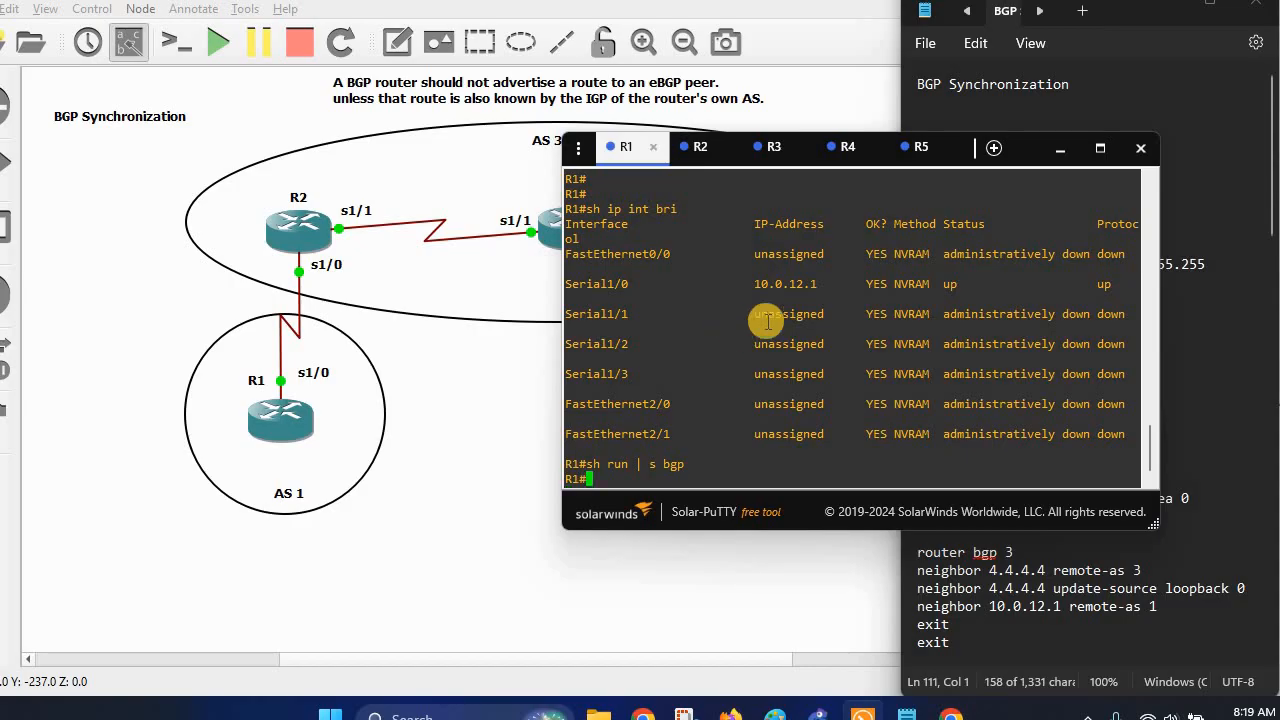
# Paste R1's block into R1's console: loopback 1.1.1.1/32, BGP AS 1 peering 10.0.12.2, advertising 1.1.1.1/32.
pyautogui.click(1060, 148)
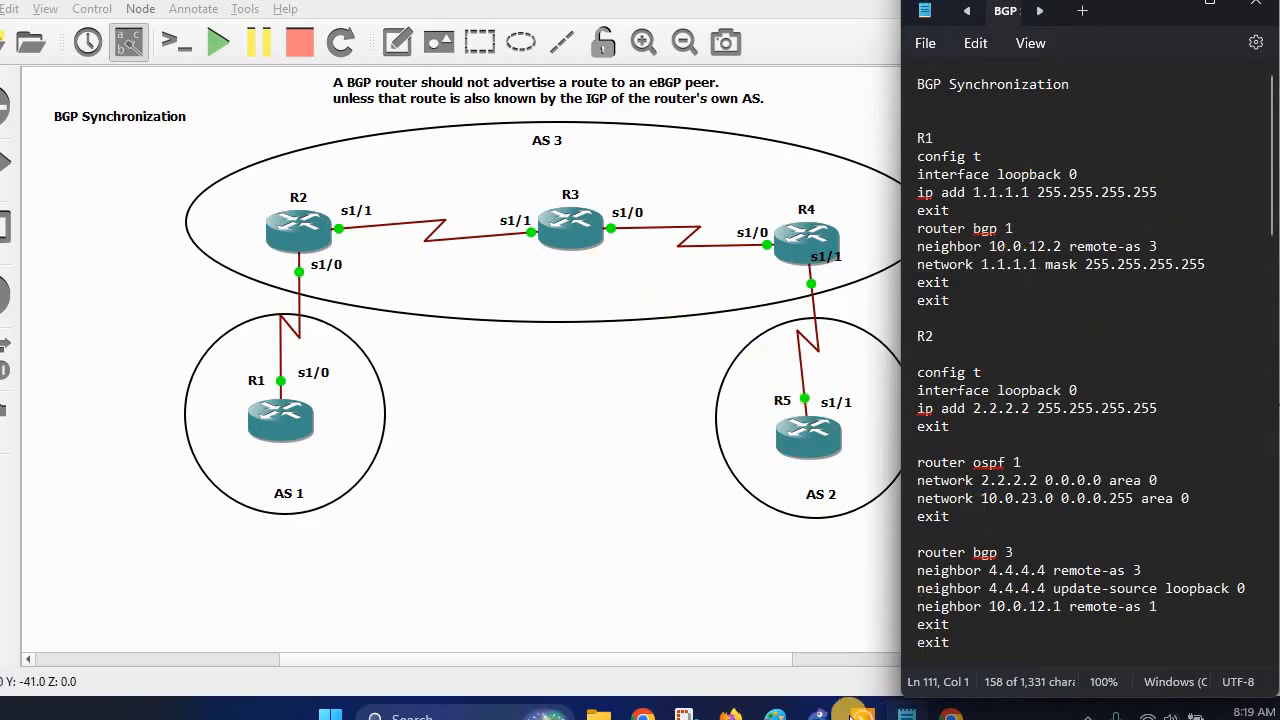
pyautogui.click(785, 590)
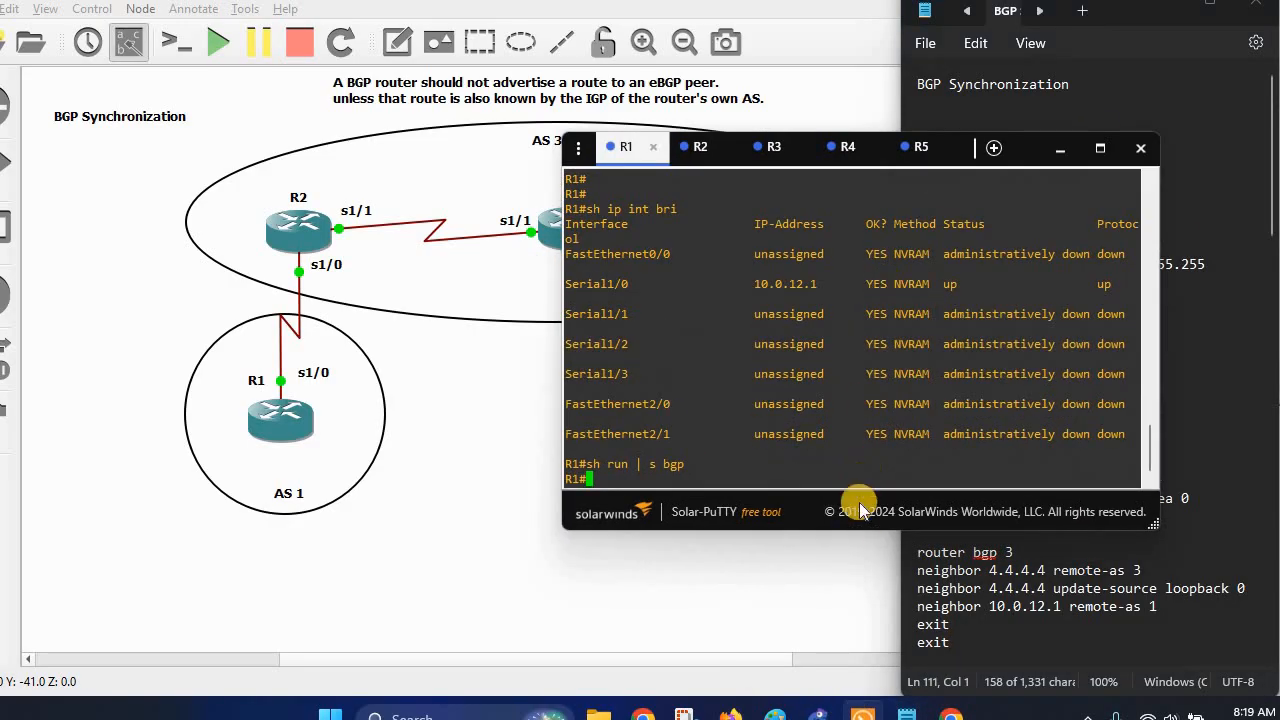
pyautogui.moveTo(766, 517); pyautogui.dragTo(565, 522)
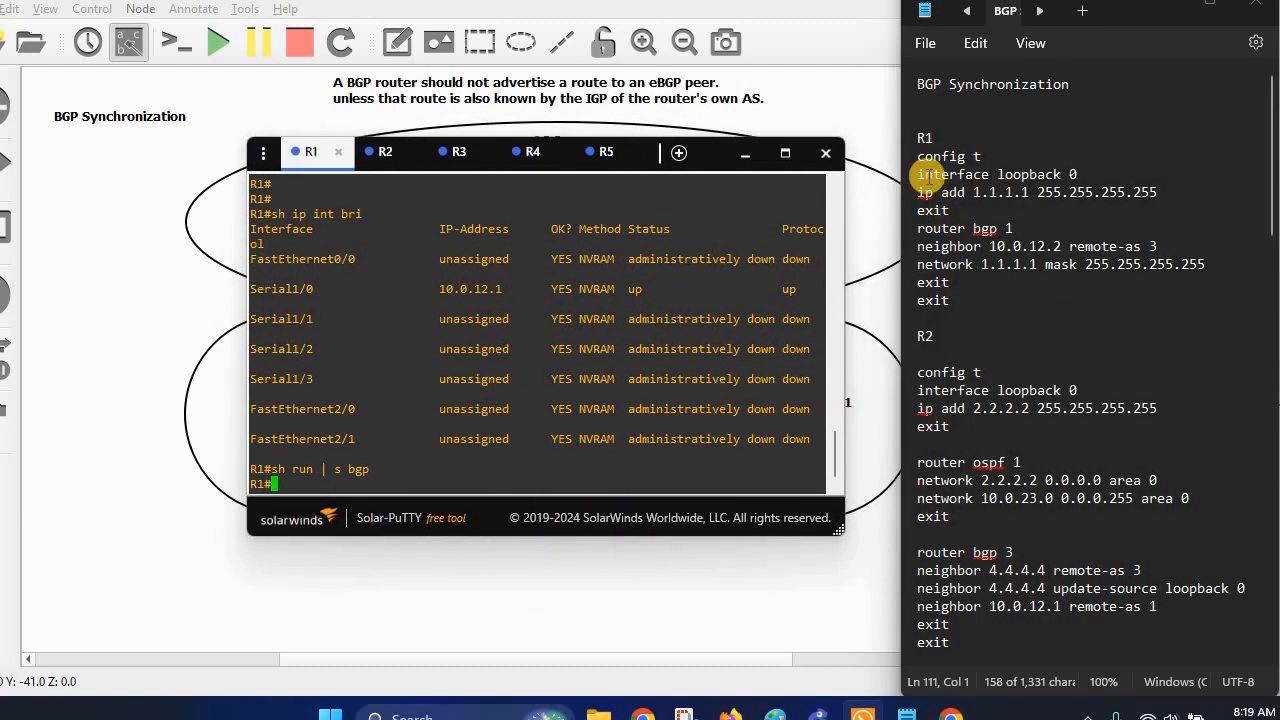
pyautogui.moveTo(918, 162); pyautogui.dragTo(1020, 318)
pyautogui.rightClick(1015, 272)
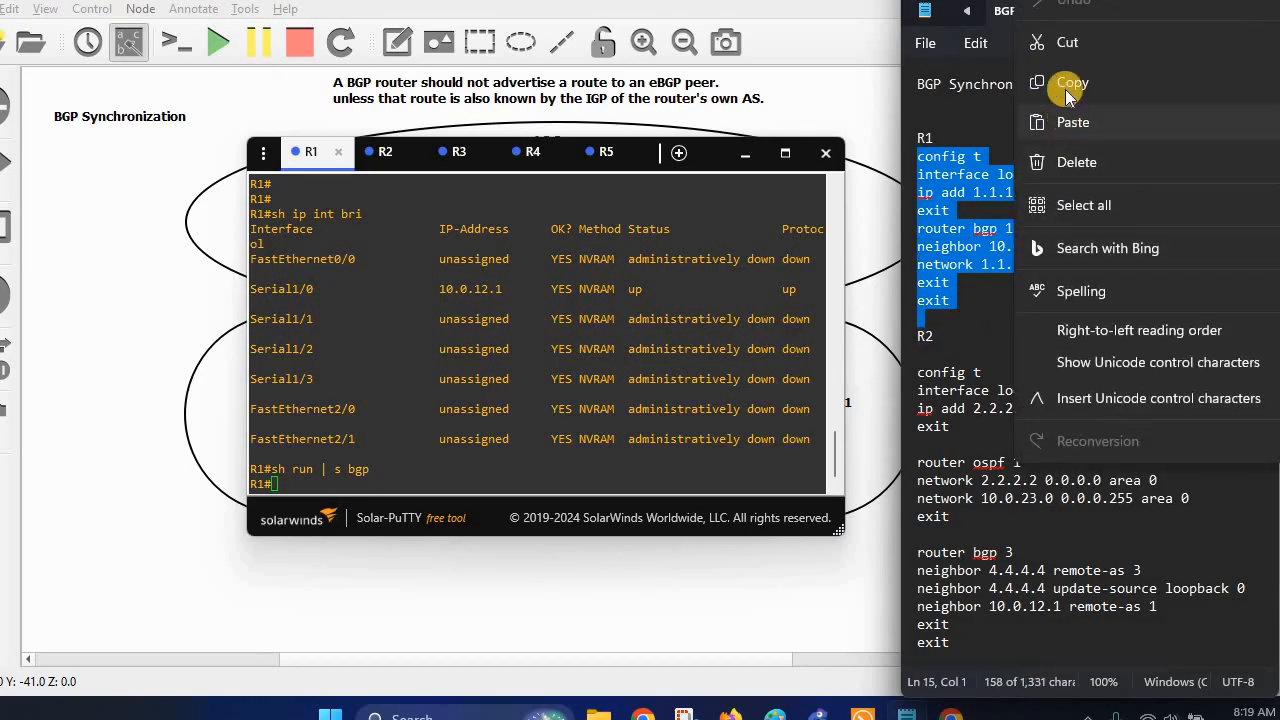
pyautogui.click(1000, 86)
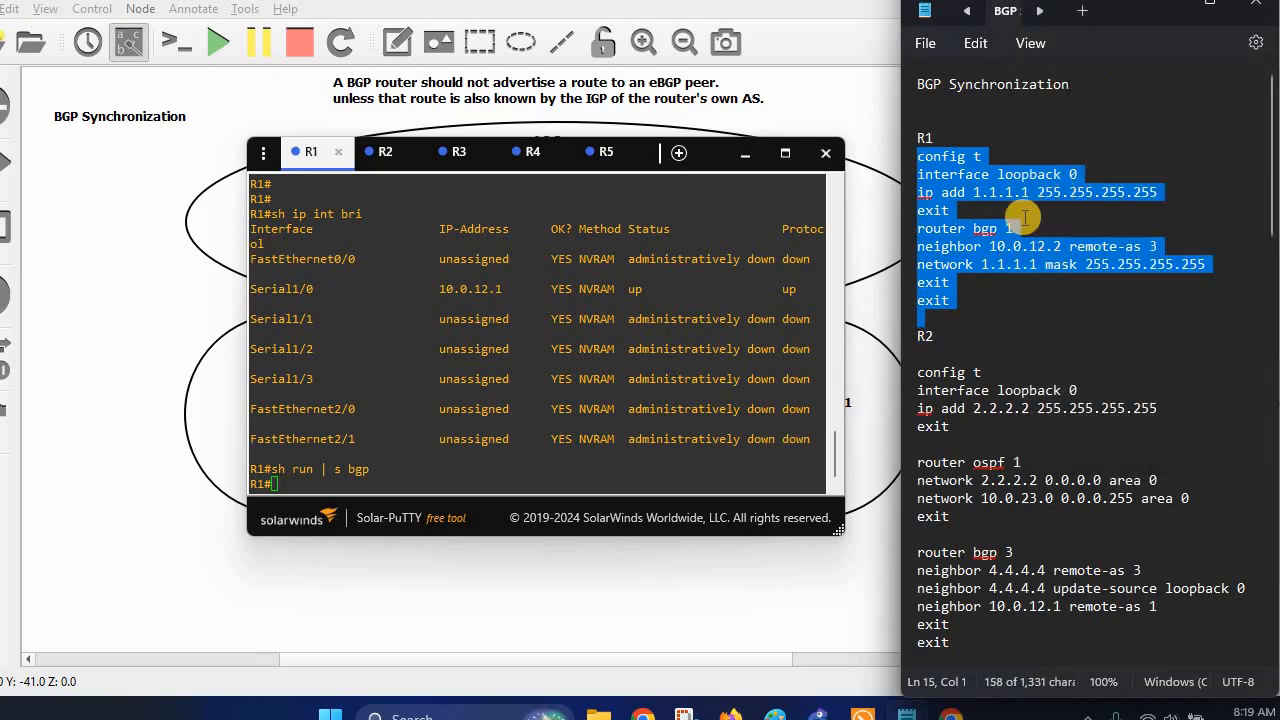
pyautogui.rightClick(580, 388)
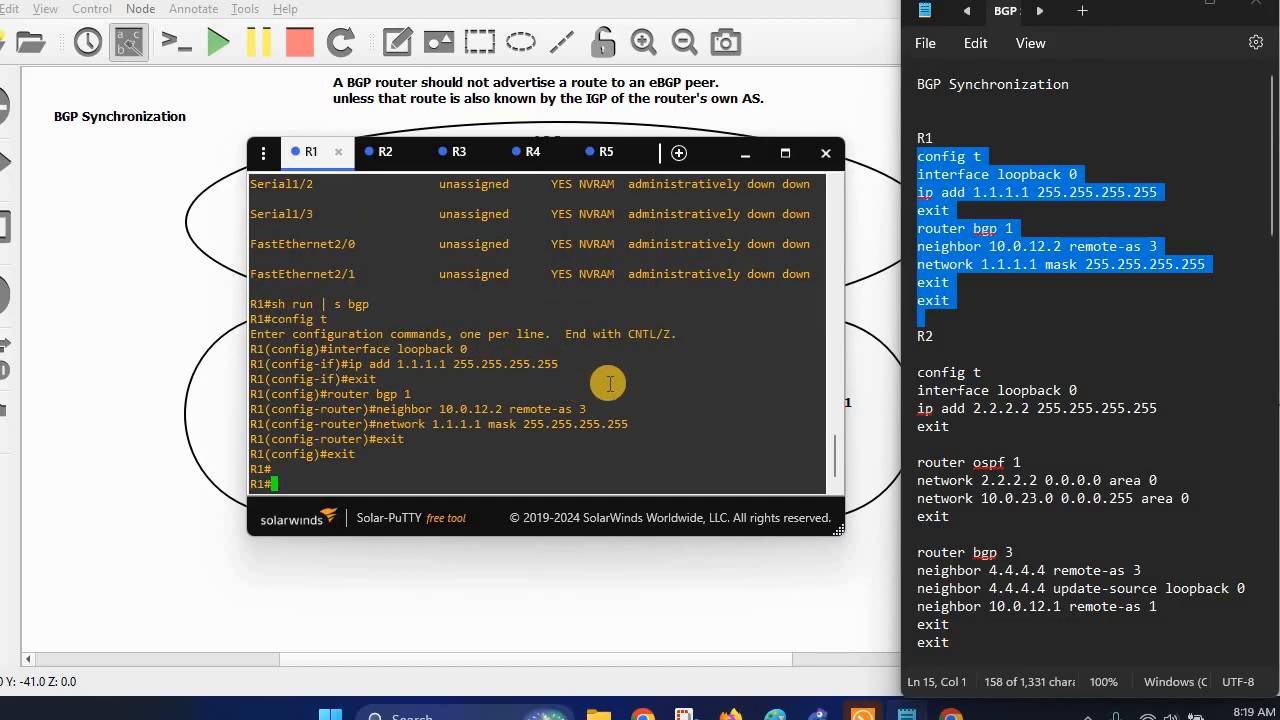
pyautogui.click(746, 156)
pyautogui.scroll(-4, 1041, 329)
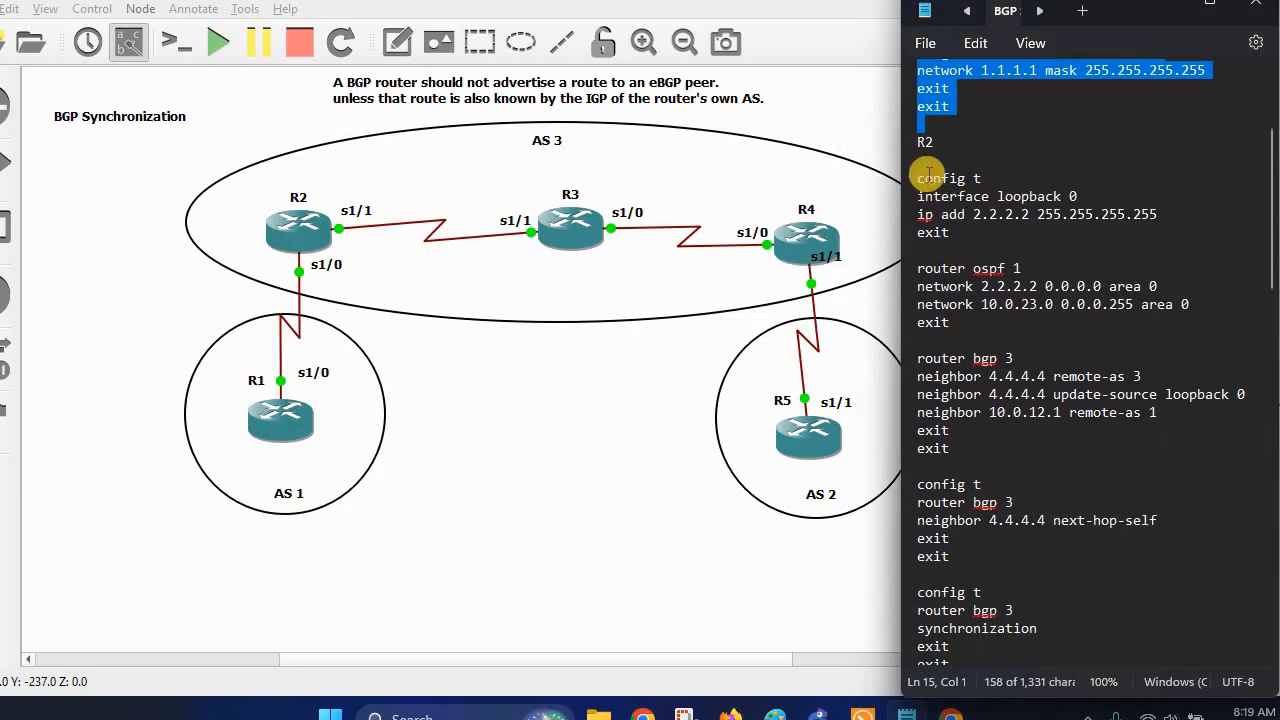
# Paste R2's block into R2's console: loopback 2.2.2.2/32, OSPF 1, BGP AS 3 peering 4.4.4.4 and 10.0.12.1.
pyautogui.moveTo(920, 178); pyautogui.dragTo(1110, 455)
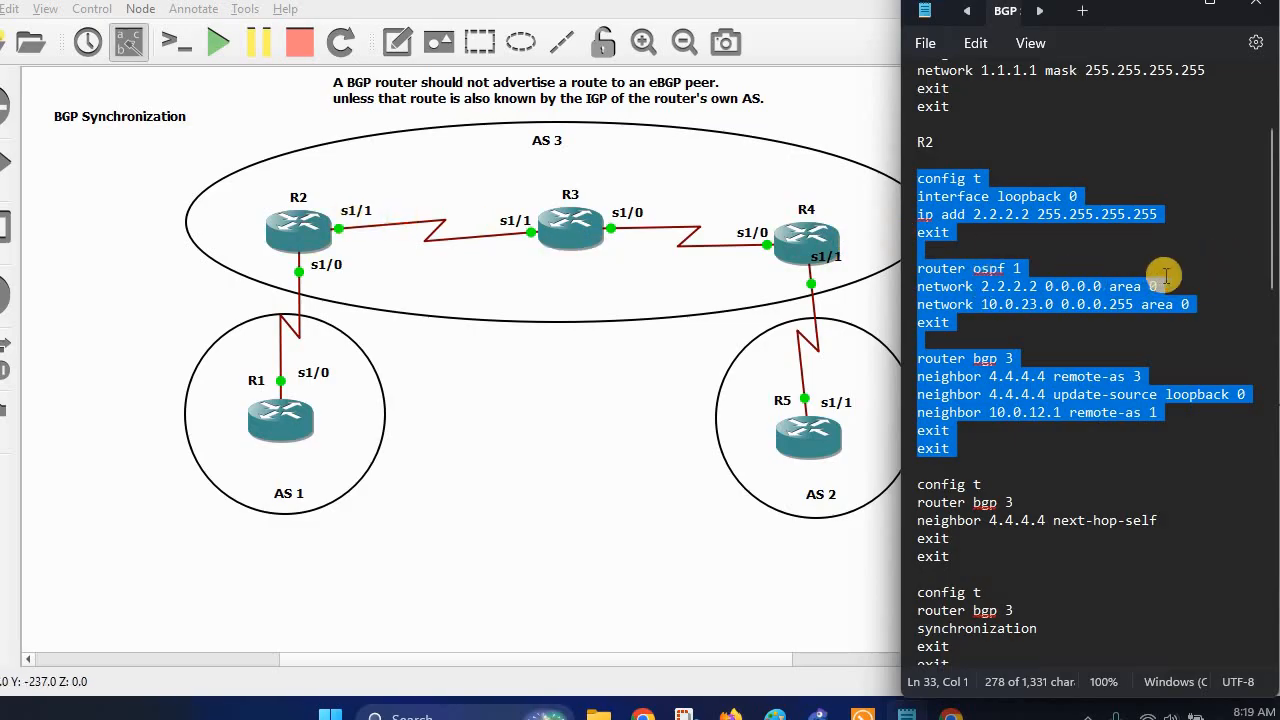
pyautogui.rightClick(1050, 400)
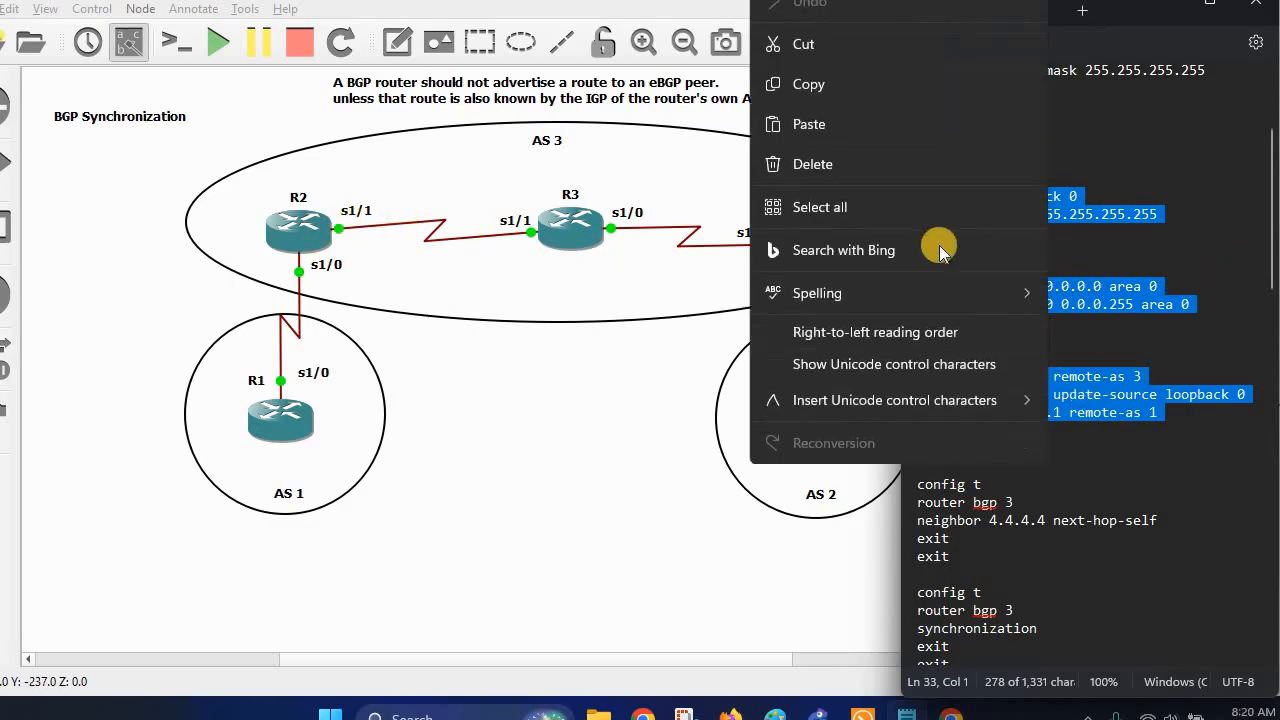
pyautogui.click(851, 87)
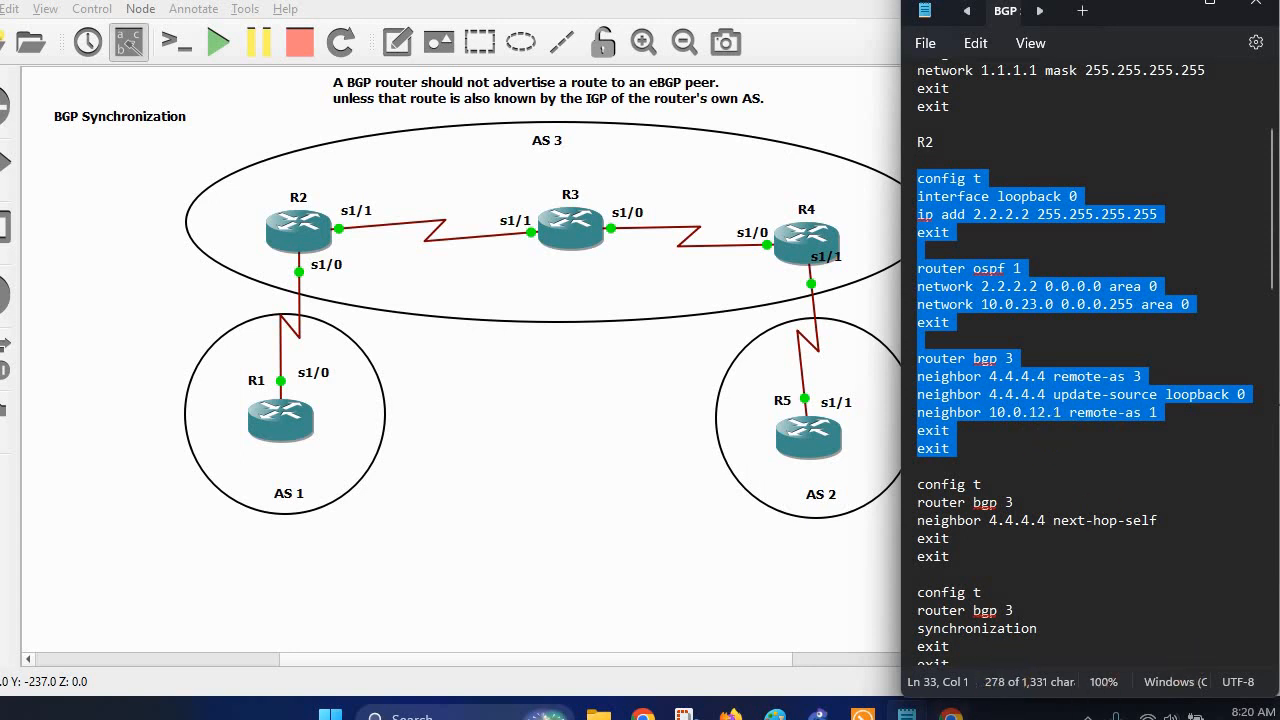
pyautogui.click(866, 714)
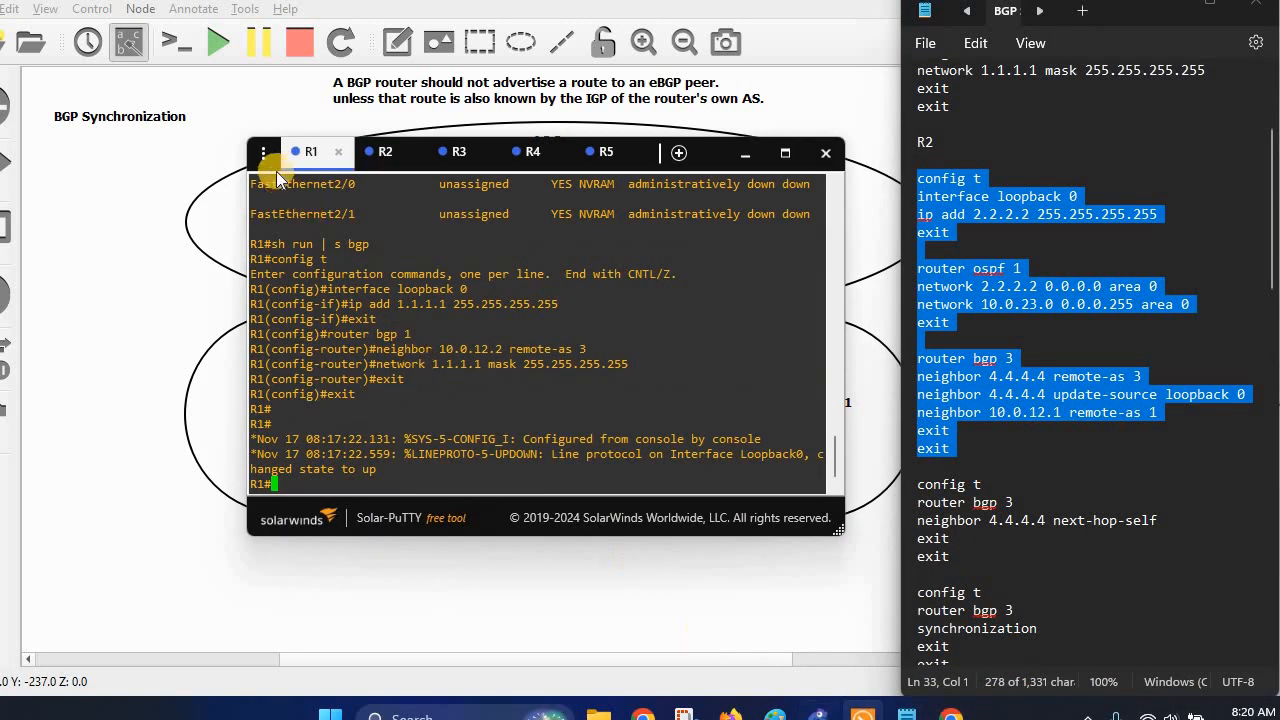
pyautogui.click(378, 155)
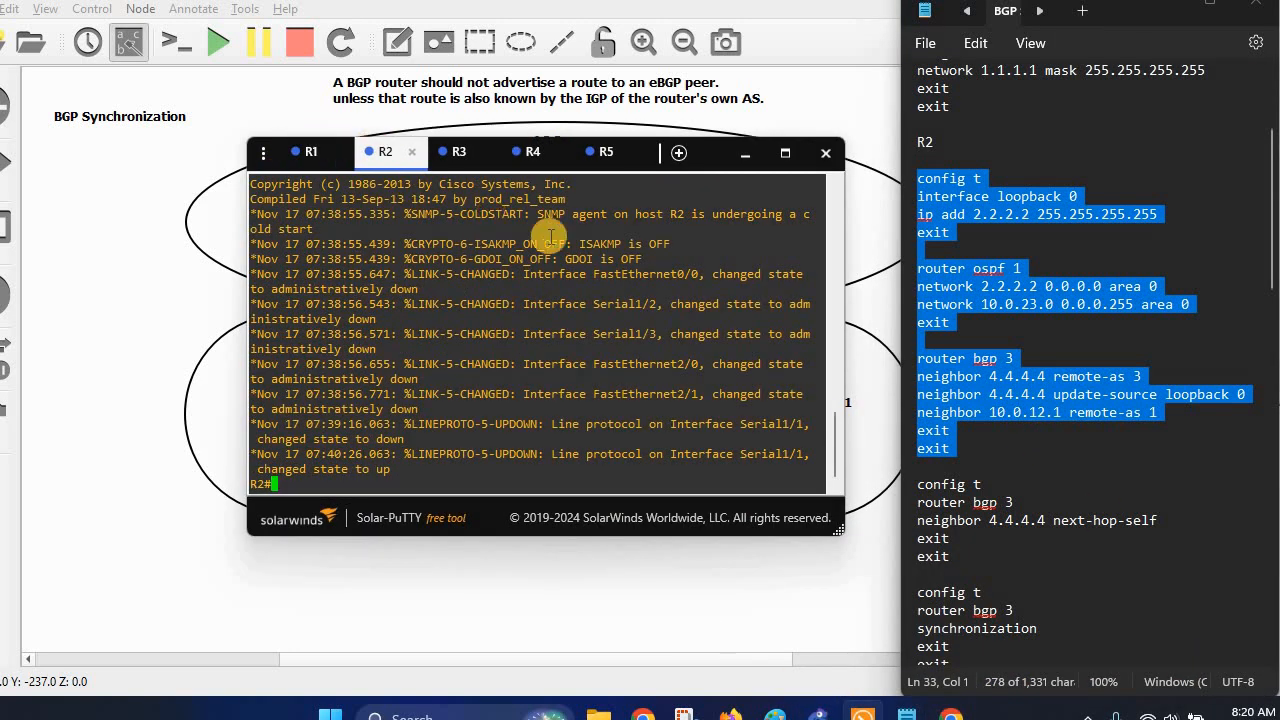
pyautogui.rightClick(485, 365)
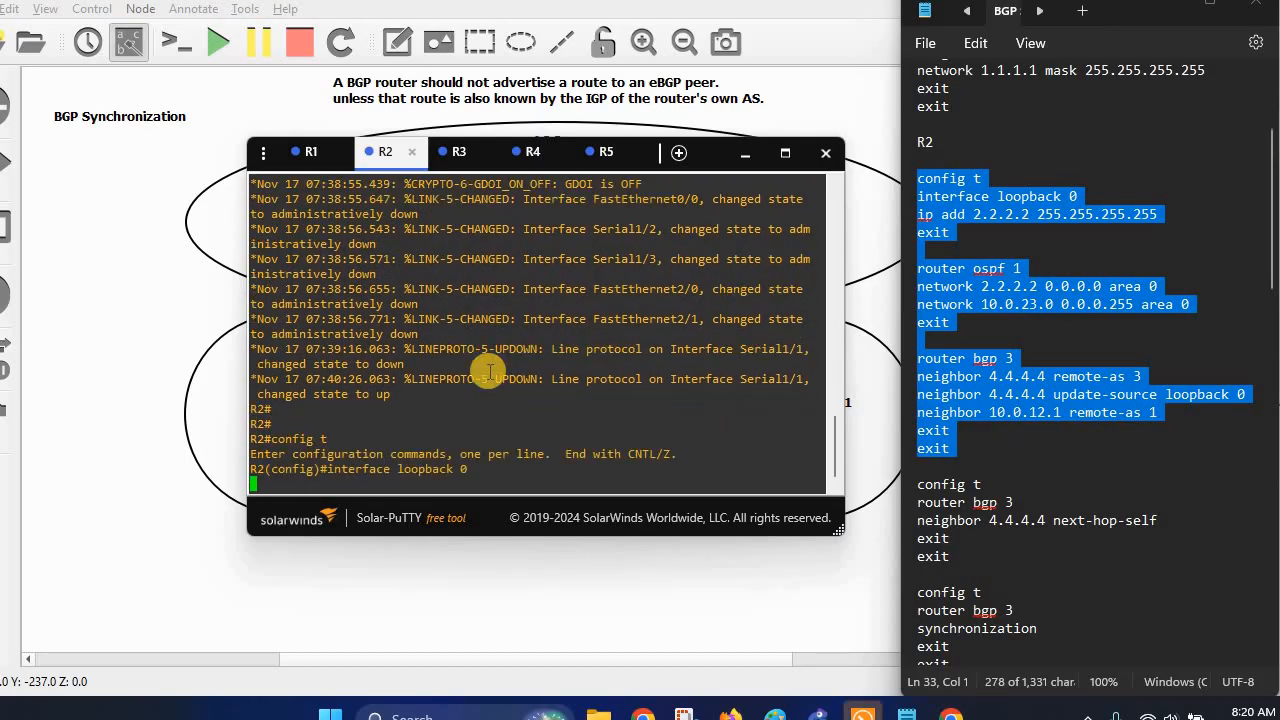
pyautogui.click(742, 154)
pyautogui.scroll(-12, 1067, 331)
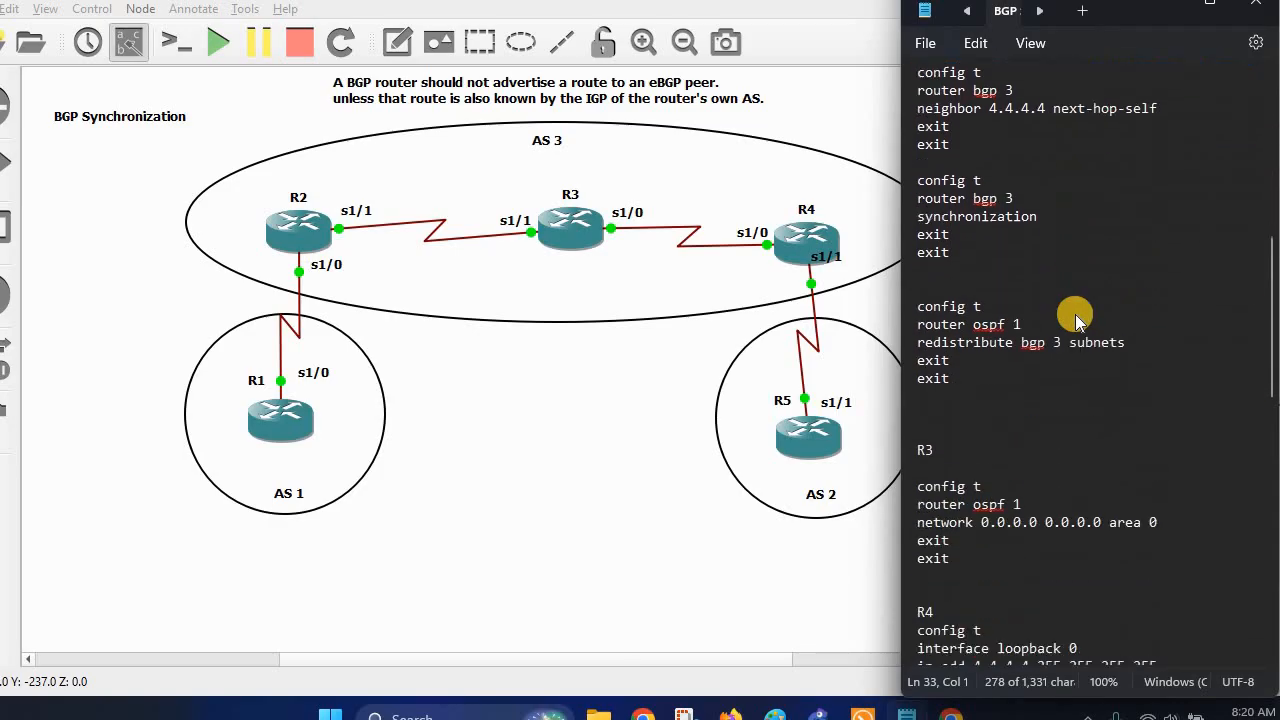
# Paste R3's OSPF 1 block, network 0.0.0.0 0.0.0.0 area 0, into R3's console.
pyautogui.moveTo(918, 214); pyautogui.dragTo(920, 304)
pyautogui.rightClick(963, 237)
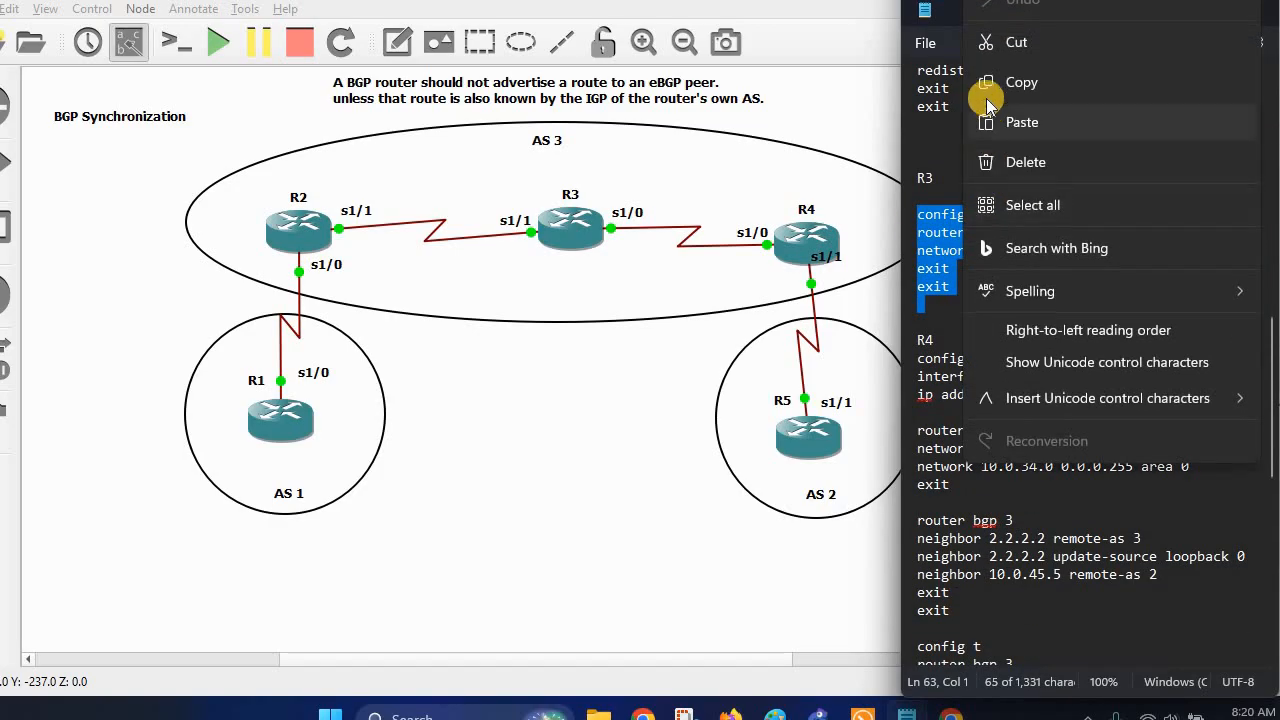
pyautogui.click(986, 80)
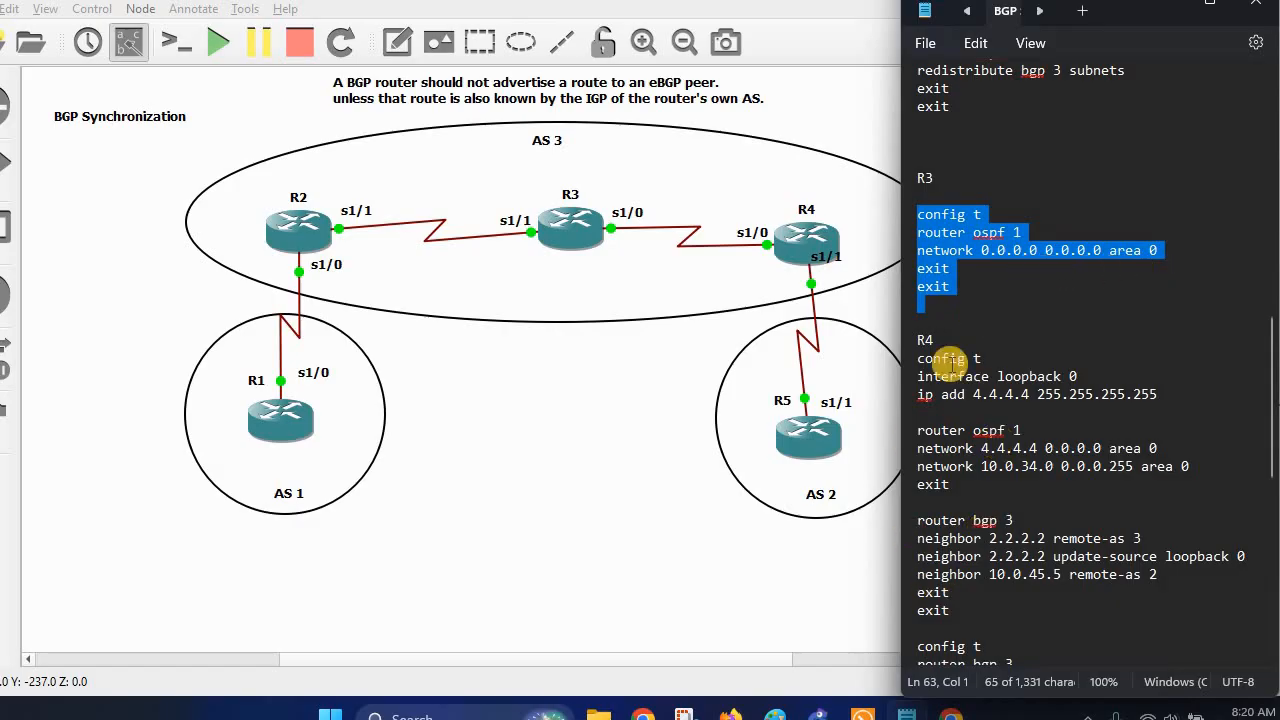
pyautogui.click(862, 716)
pyautogui.click(457, 151)
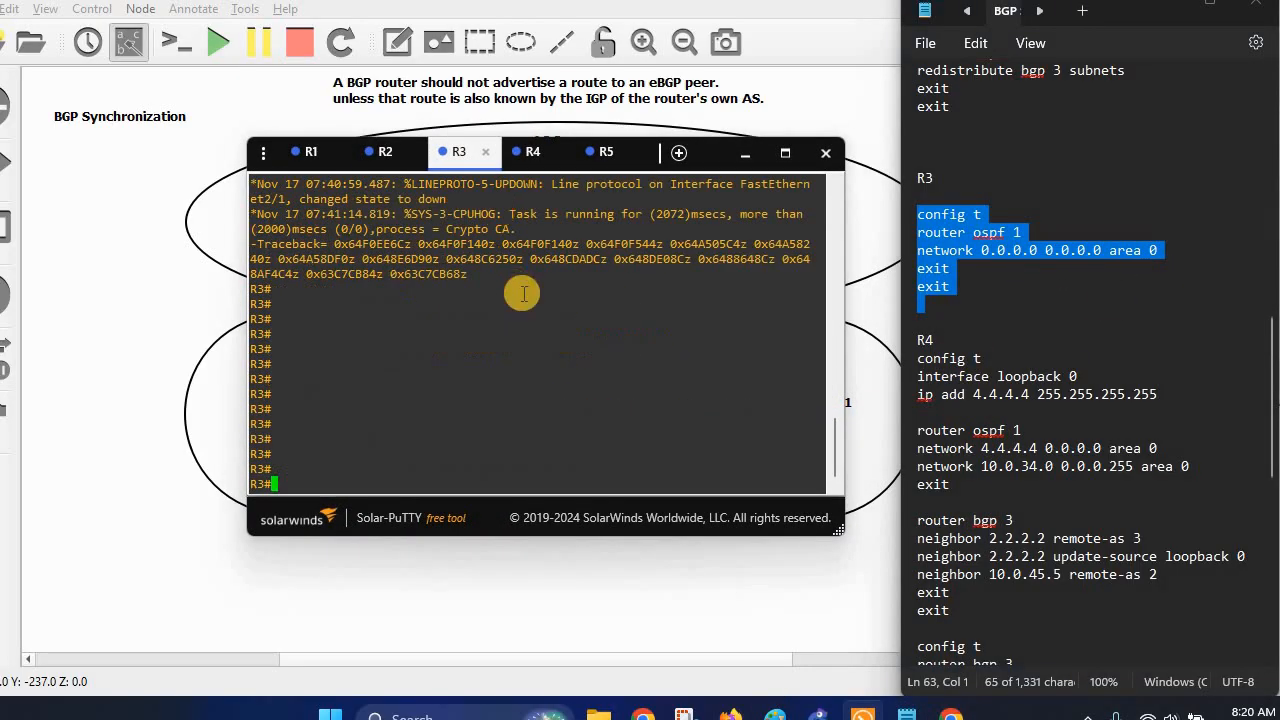
pyautogui.rightClick(524, 291)
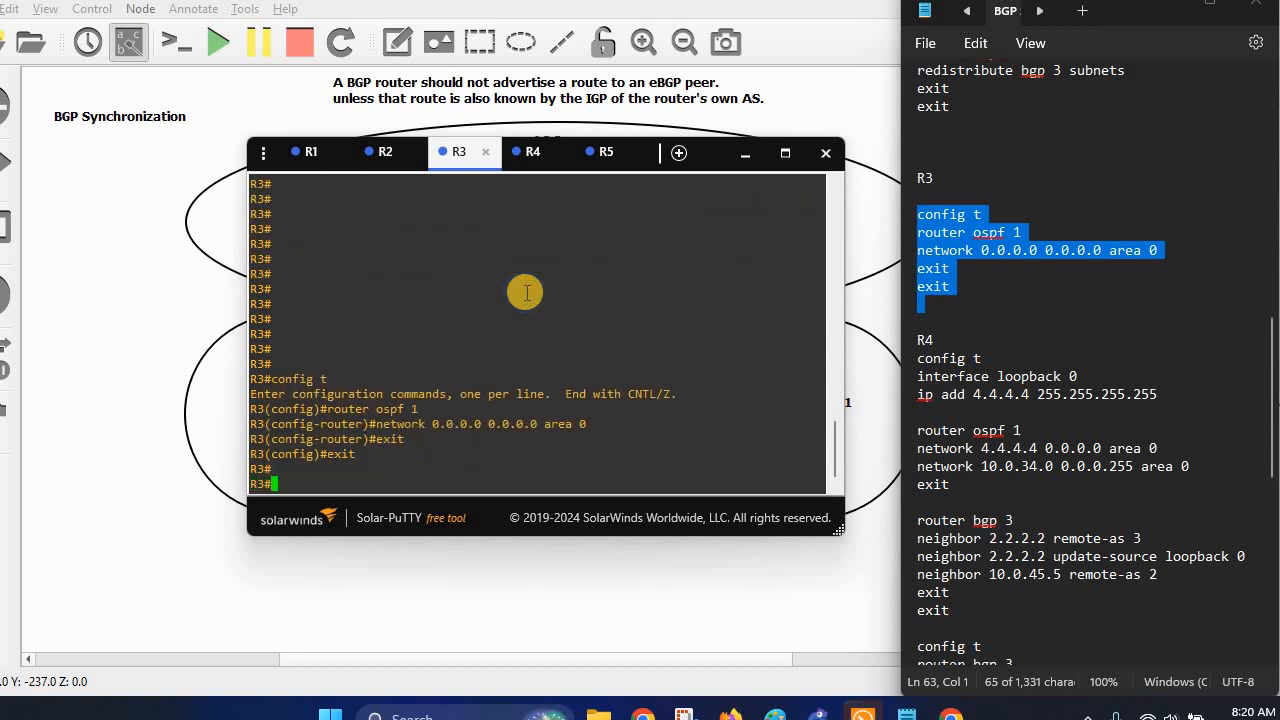
pyautogui.click(752, 153)
# Paste R4's loopback, OSPF and BGP configuration block from the notes into R4's console.
pyautogui.scroll(-4, 1074, 209)
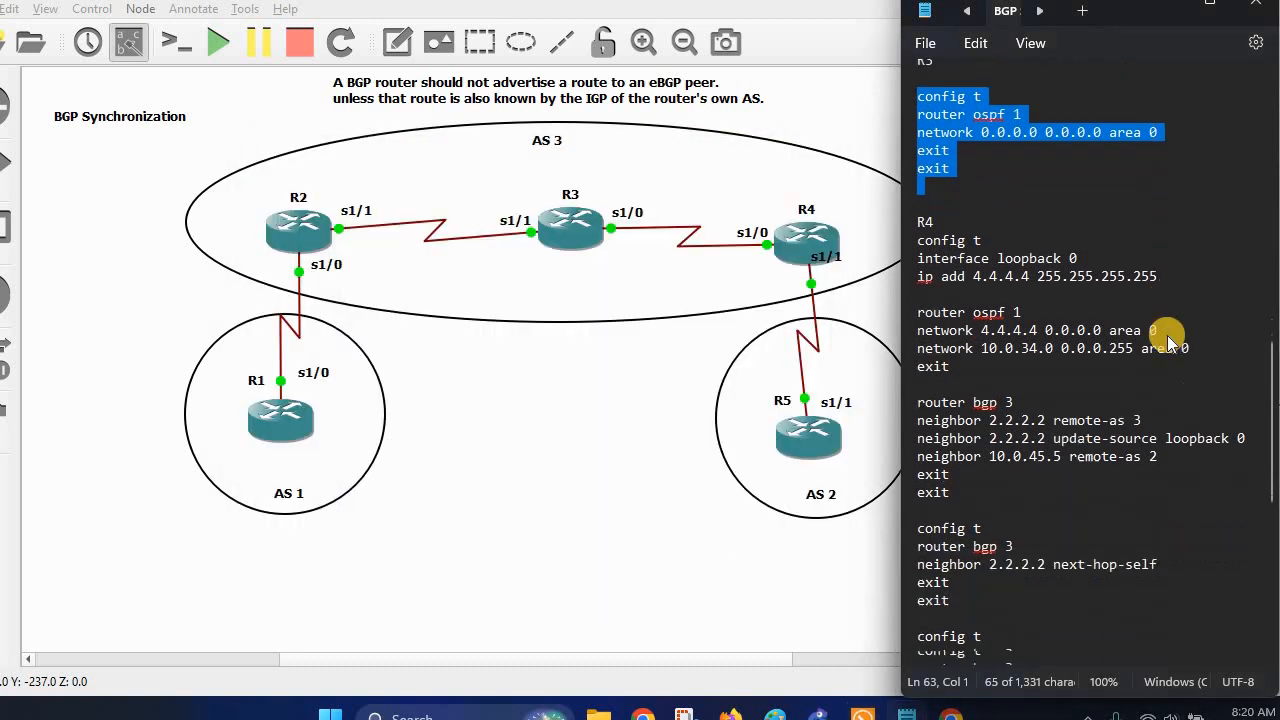
pyautogui.moveTo(917, 142); pyautogui.dragTo(1126, 416)
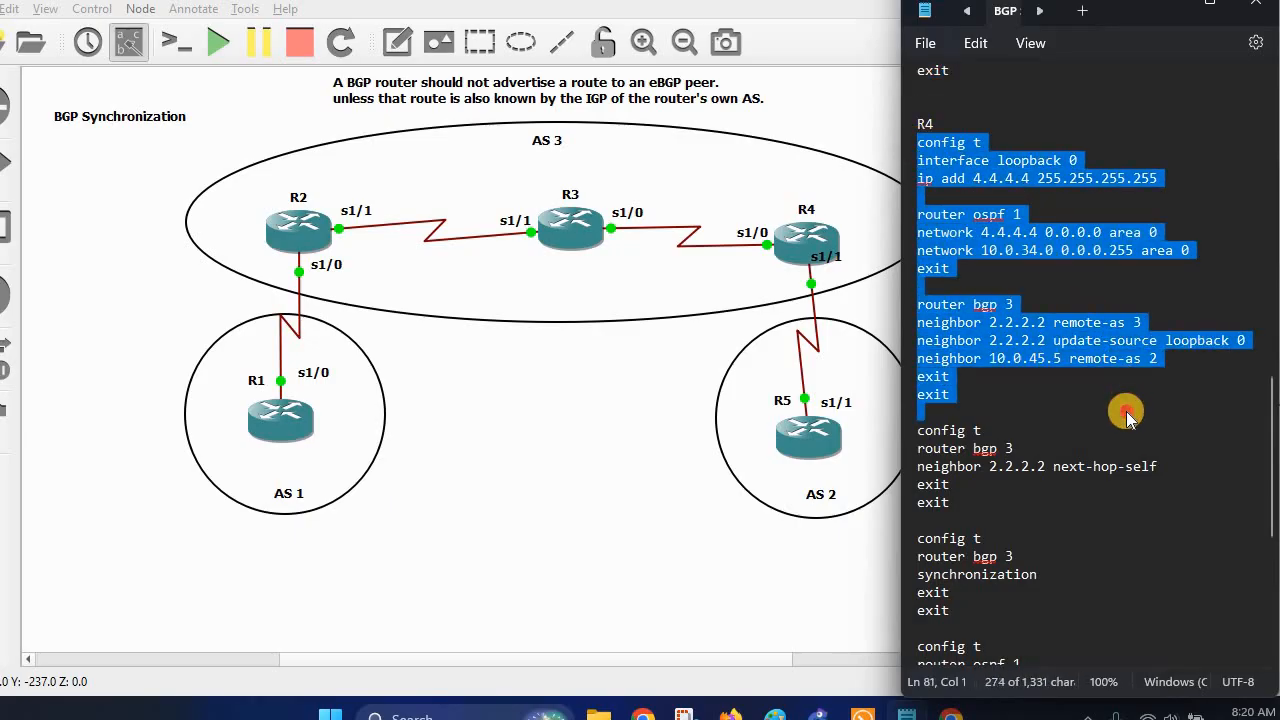
pyautogui.rightClick(1060, 338)
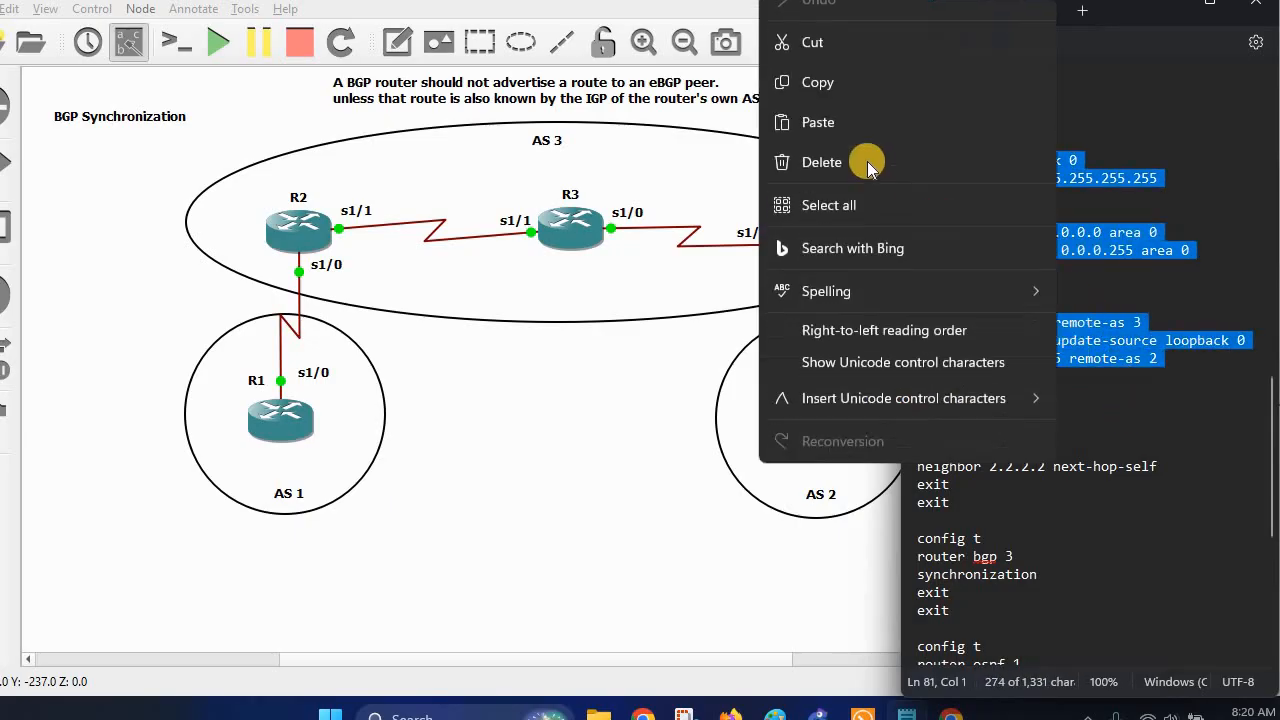
pyautogui.click(845, 102)
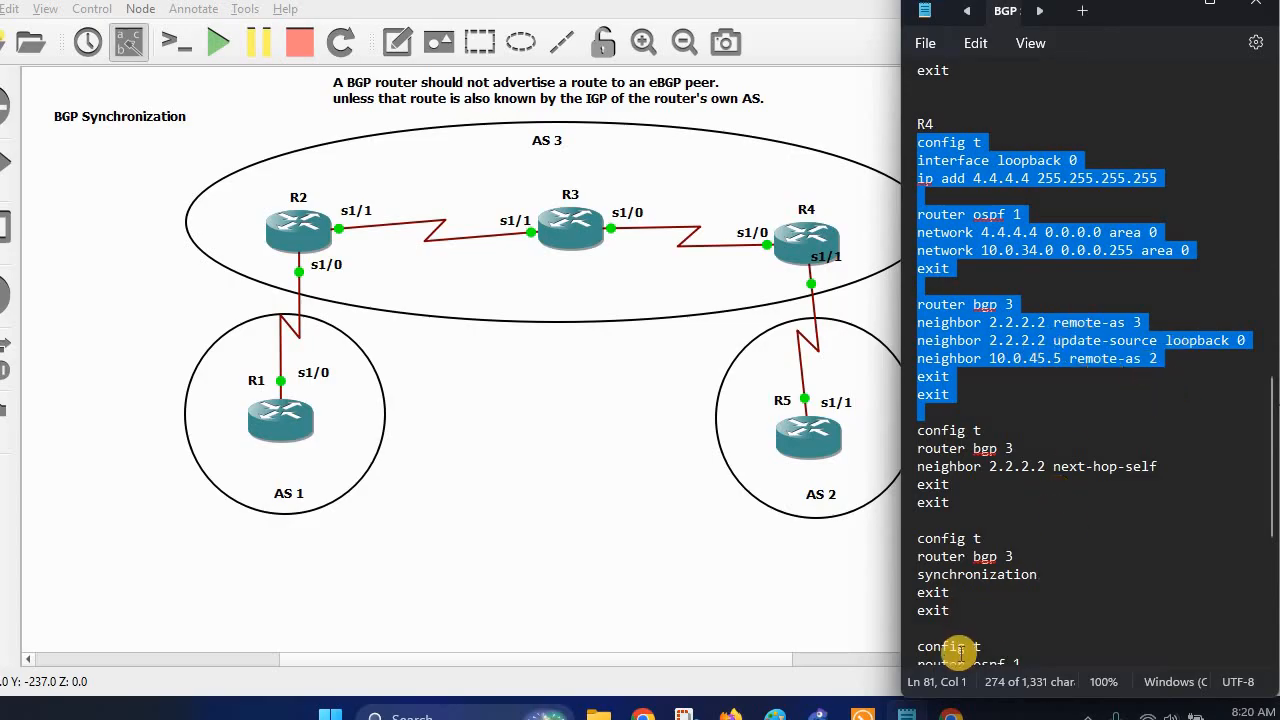
pyautogui.click(862, 716)
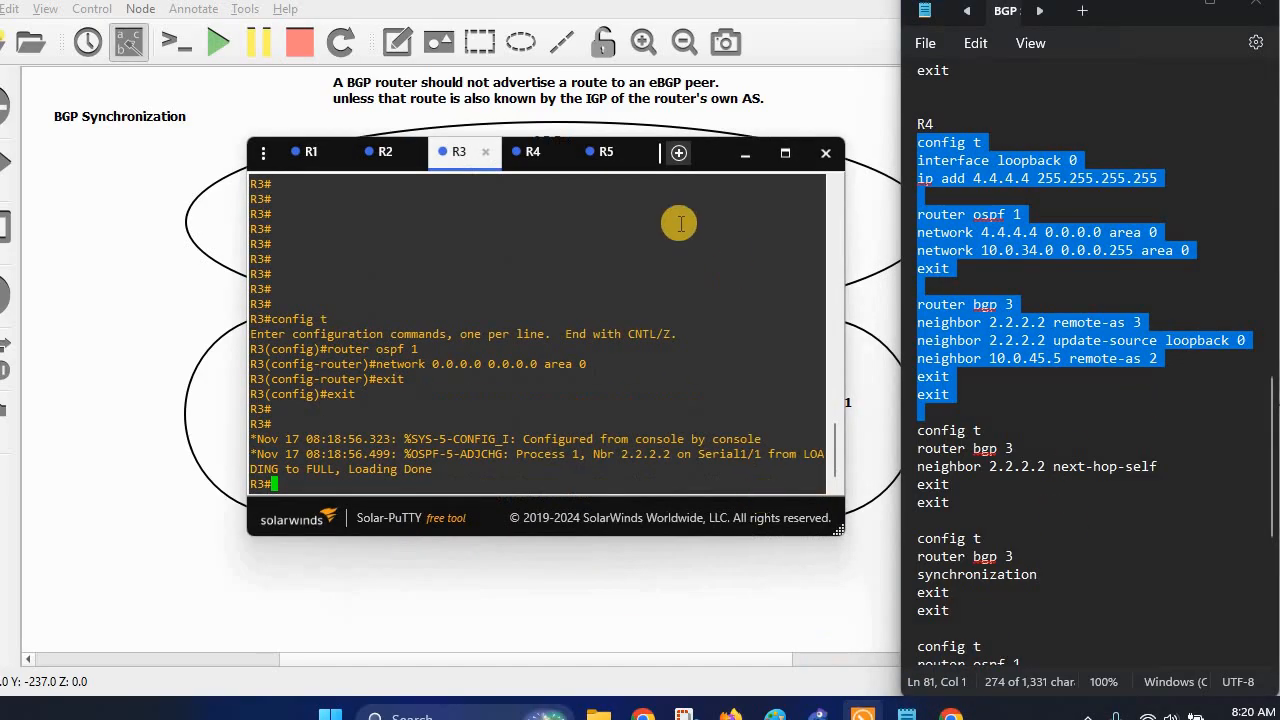
pyautogui.click(533, 153)
pyautogui.rightClick(566, 289)
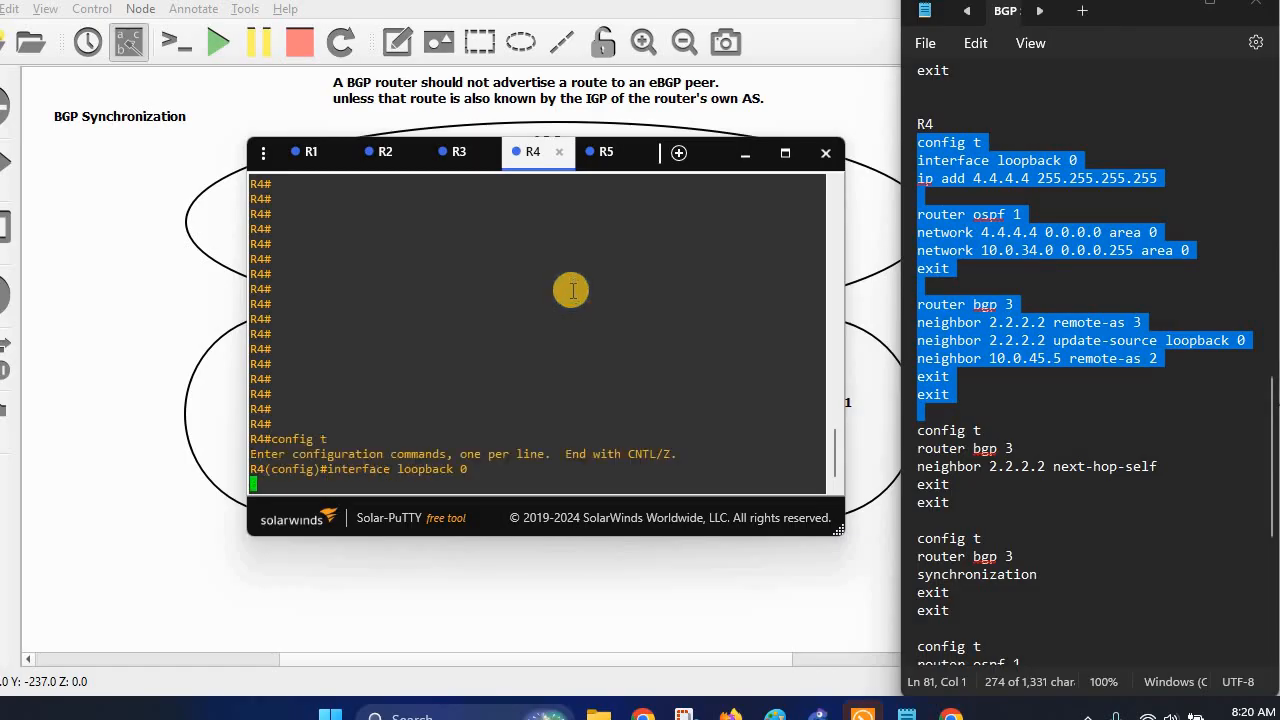
pyautogui.click(745, 153)
# Paste R5's loopback 5.5.5.5/32 and BGP AS 2 block, peering 10.0.45.4, into R5's console.
pyautogui.scroll(-7, 1065, 330)
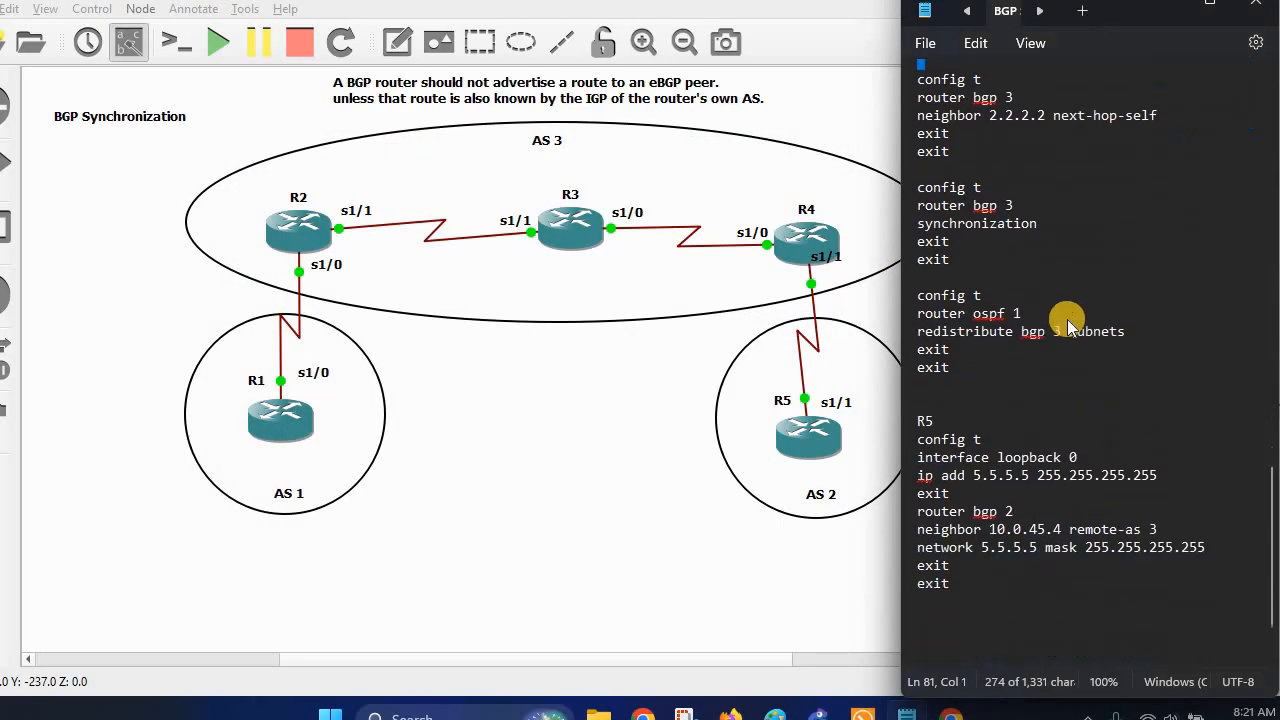
pyautogui.moveTo(922, 390); pyautogui.dragTo(1020, 565)
pyautogui.rightClick(1000, 485)
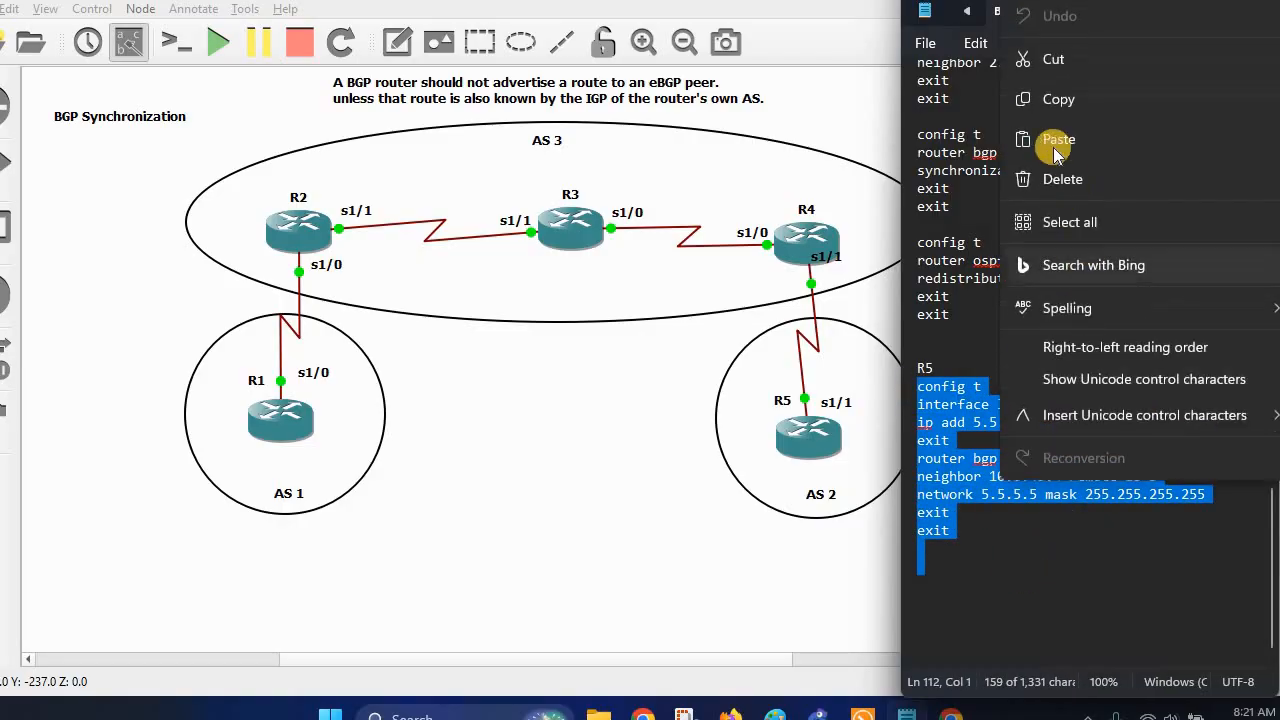
pyautogui.click(1050, 97)
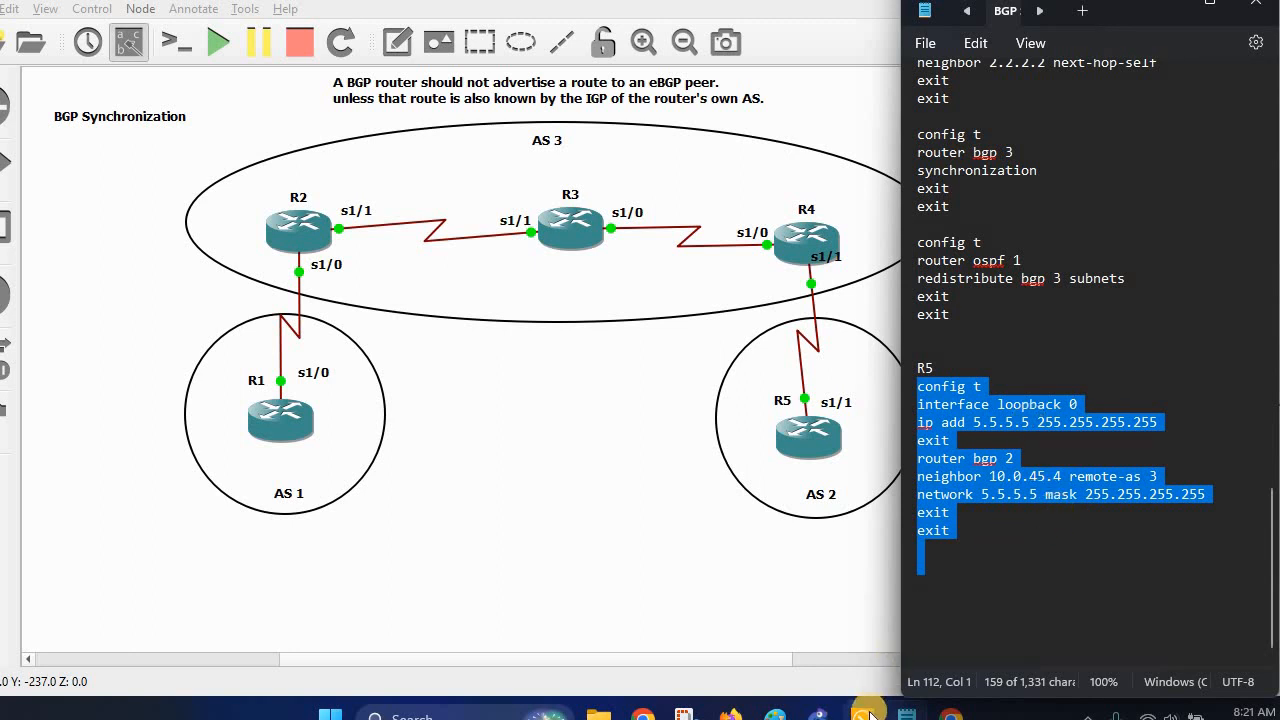
pyautogui.click(860, 610)
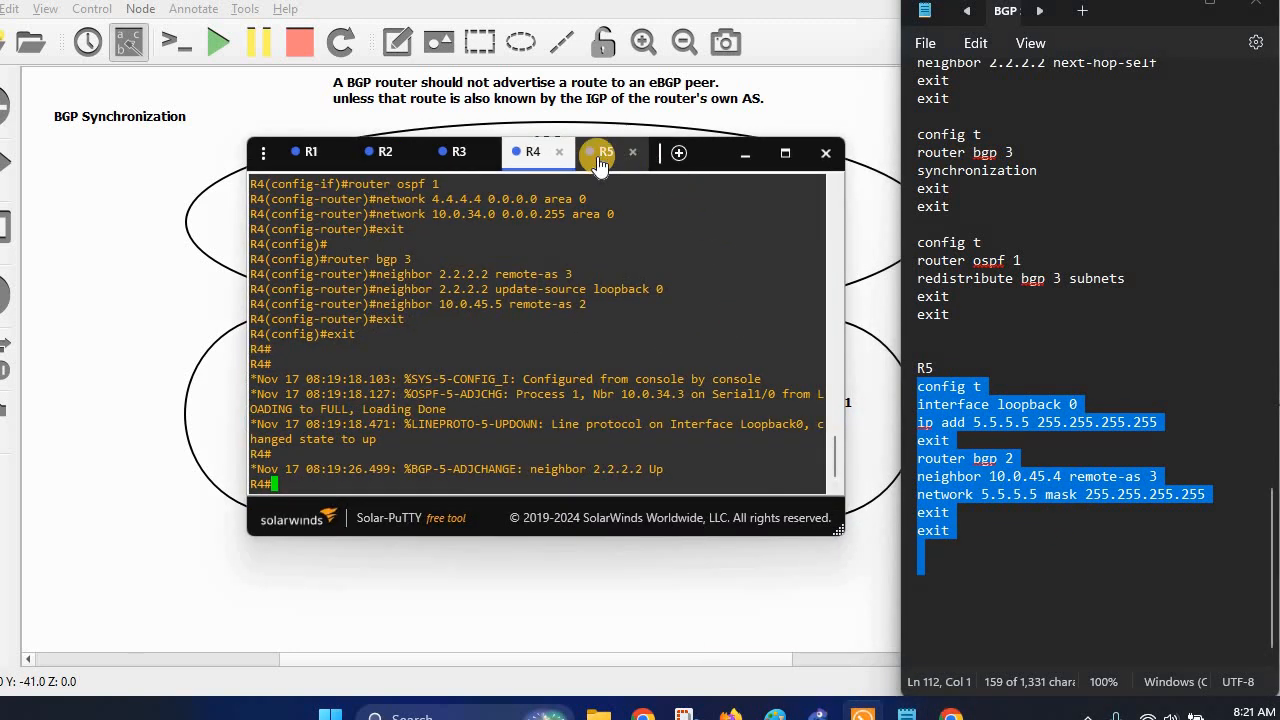
pyautogui.click(600, 163)
pyautogui.rightClick(545, 363)
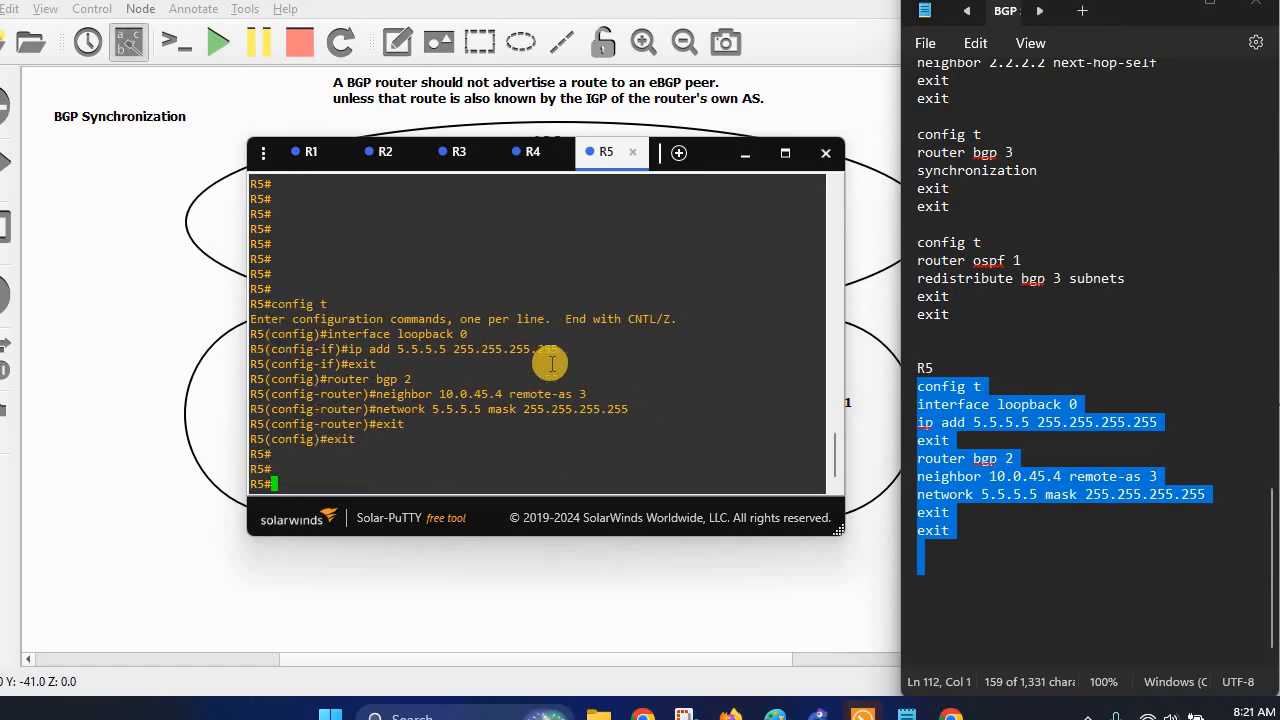
pyautogui.click(1178, 8)
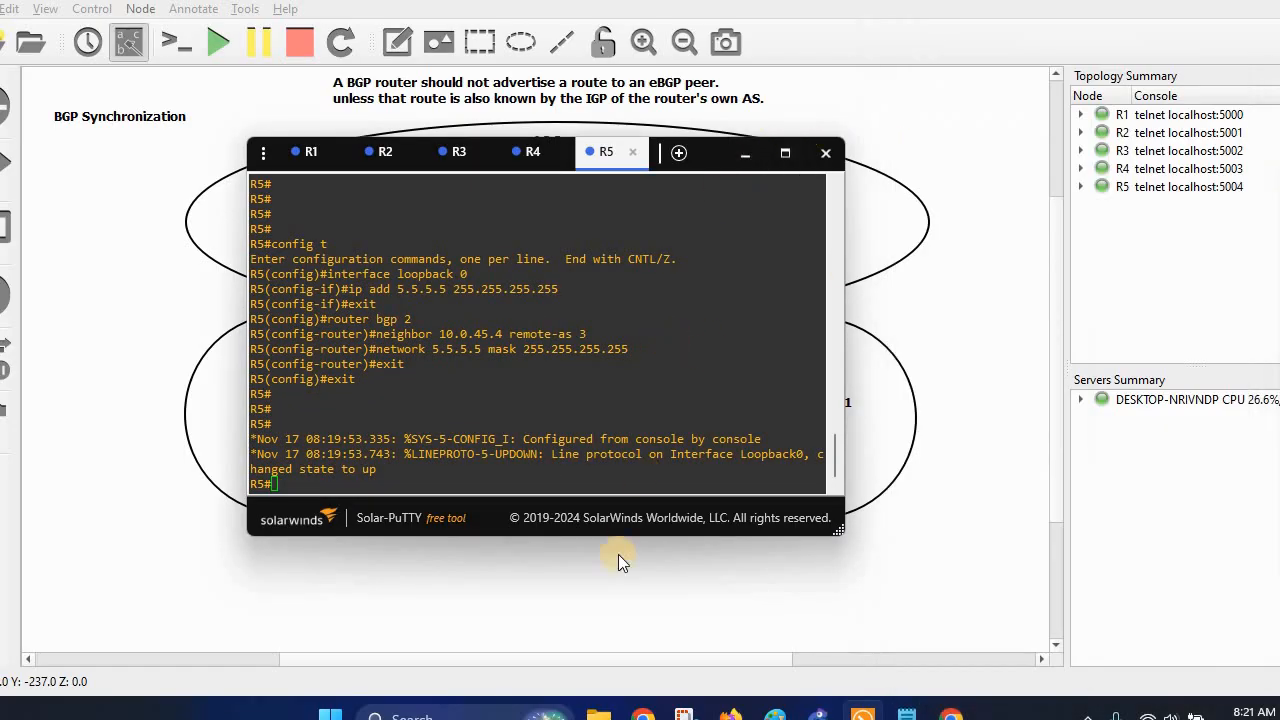
# Run 'sh ip bgp' on R2 and on R4 to view their BGP tables.
pyautogui.moveTo(611, 523); pyautogui.dragTo(1033, 523)
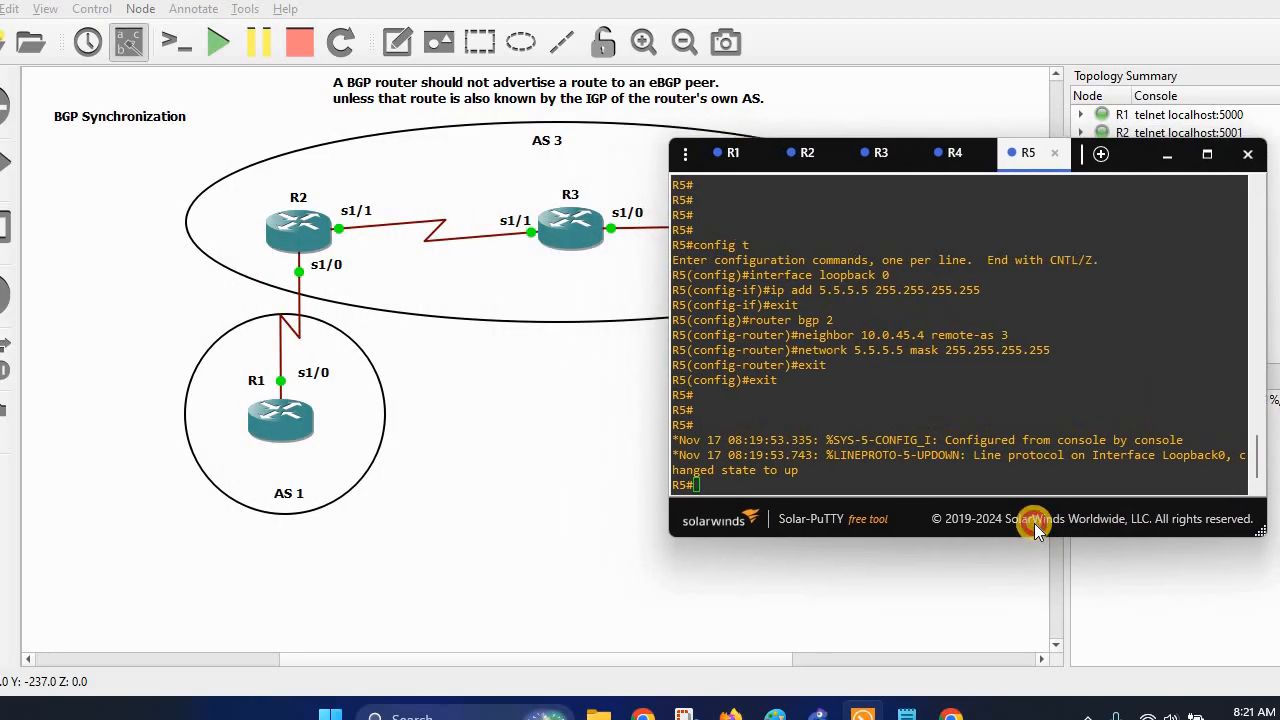
pyautogui.click(731, 152)
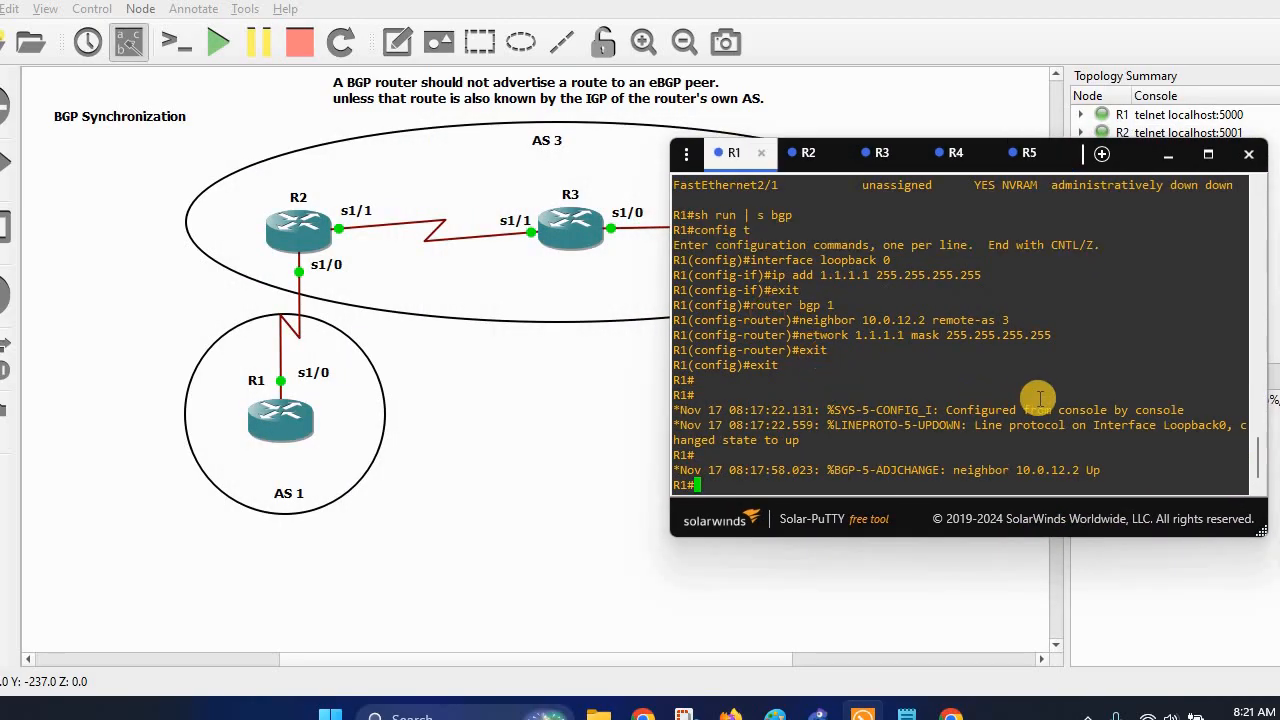
pyautogui.press('Return')
pyautogui.press('Return')
pyautogui.press('Return')
pyautogui.press('Return')
pyautogui.press('Return')
pyautogui.press('Return')
pyautogui.press('Return')
pyautogui.press('Return')
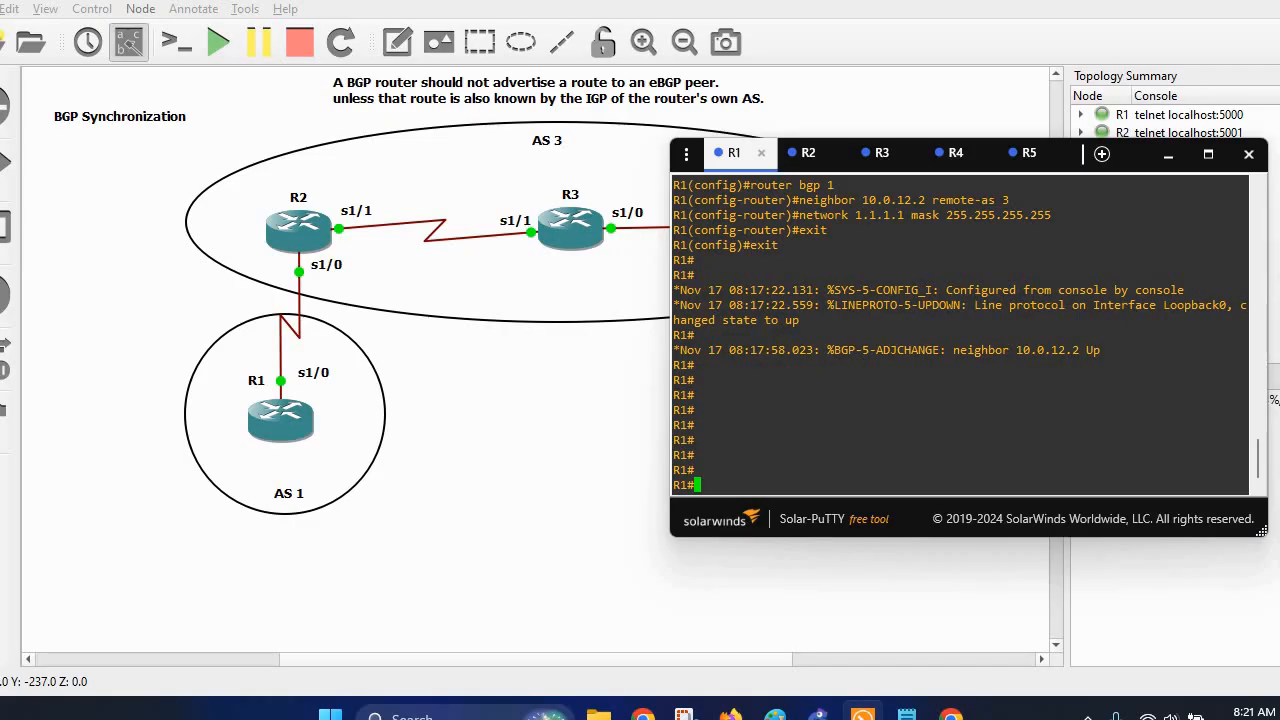
pyautogui.click(806, 152)
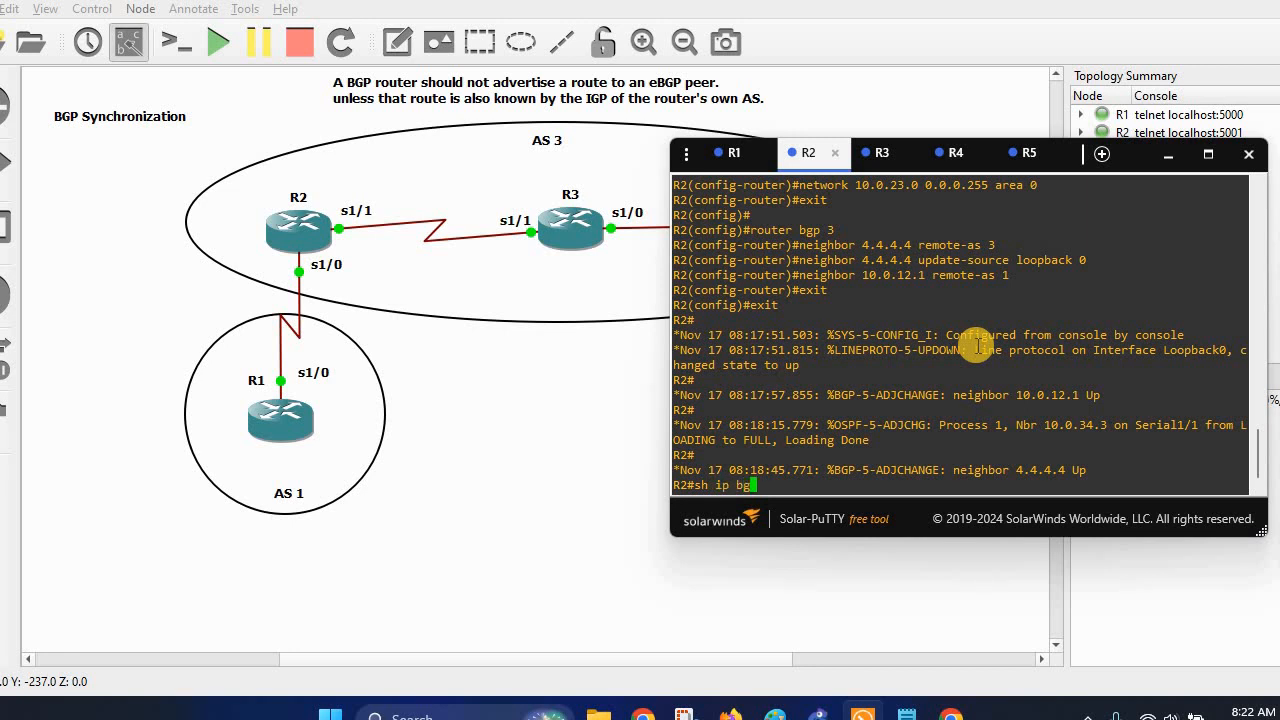
pyautogui.write('sh ip bgp')
pyautogui.press('Return')
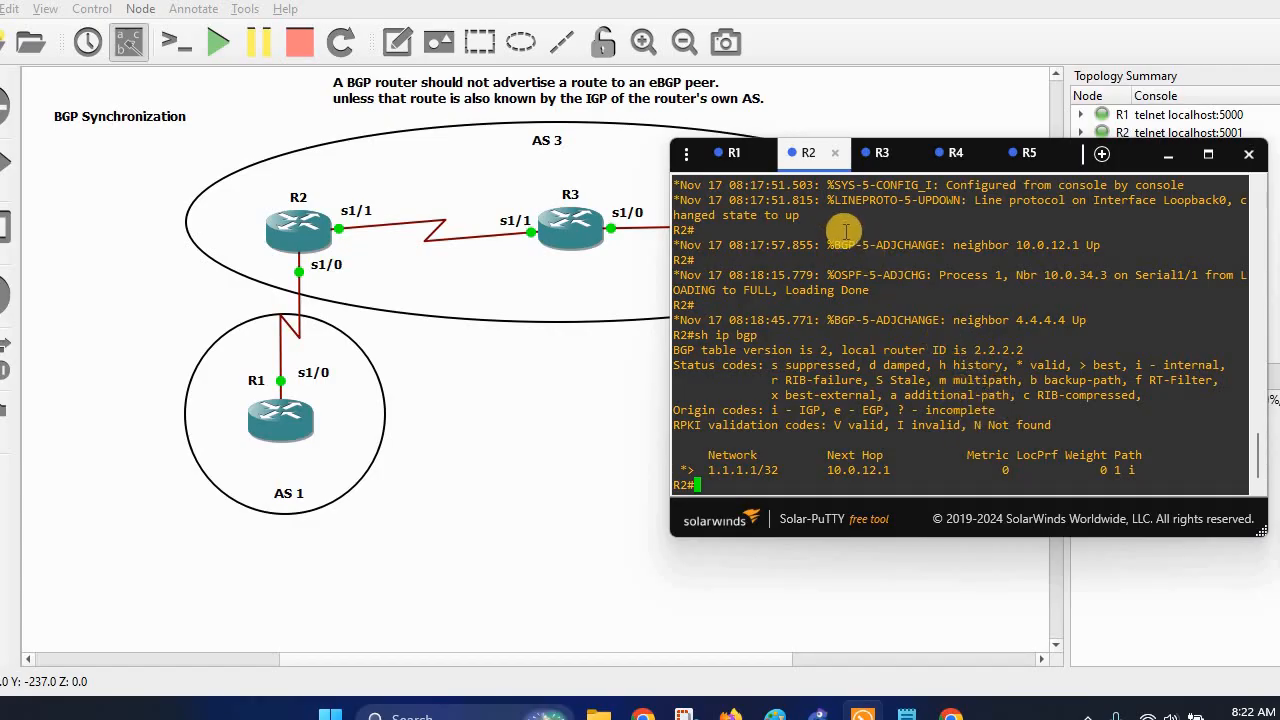
pyautogui.click(943, 160)
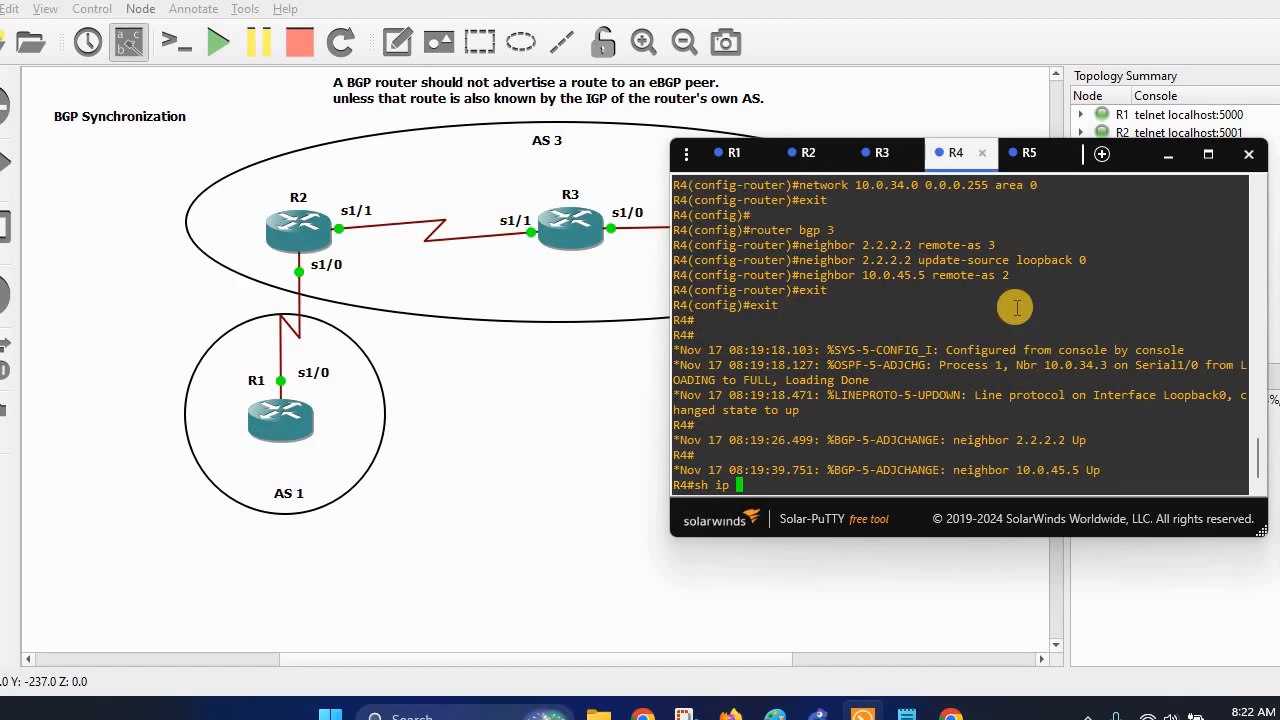
pyautogui.write('sh ip bgp')
pyautogui.press('Return')
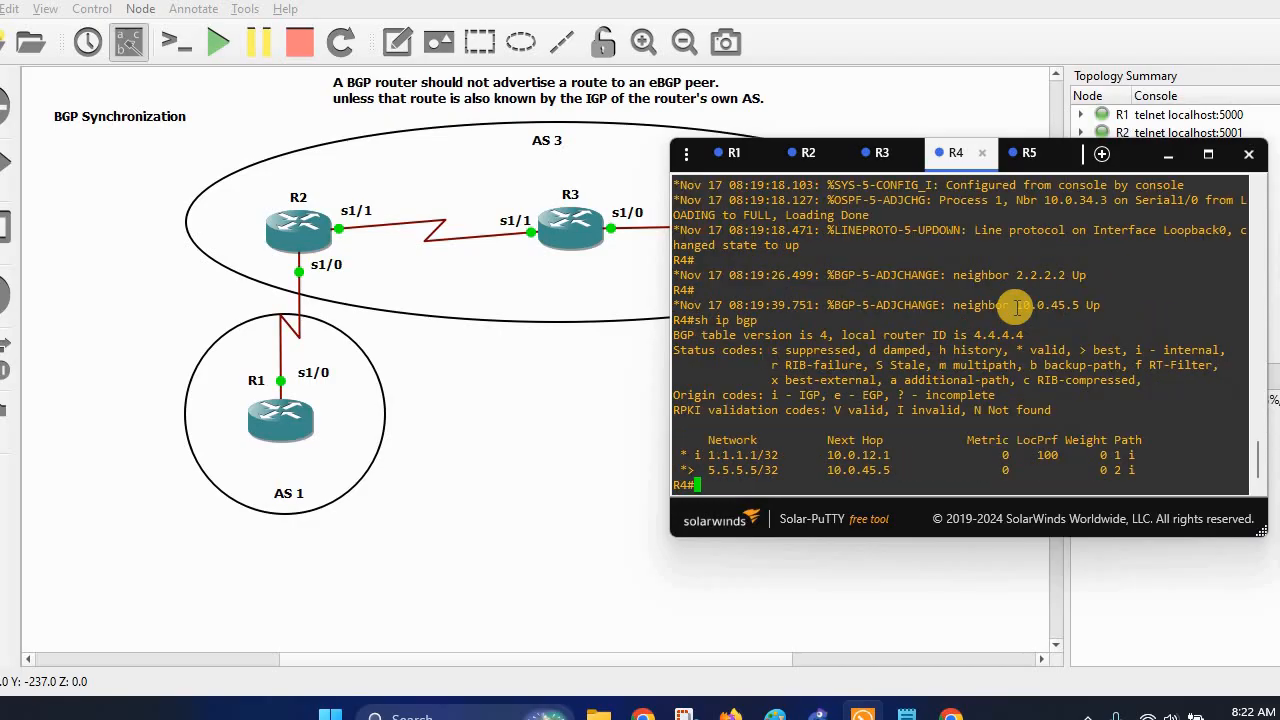
# Highlight R4's 1.1.1.1/32 route via next hop 10.0.12.1, then send the console behind the topology.
pyautogui.moveTo(982, 518); pyautogui.dragTo(1165, 436)
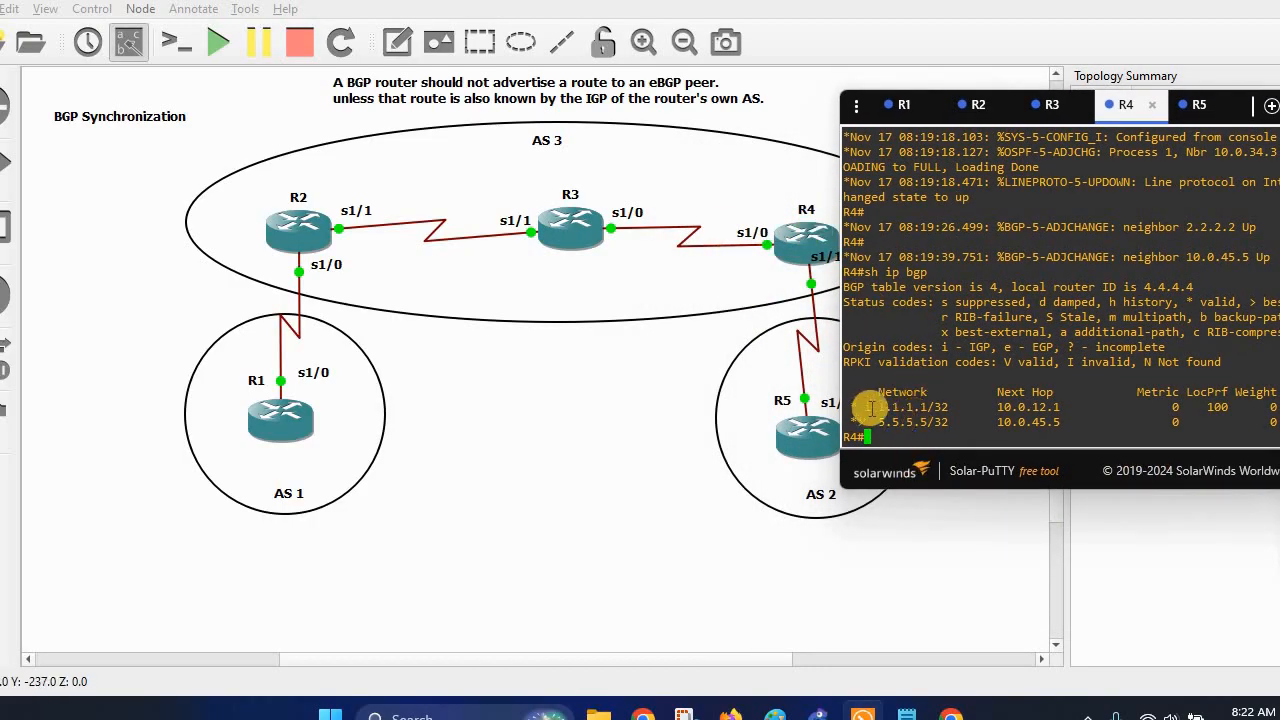
pyautogui.moveTo(858, 407); pyautogui.dragTo(1060, 407)
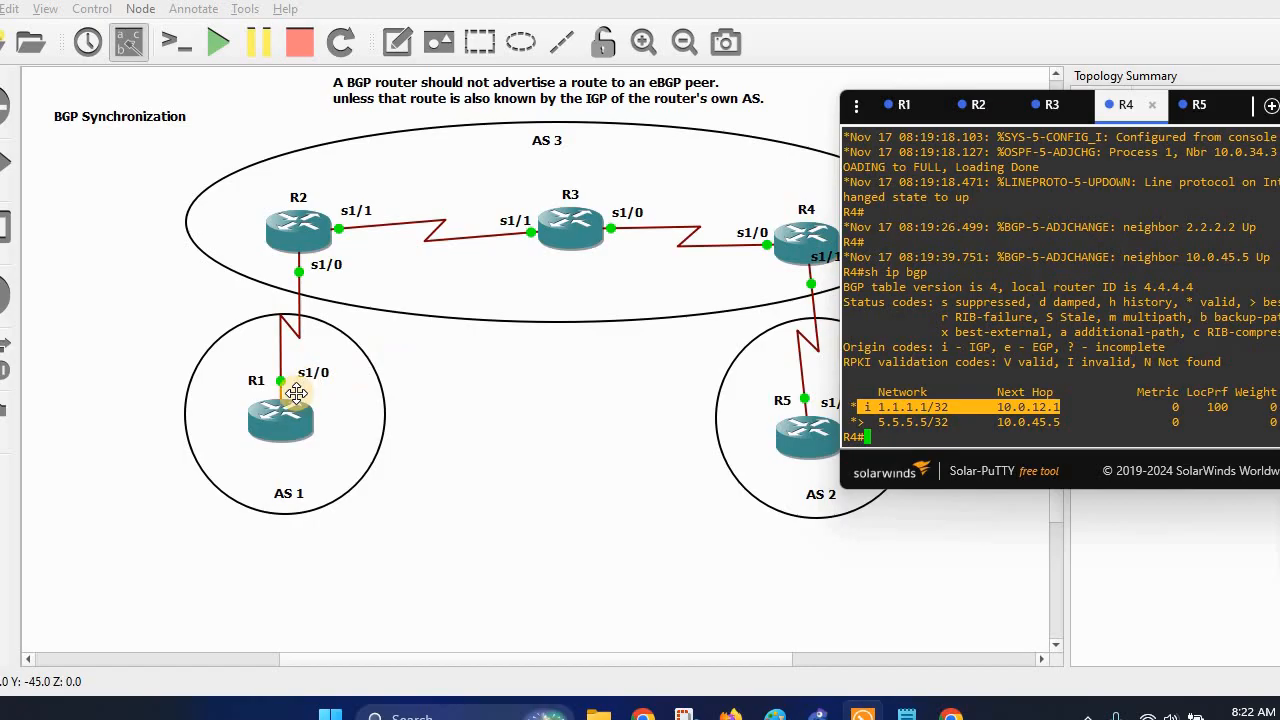
pyautogui.moveTo(997, 470); pyautogui.dragTo(897, 490)
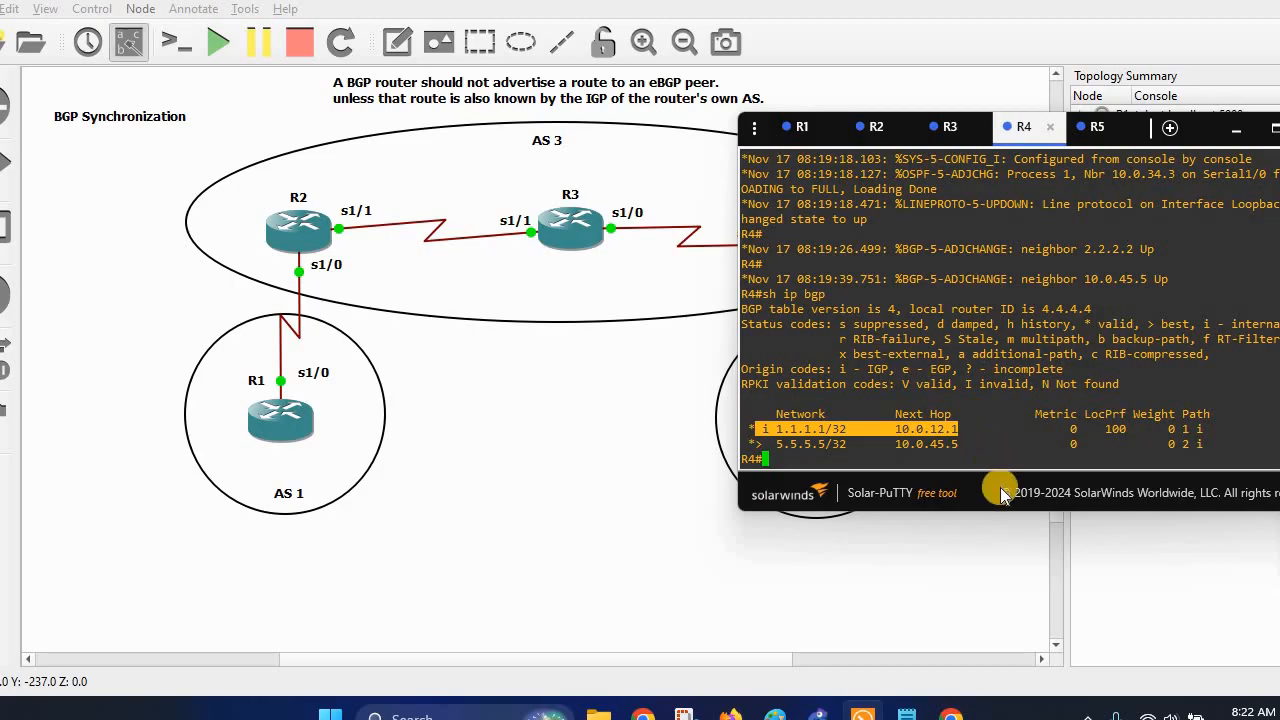
pyautogui.moveTo(871, 509); pyautogui.dragTo(831, 478)
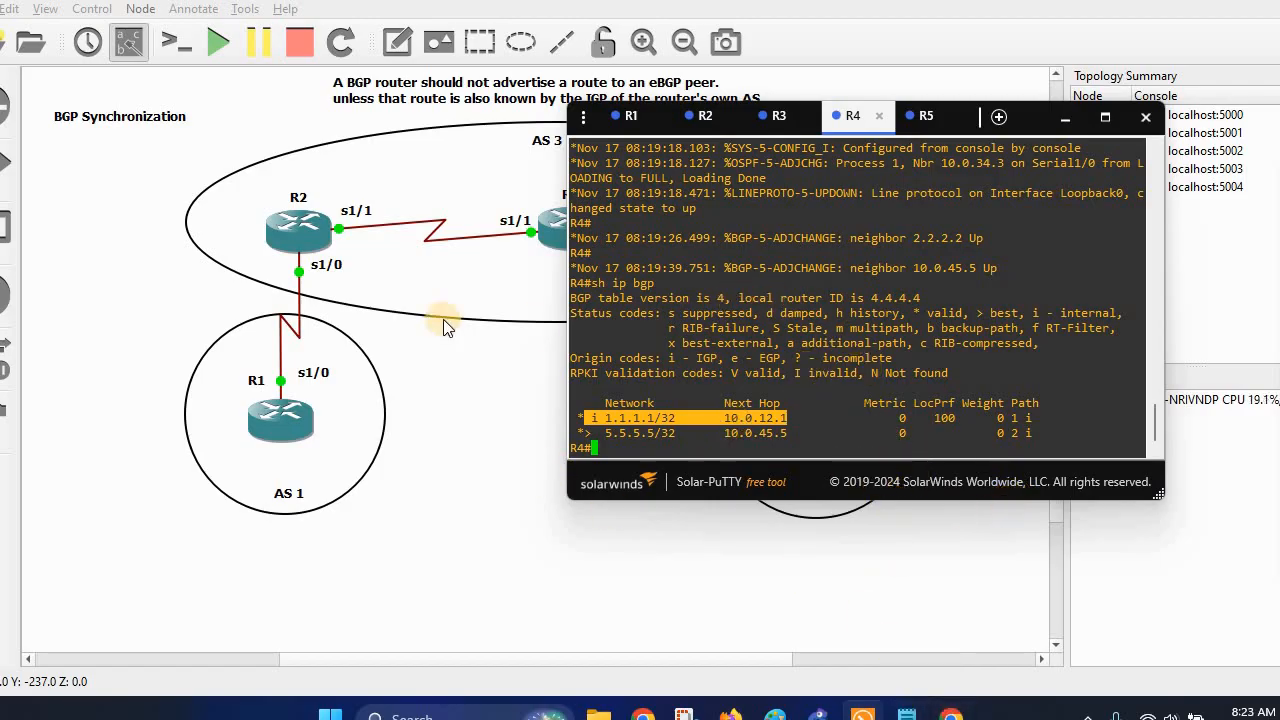
pyautogui.click(488, 469)
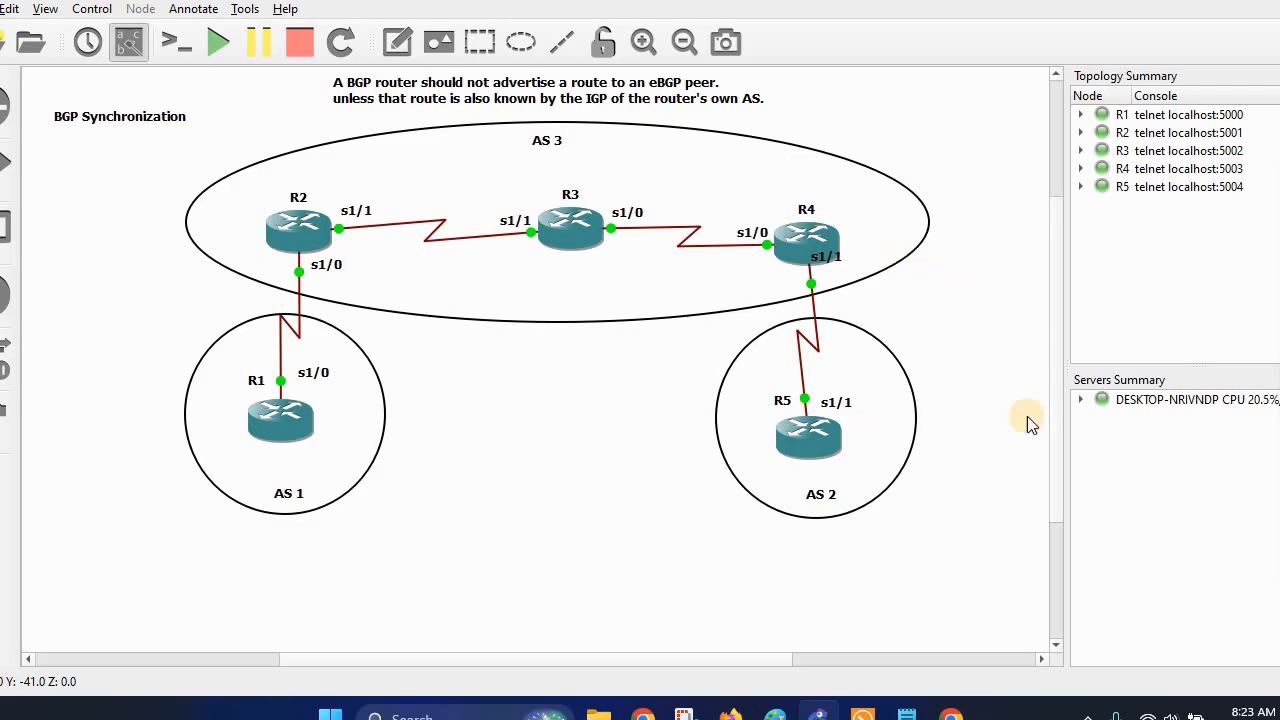
# Rerun 'sh ip bgp' on R2 and highlight next hop 10.0.45.5 for 5.5.5.5/32.
pyautogui.click(901, 712)
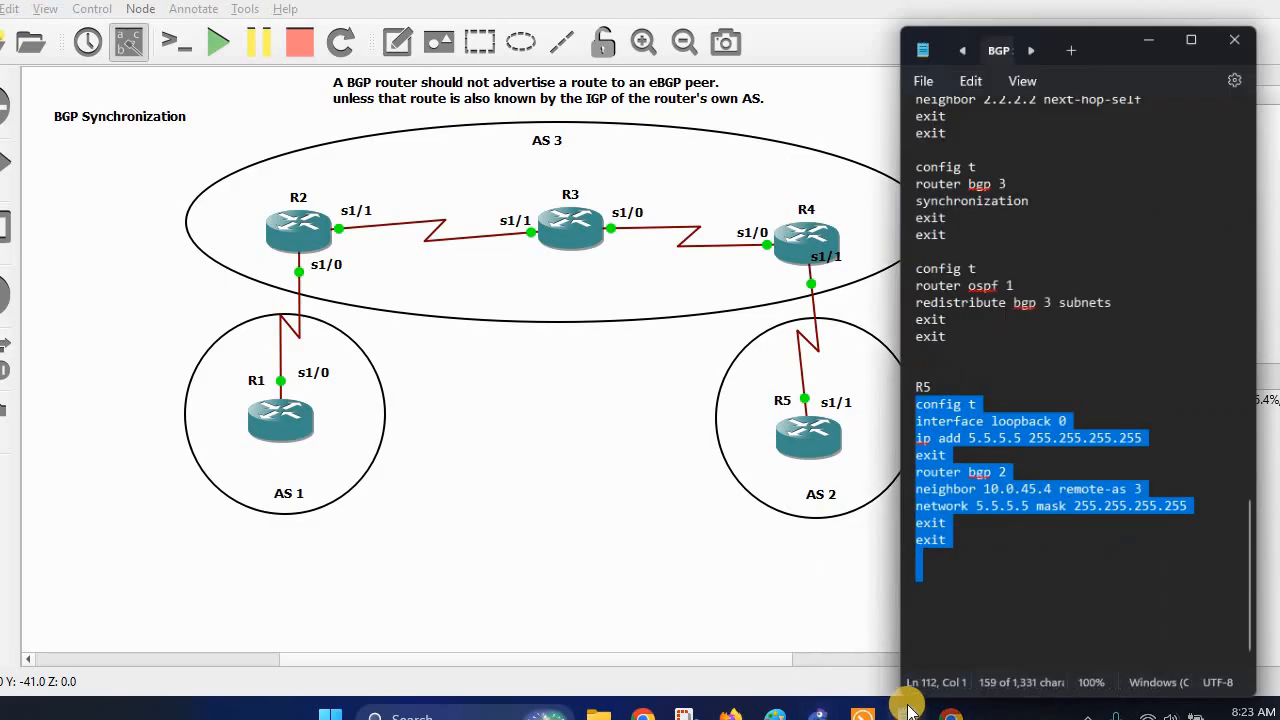
pyautogui.scroll(8, 1066, 392)
pyautogui.scroll(3, 1066, 392)
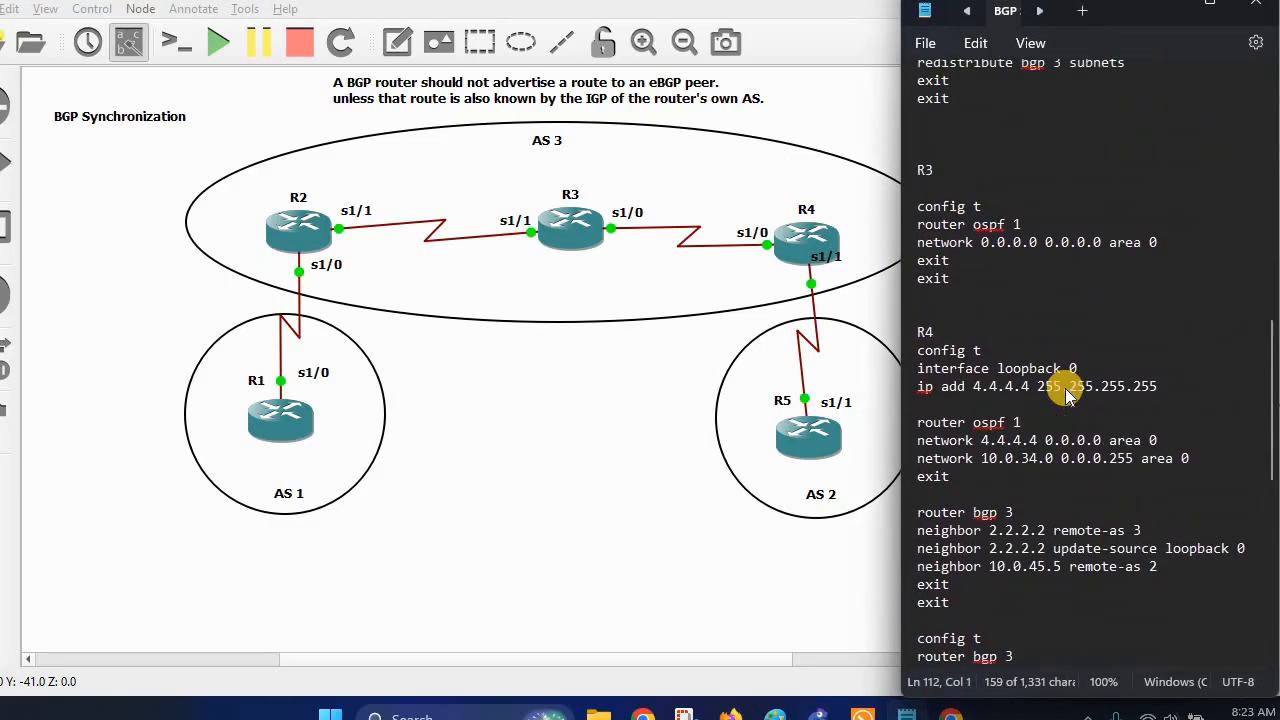
pyautogui.click(862, 716)
pyautogui.click(703, 117)
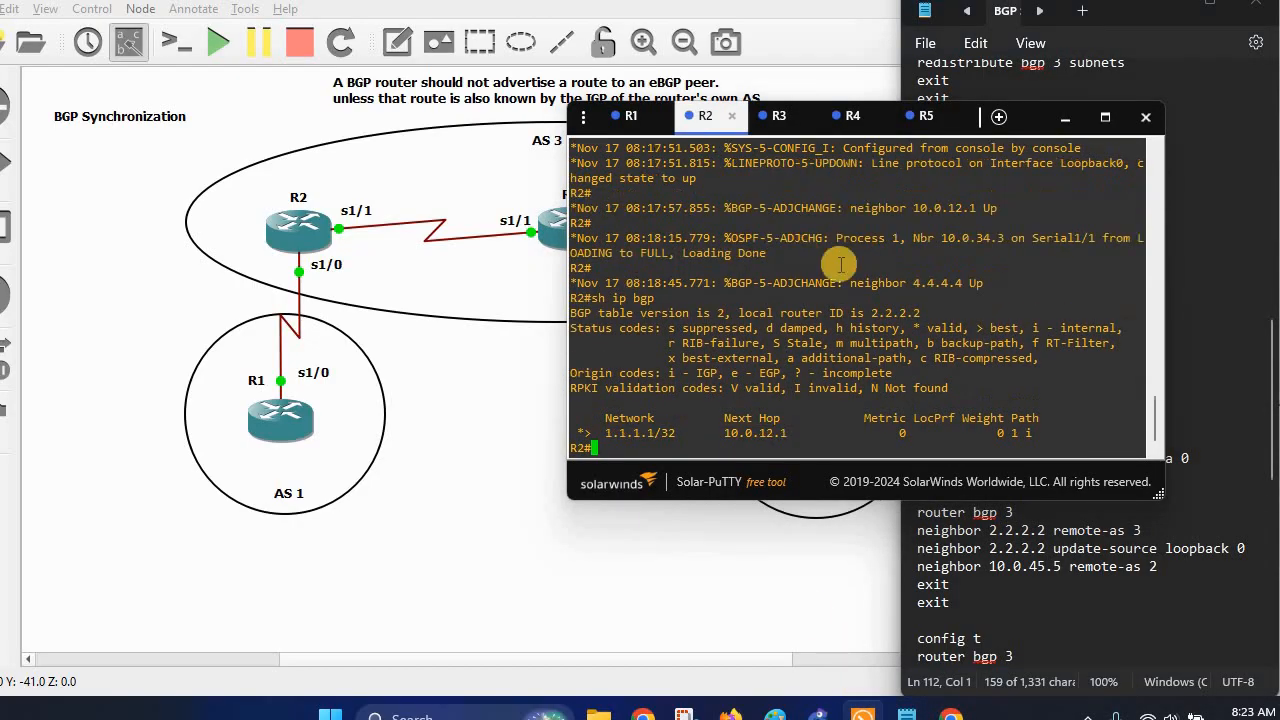
pyautogui.press('Return')
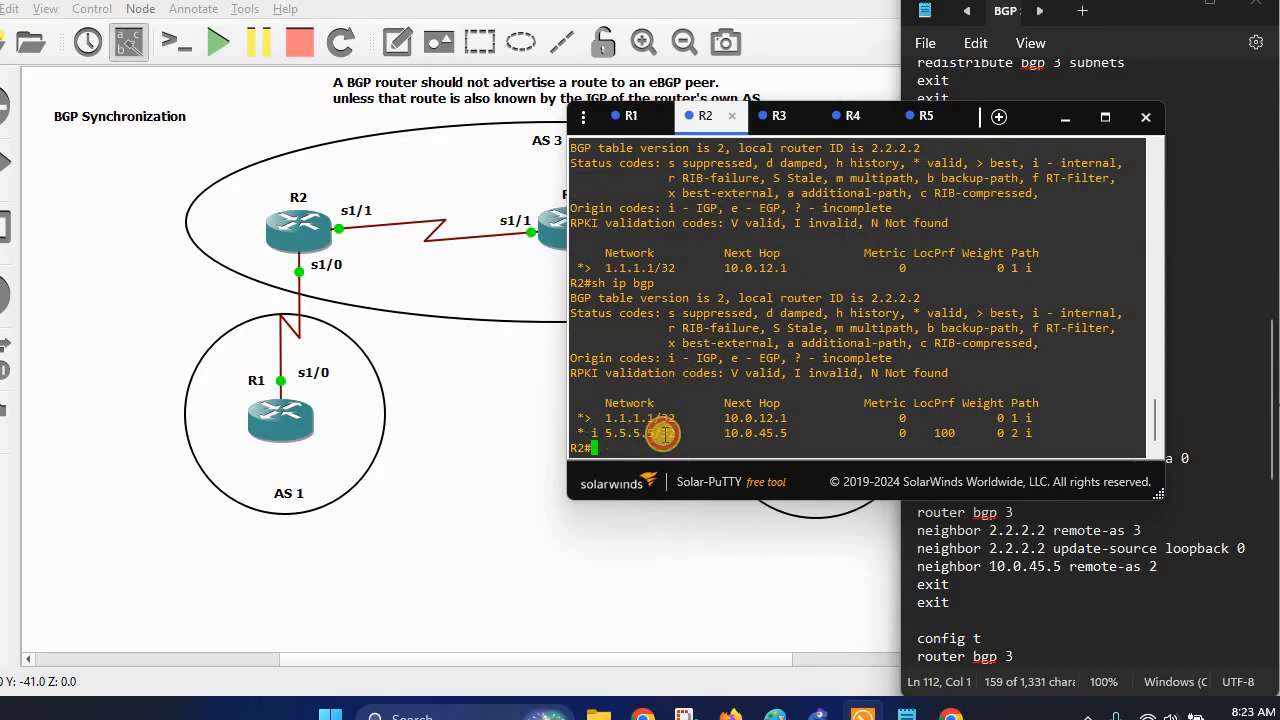
pyautogui.moveTo(718, 433); pyautogui.dragTo(798, 438)
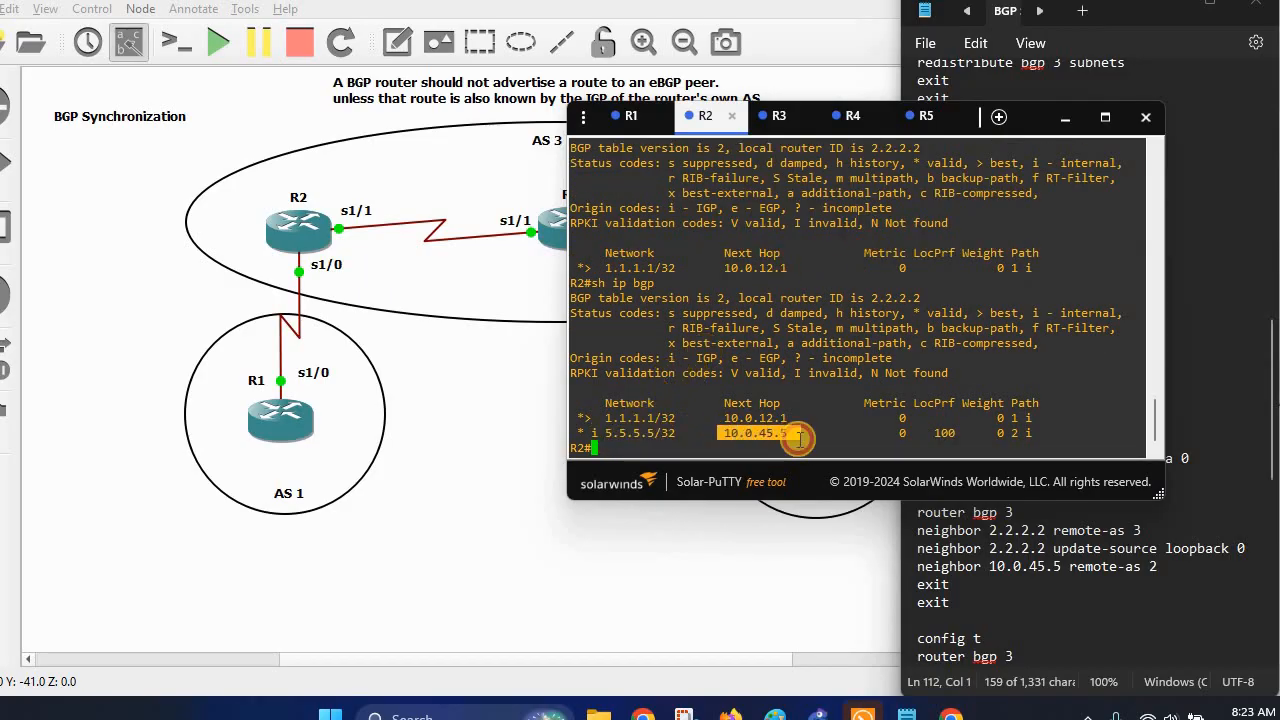
# Switch the console to R4 and bring the BGP configuration notes back up.
pyautogui.click(794, 557)
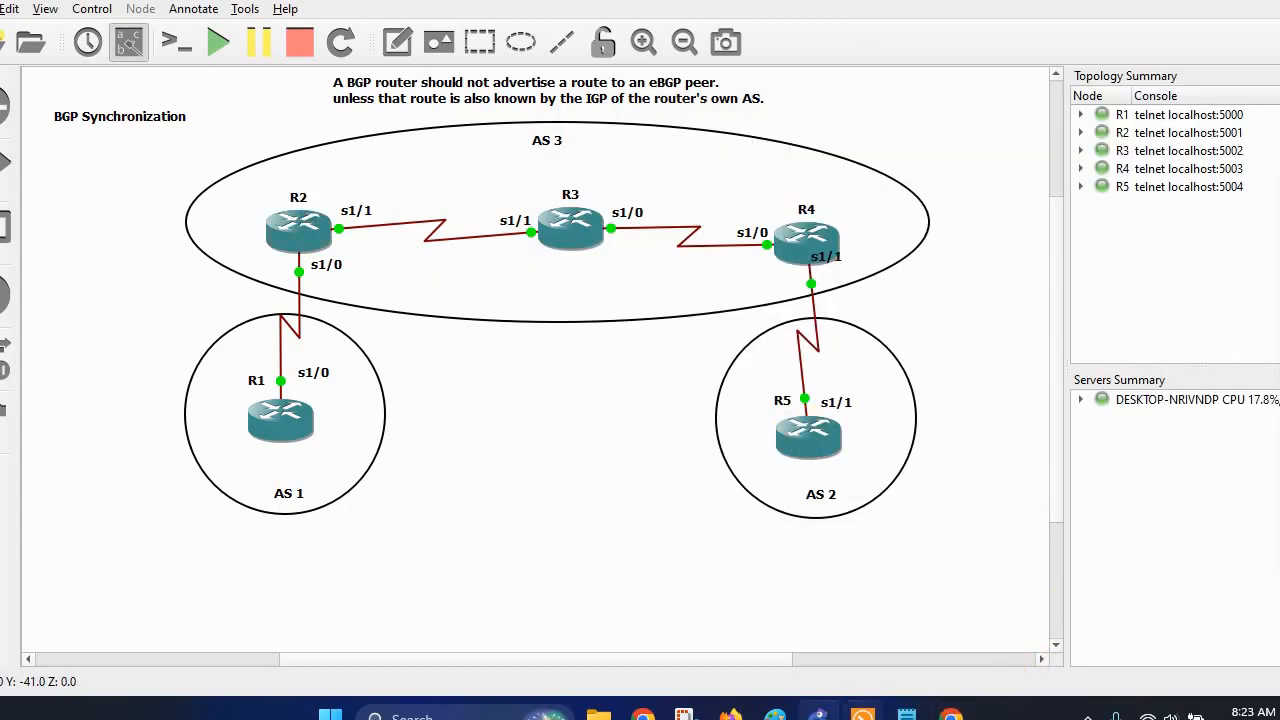
pyautogui.click(862, 715)
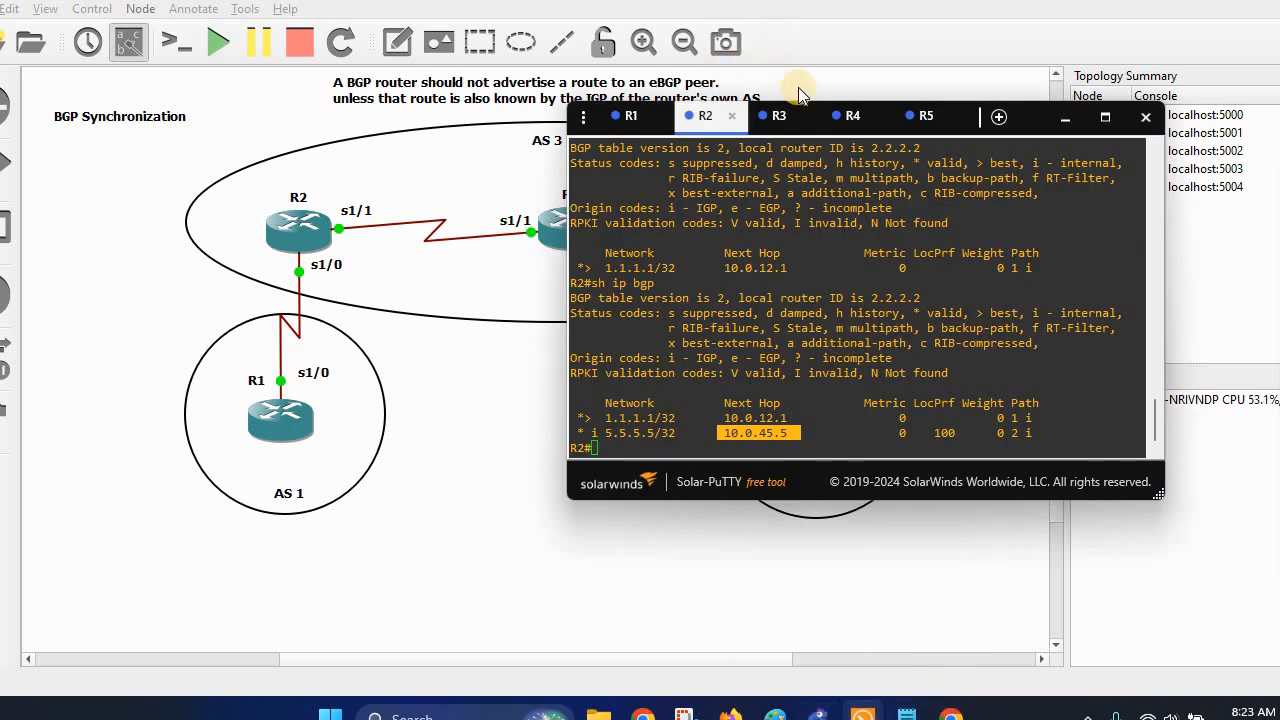
pyautogui.click(850, 116)
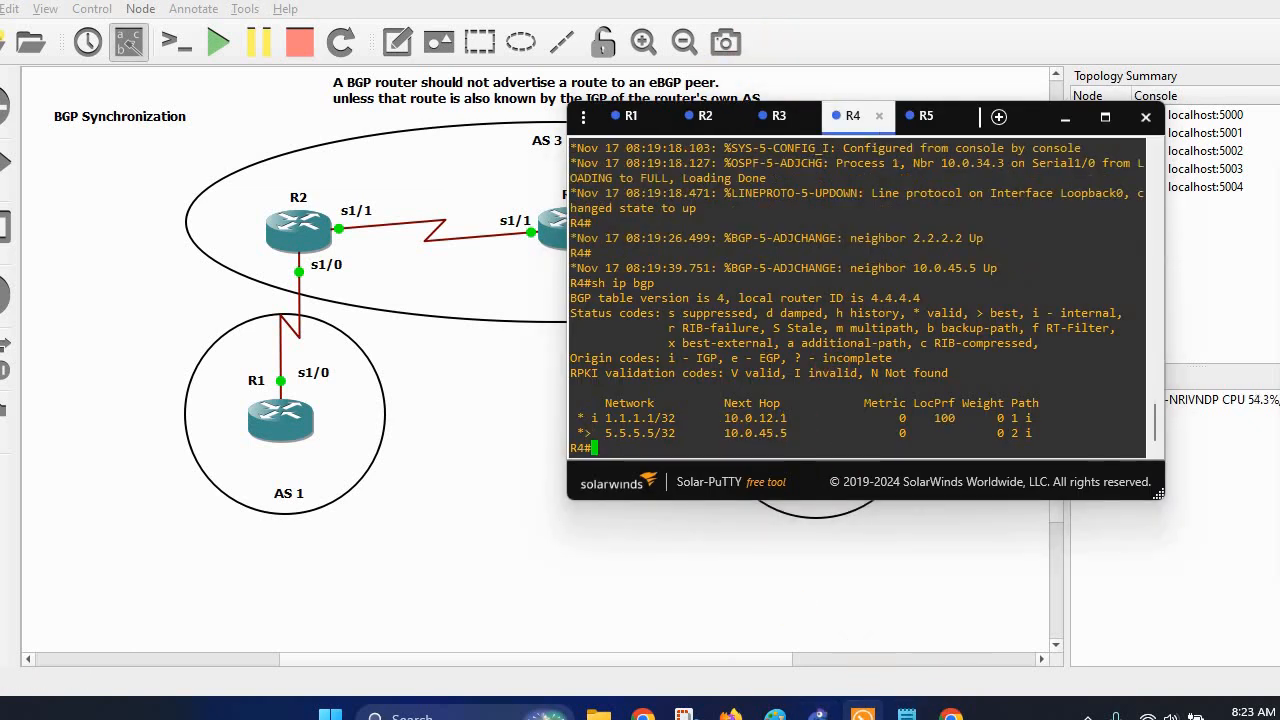
pyautogui.click(906, 714)
# Copy R2's next-hop-self block for neighbor 4.4.4.4 from the notes.
pyautogui.scroll(6, 1022, 378)
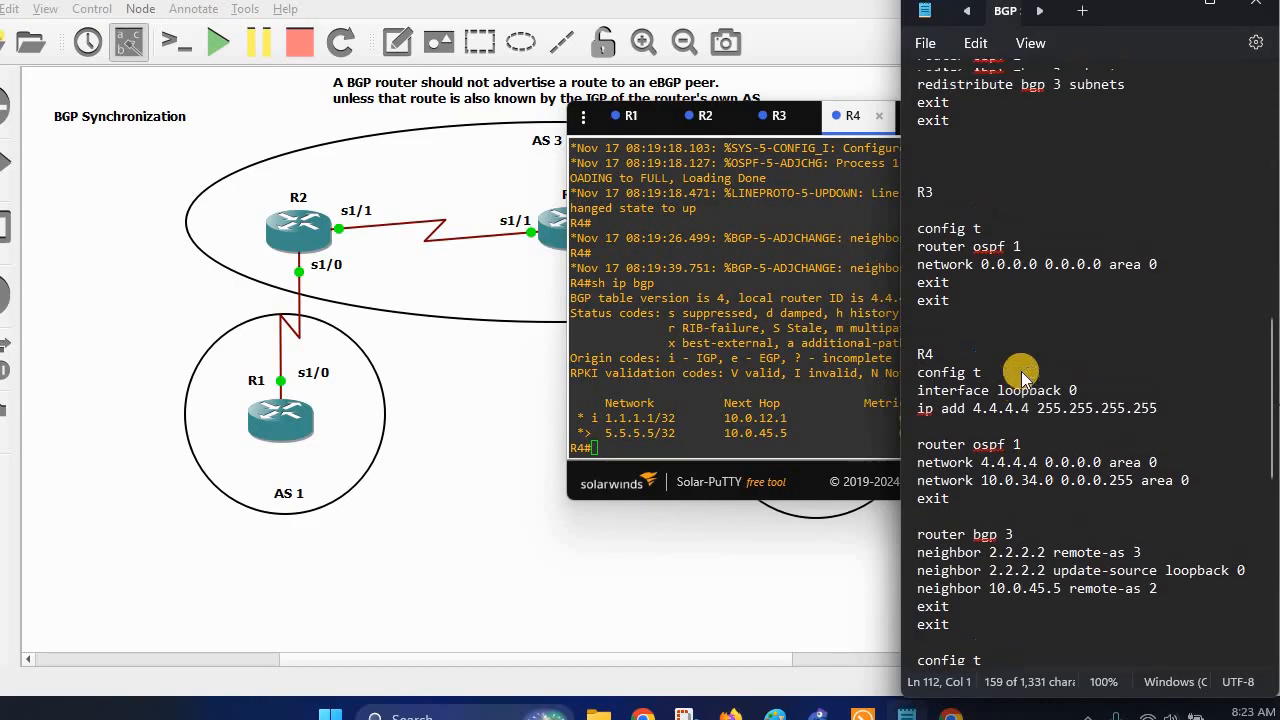
pyautogui.scroll(3, 1022, 378)
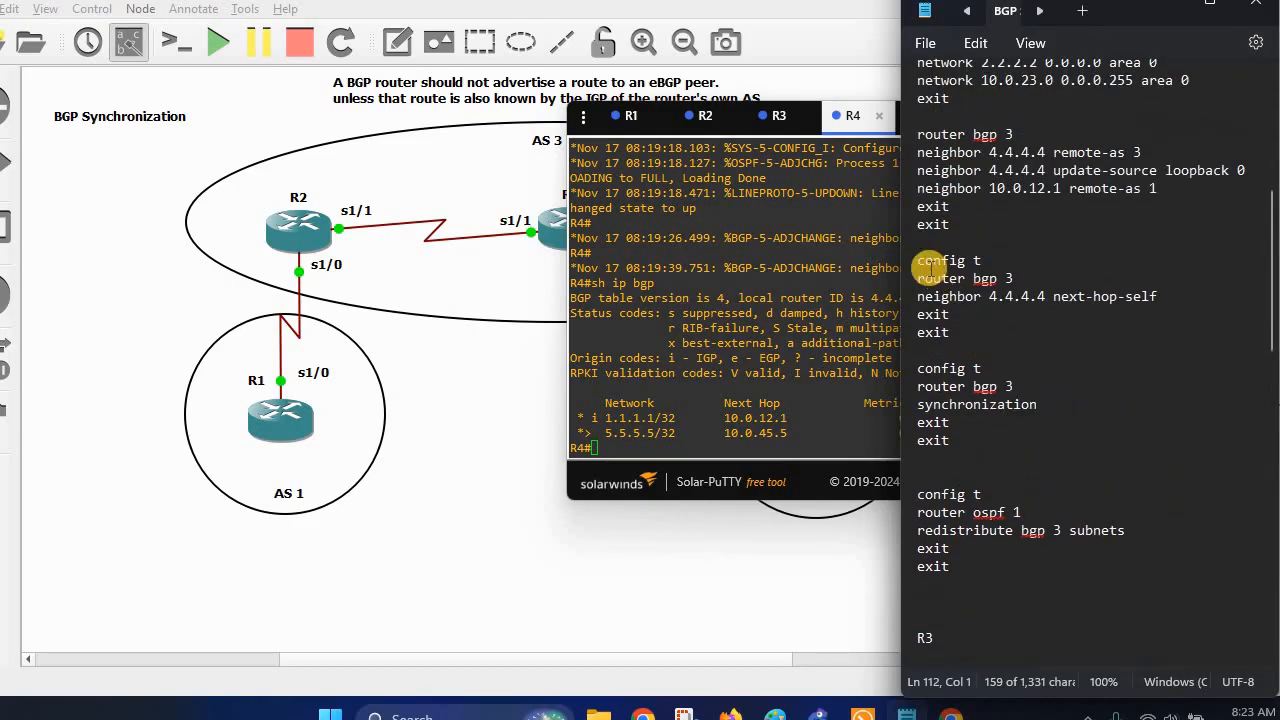
pyautogui.moveTo(963, 285); pyautogui.dragTo(1020, 345)
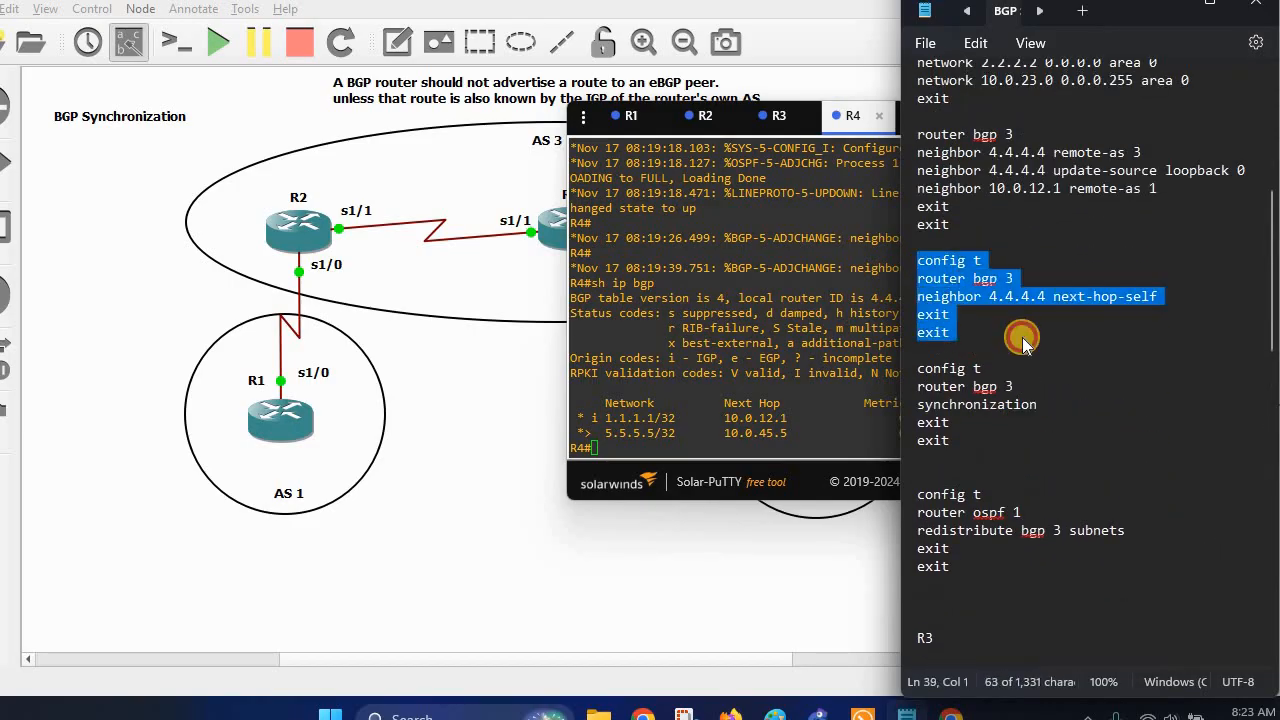
pyautogui.rightClick(980, 290)
pyautogui.click(1032, 84)
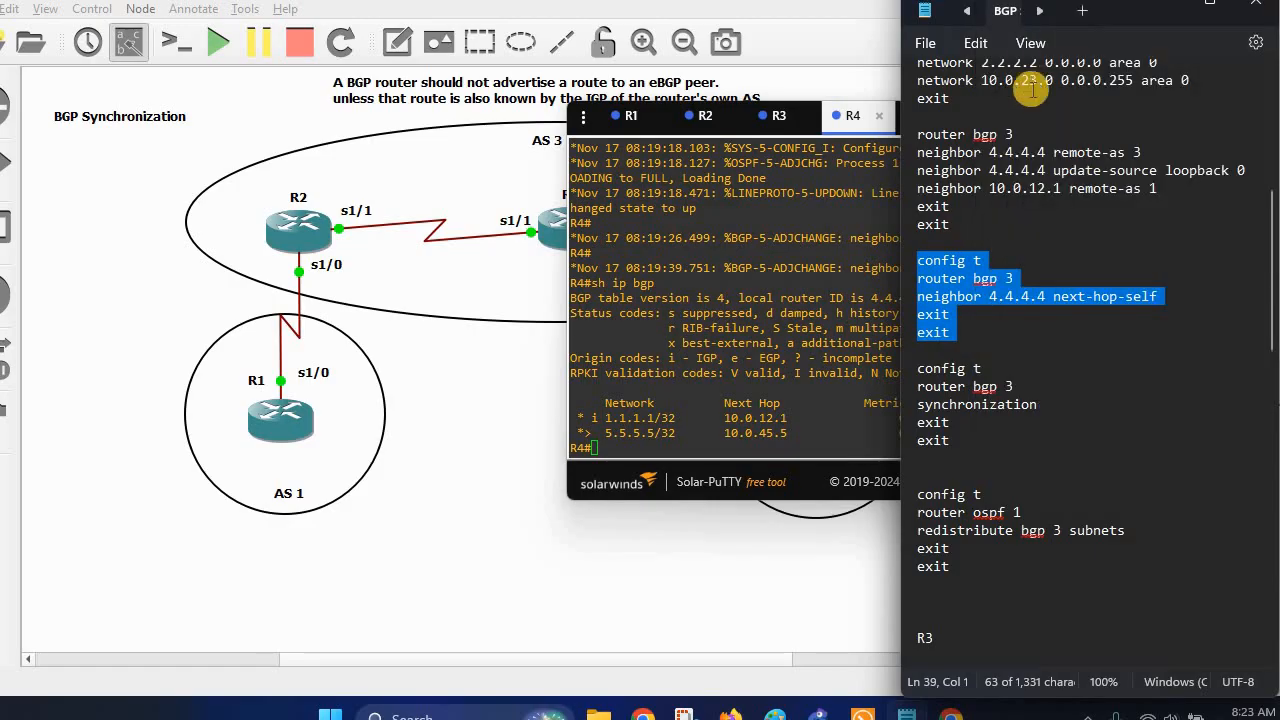
pyautogui.click(1008, 178)
pyautogui.click(1063, 118)
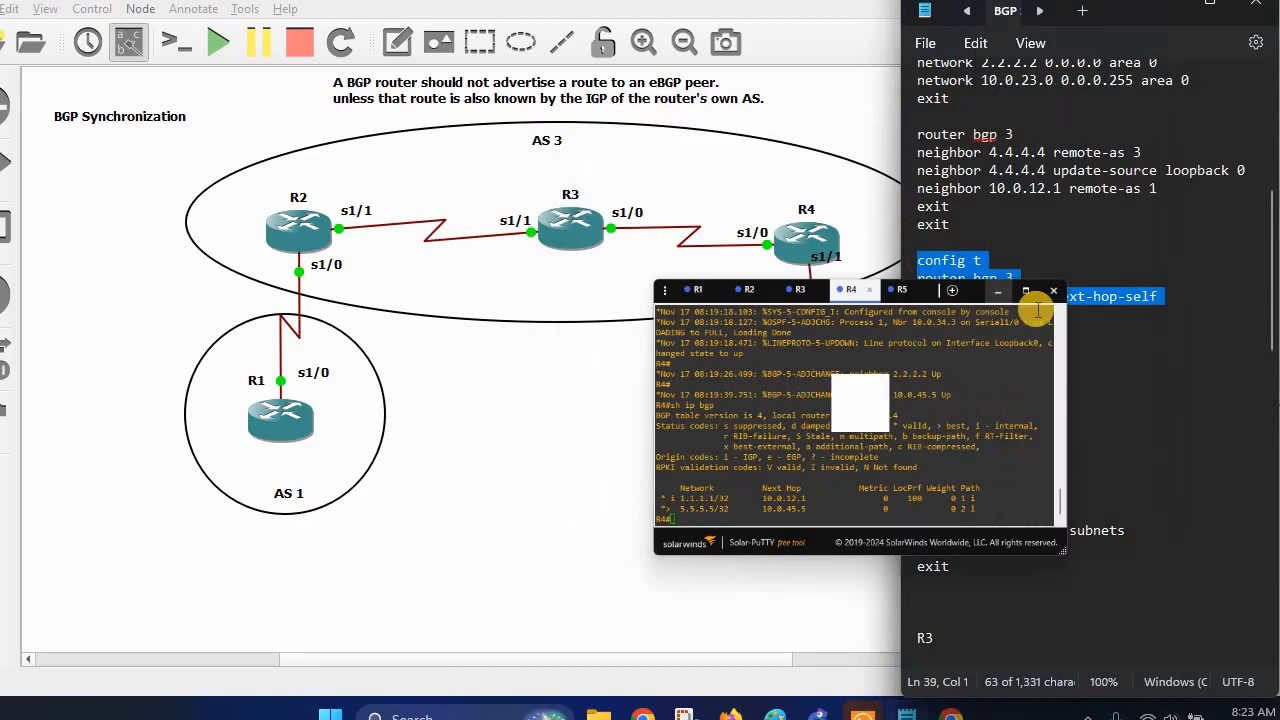
pyautogui.rightClick(960, 302)
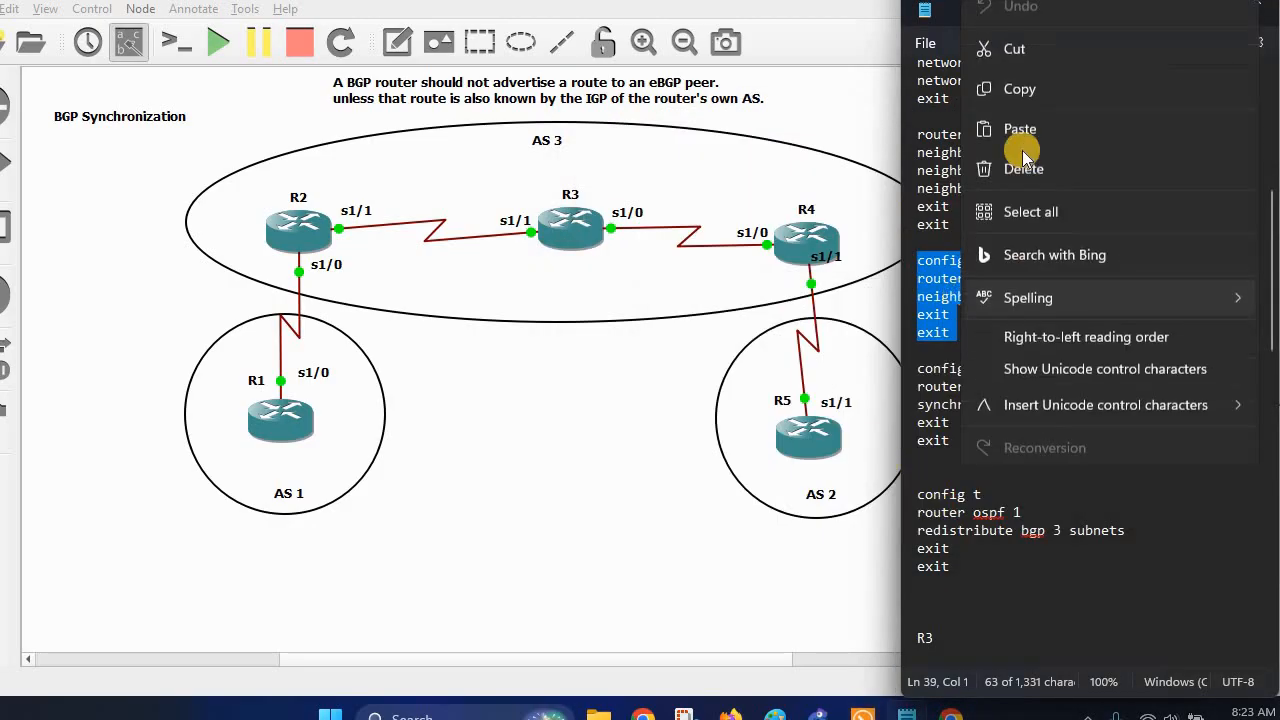
pyautogui.click(1035, 82)
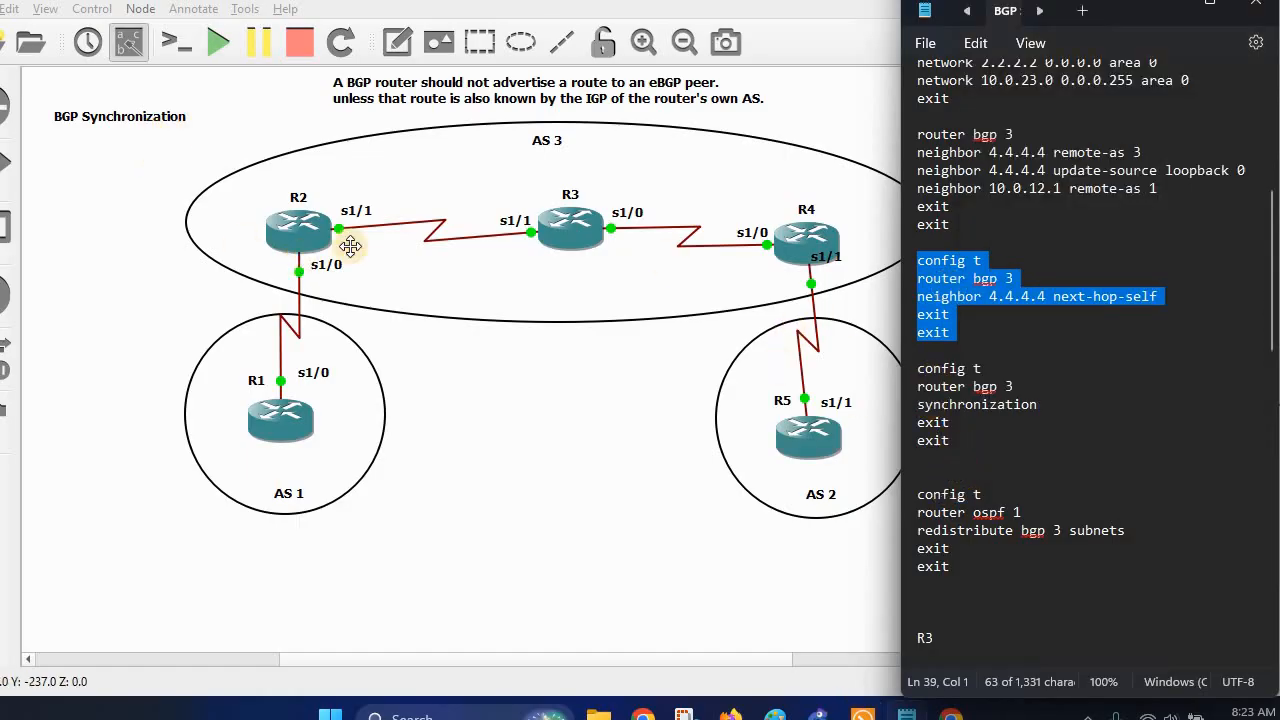
pyautogui.click(806, 250)
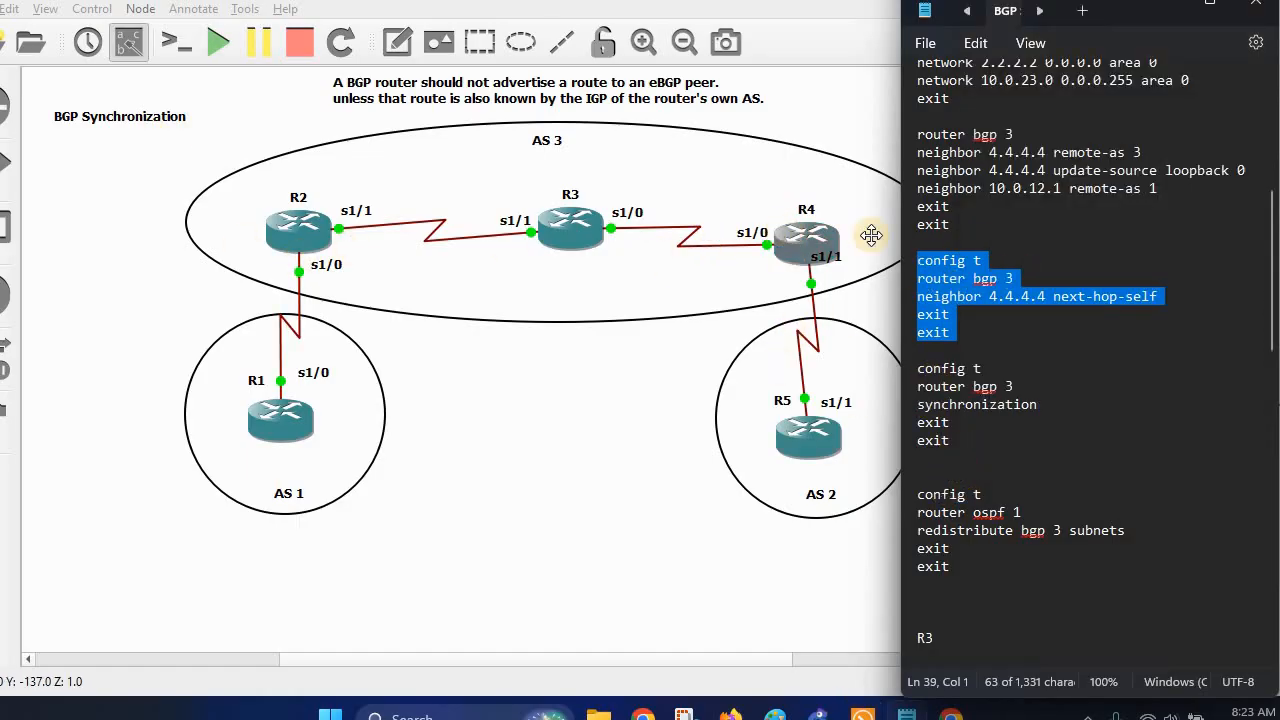
pyautogui.rightClick(960, 292)
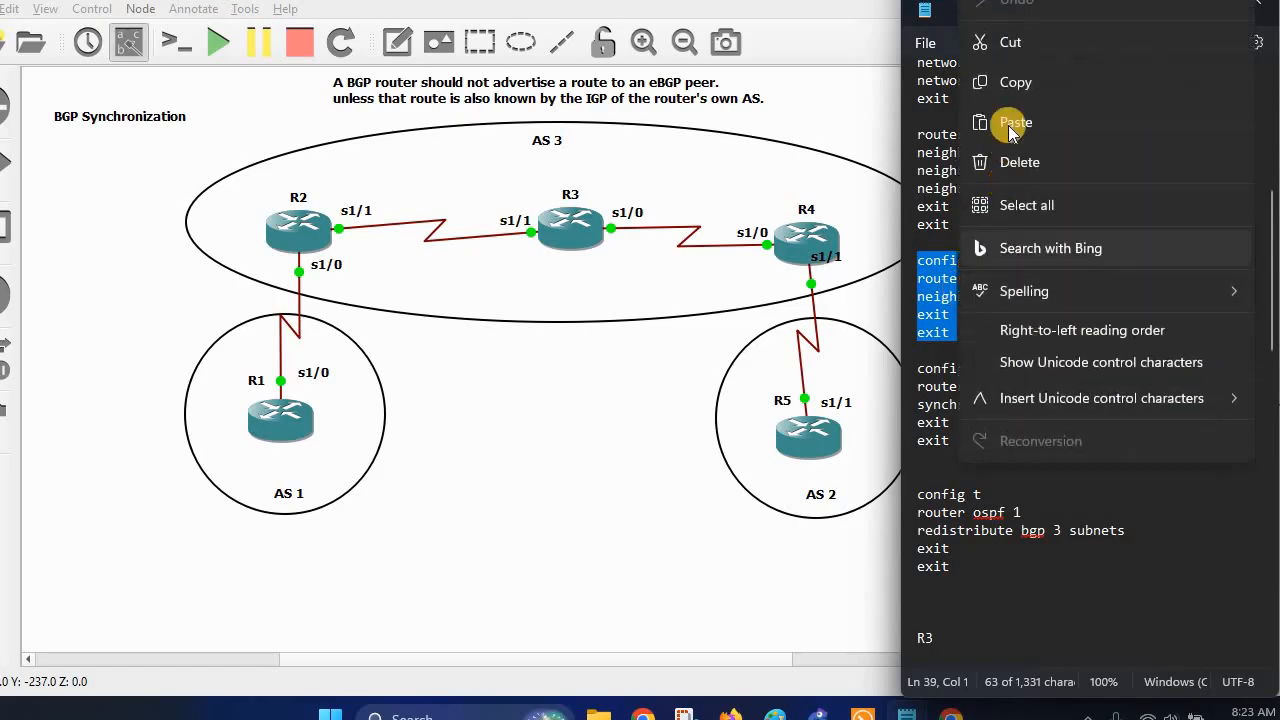
pyautogui.click(1012, 84)
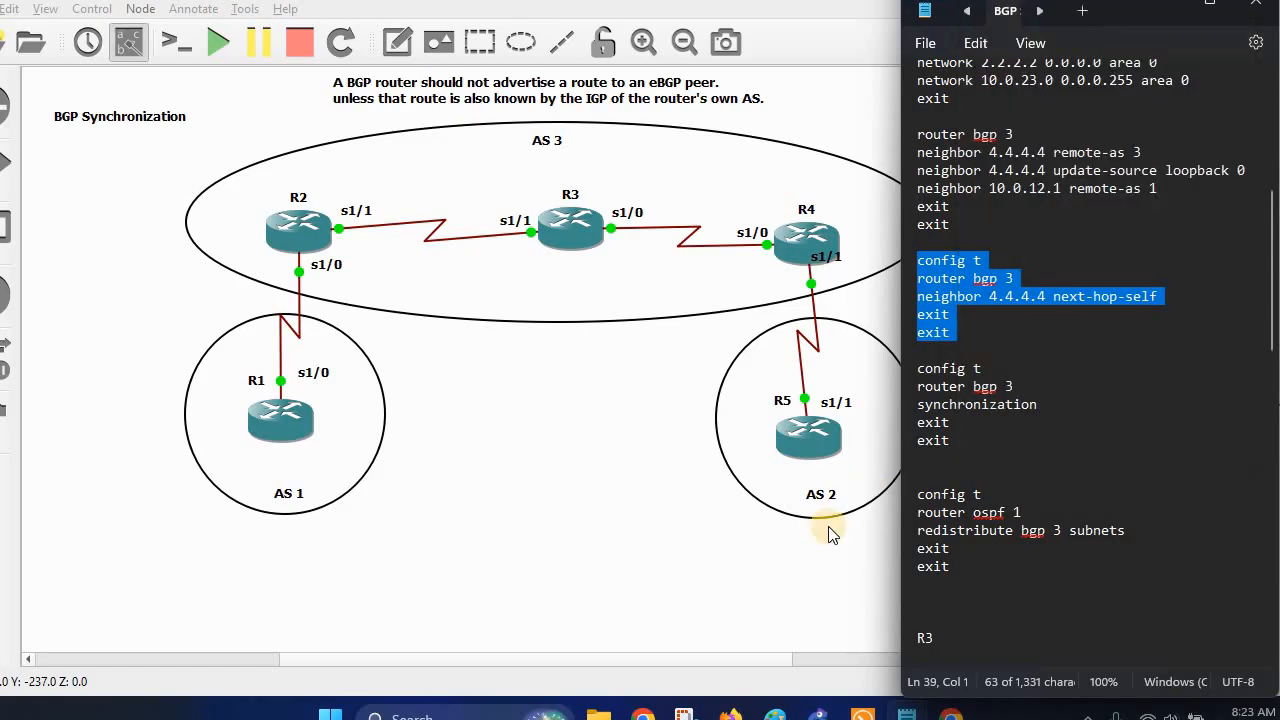
pyautogui.click(907, 712)
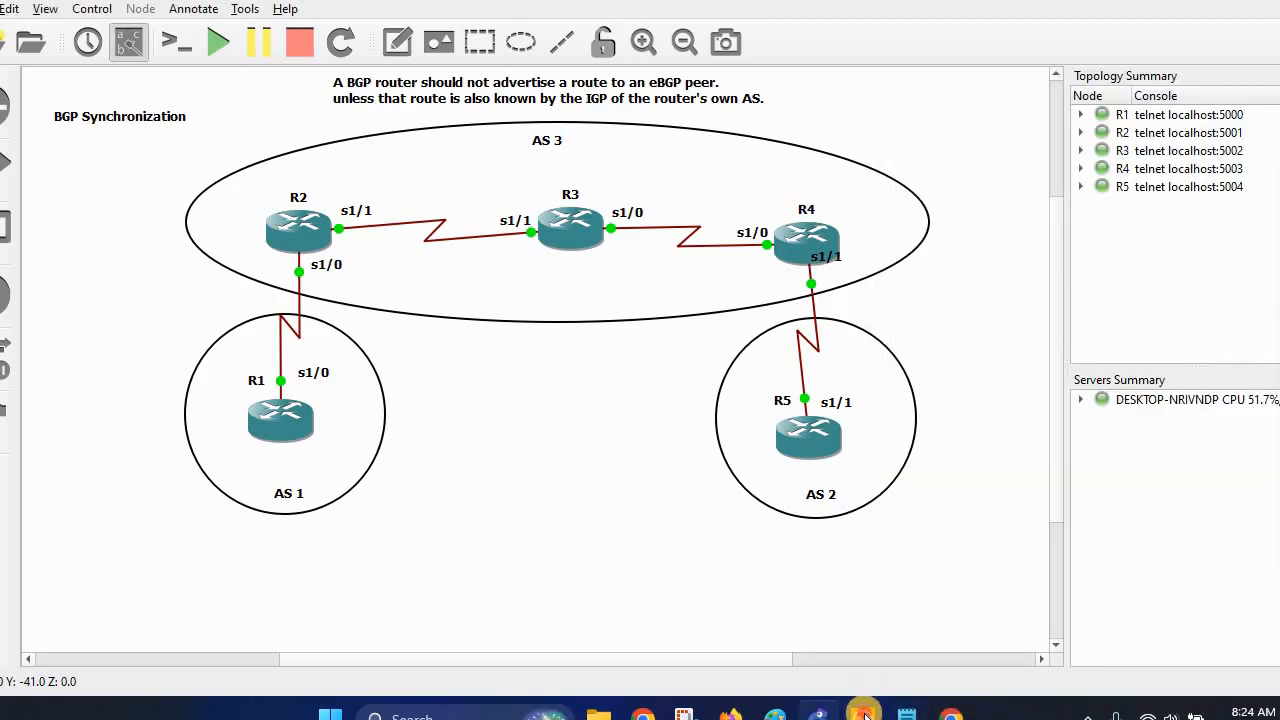
# Paste the next-hop-self commands into R2's console.
pyautogui.click(863, 714)
pyautogui.click(703, 116)
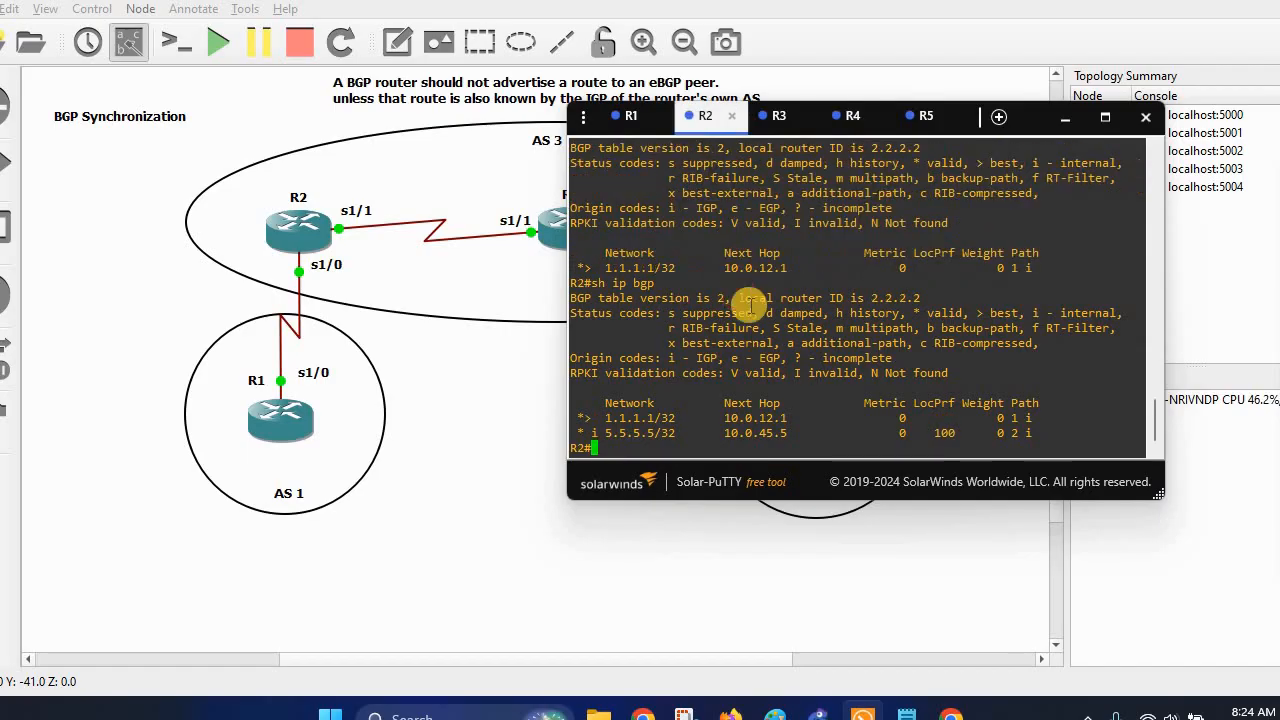
pyautogui.rightClick(748, 305)
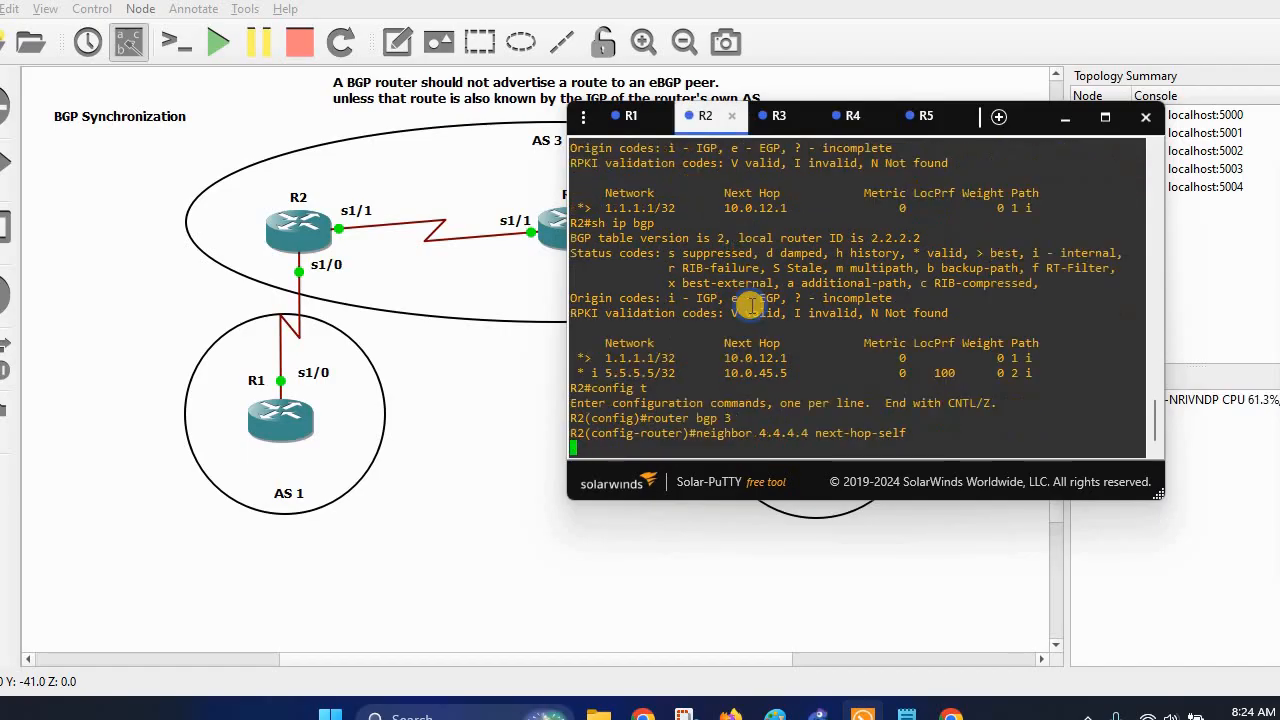
pyautogui.click(1066, 118)
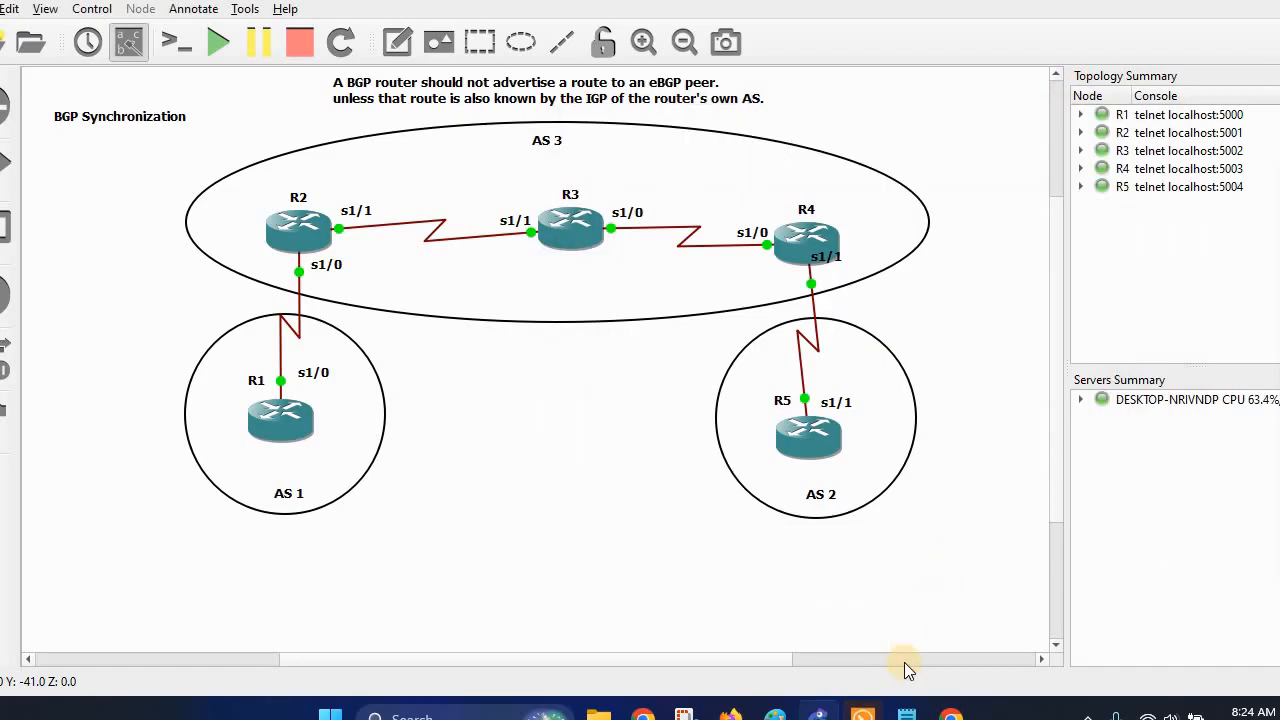
# Copy R4's next-hop-self block for neighbor 2.2.2.2 under router bgp 3.
pyautogui.click(906, 714)
pyautogui.scroll(-6, 1060, 370)
pyautogui.scroll(-10, 1060, 368)
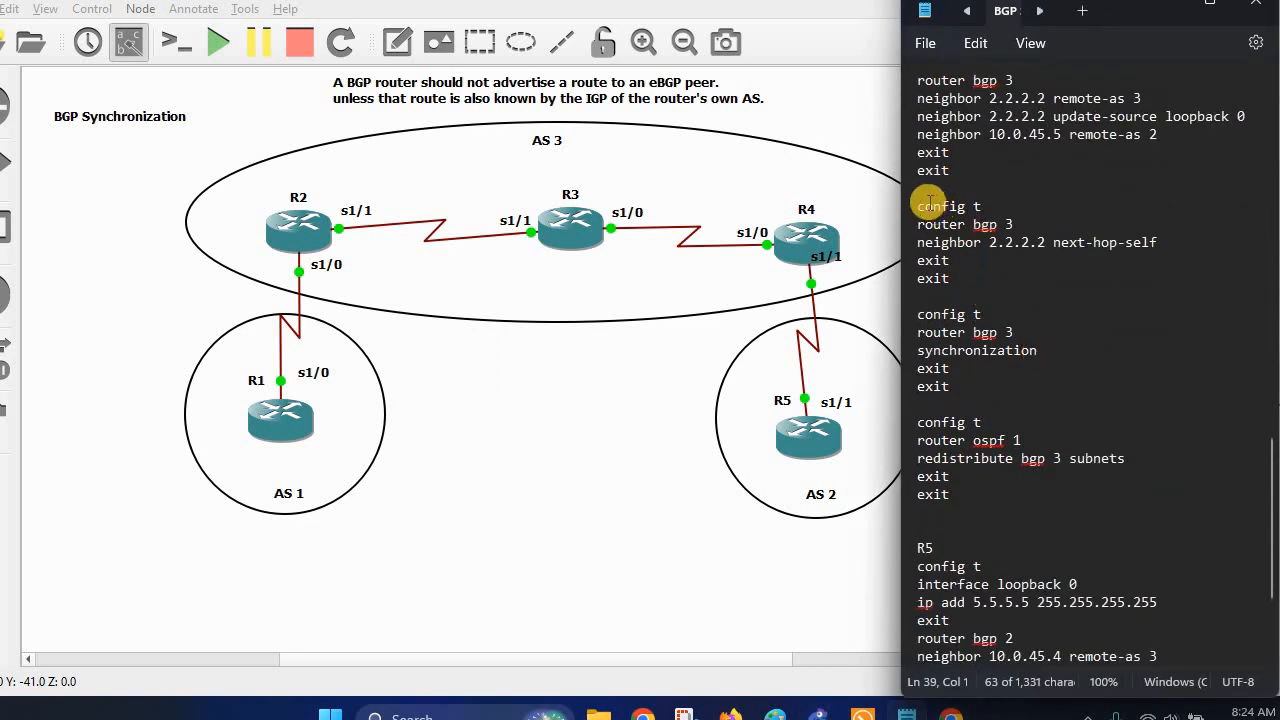
pyautogui.moveTo(918, 206); pyautogui.dragTo(1042, 292)
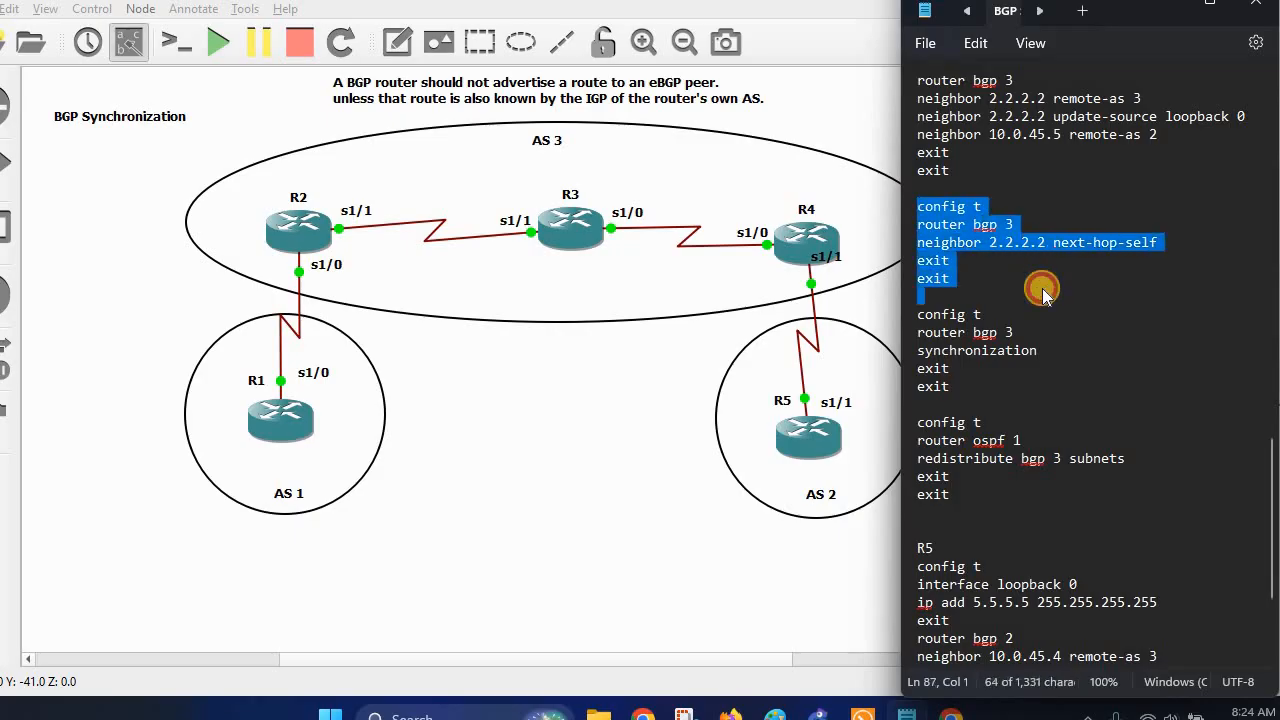
pyautogui.rightClick(968, 232)
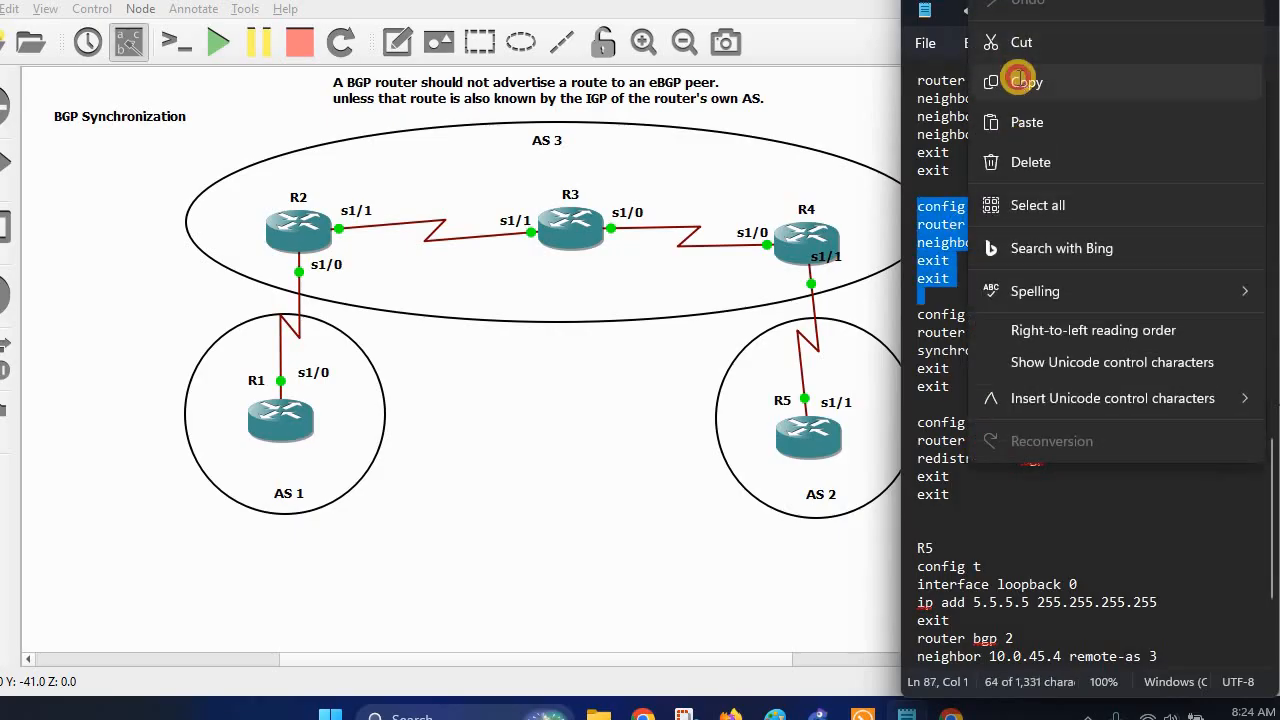
pyautogui.click(1030, 50)
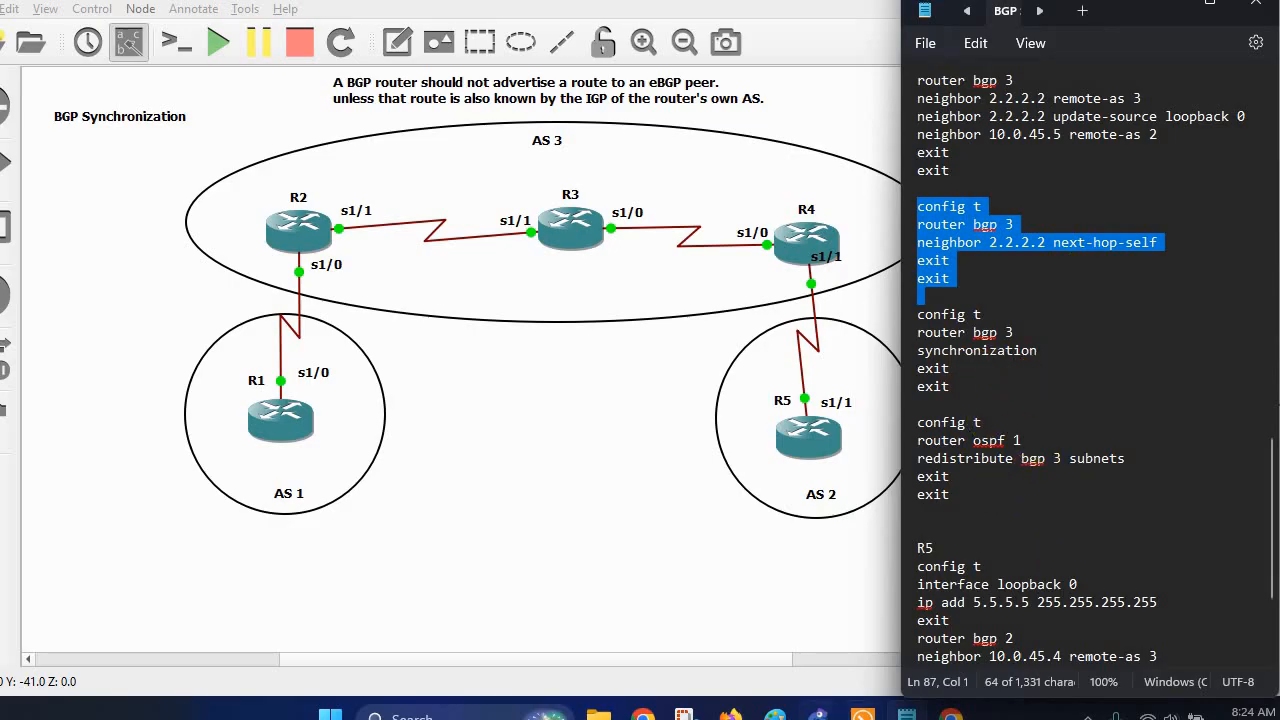
pyautogui.click(865, 715)
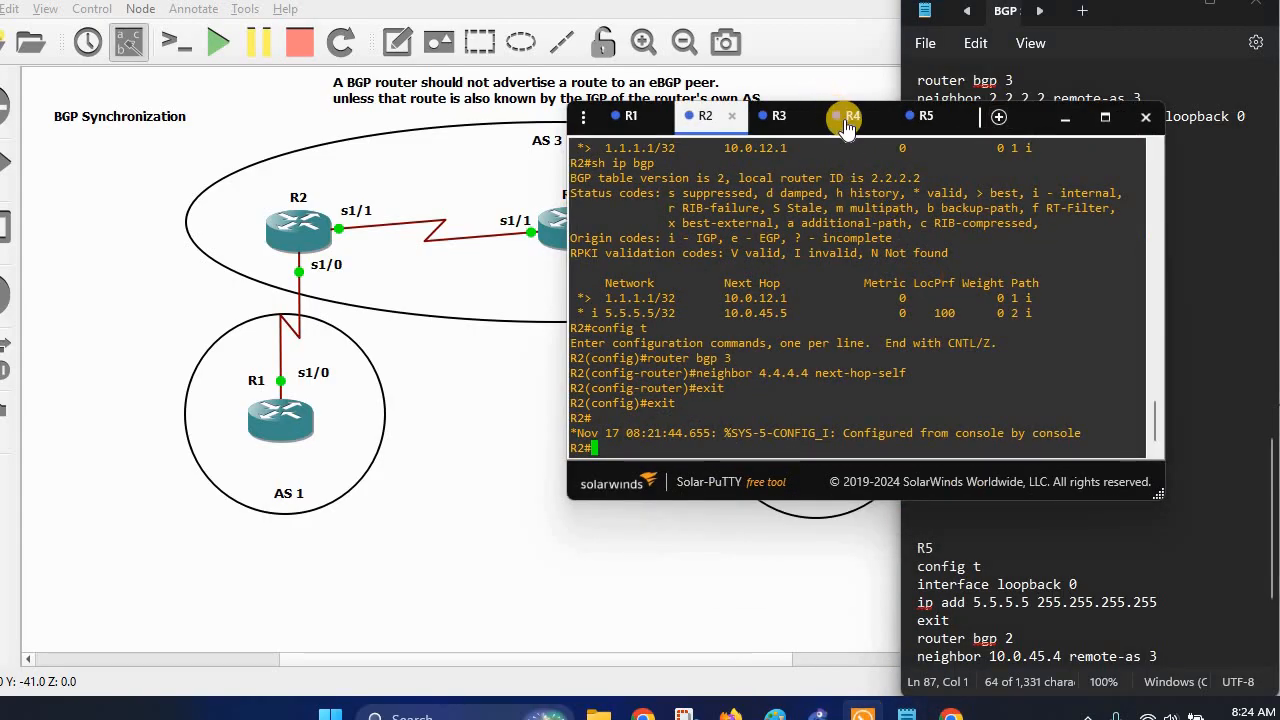
# Reset all BGP sessions on R2 and R4 with 'clear ip bgp *'.
pyautogui.click(848, 117)
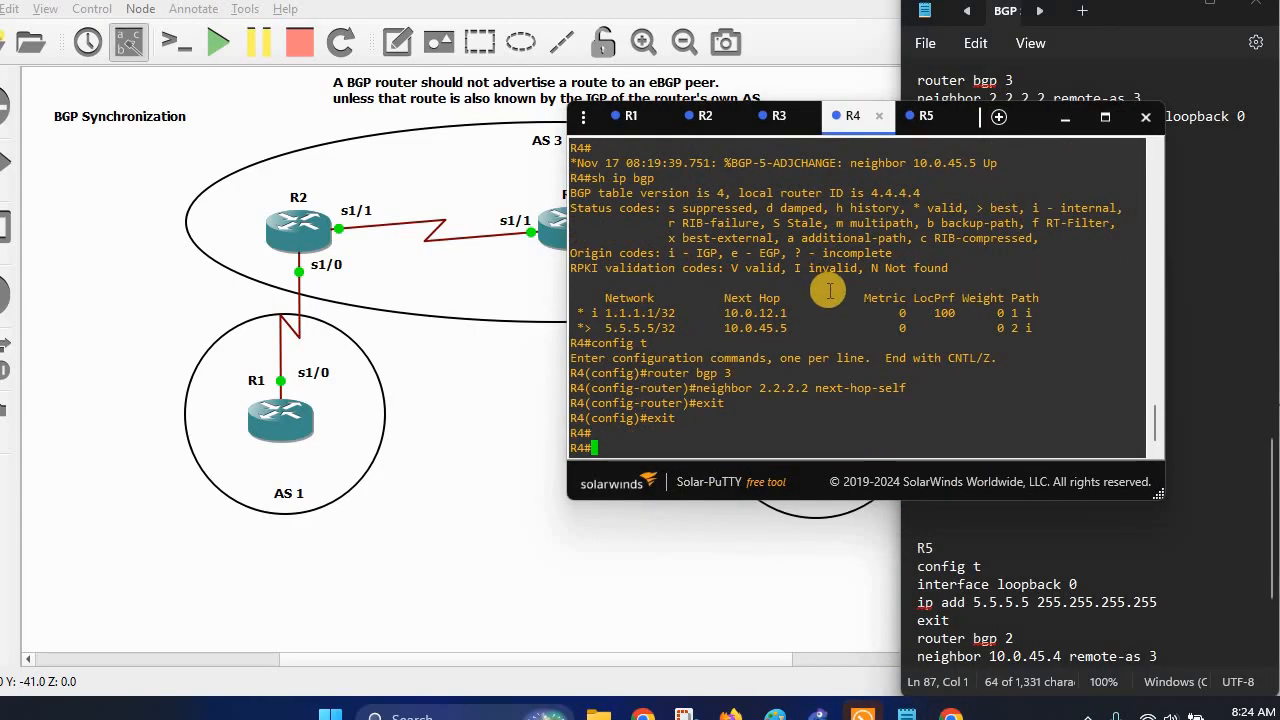
pyautogui.click(705, 116)
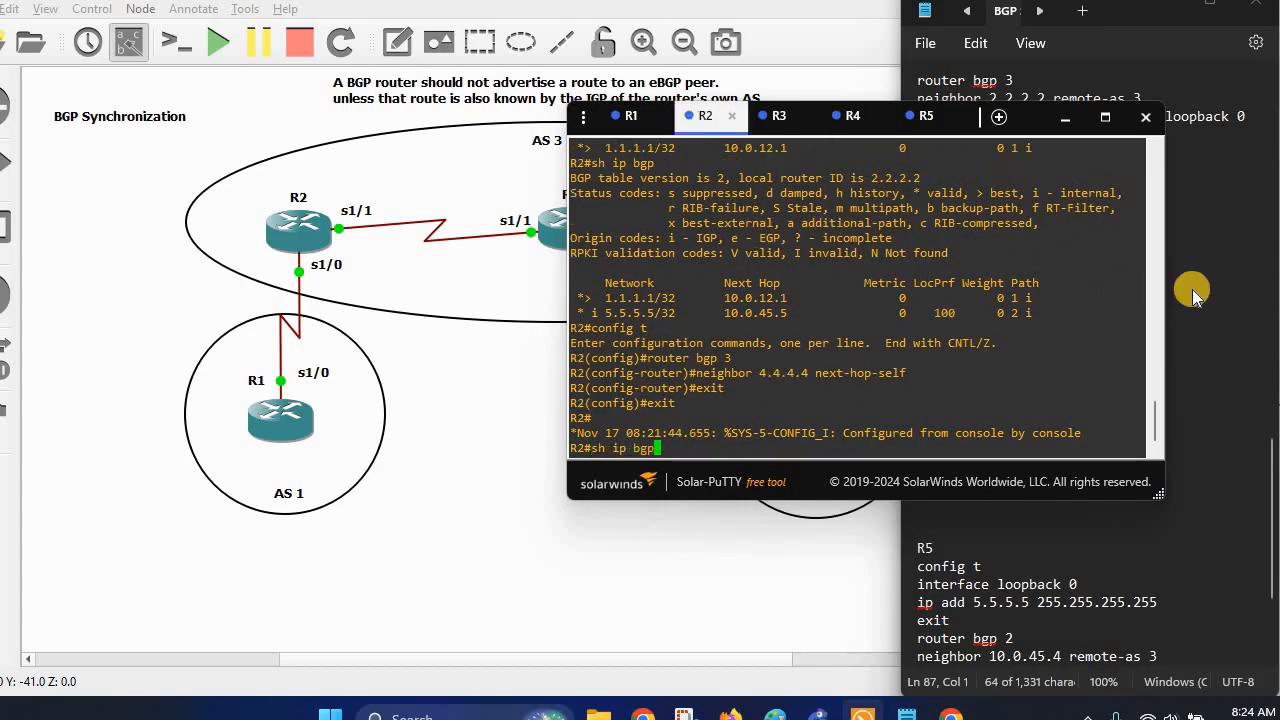
pyautogui.press('Return')
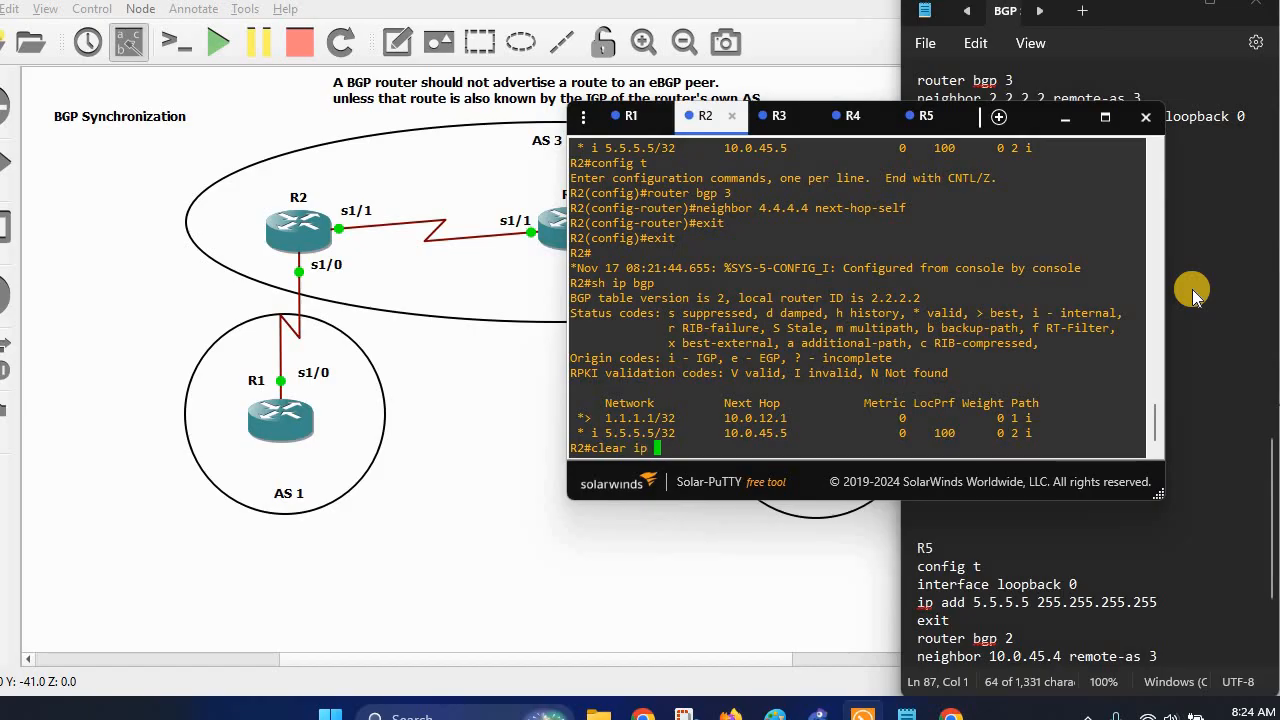
pyautogui.press('Return')
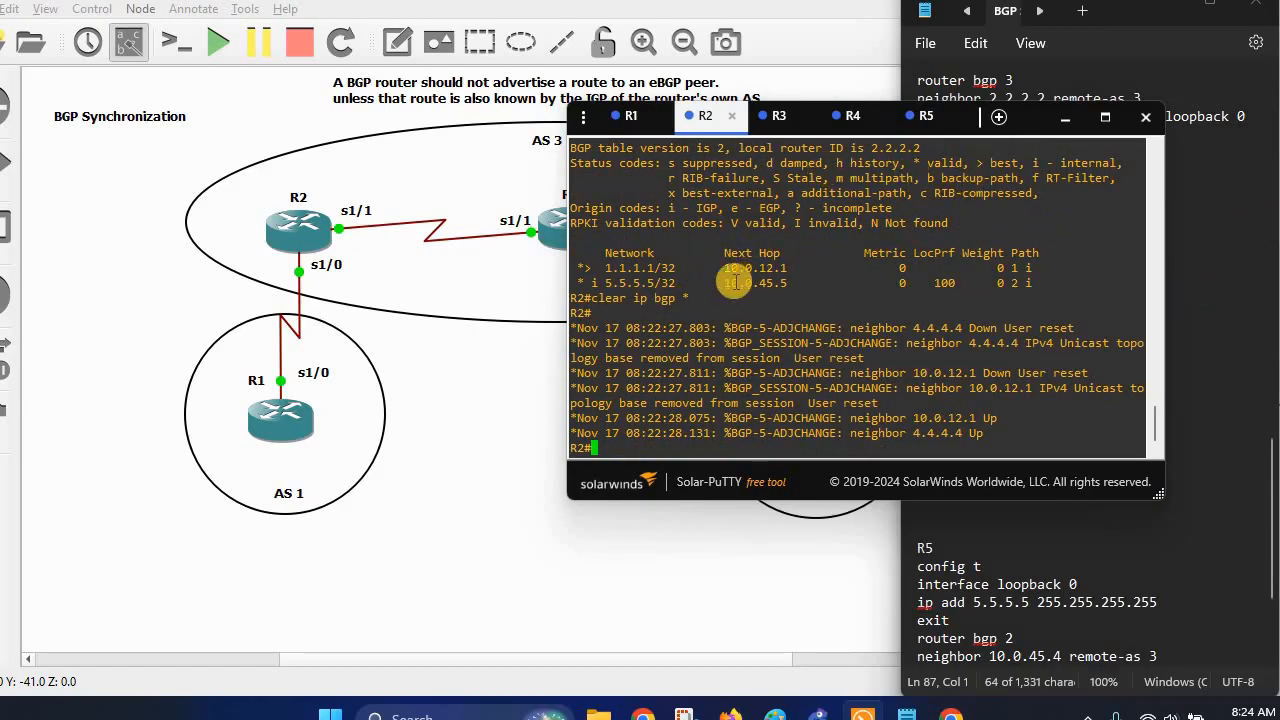
pyautogui.moveTo(654, 298); pyautogui.dragTo(592, 298)
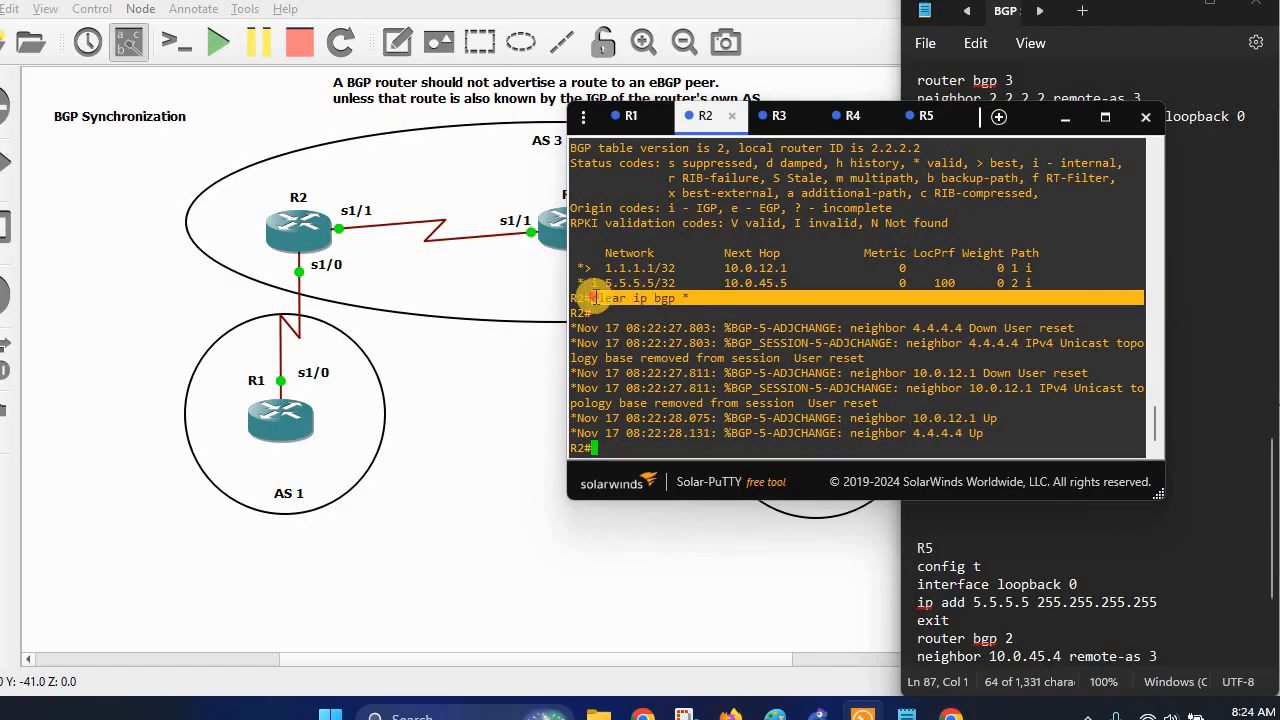
pyautogui.click(849, 116)
pyautogui.rightClick(793, 281)
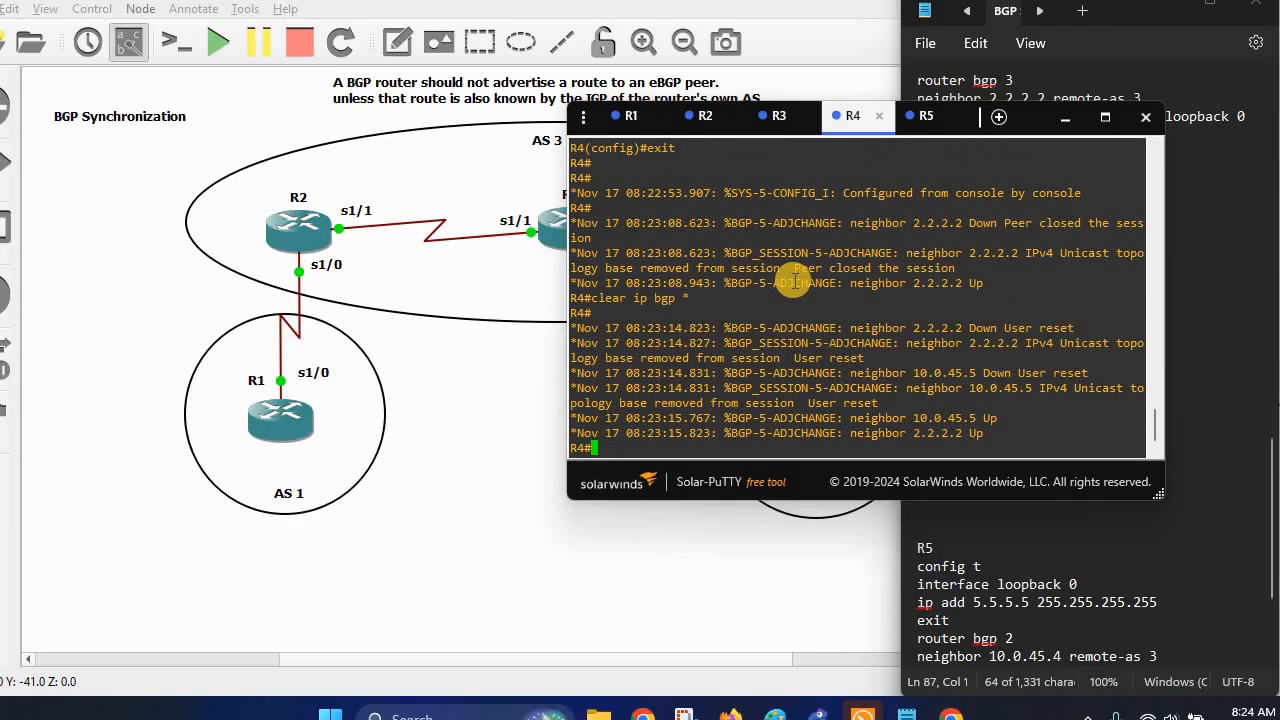
# Run 'sh ip bgp' on R2 and highlight 5.5.5.5/32's new next hop 4.4.4.4.
pyautogui.click(700, 117)
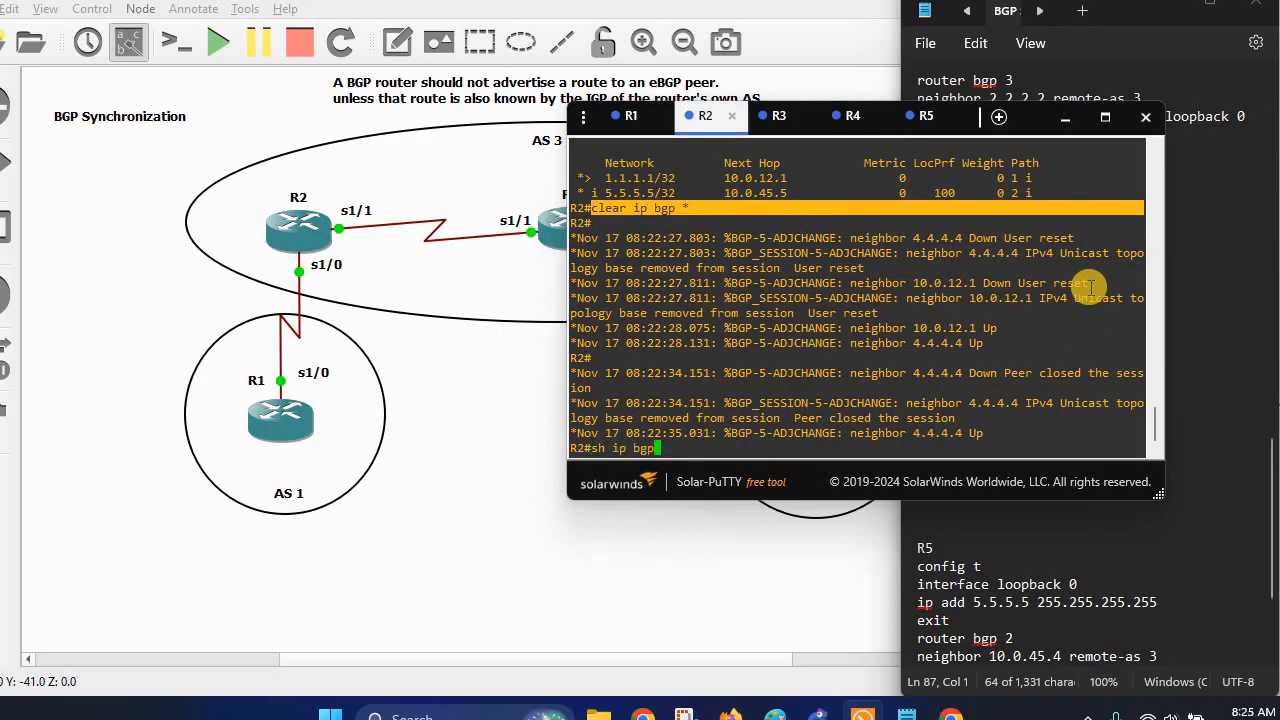
pyautogui.write('sh ip bgp')
pyautogui.press('Return')
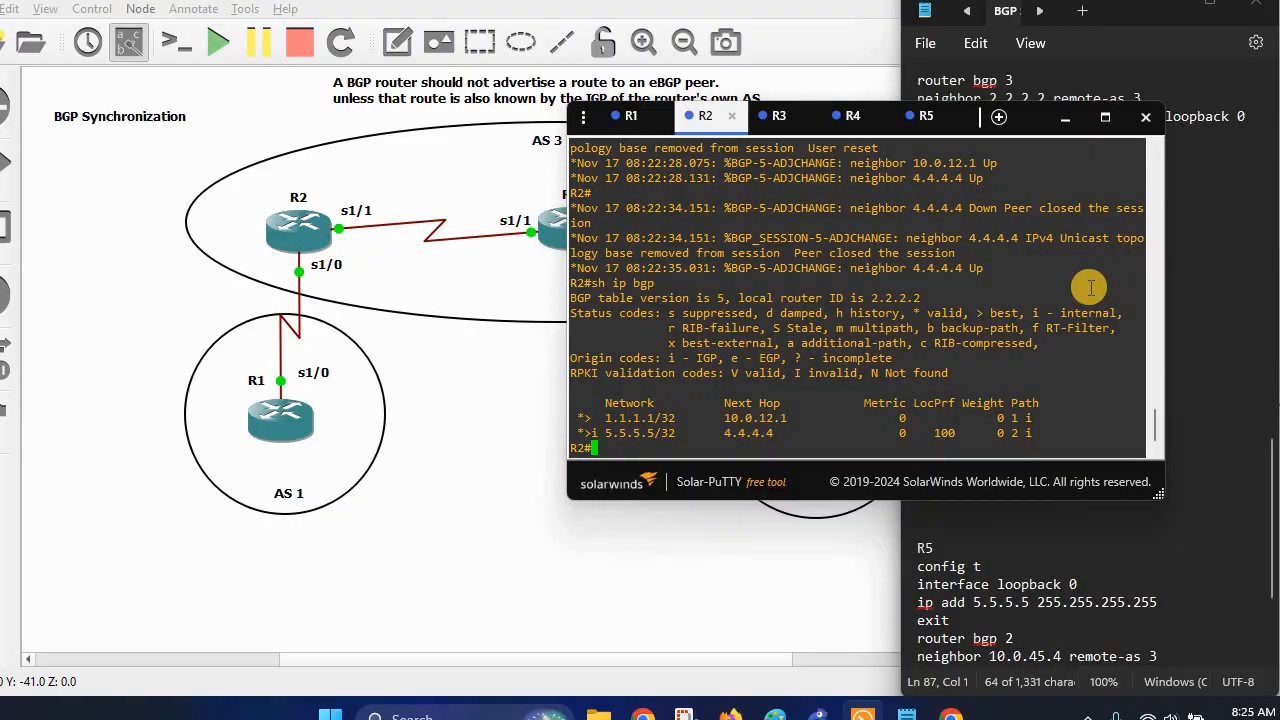
pyautogui.moveTo(725, 434); pyautogui.dragTo(776, 434)
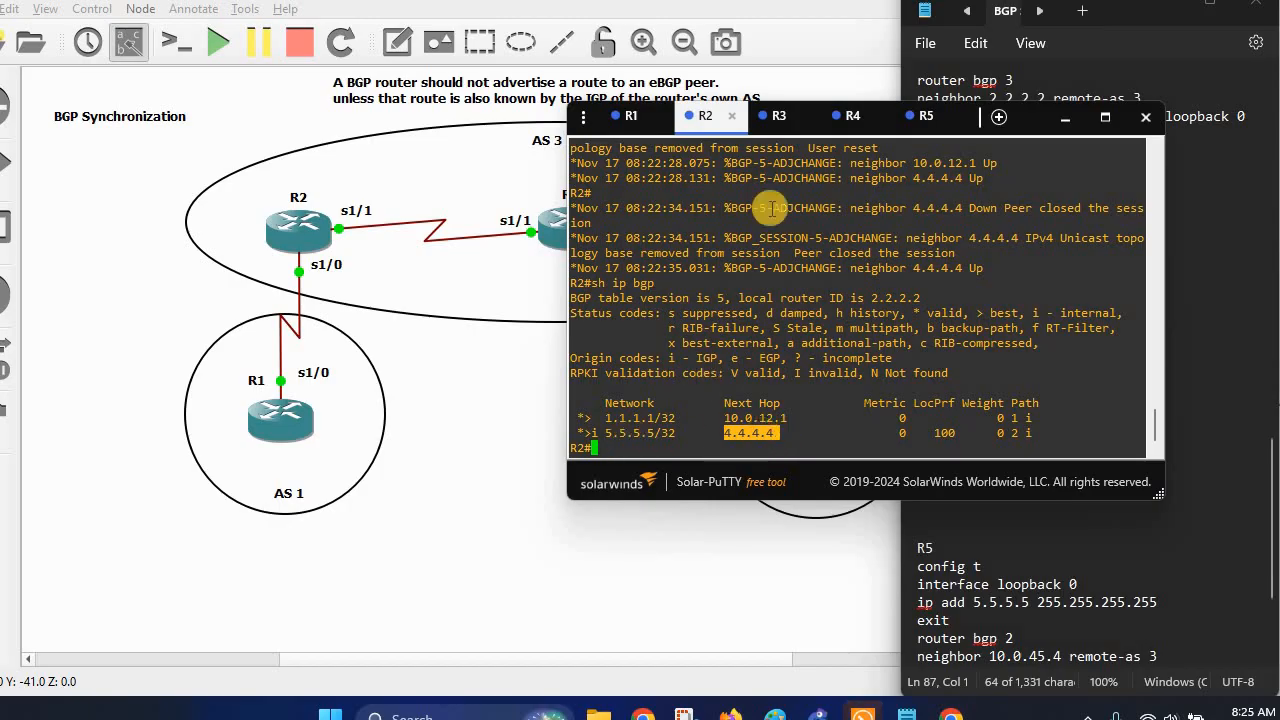
# Run 'sh ip bgp' on R4 and highlight 1.1.1.1/32 as best via next hop 2.2.2.2.
pyautogui.click(852, 116)
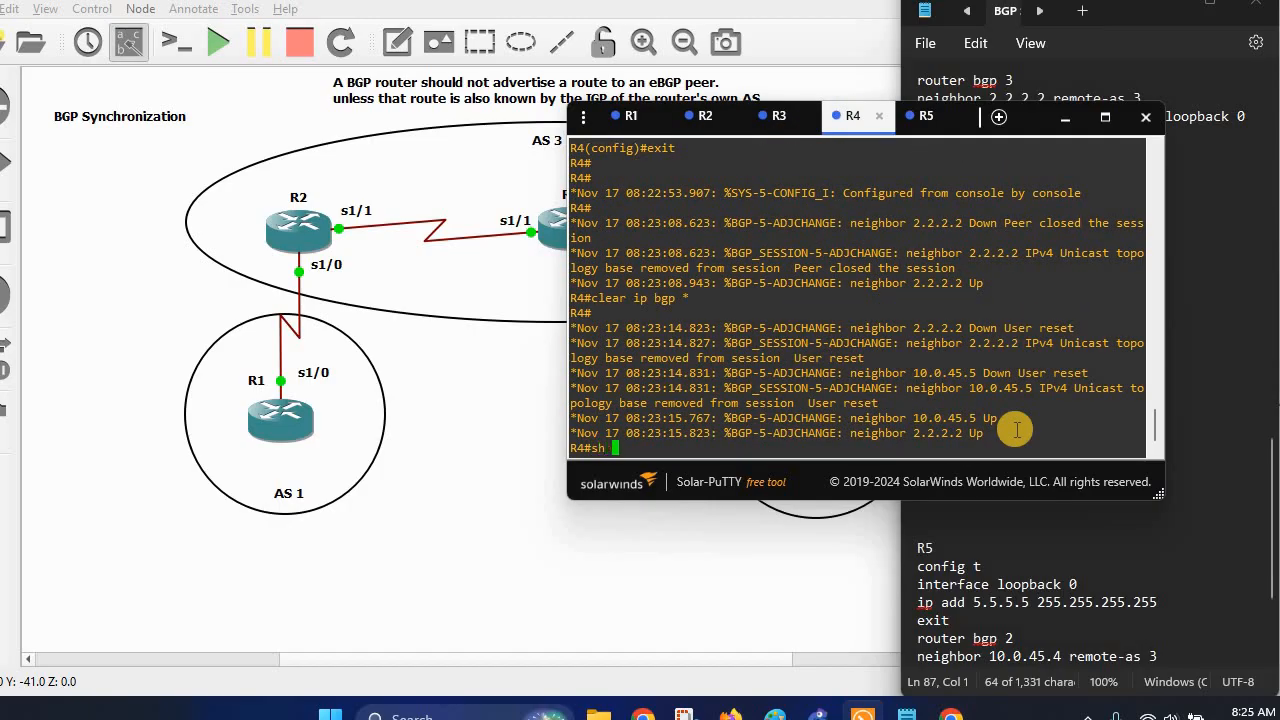
pyautogui.write('sh ip bgp')
pyautogui.press('Return')
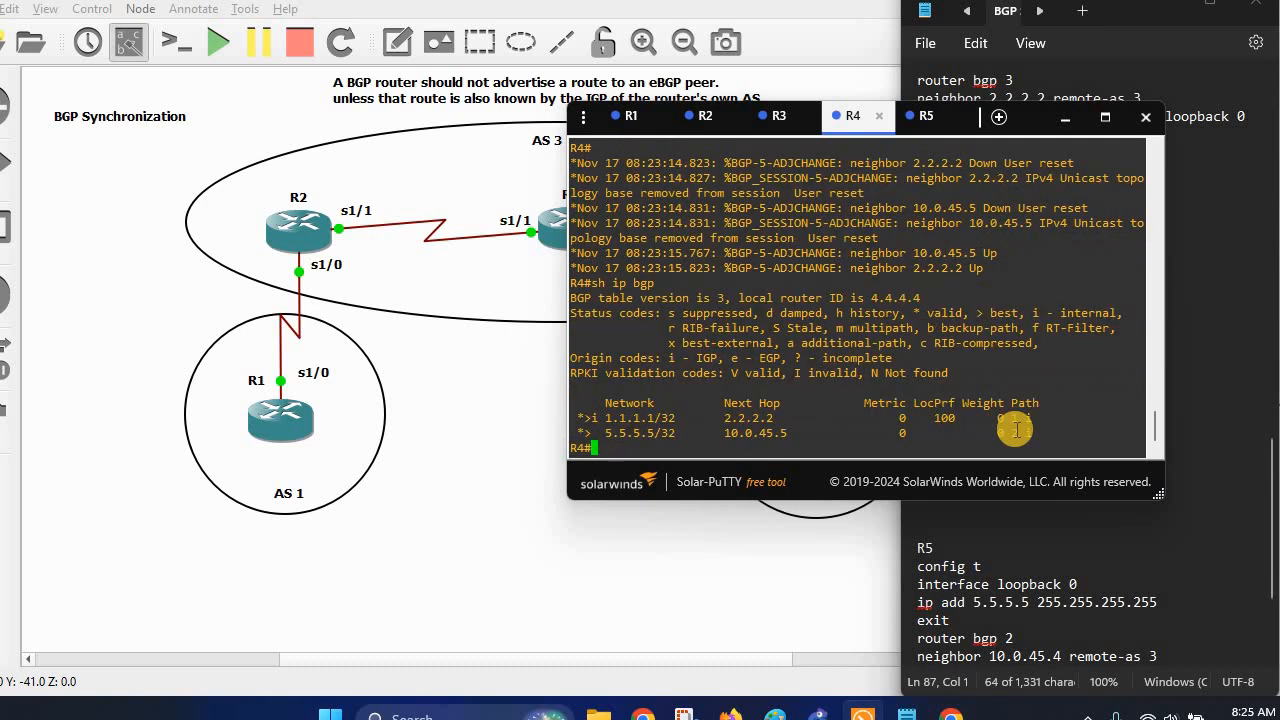
pyautogui.moveTo(714, 421); pyautogui.dragTo(772, 420)
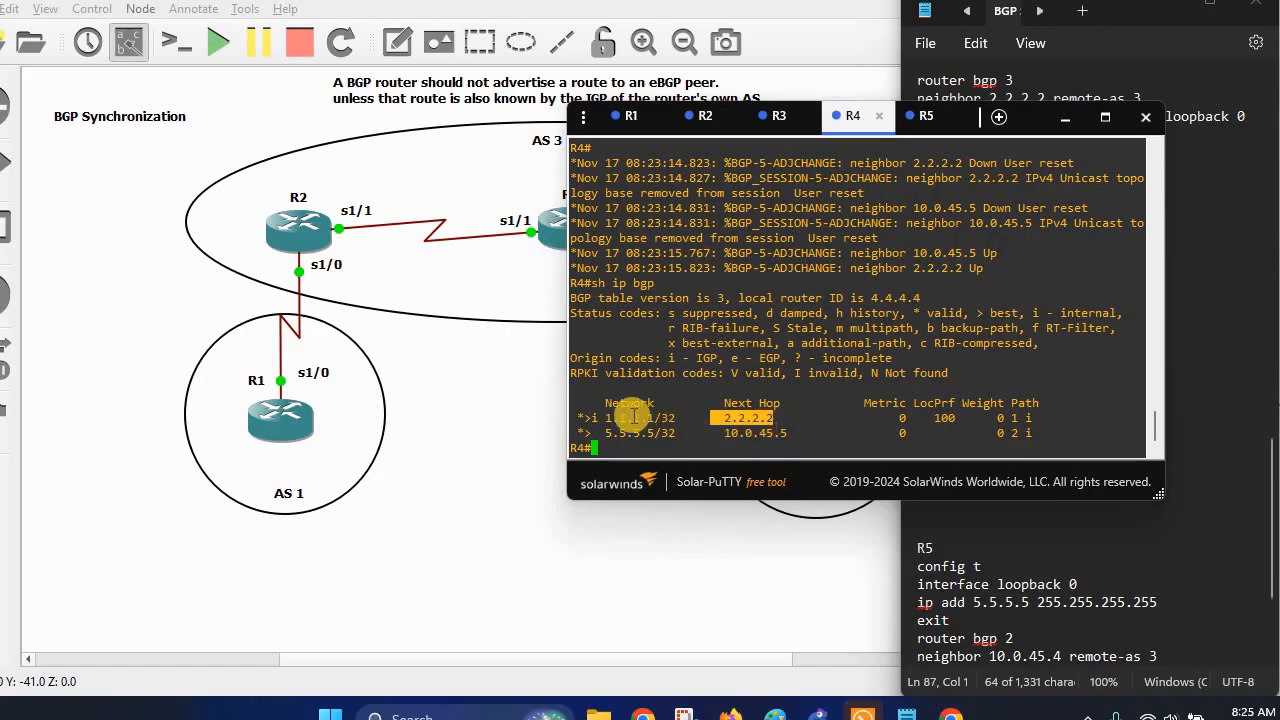
pyautogui.moveTo(594, 416); pyautogui.dragTo(637, 415)
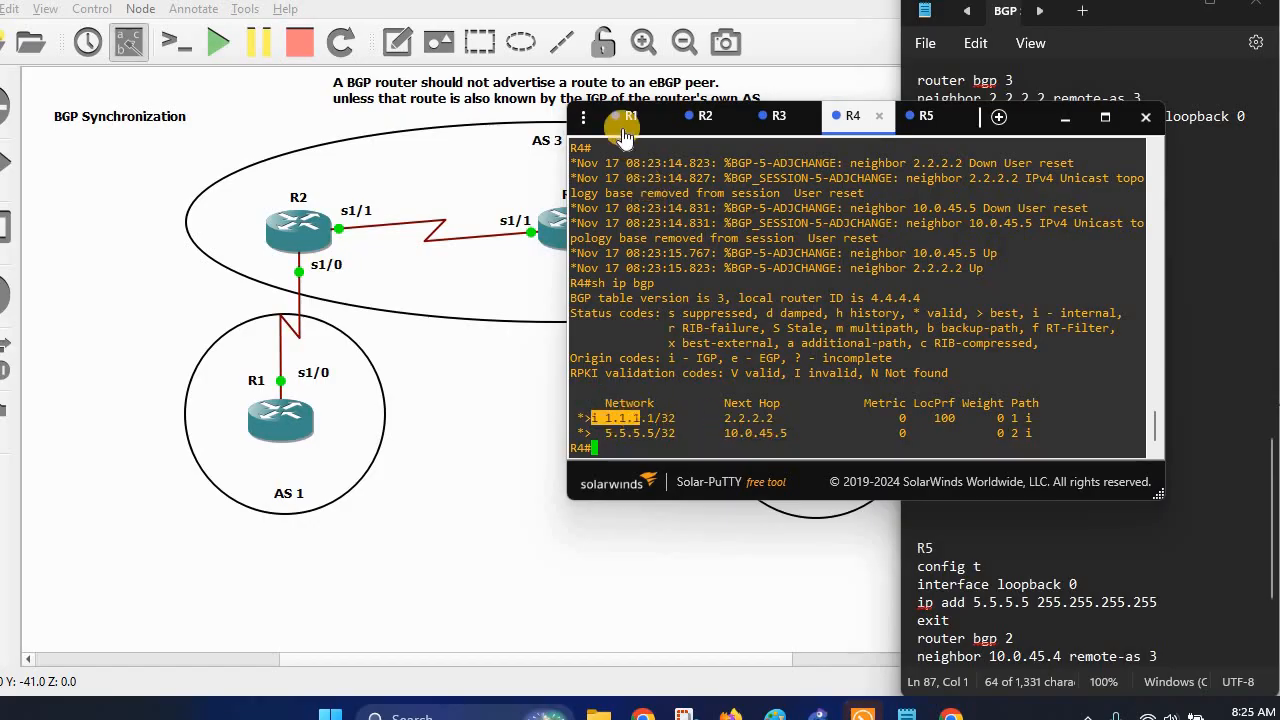
# Run 'sh ip bgp' on R1 and highlight its 5.5.5.5/32 route.
pyautogui.click(622, 116)
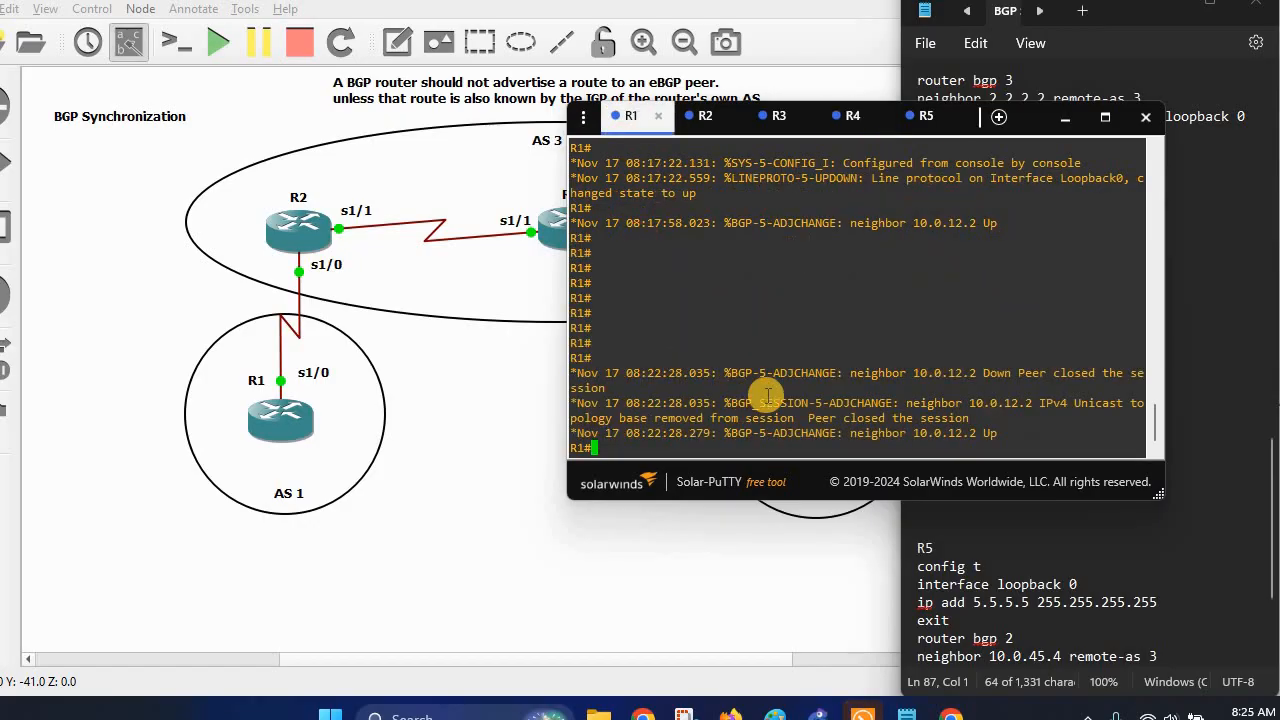
pyautogui.write('sh ip bg')
pyautogui.press('Return')
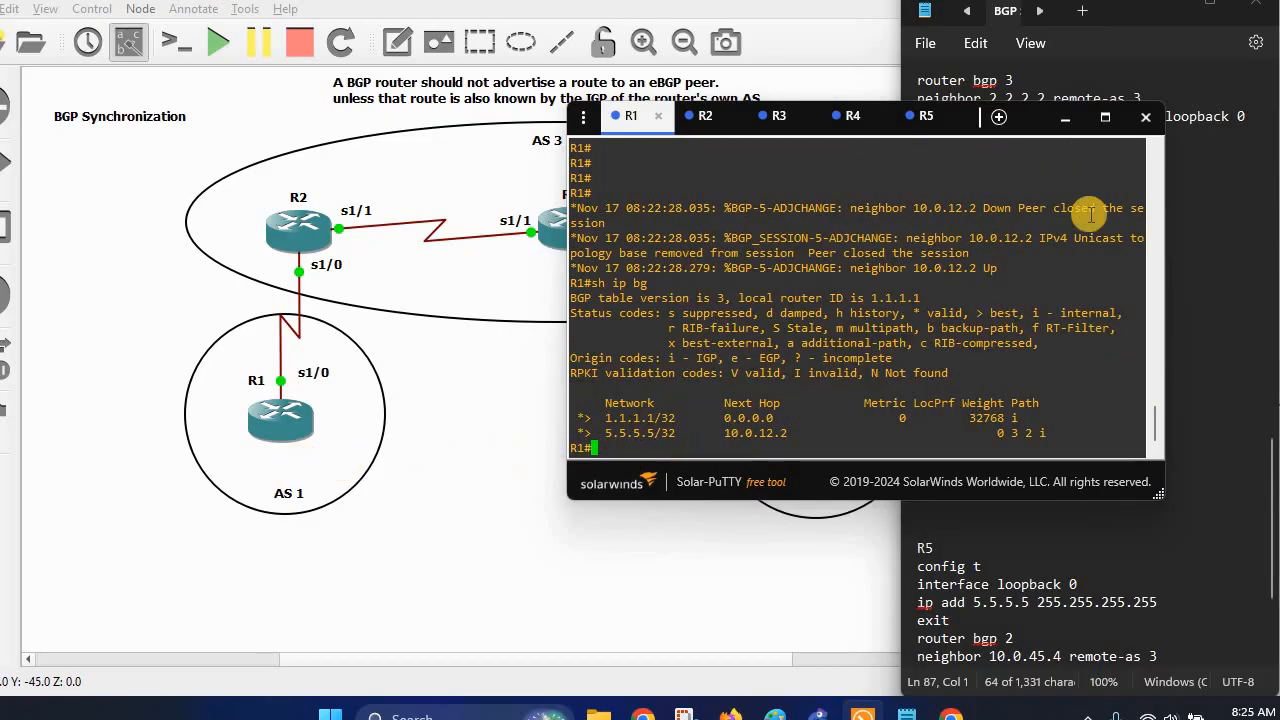
pyautogui.click(1164, 6)
pyautogui.moveTo(930, 481); pyautogui.dragTo(1042, 448)
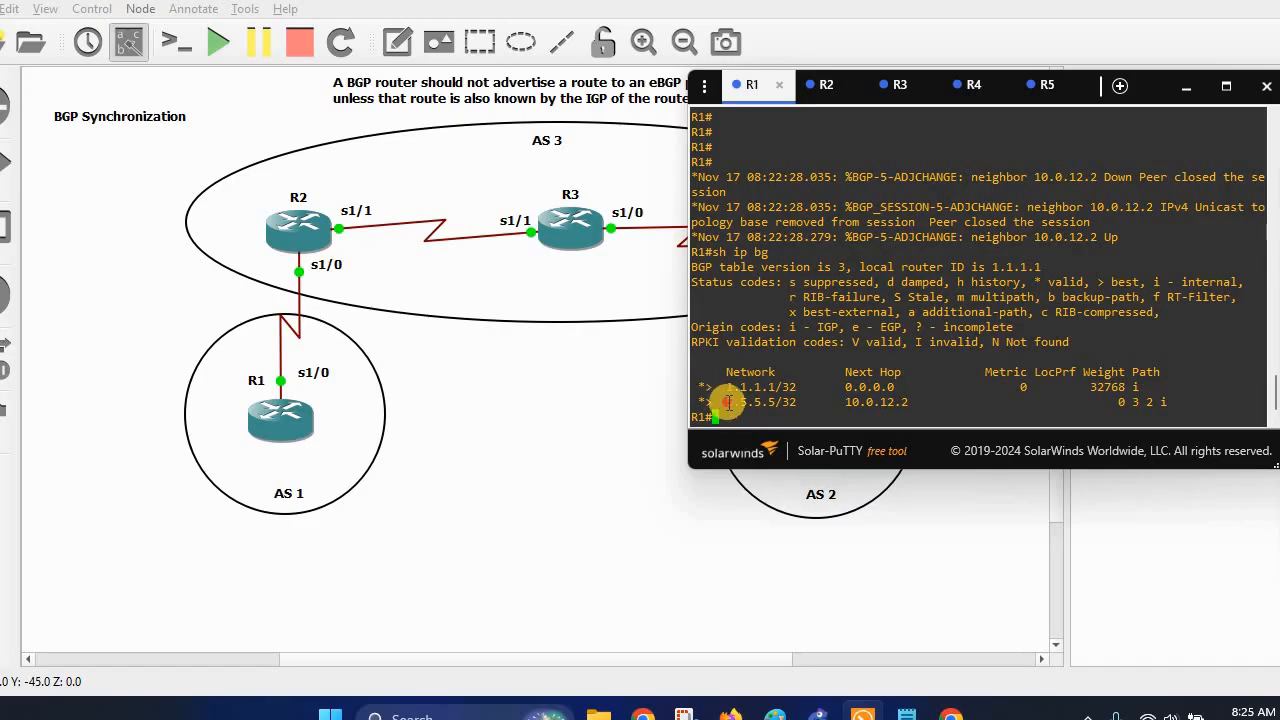
pyautogui.moveTo(726, 401); pyautogui.dragTo(810, 401)
pyautogui.click(1187, 88)
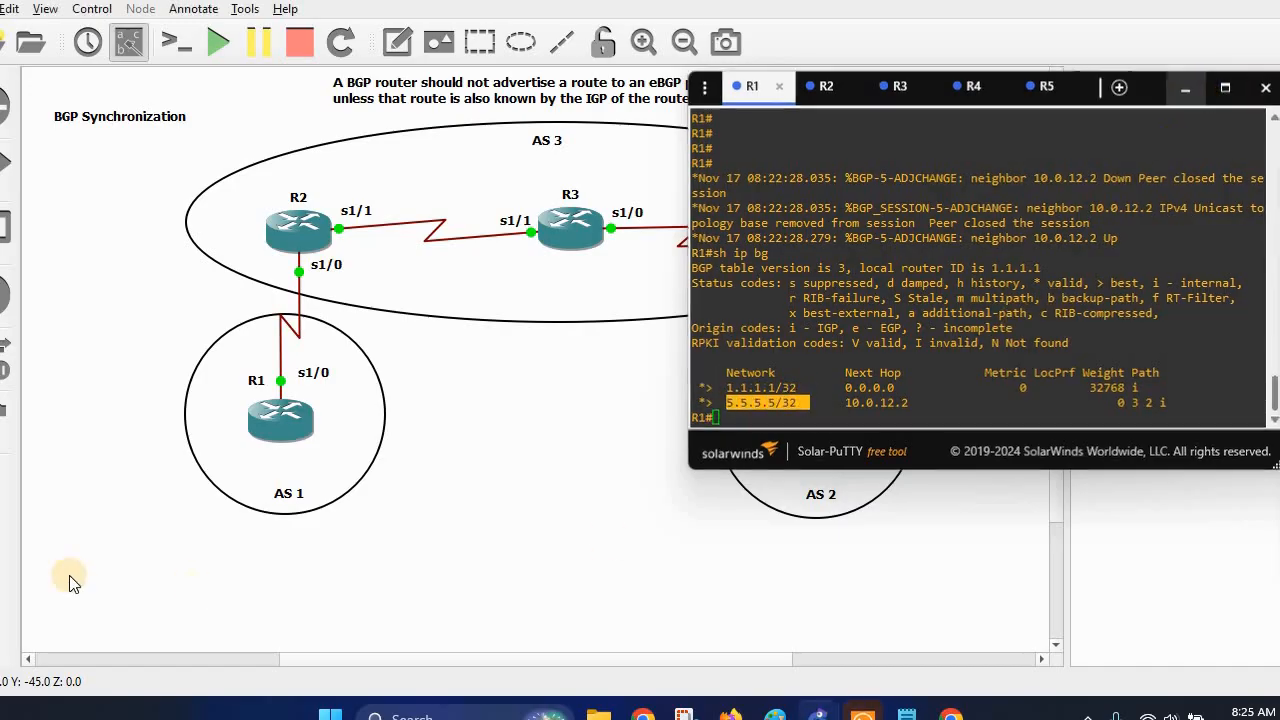
# Run 'sh ip bgp' on R5 and mark the 1.1.1.1/32 route learned through AS 3.
pyautogui.click(903, 712)
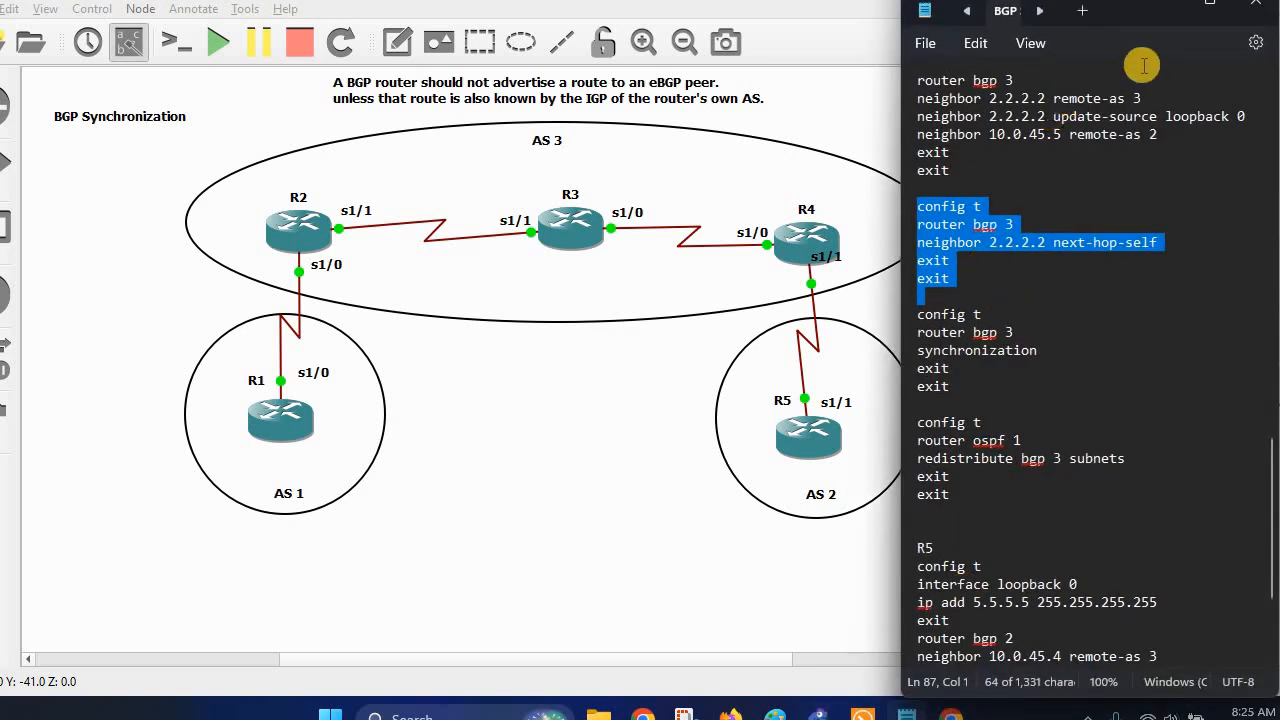
pyautogui.click(1176, 10)
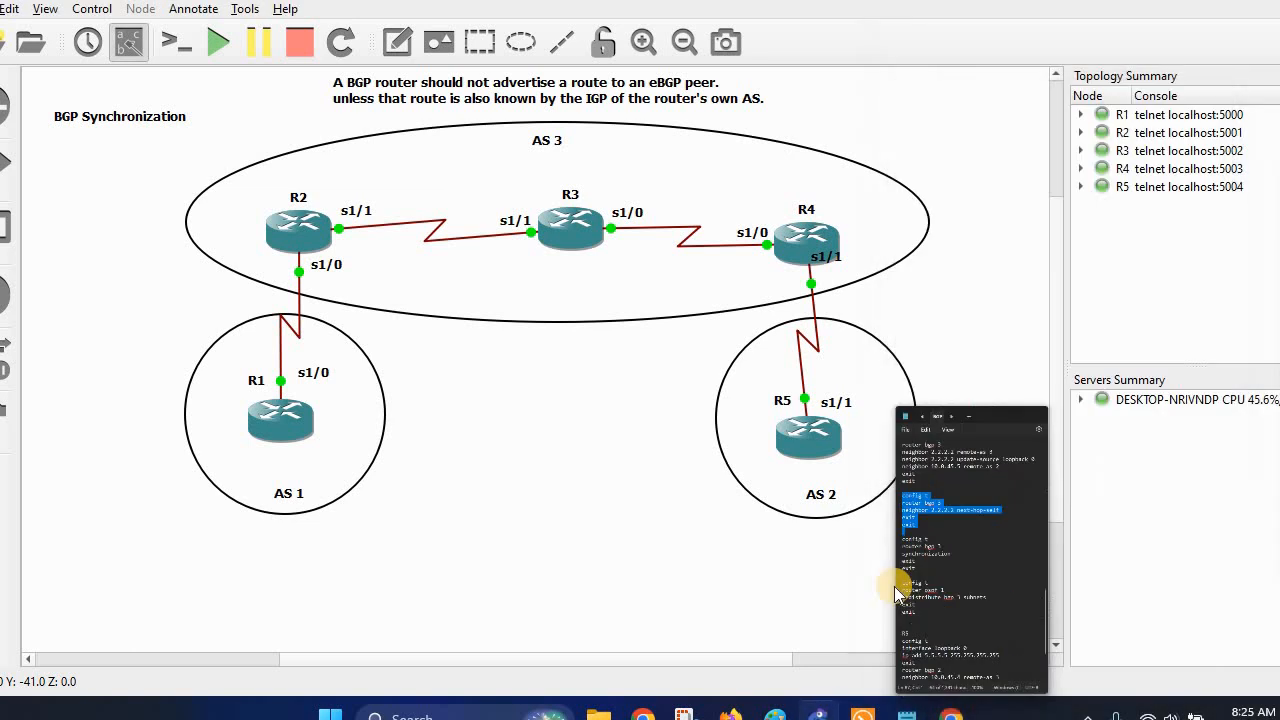
pyautogui.click(858, 714)
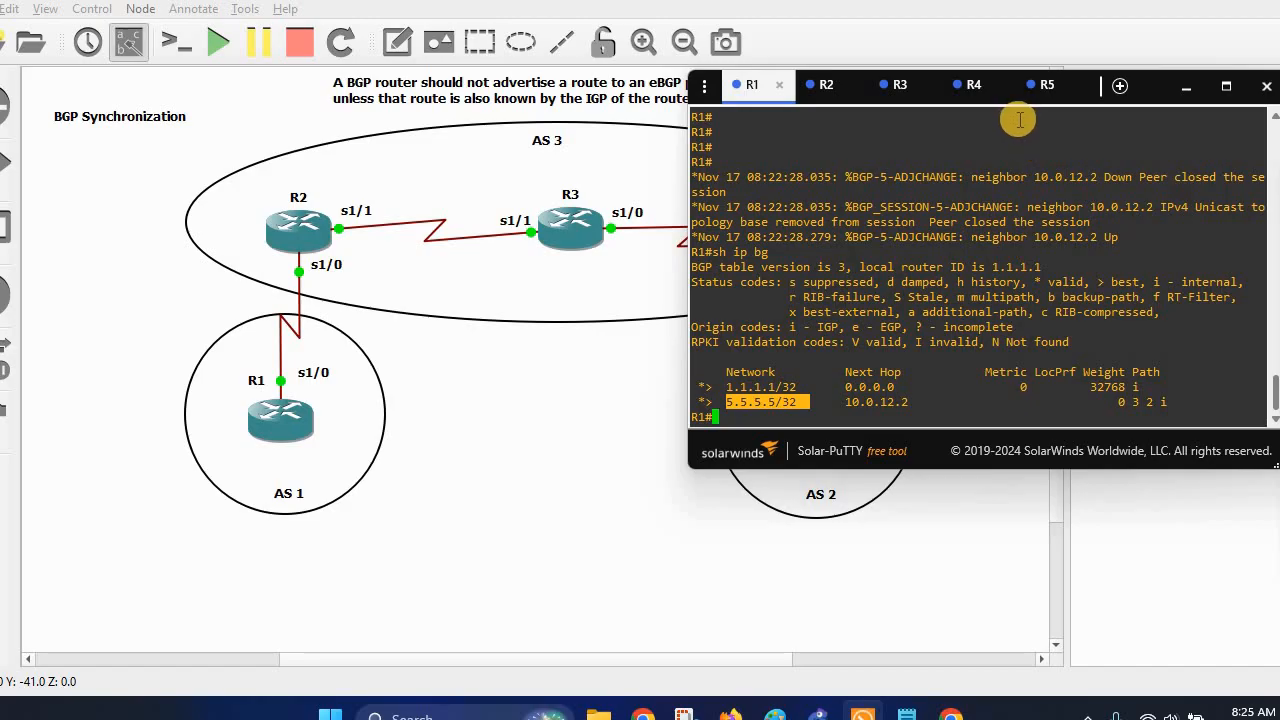
pyautogui.click(1021, 92)
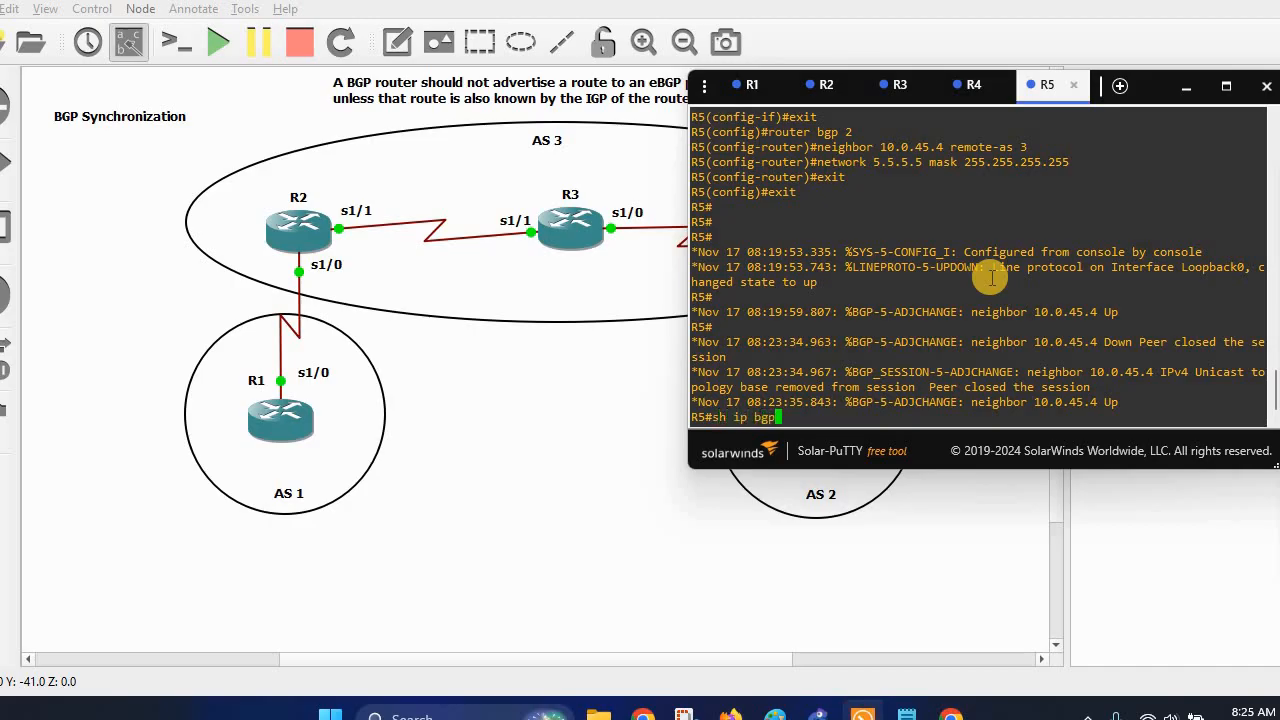
pyautogui.write('sh ip bgp')
pyautogui.press('Return')
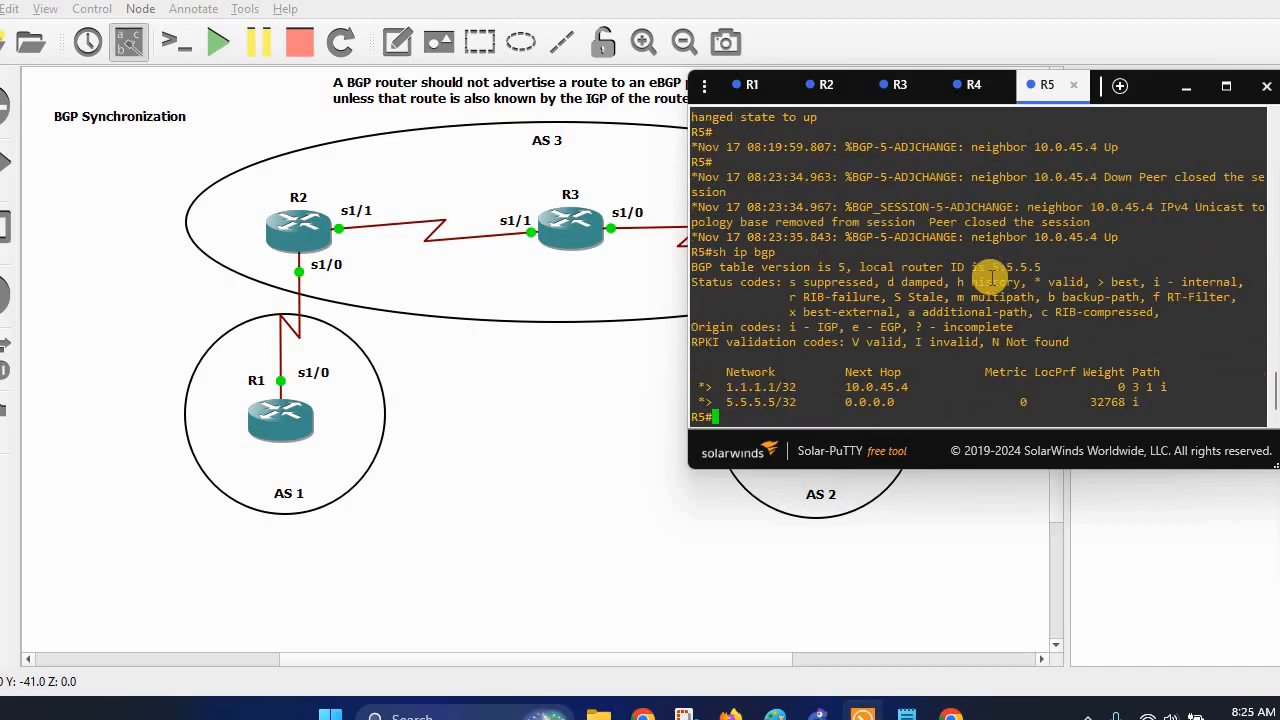
pyautogui.click(815, 551)
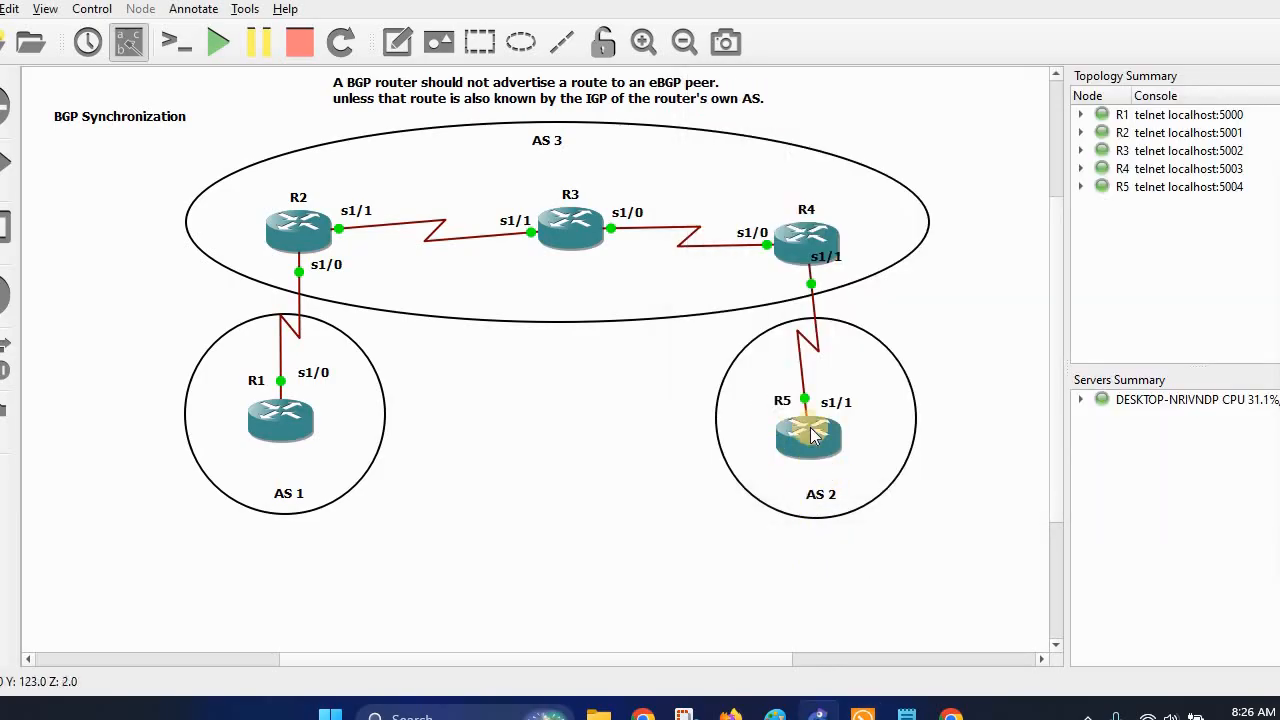
pyautogui.click(866, 714)
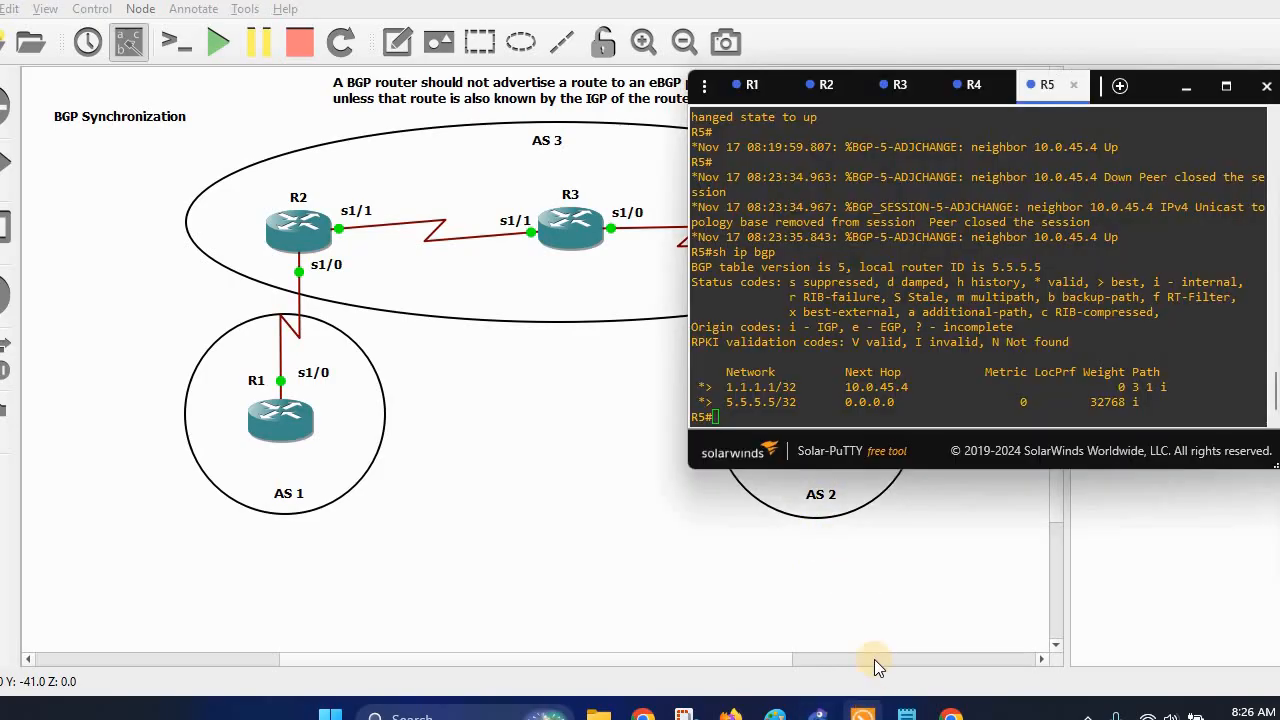
pyautogui.moveTo(700, 386); pyautogui.dragTo(802, 388)
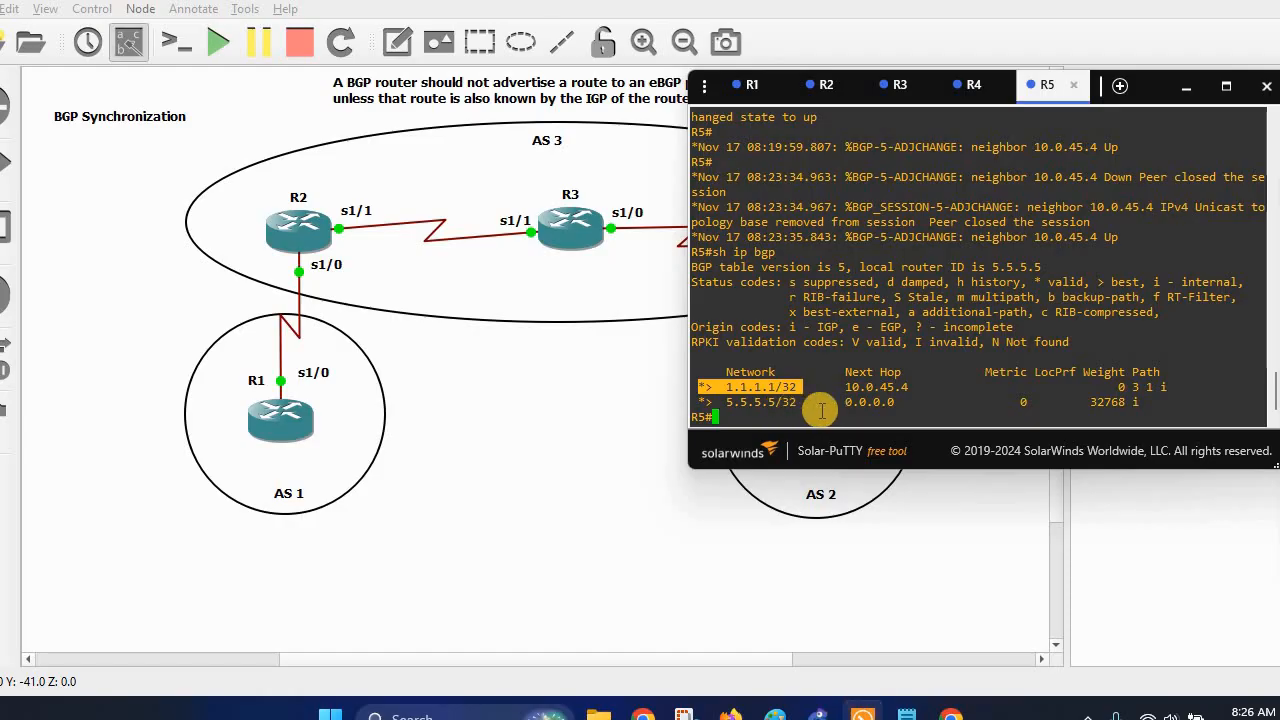
pyautogui.click(819, 409)
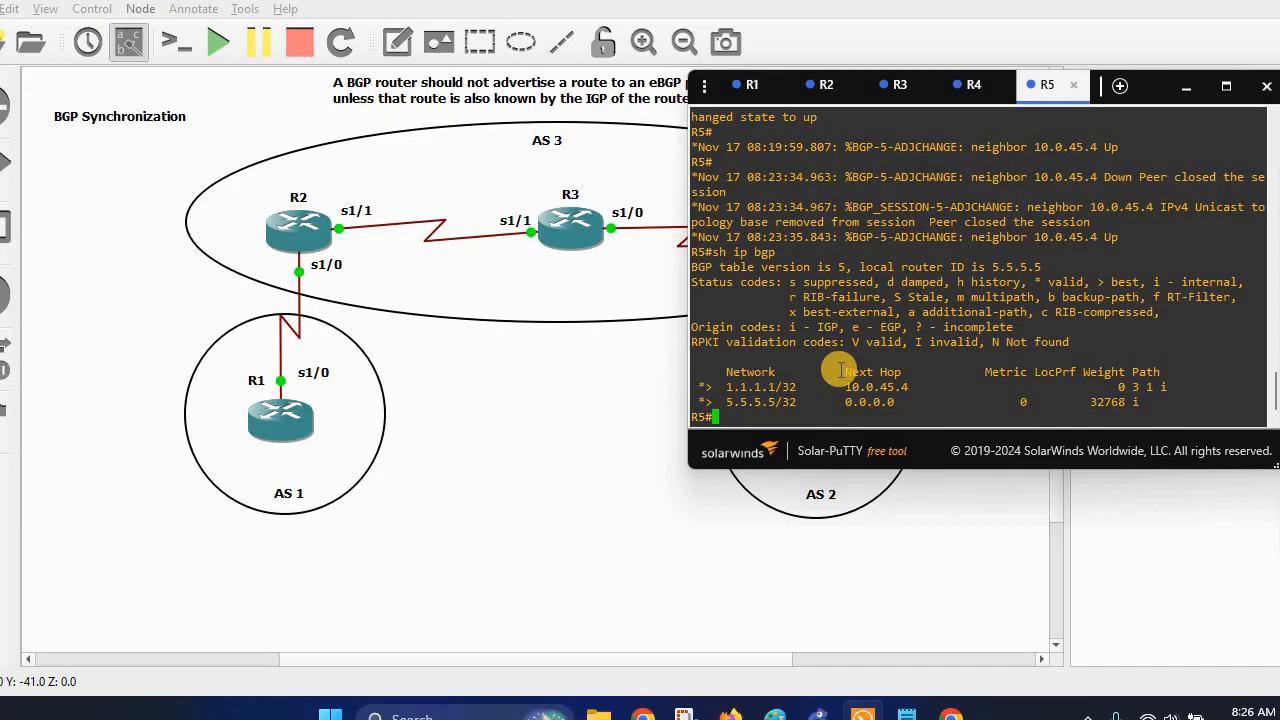
# Show R2's BGP running configuration with 'sh run | s bgp', then return to the topology.
pyautogui.click(820, 85)
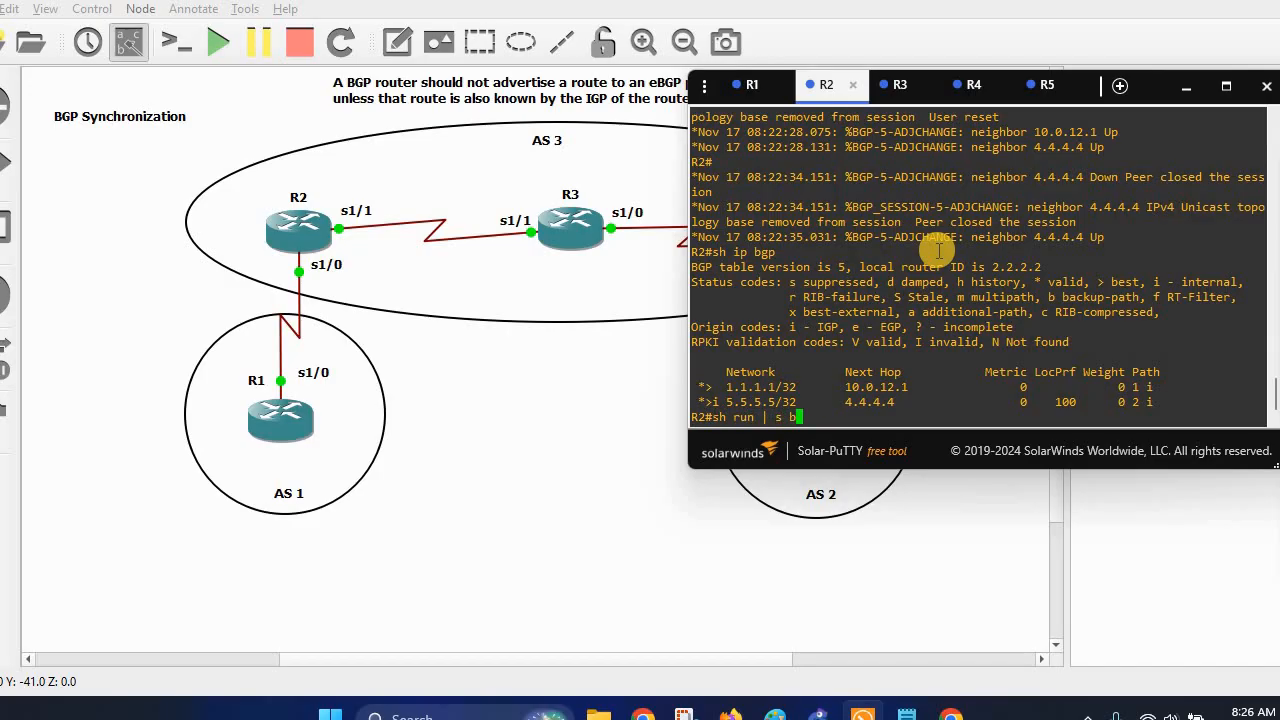
pyautogui.press('Return')
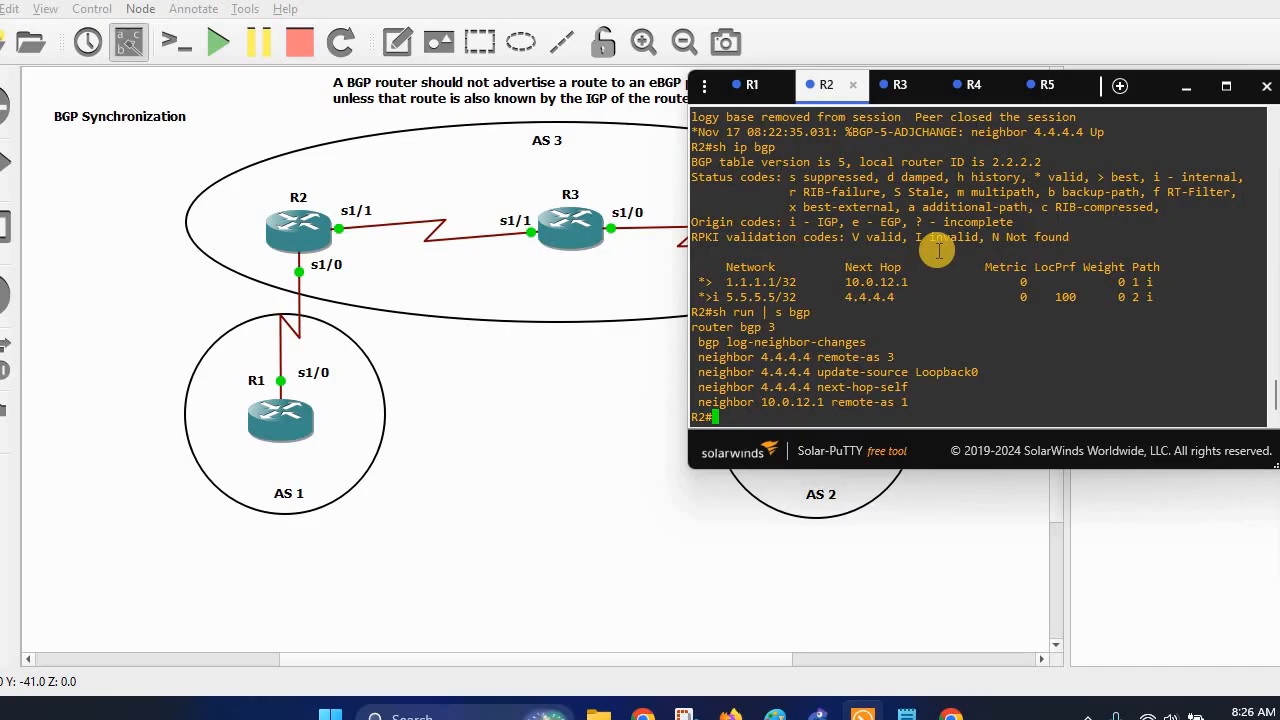
pyautogui.click(298, 225)
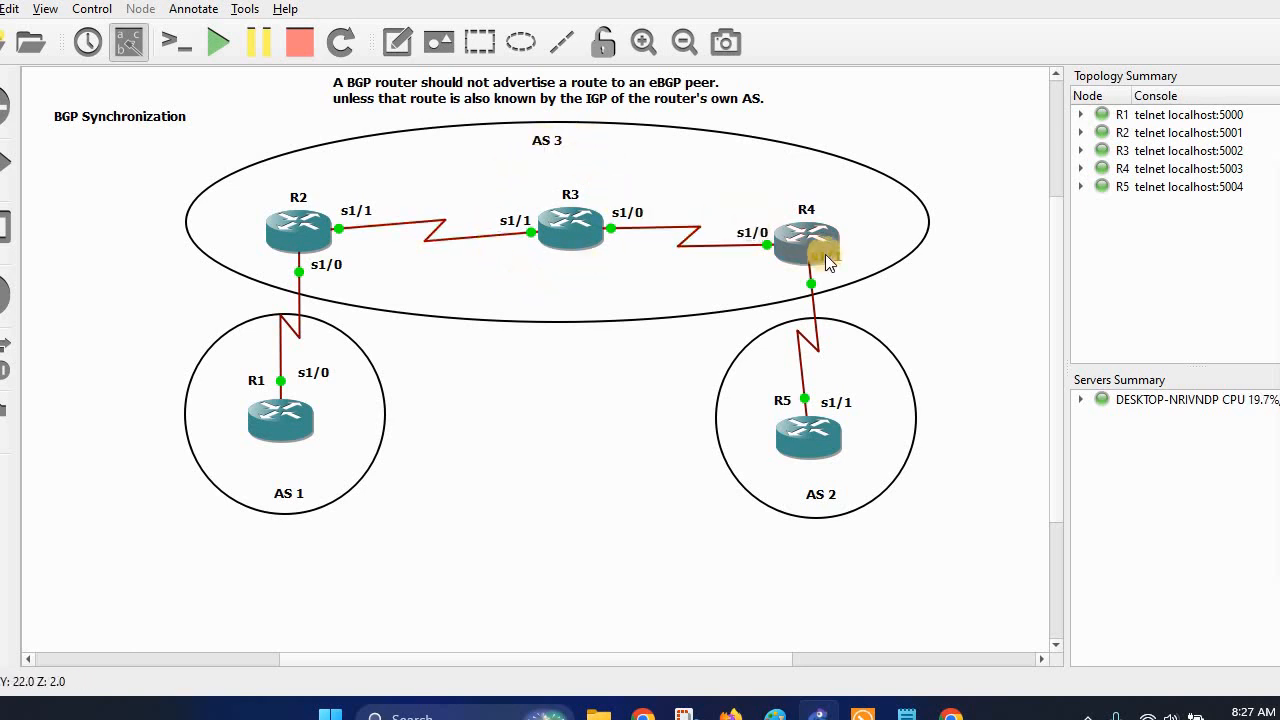
pyautogui.moveTo(293, 249)
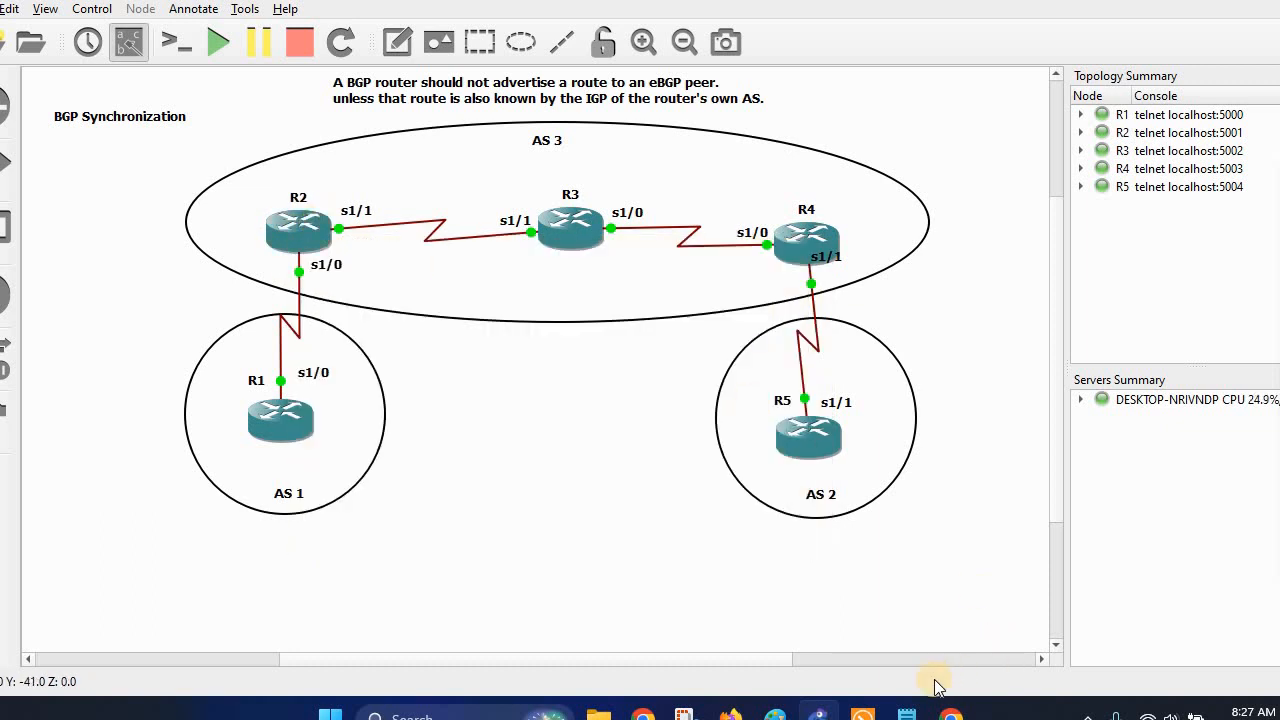
pyautogui.moveTo(870, 716)
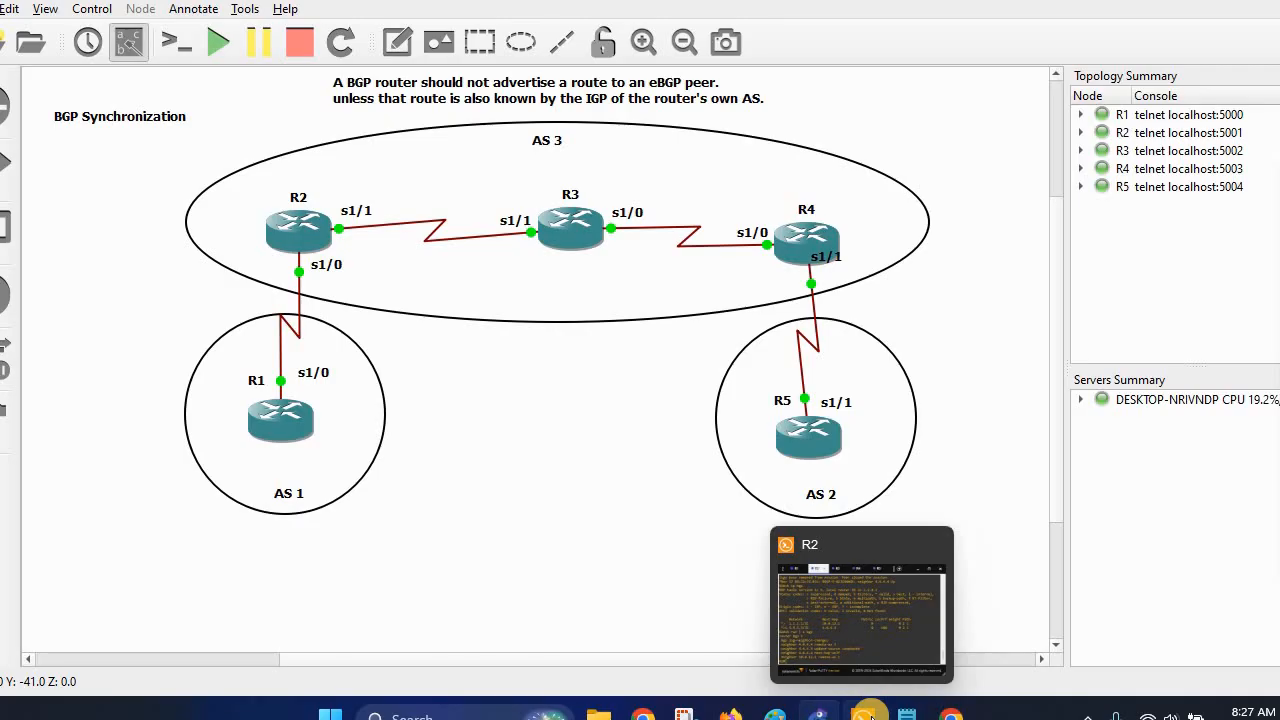
# Redisplay R2's BGP table with sh ip bgp and highlight its internally learned 5.5.5.5/32 route.
pyautogui.click(905, 575)
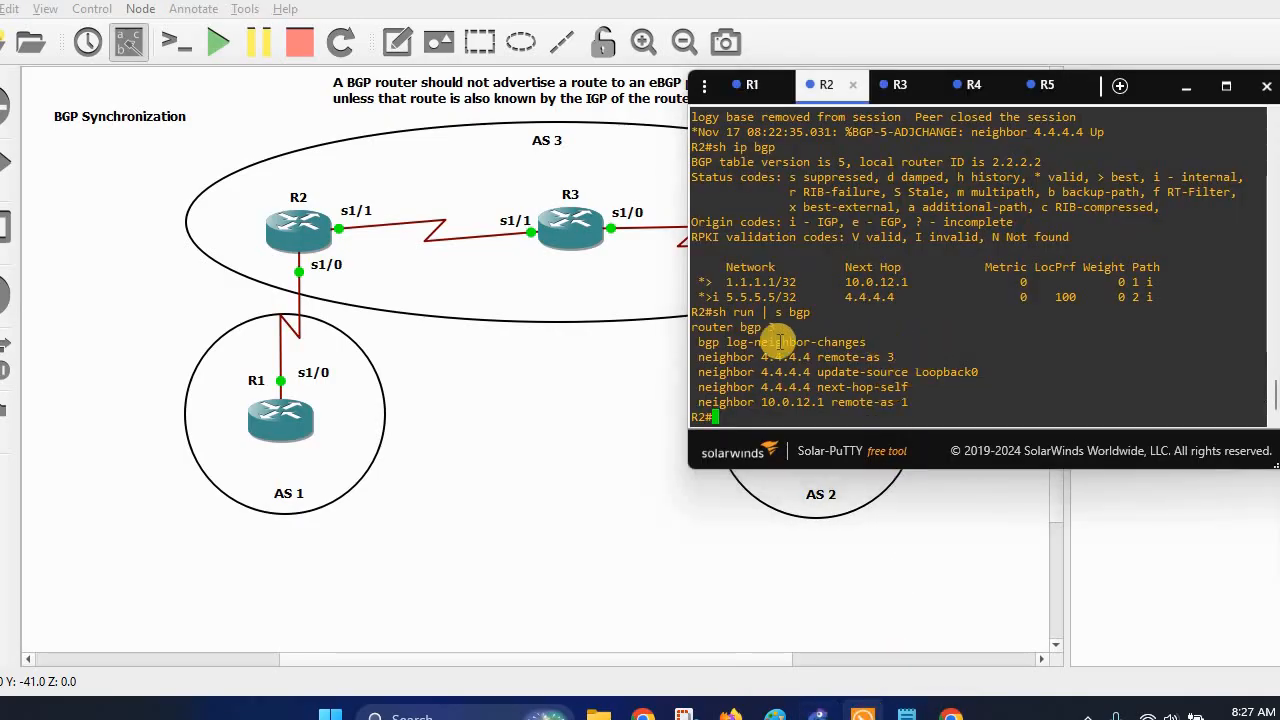
pyautogui.moveTo(704, 282); pyautogui.dragTo(826, 296)
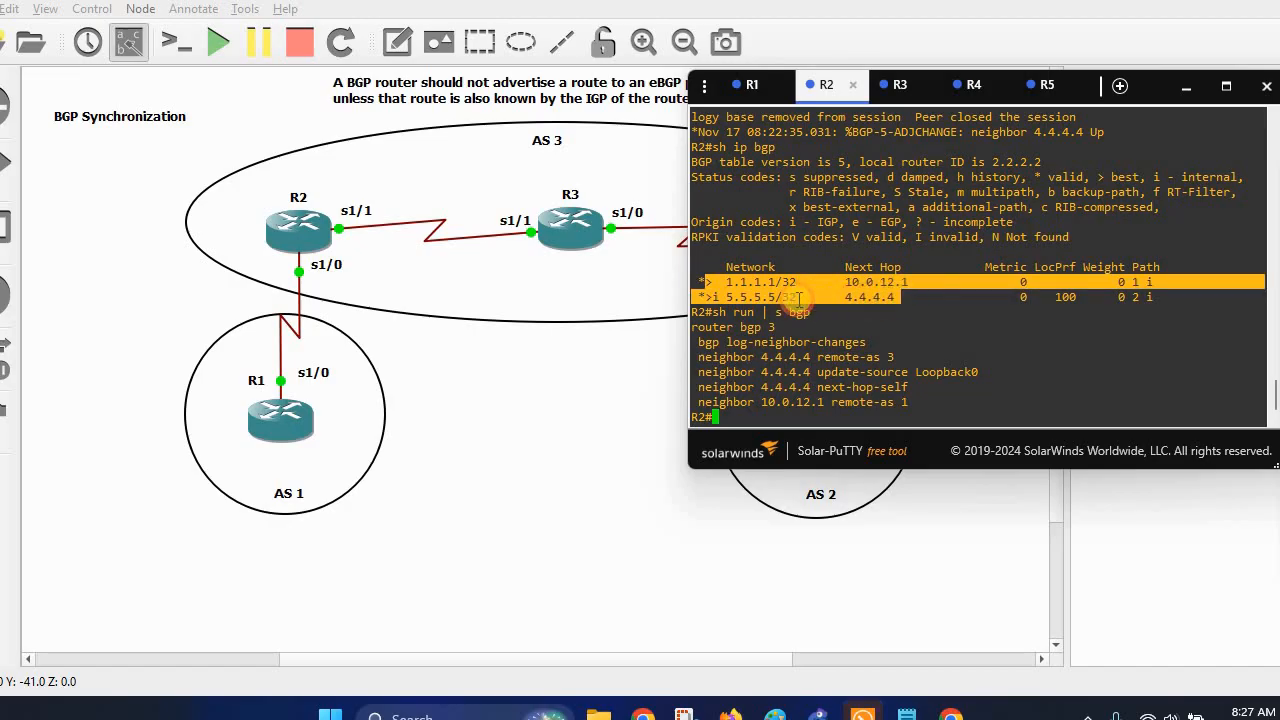
pyautogui.click(726, 297)
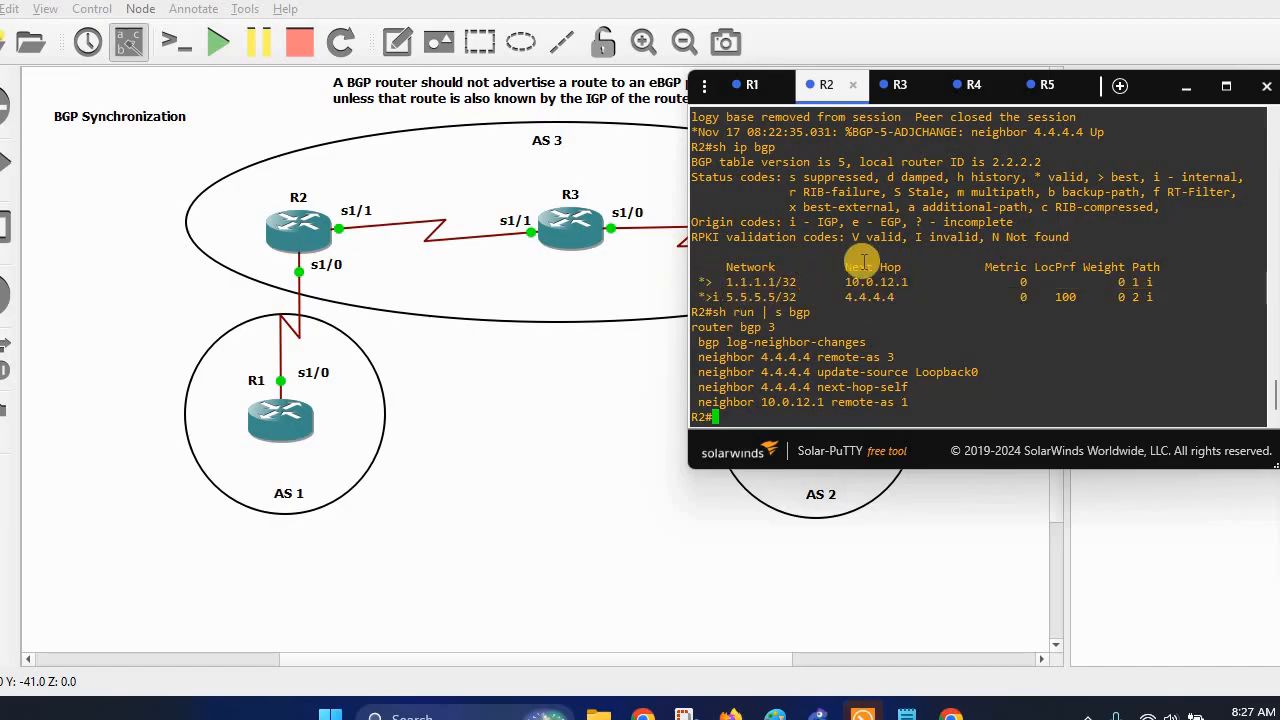
pyautogui.write('sh ip bgp')
pyautogui.press('Return')
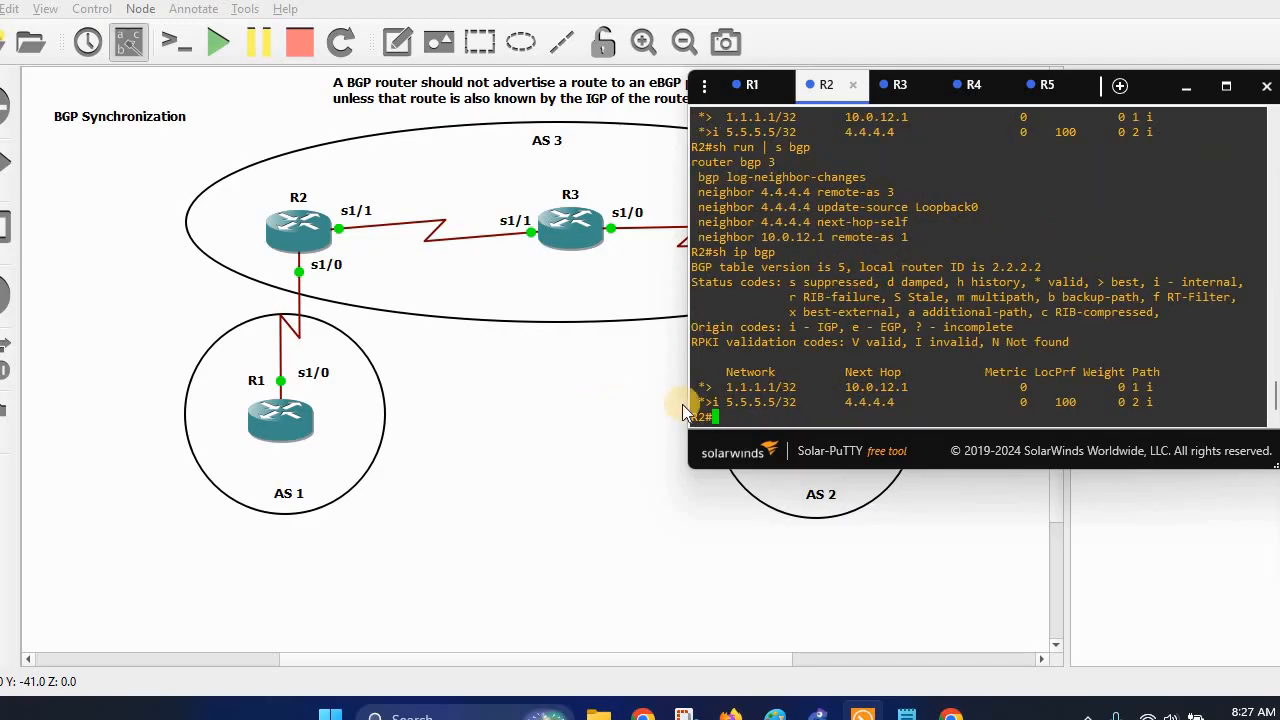
pyautogui.moveTo(711, 395); pyautogui.dragTo(773, 383)
pyautogui.click(725, 408)
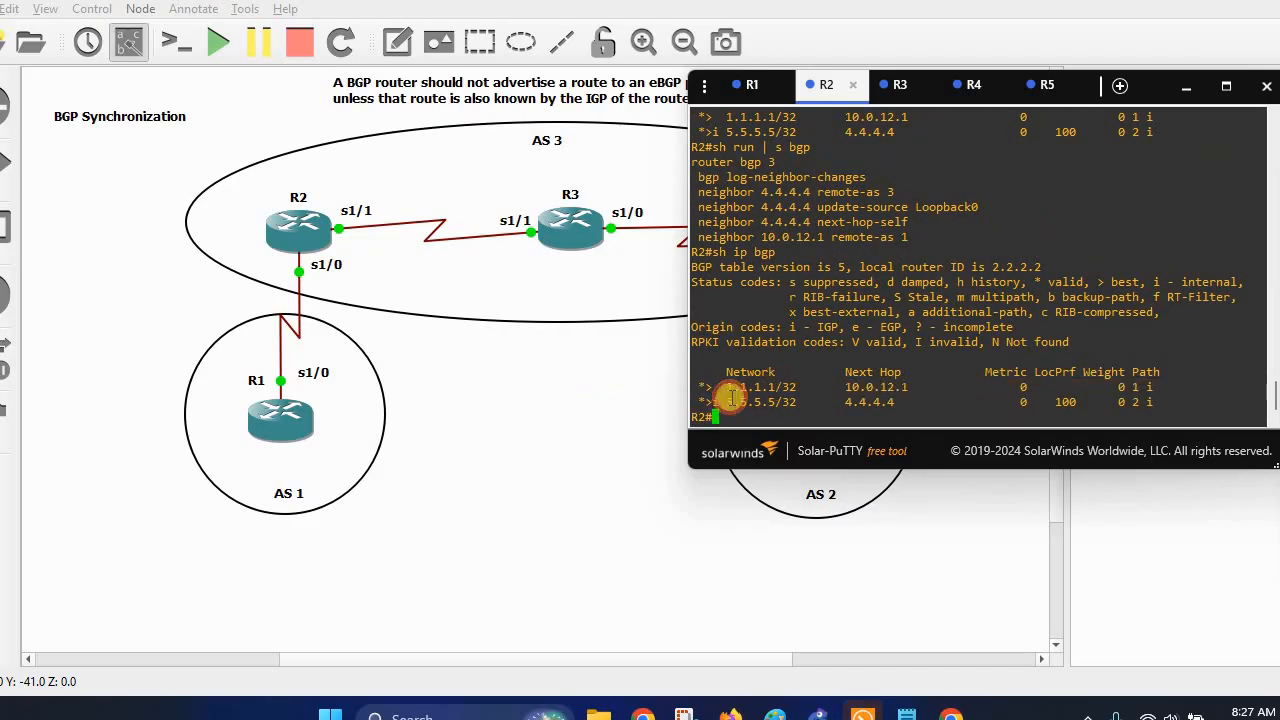
pyautogui.moveTo(704, 402); pyautogui.dragTo(800, 402)
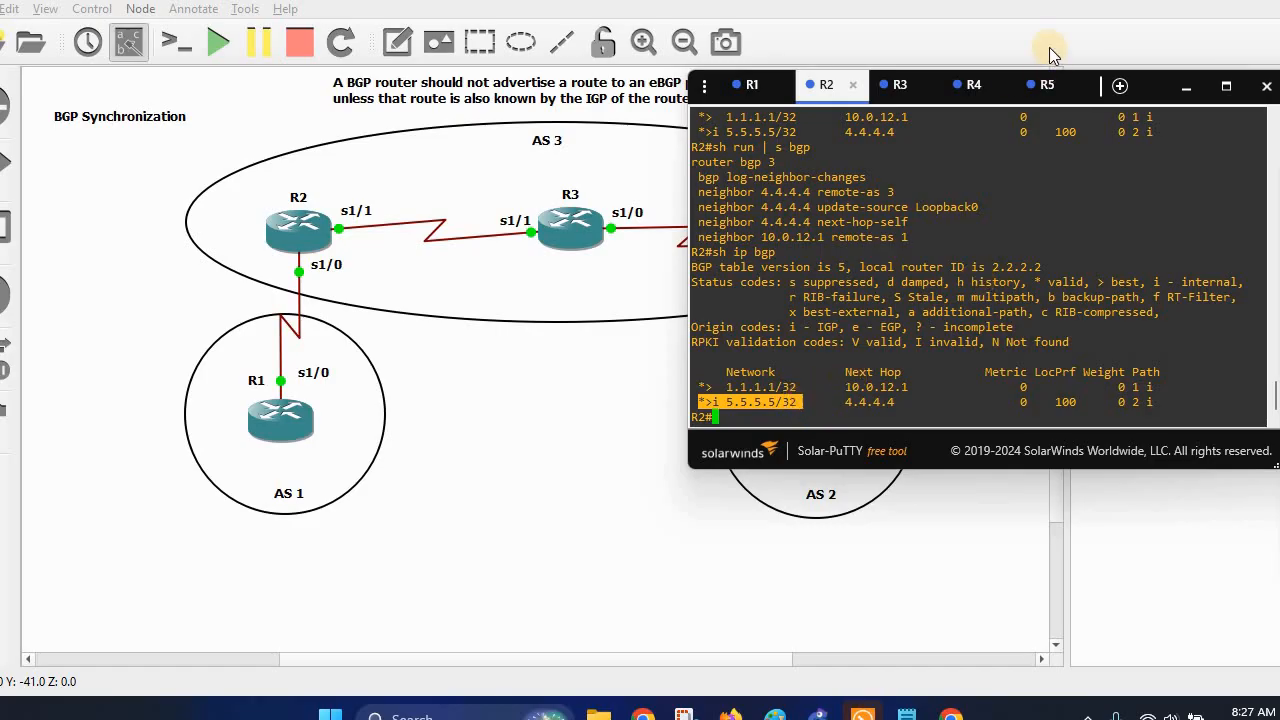
# Rerun sh ip bgp on R4, highlight its internal 1.1.1.1/32 route, and return to R2.
pyautogui.click(970, 86)
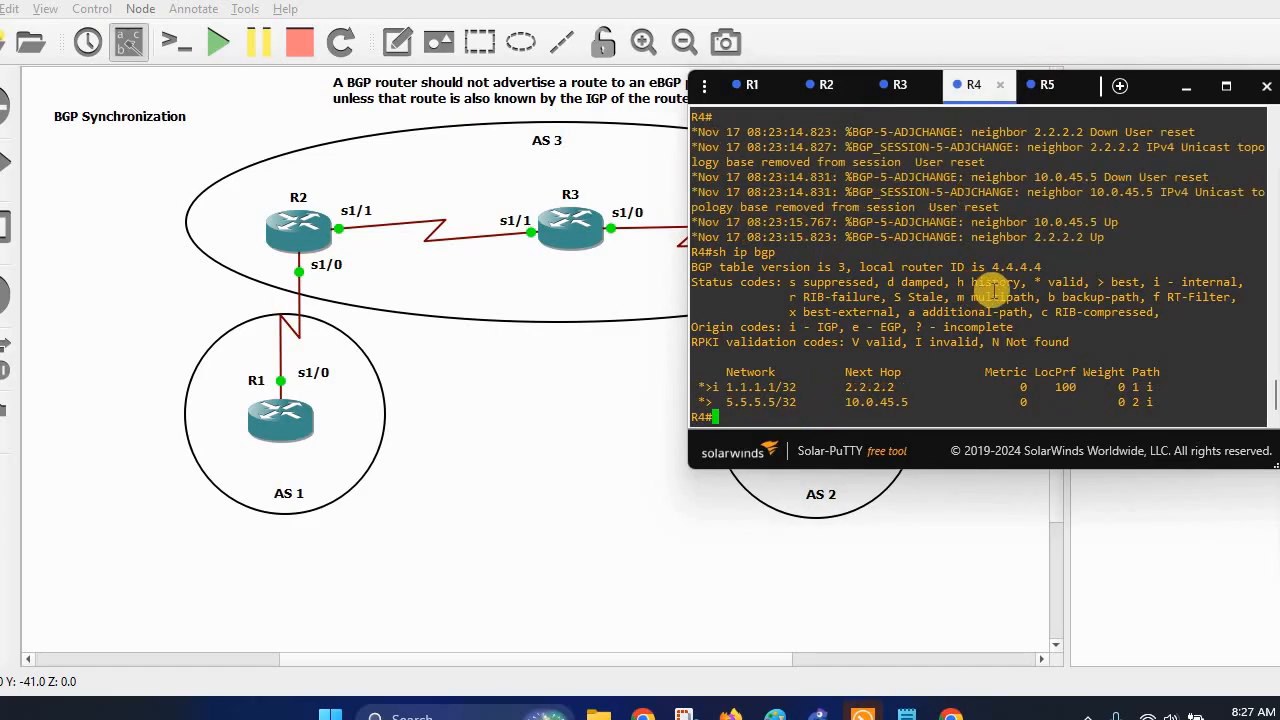
pyautogui.press('Up')
pyautogui.press('Return')
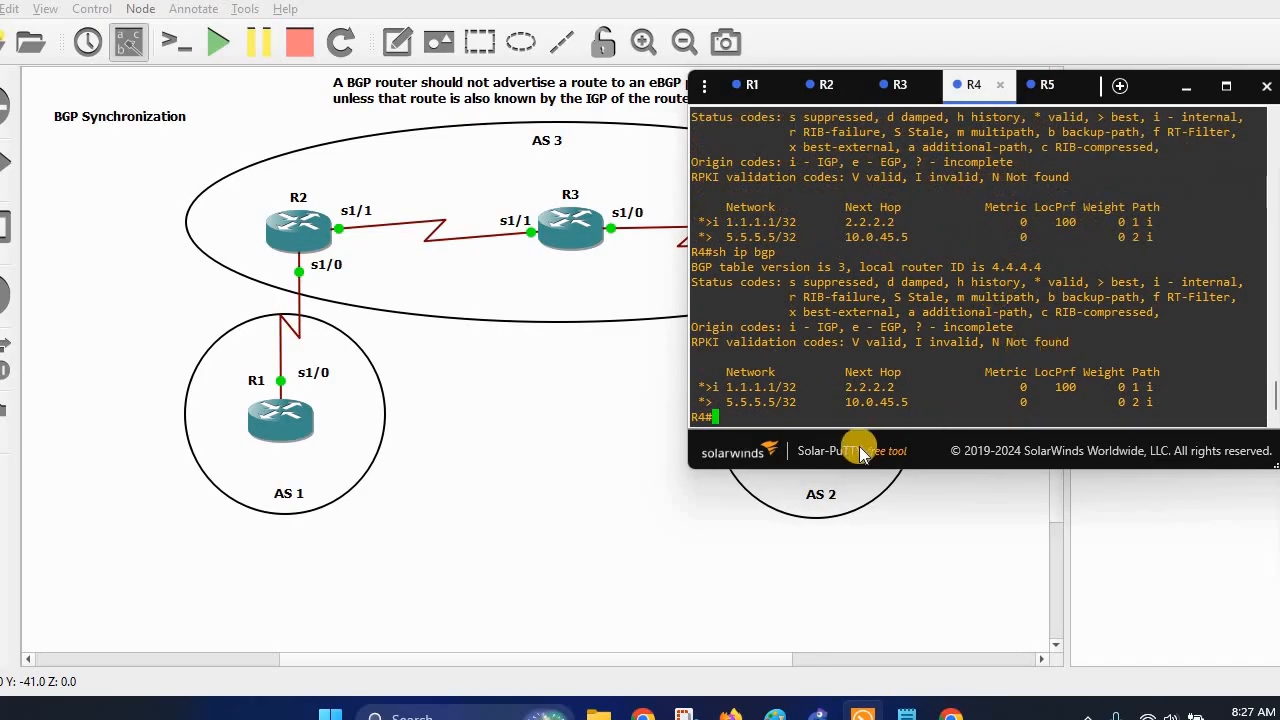
pyautogui.moveTo(704, 387); pyautogui.dragTo(830, 387)
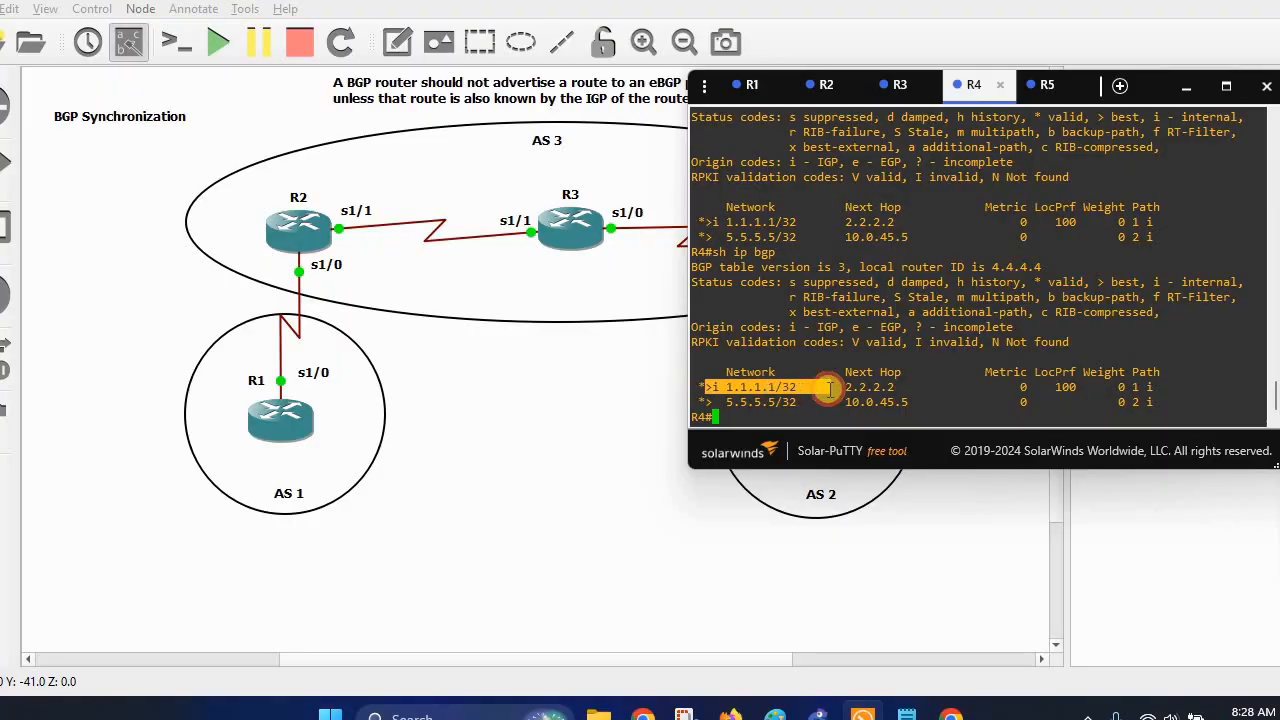
pyautogui.click(824, 84)
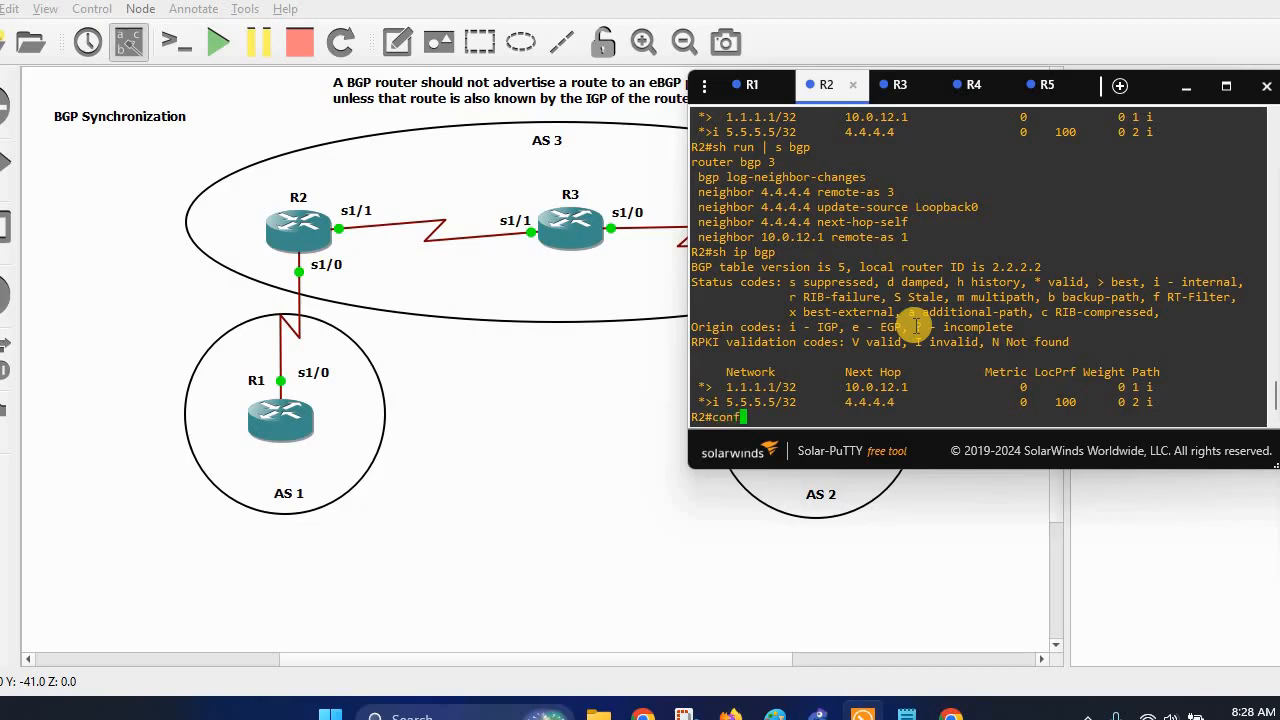
# Enable BGP synchronization under router bgp 3 on R2.
pyautogui.write('t')
pyautogui.press('Return')
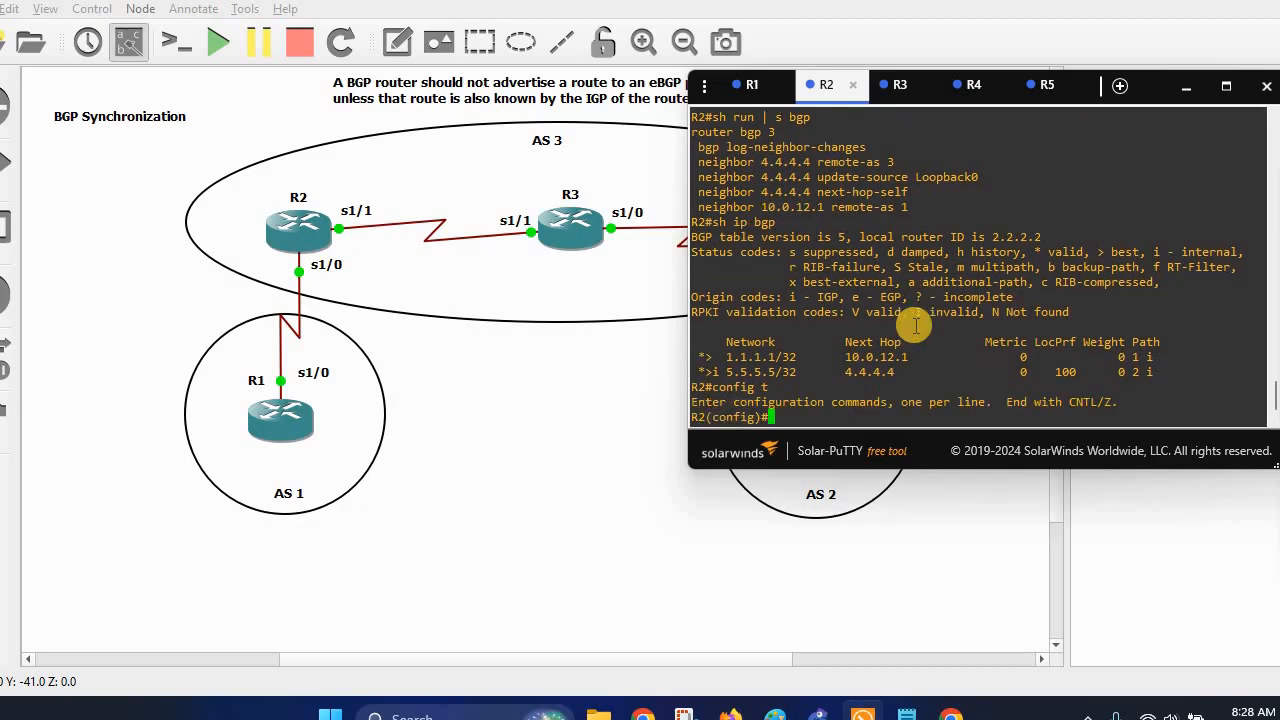
pyautogui.tripleClick(790, 130)
pyautogui.rightClick(790, 130)
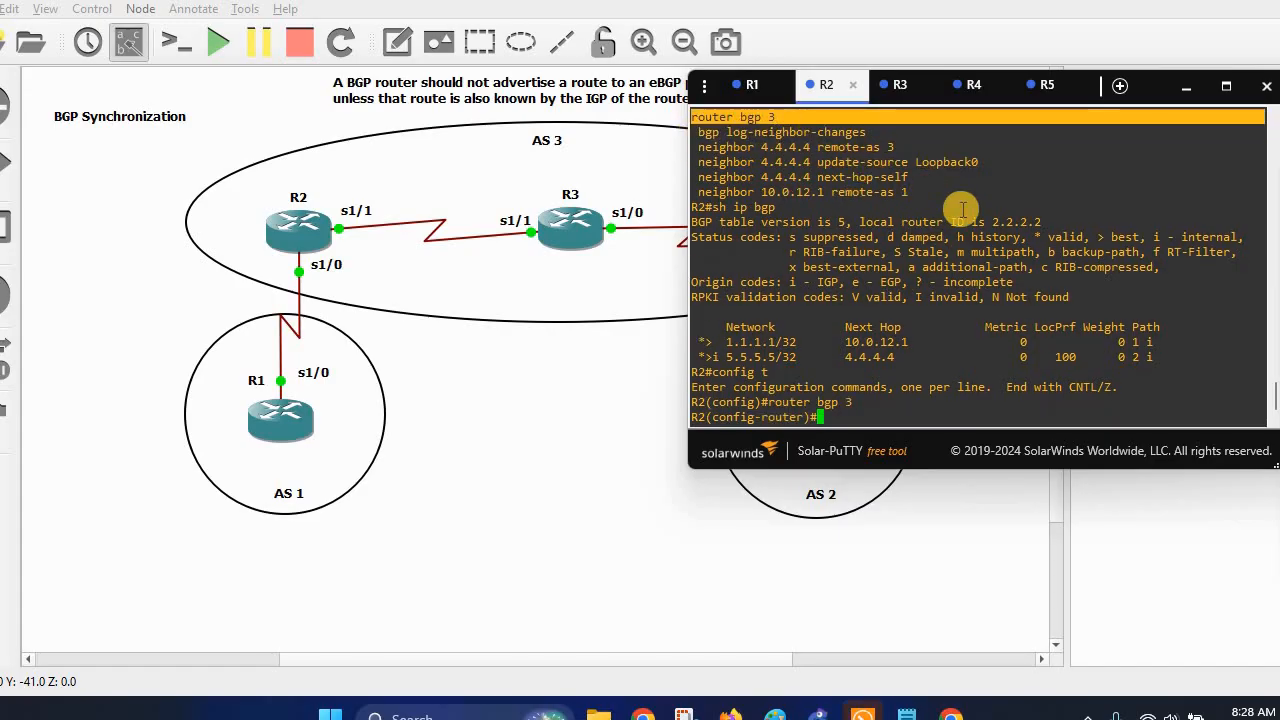
pyautogui.write('syn')
pyautogui.press('Tab')
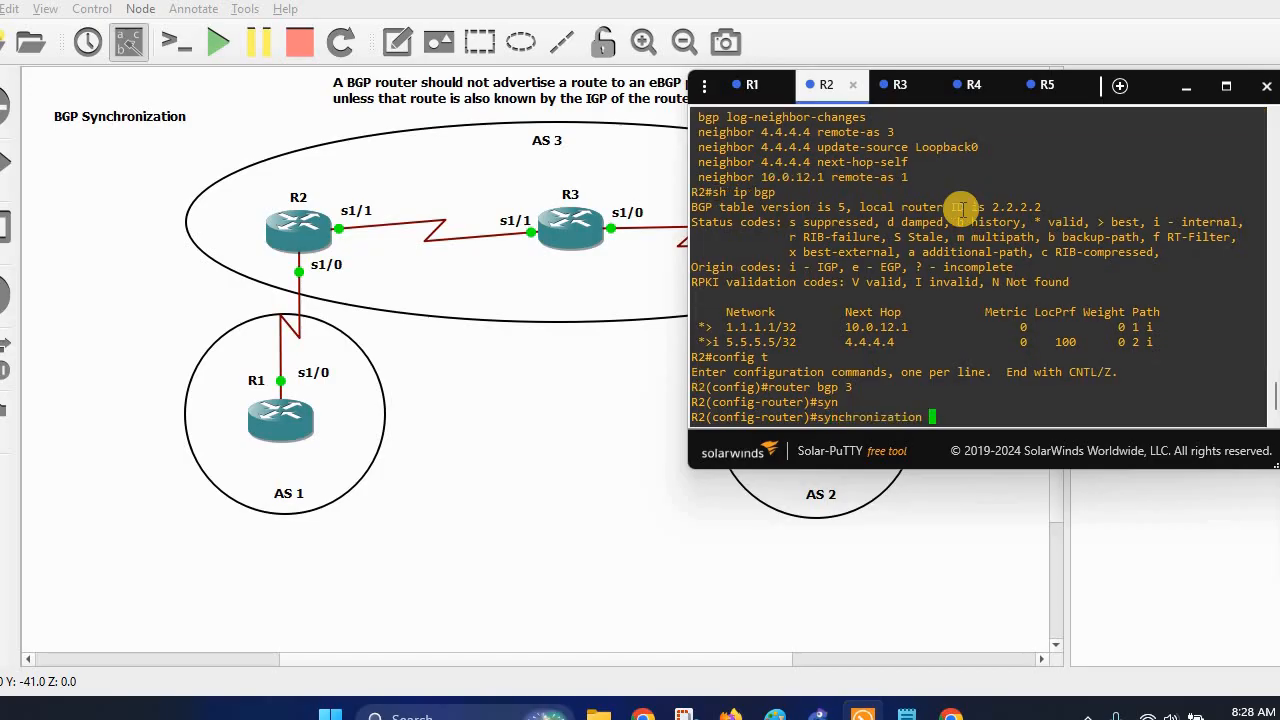
pyautogui.press('Return')
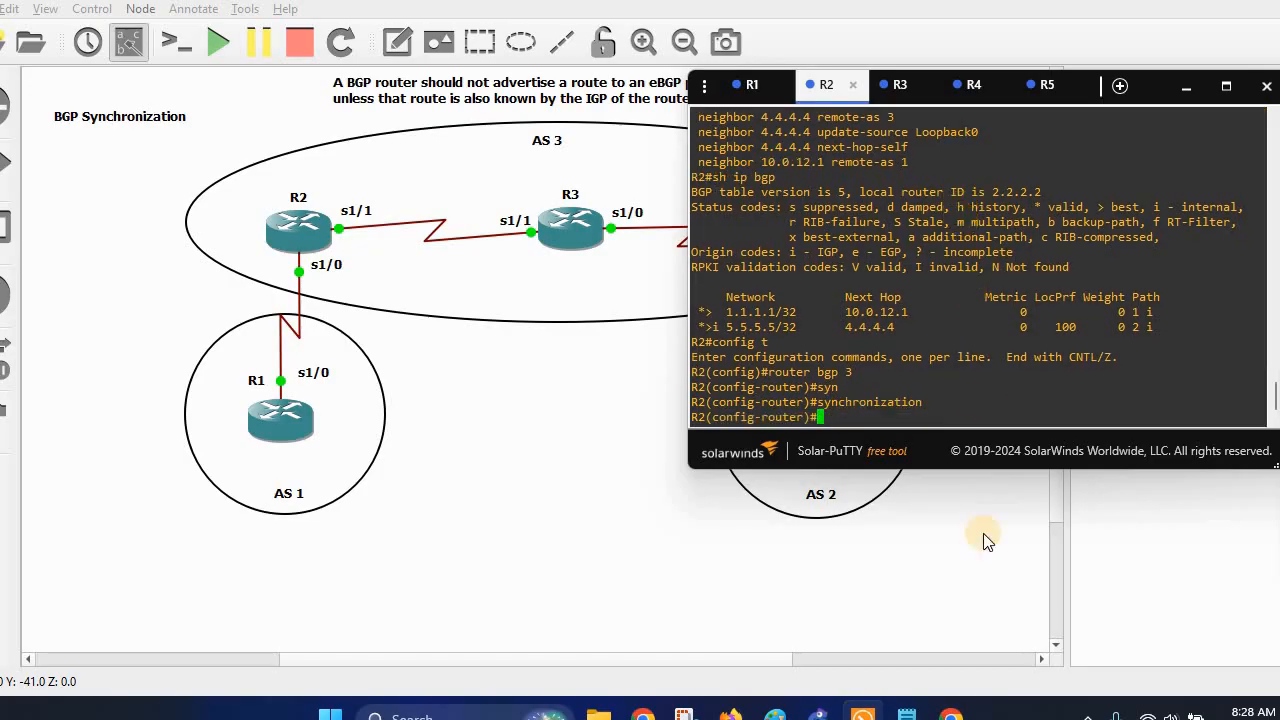
# Copy the config t / router bgp 3 / synchronization block from the notes into R4's console.
pyautogui.click(910, 710)
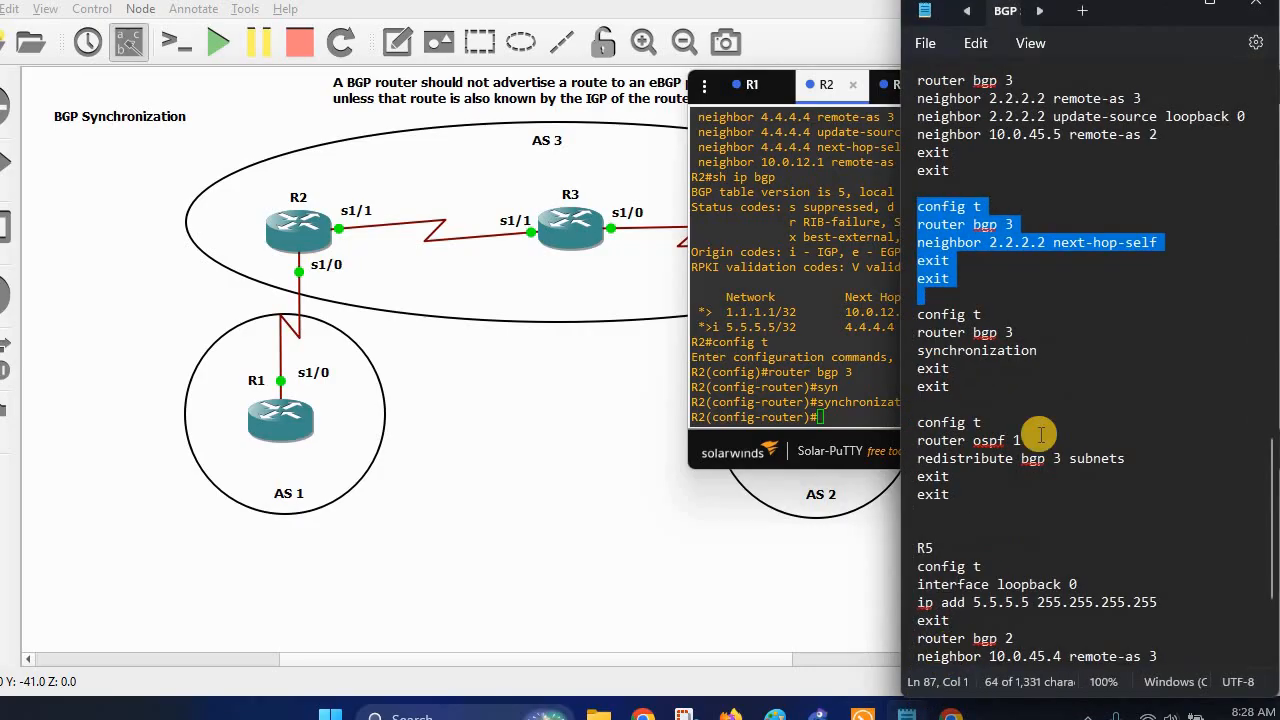
pyautogui.scroll(-2, 1045, 425)
pyautogui.scroll(-2, 1045, 425)
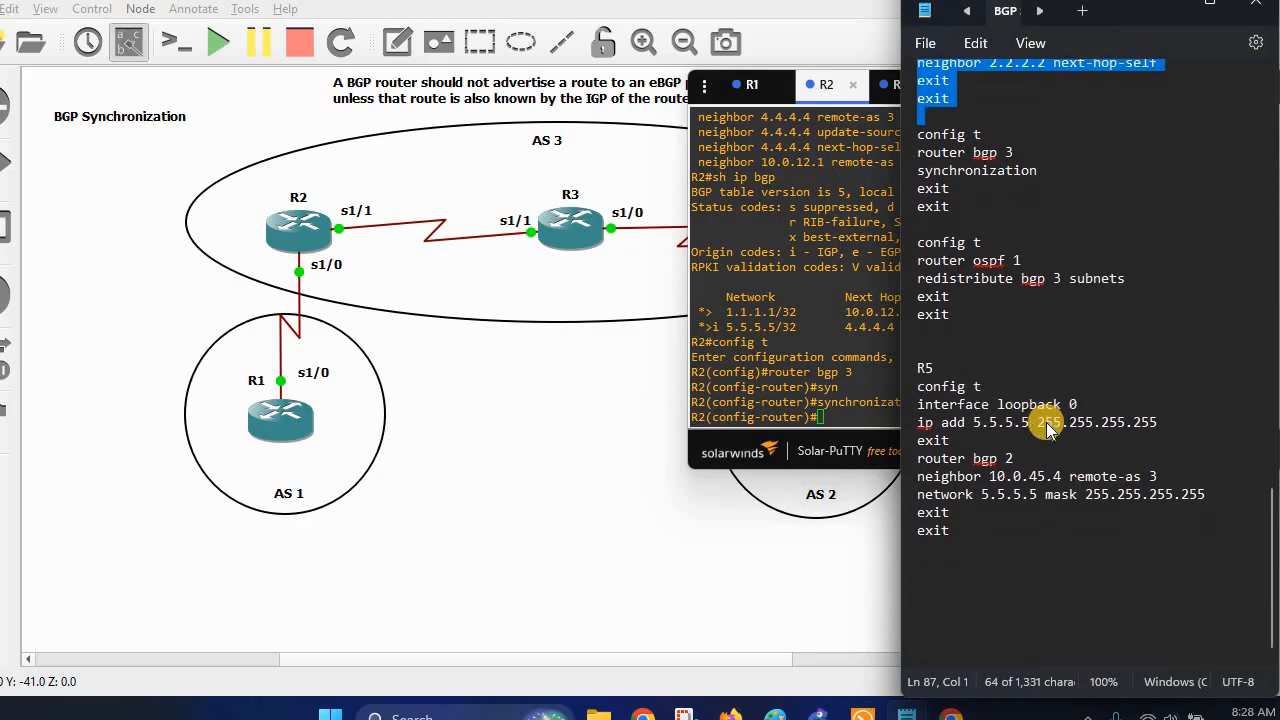
pyautogui.scroll(3, 1047, 428)
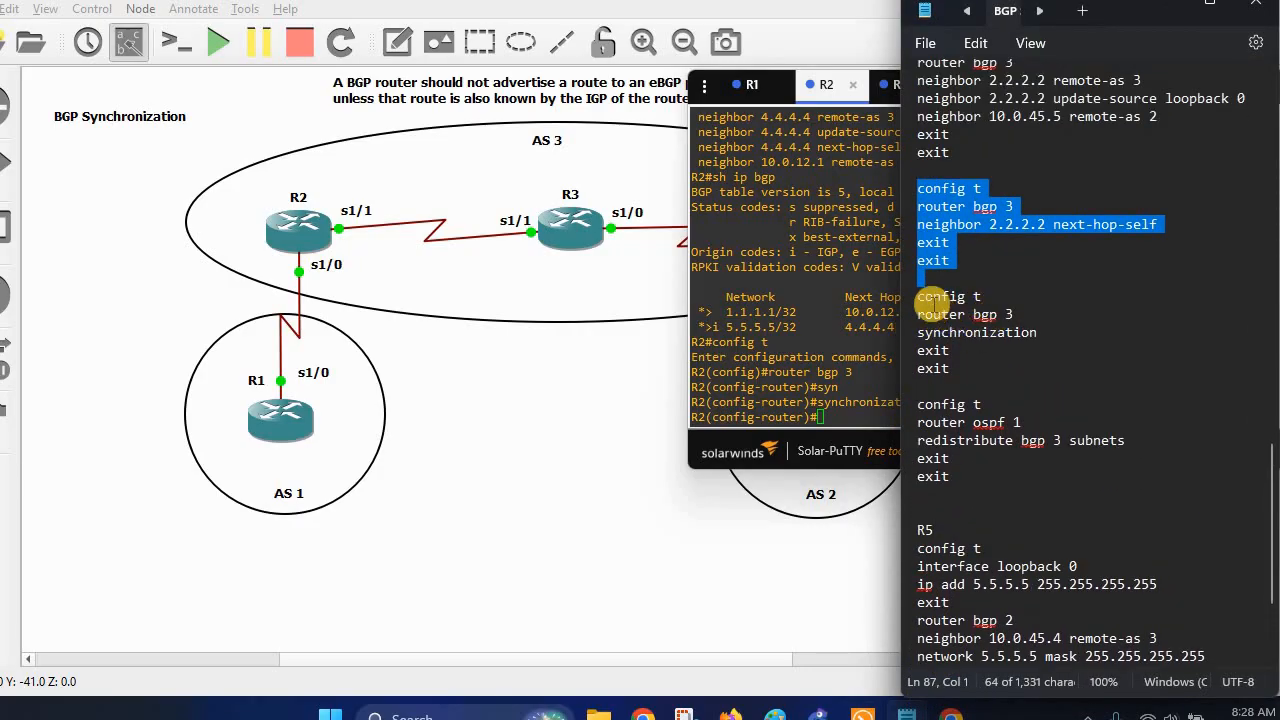
pyautogui.moveTo(920, 296); pyautogui.dragTo(1030, 386)
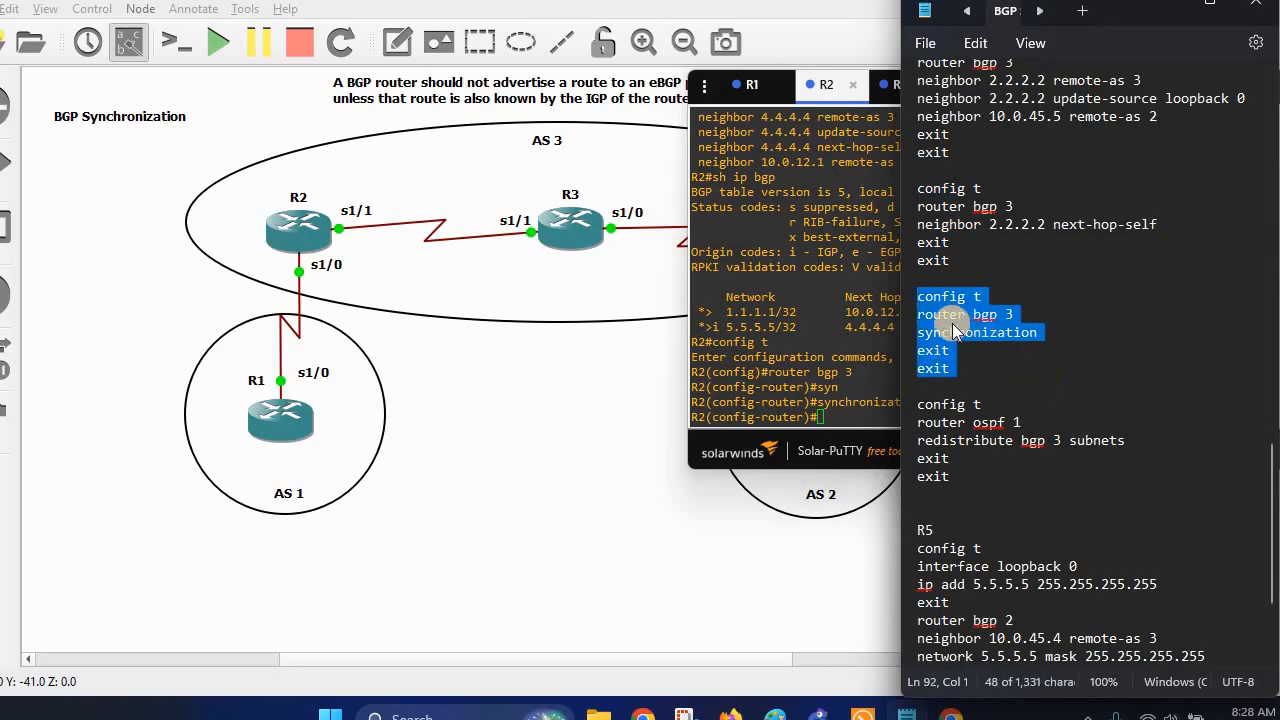
pyautogui.rightClick(1020, 312)
pyautogui.click(1006, 86)
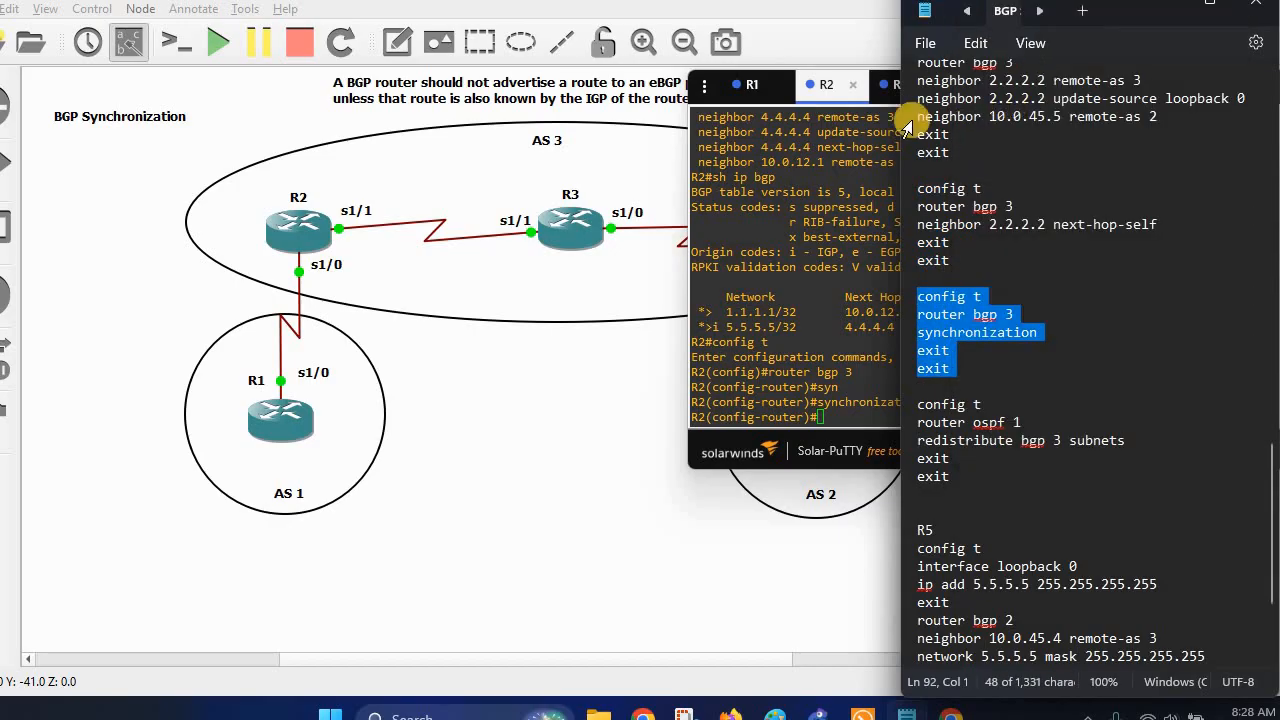
pyautogui.click(829, 95)
pyautogui.click(973, 86)
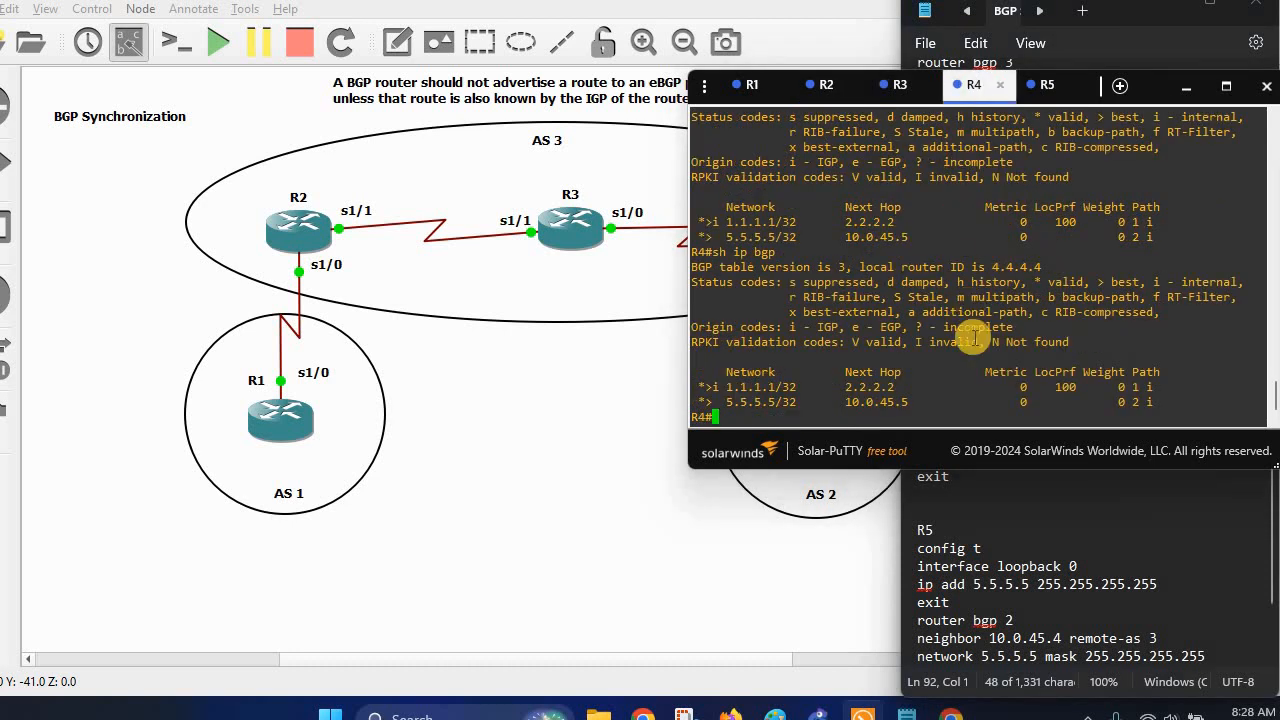
pyautogui.rightClick(975, 340)
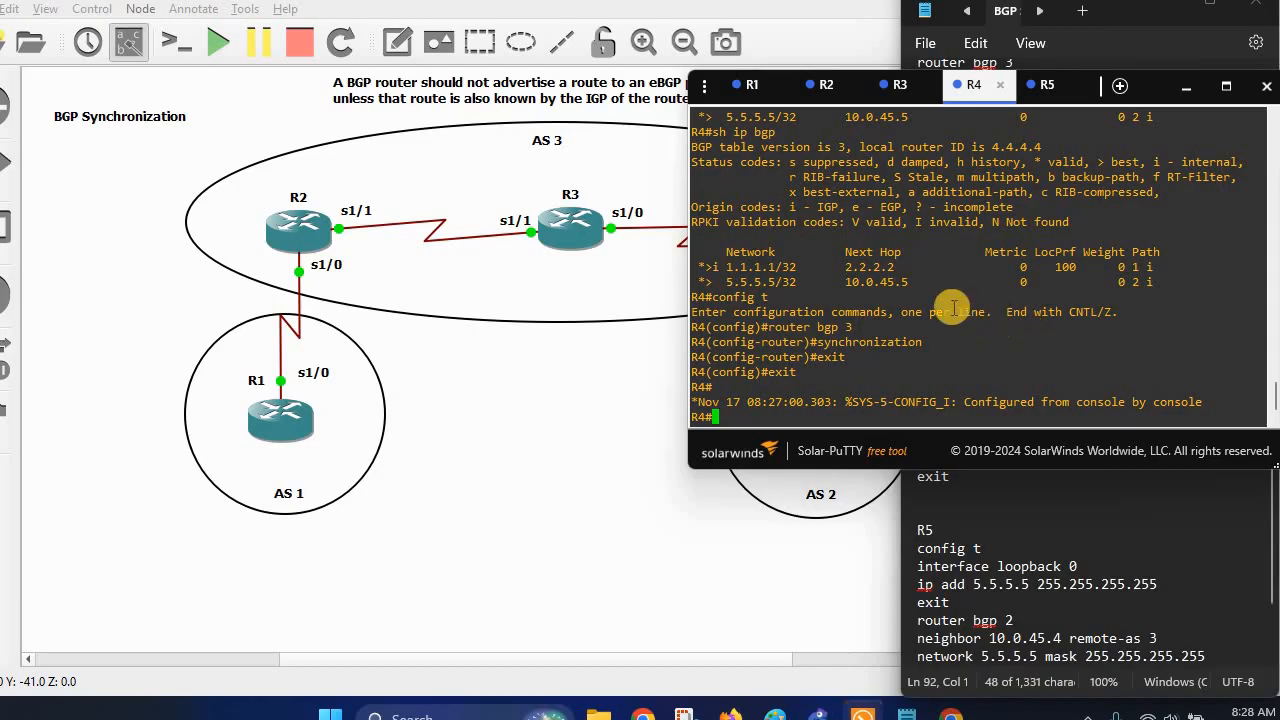
pyautogui.click(818, 88)
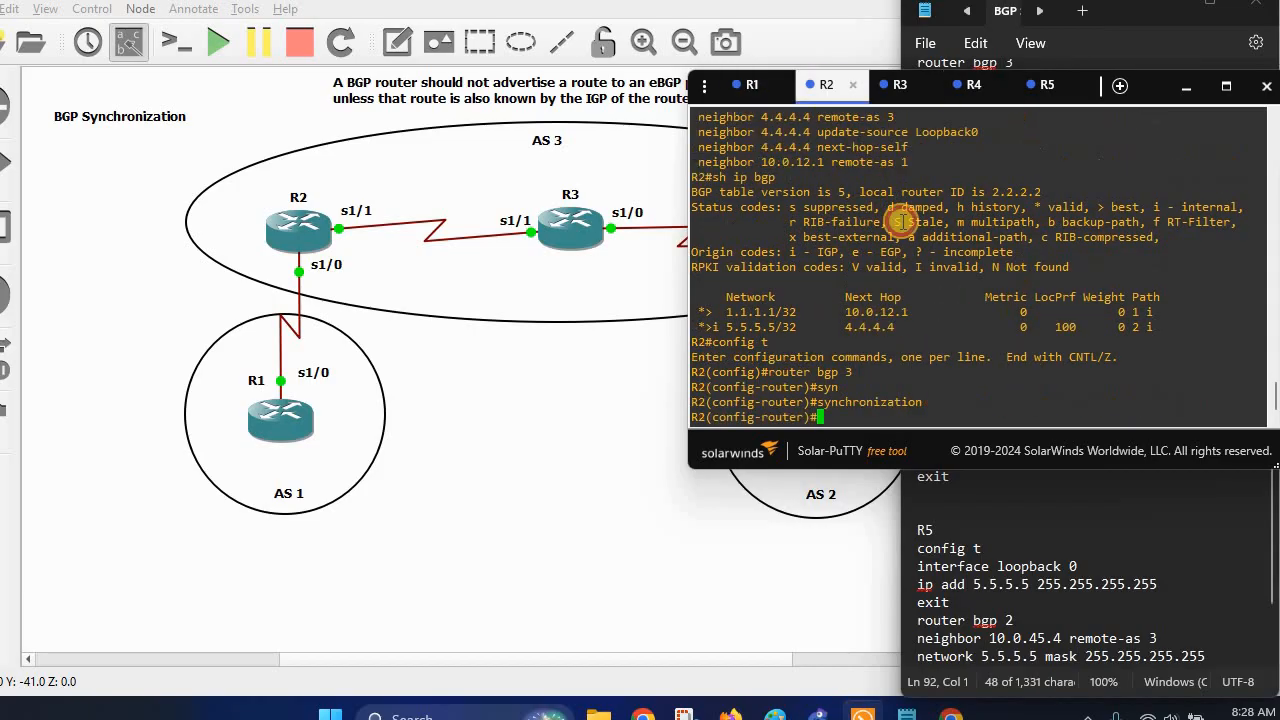
# Exit configuration mode and run clear ip bgp * on R2, then on R4.
pyautogui.hotkey('ctrl', 'z')
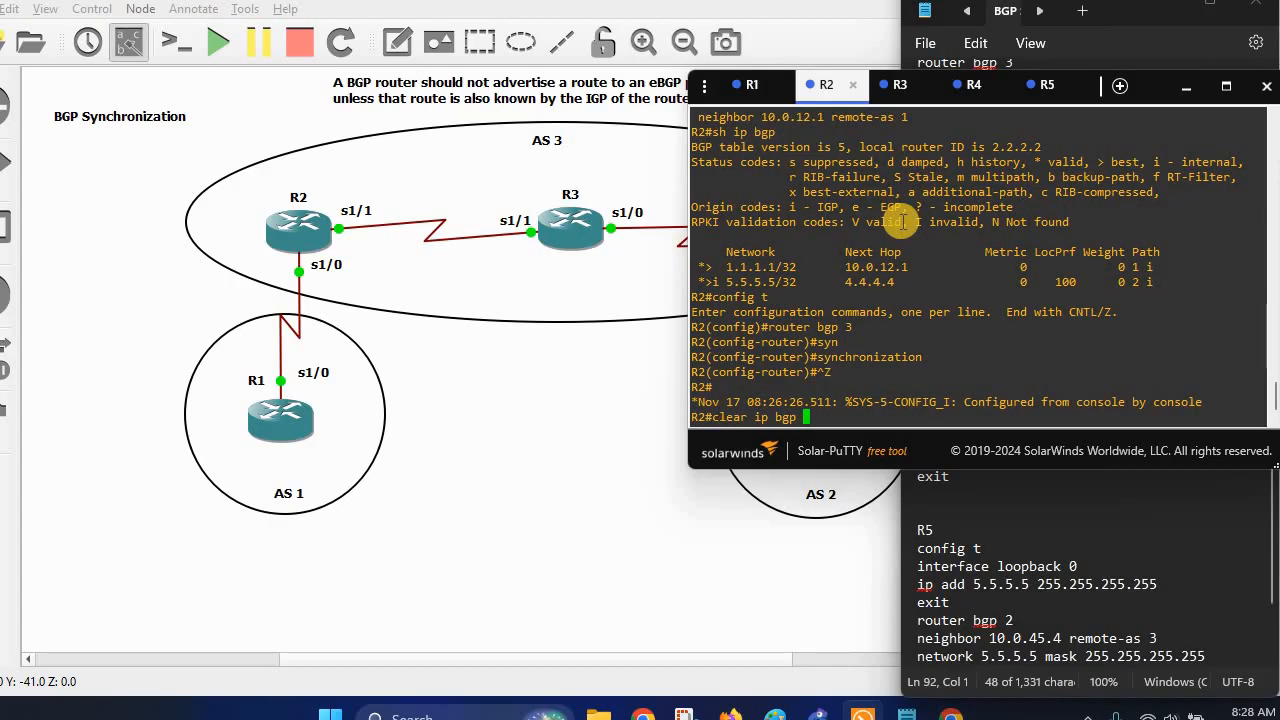
pyautogui.write('*')
pyautogui.press('Return')
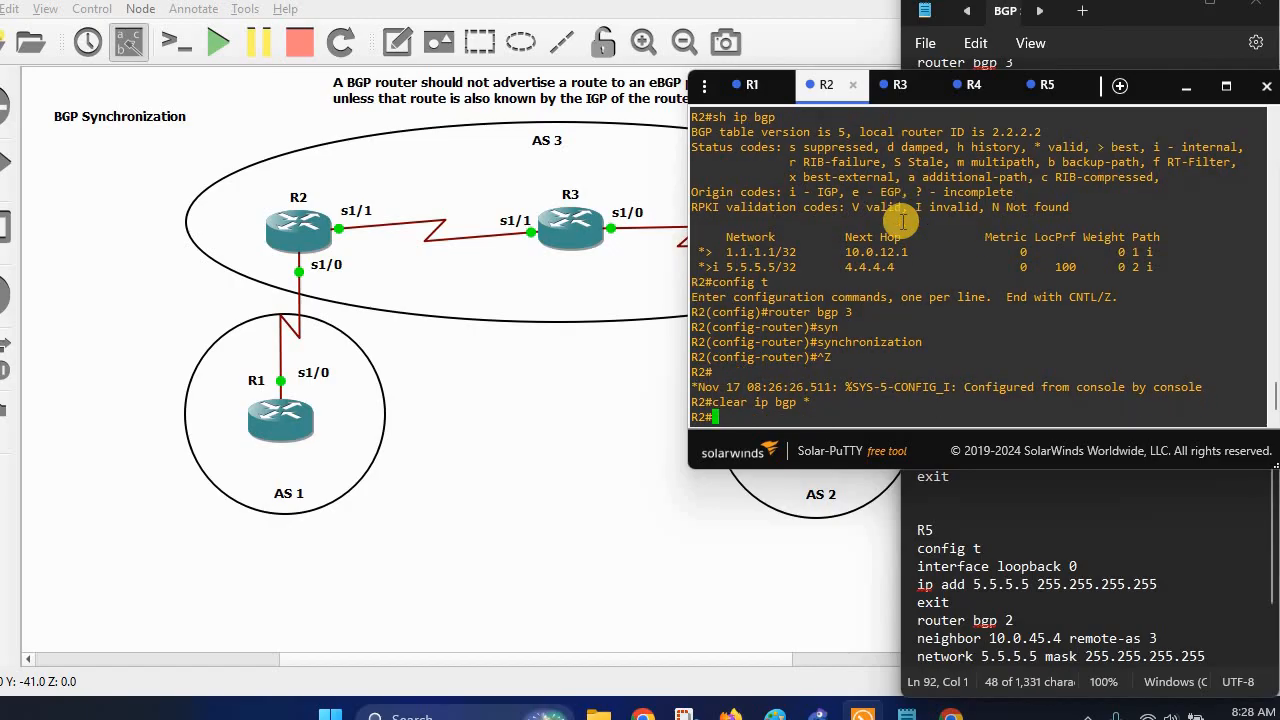
pyautogui.click(970, 85)
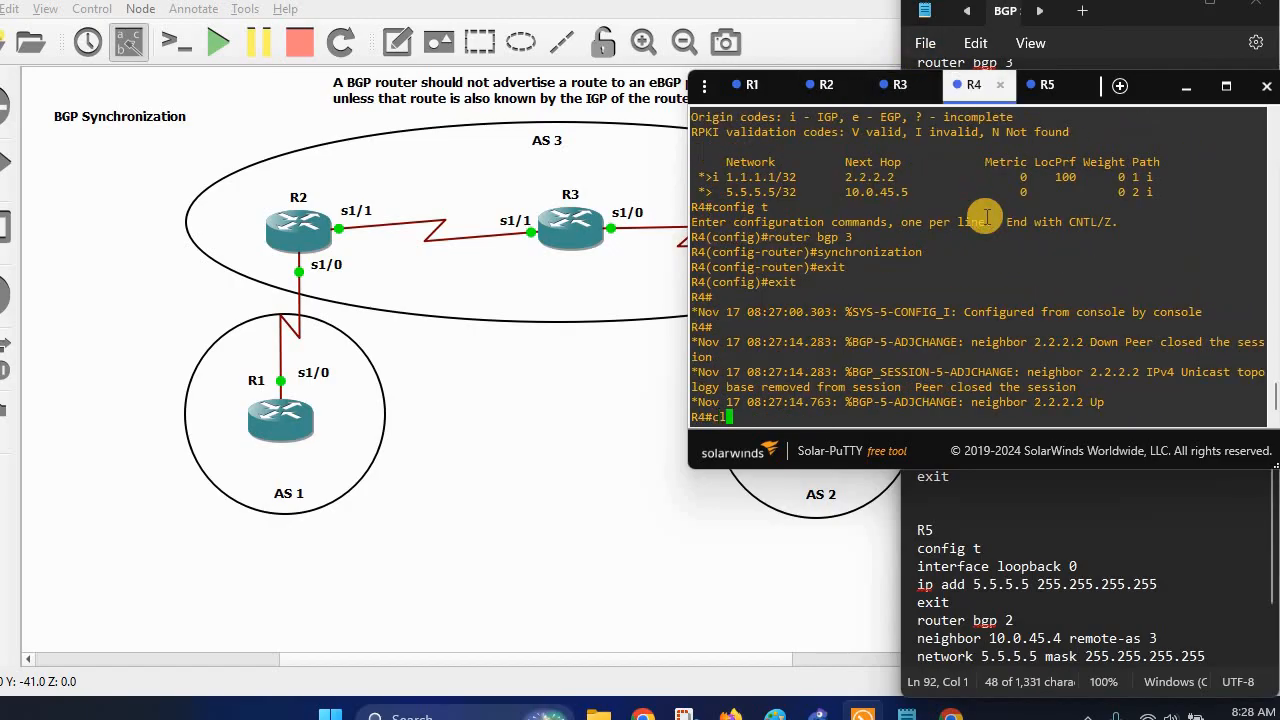
pyautogui.write('clear ip bgp ')
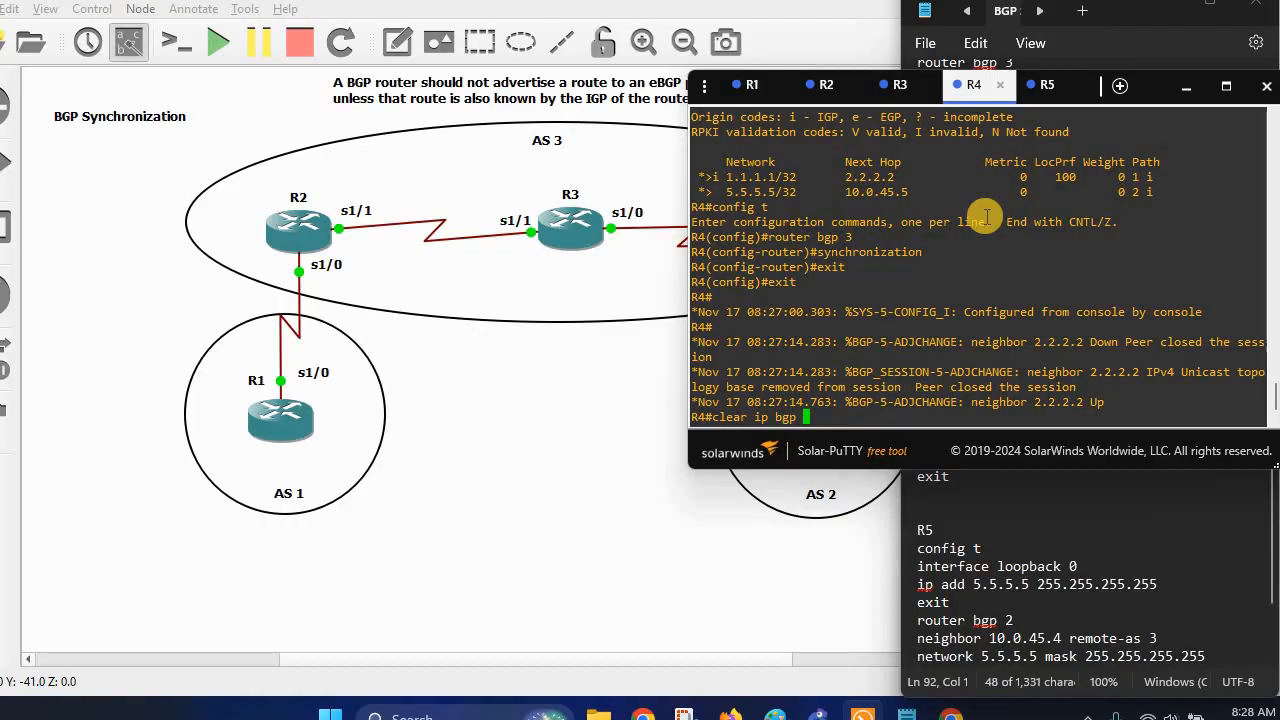
pyautogui.write('*')
pyautogui.press('Return')
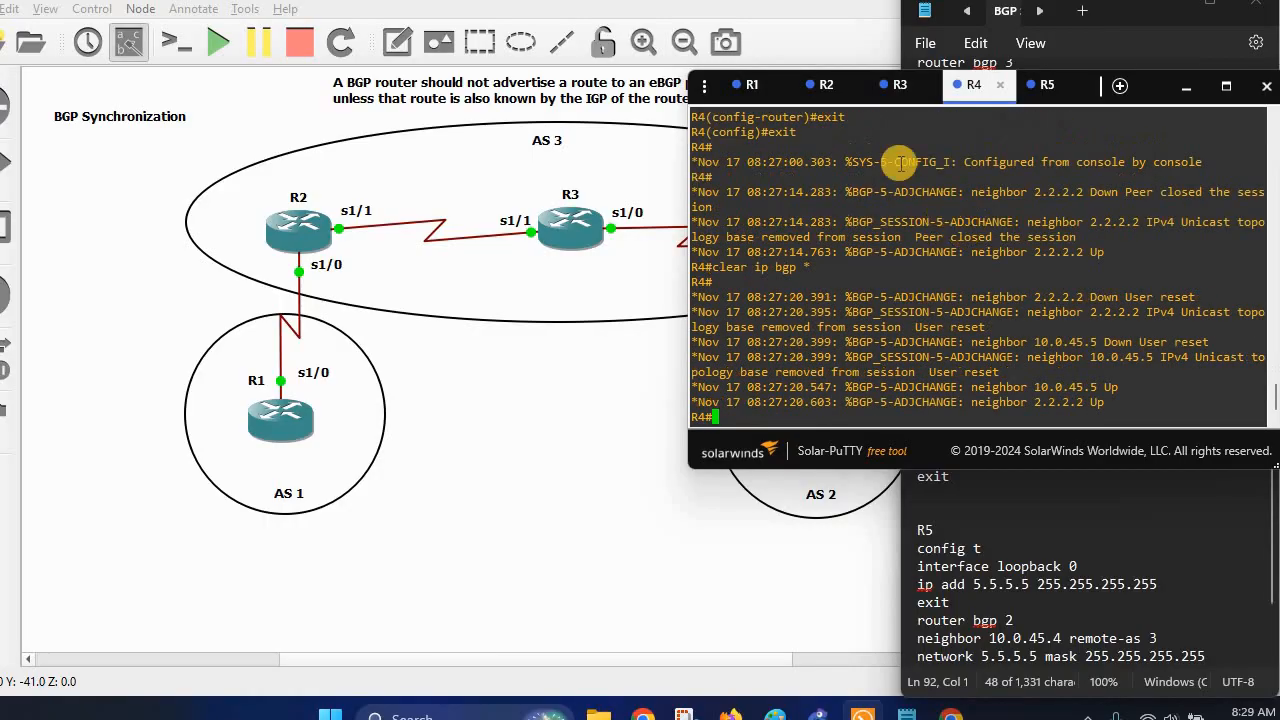
pyautogui.click(822, 85)
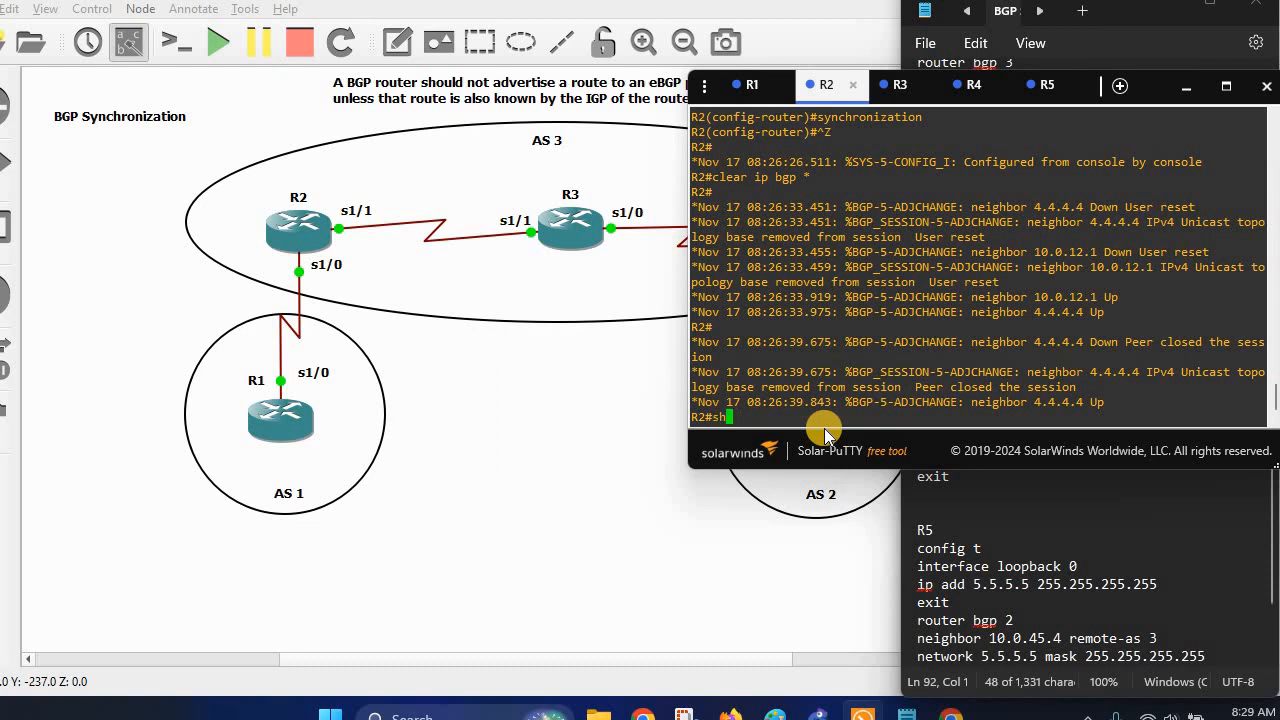
# Show R2's BGP table, marking 5.5.5.5/32 as no longer best, then refresh R1's table.
pyautogui.write('p bg')
pyautogui.press('Return')
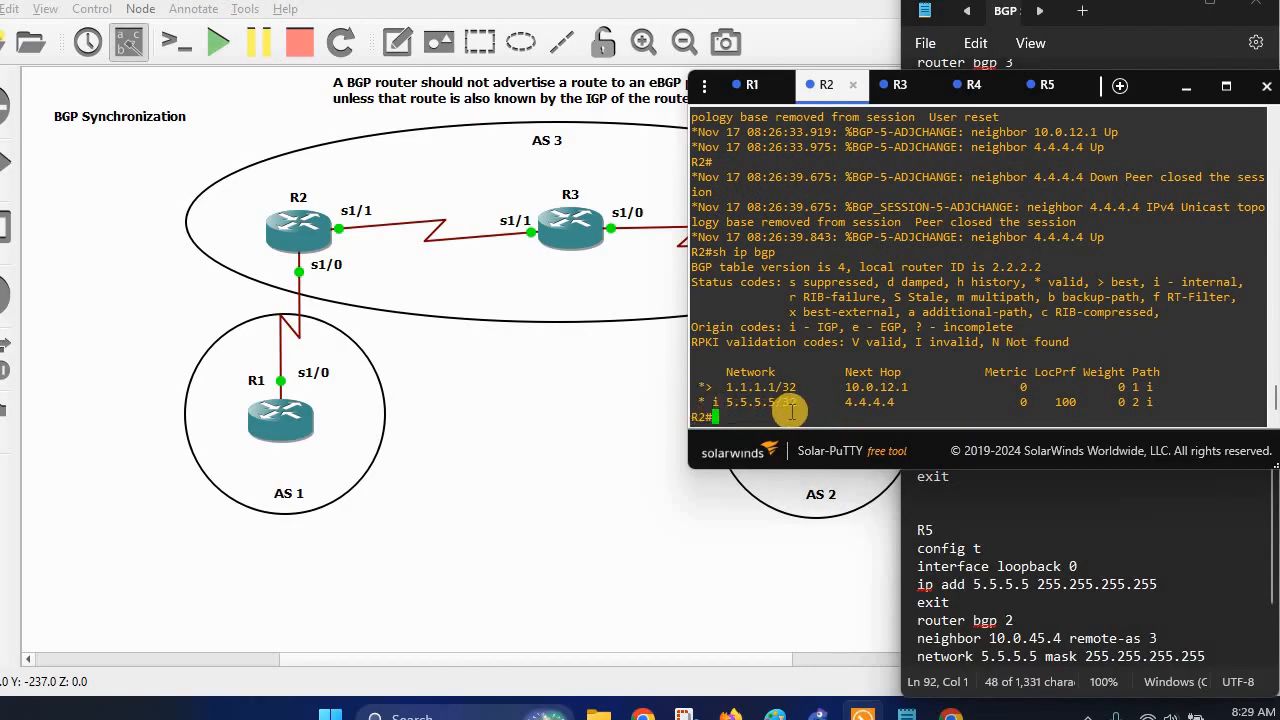
pyautogui.moveTo(701, 402); pyautogui.dragTo(948, 403)
pyautogui.click(752, 85)
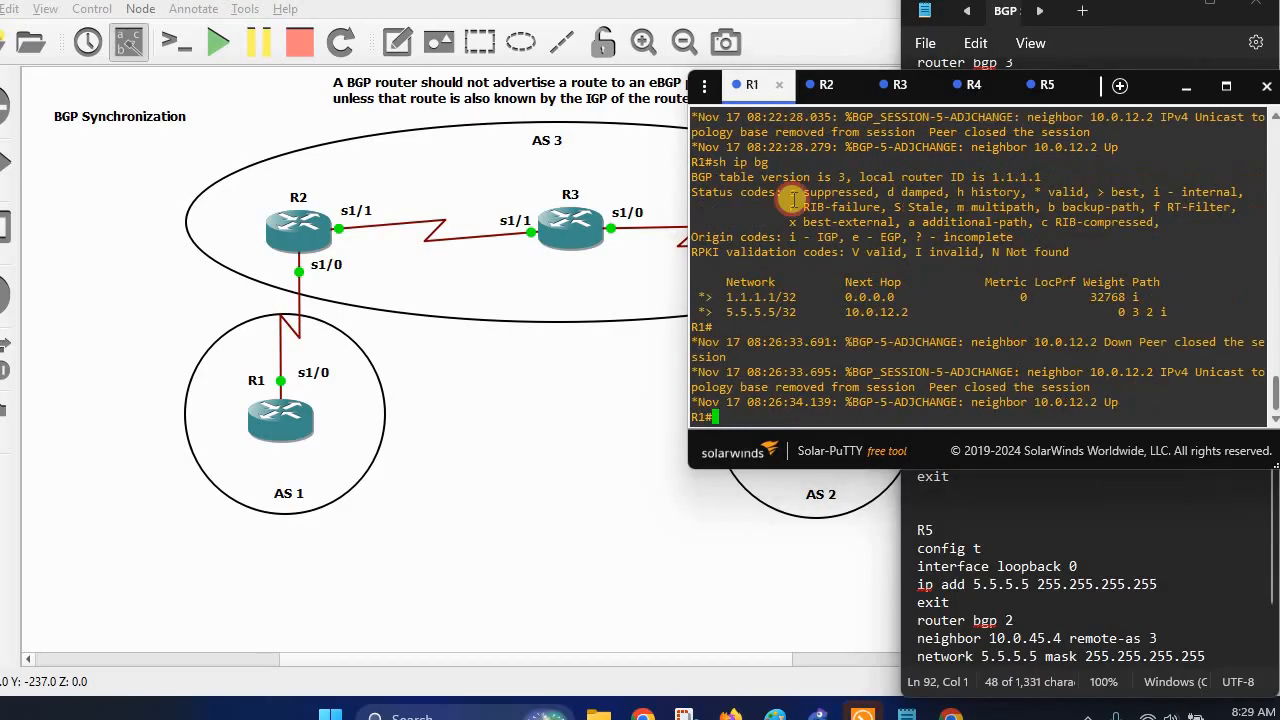
pyautogui.moveTo(709, 310); pyautogui.dragTo(838, 313)
pyautogui.doubleClick(901, 326)
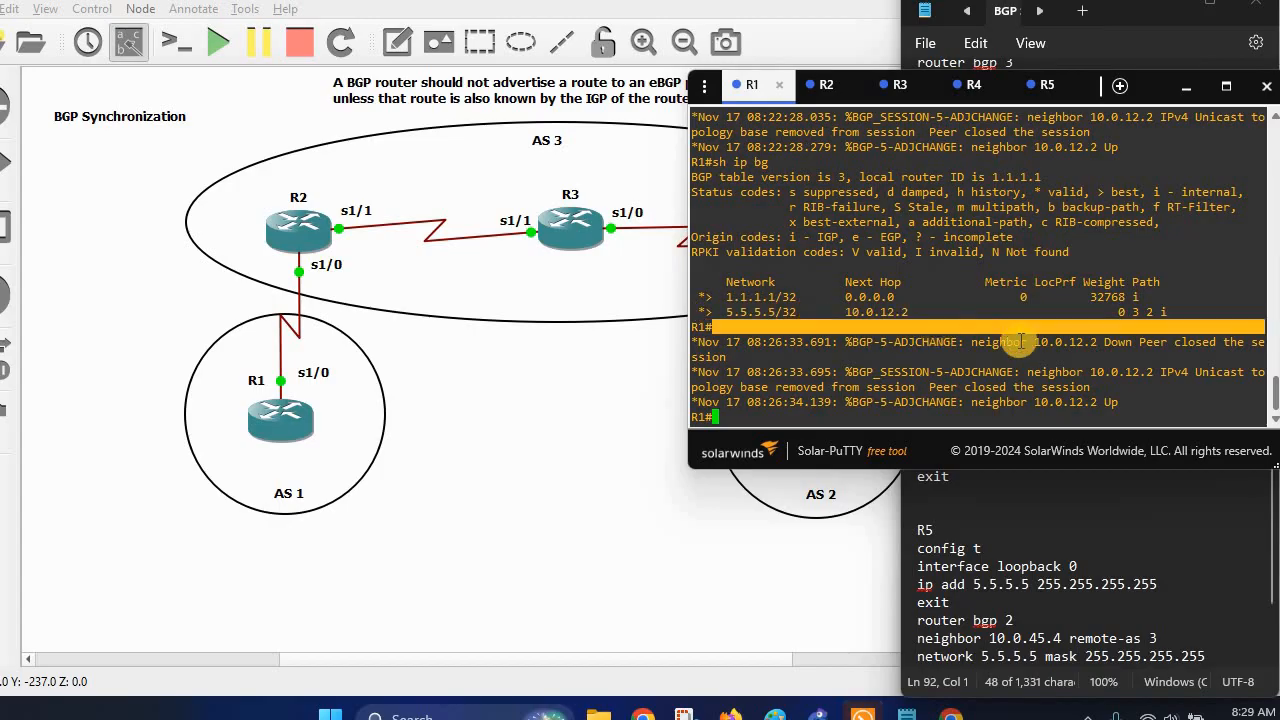
pyautogui.click(1018, 342)
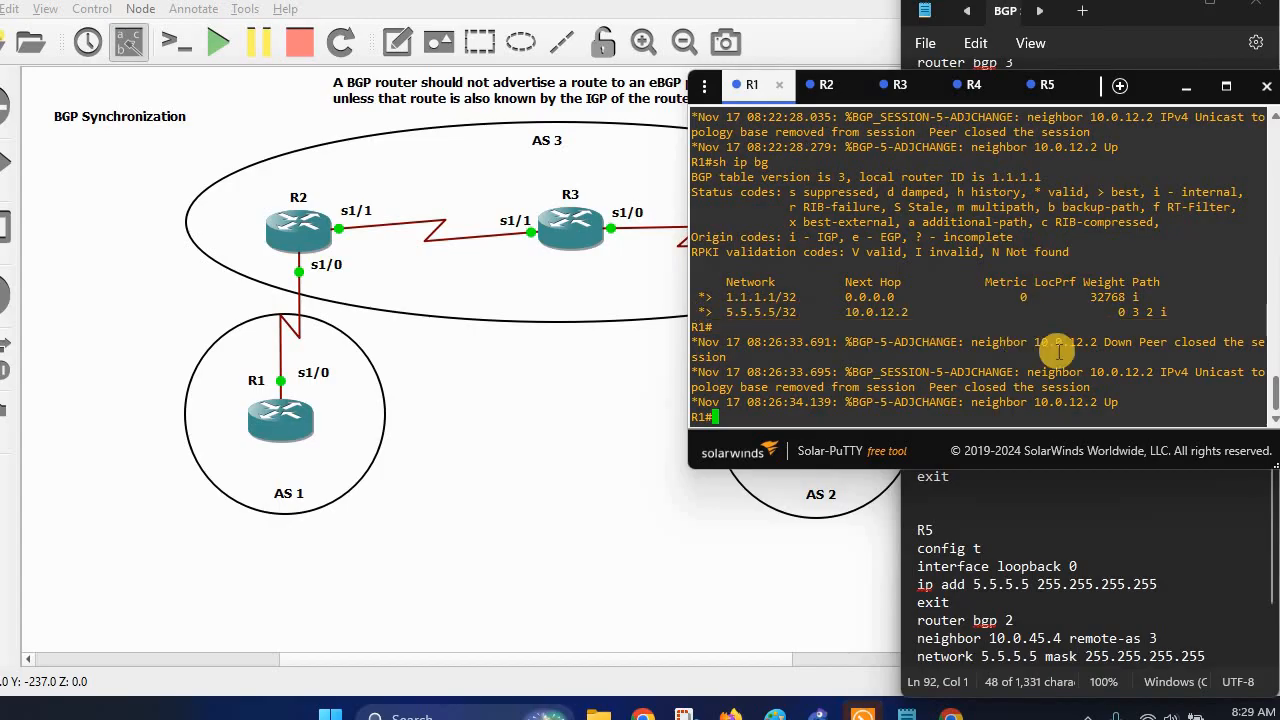
pyautogui.press('Up')
pyautogui.press('Return')
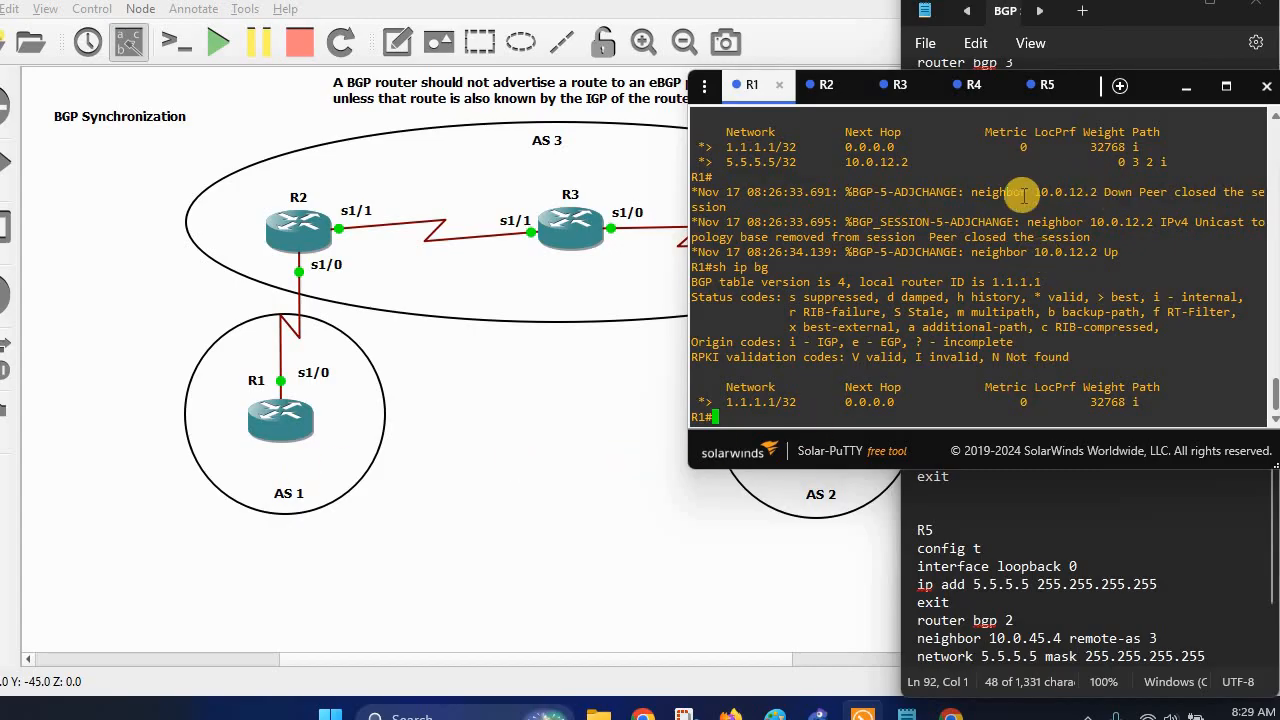
# Display R4's BGP table and highlight its 1.1.1.1/32 route entry.
pyautogui.click(973, 92)
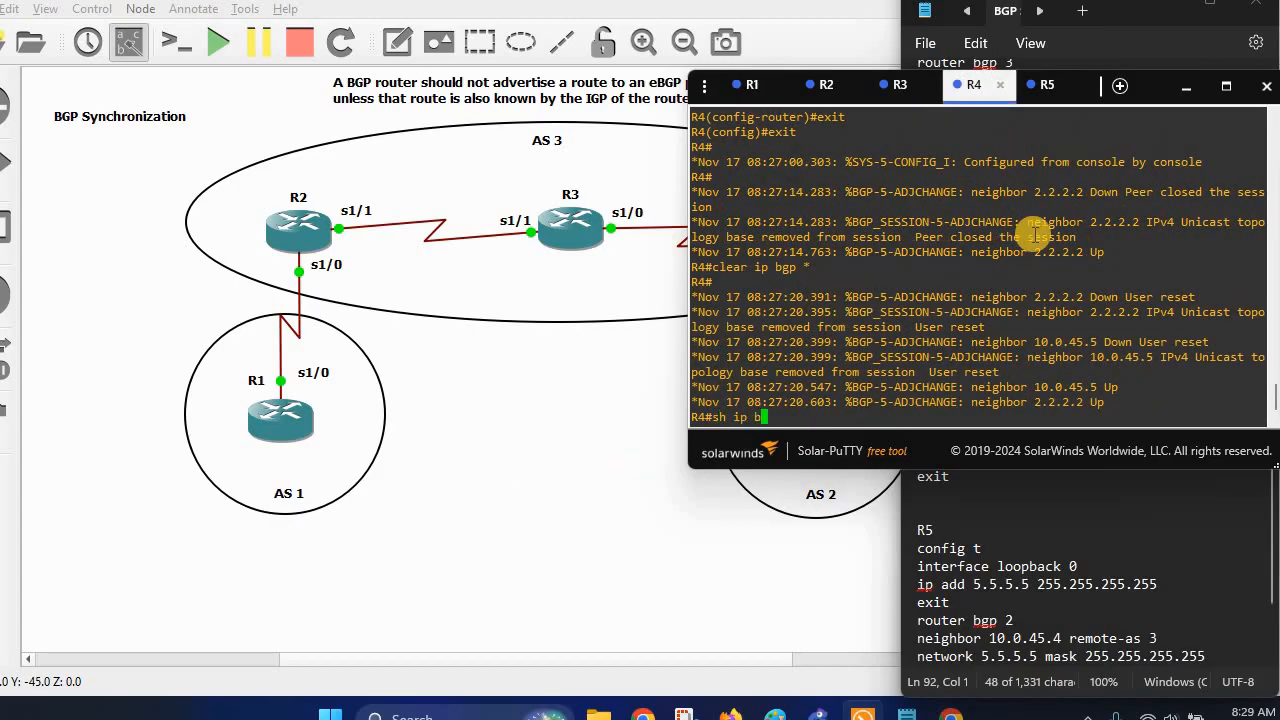
pyautogui.write('sh ip bgp')
pyautogui.press('Return')
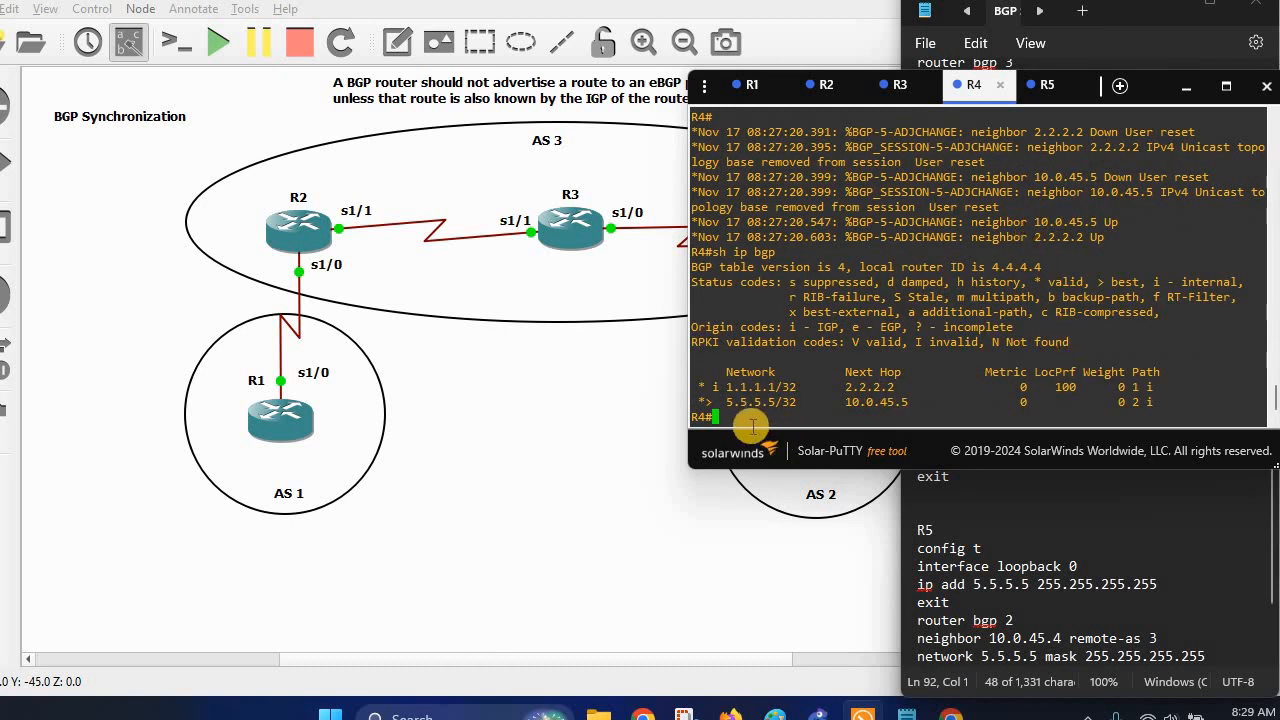
pyautogui.moveTo(699, 387); pyautogui.dragTo(788, 385)
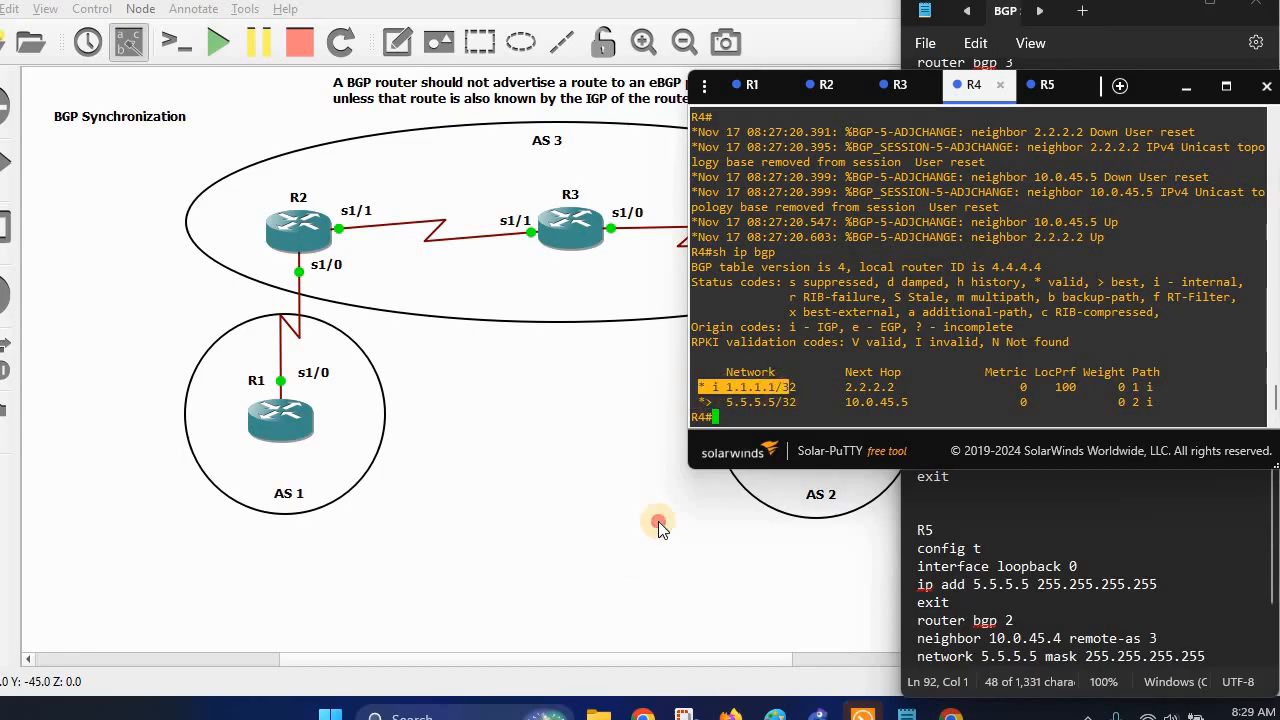
pyautogui.click(632, 553)
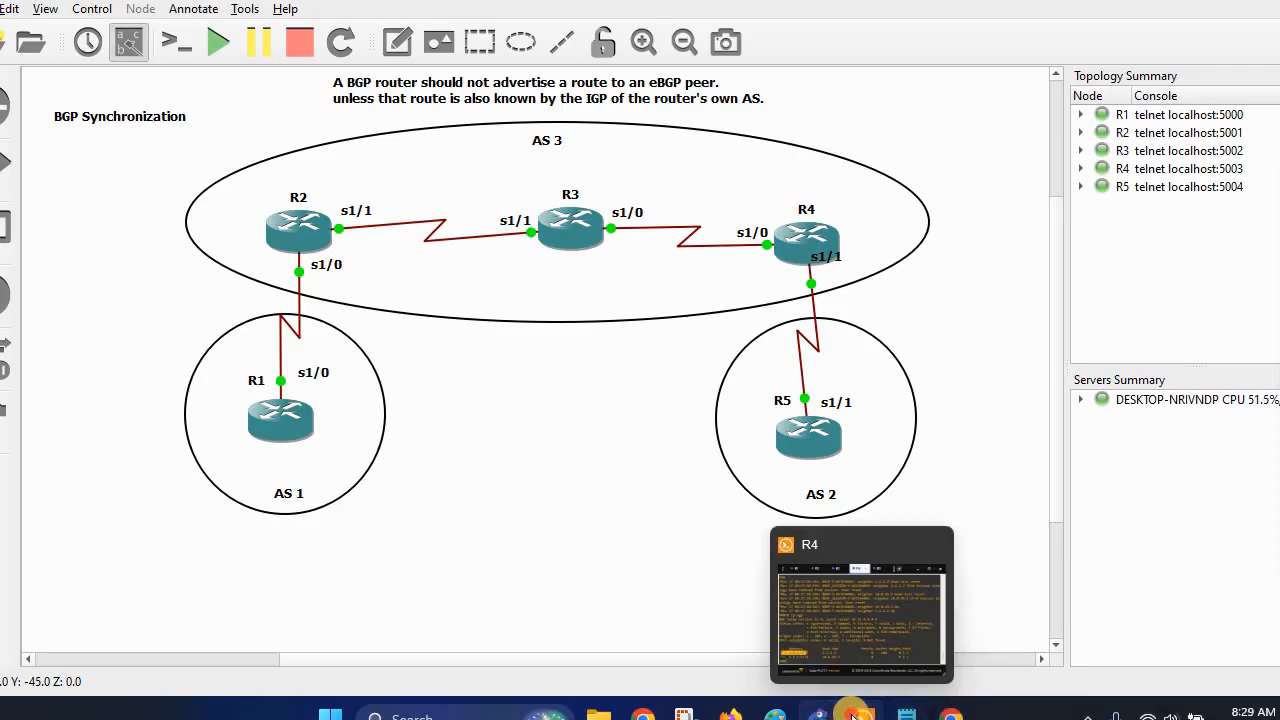
pyautogui.click(850, 600)
pyautogui.moveTo(692, 388); pyautogui.dragTo(818, 374)
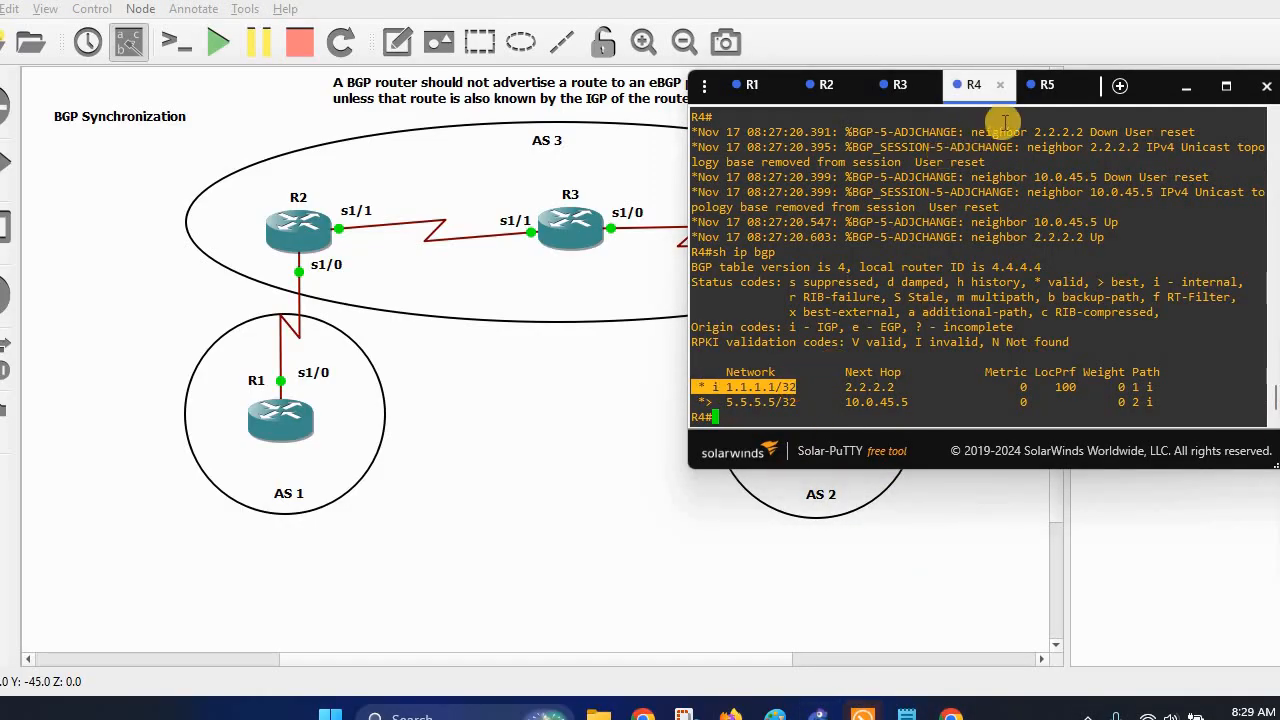
# Refresh R5's BGP table, marking 5.5.5.5/32 and 1.1.1.1/32, then minimize the terminal.
pyautogui.click(1043, 85)
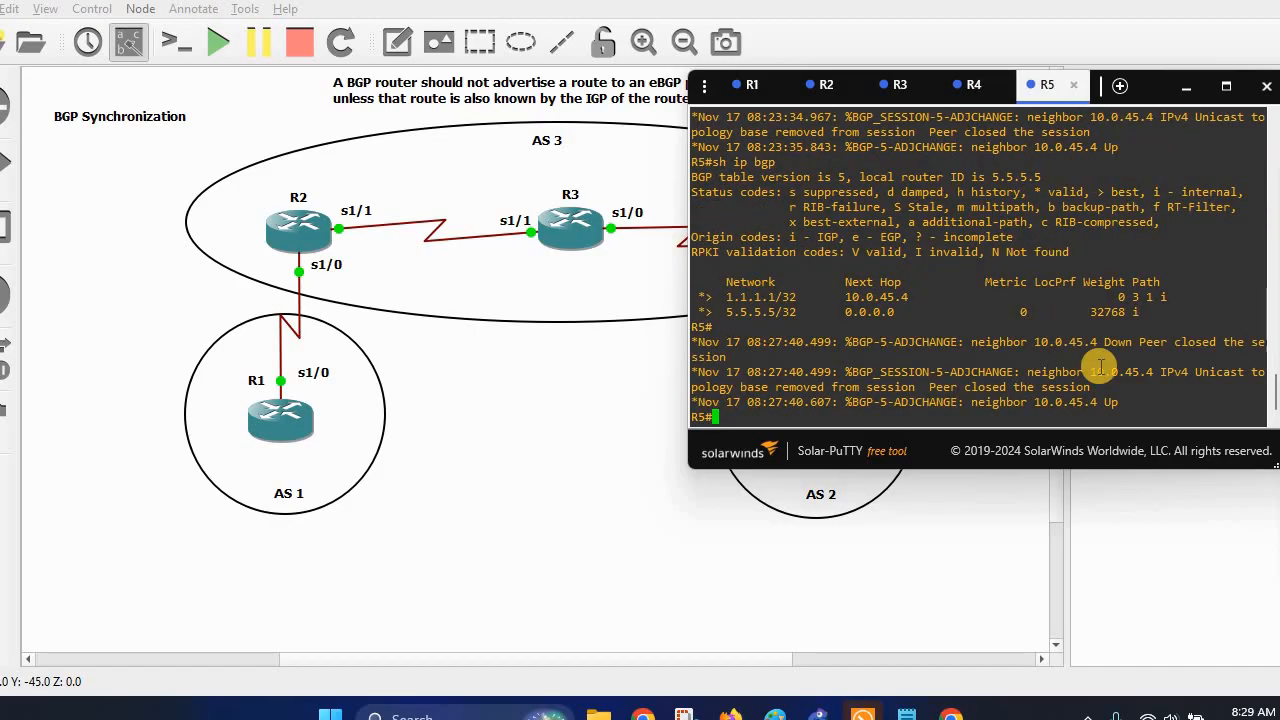
pyautogui.press('Up')
pyautogui.press('Return')
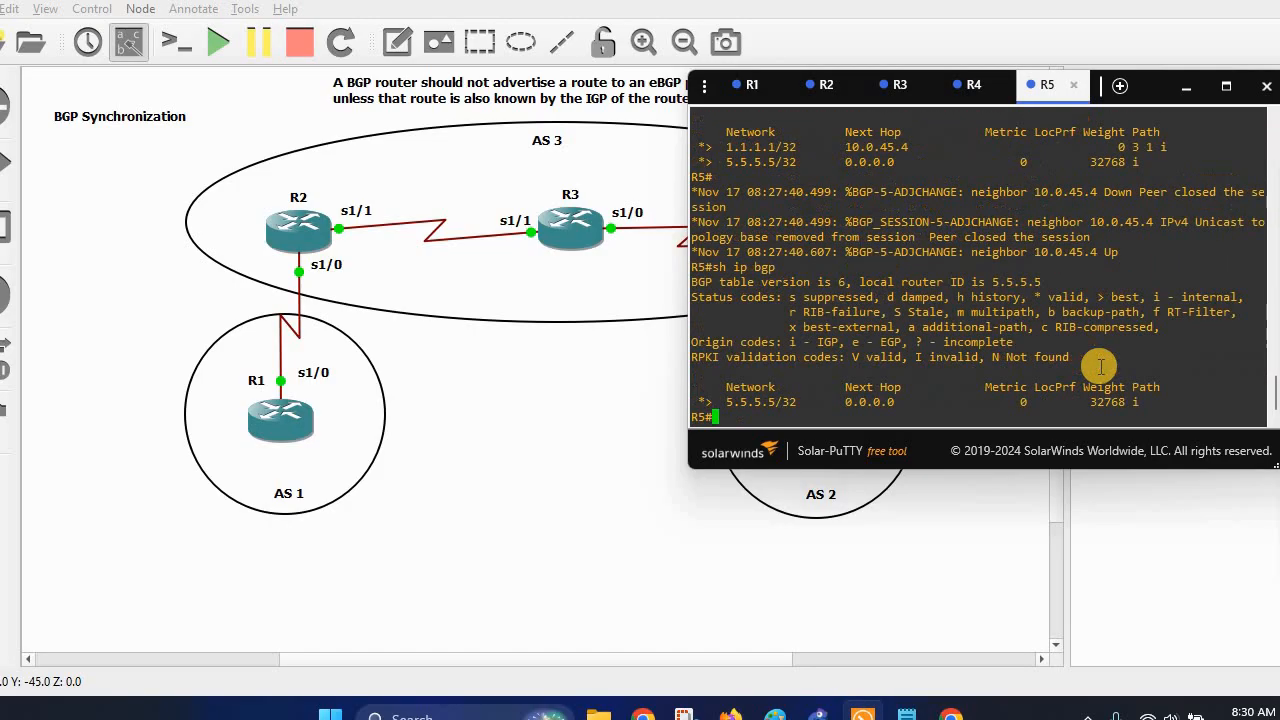
pyautogui.moveTo(699, 396); pyautogui.dragTo(798, 398)
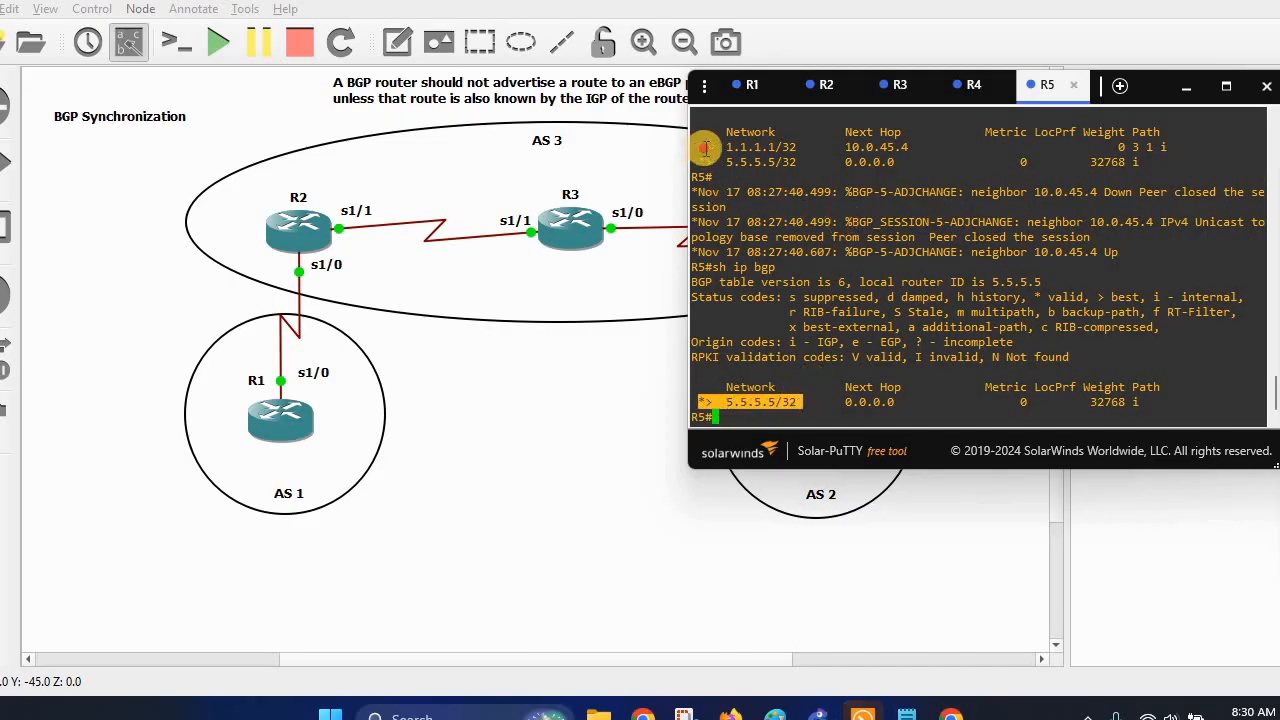
pyautogui.moveTo(700, 147); pyautogui.dragTo(830, 147)
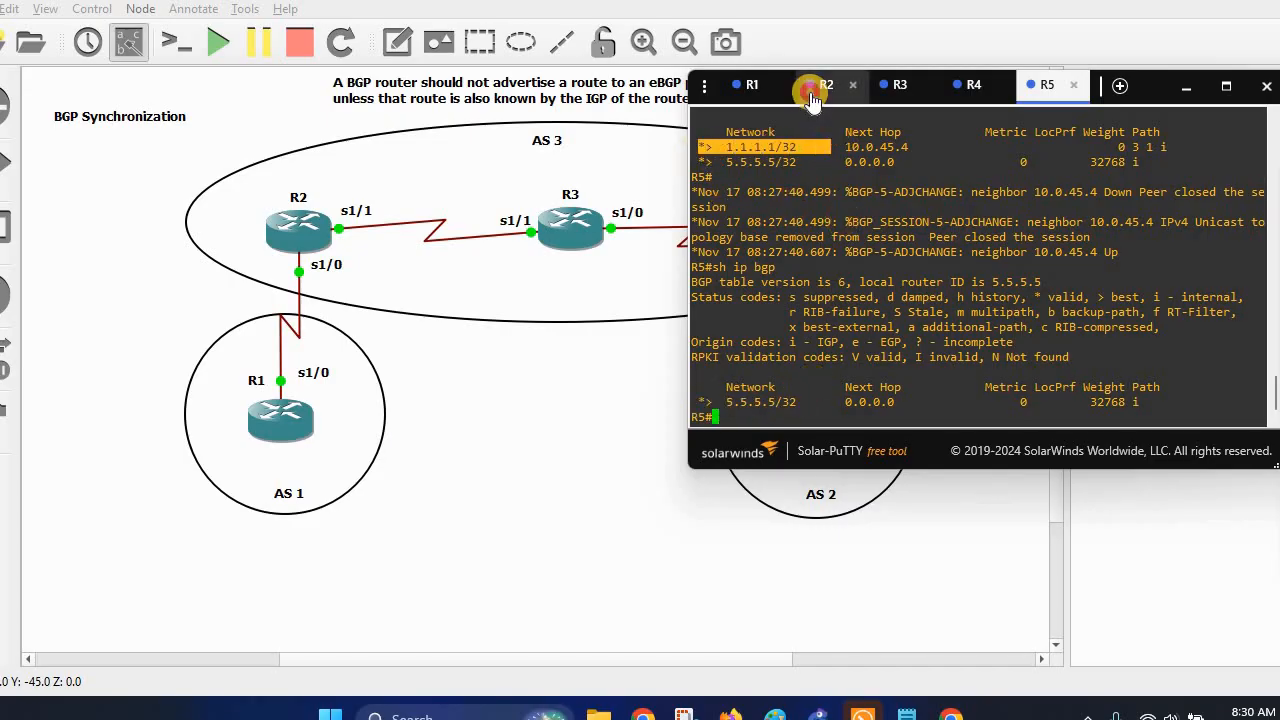
pyautogui.click(810, 102)
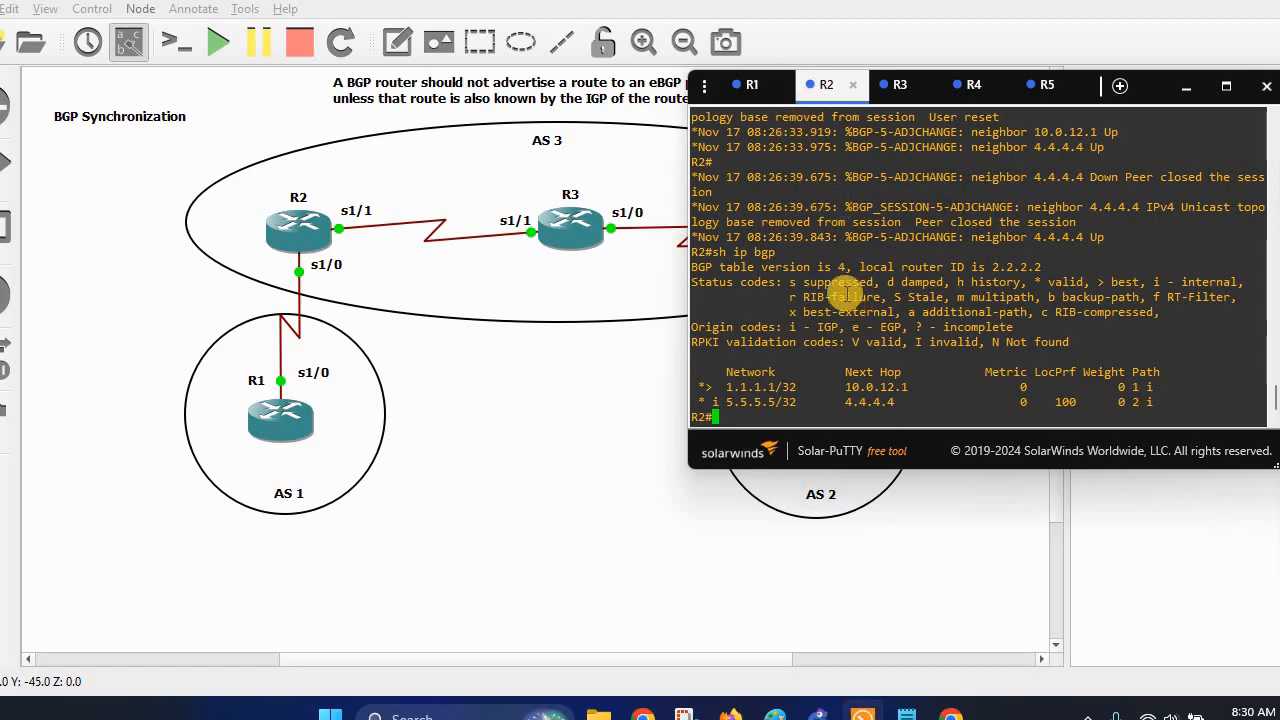
pyautogui.click(312, 235)
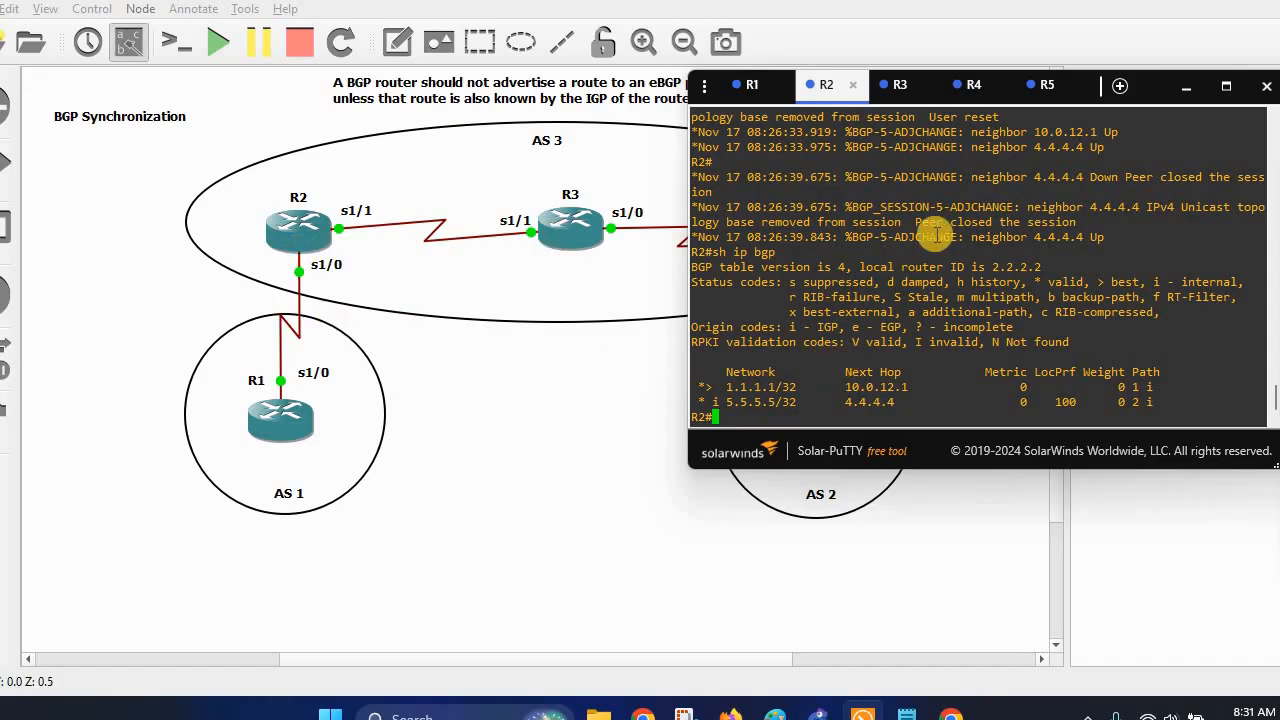
pyautogui.click(1183, 88)
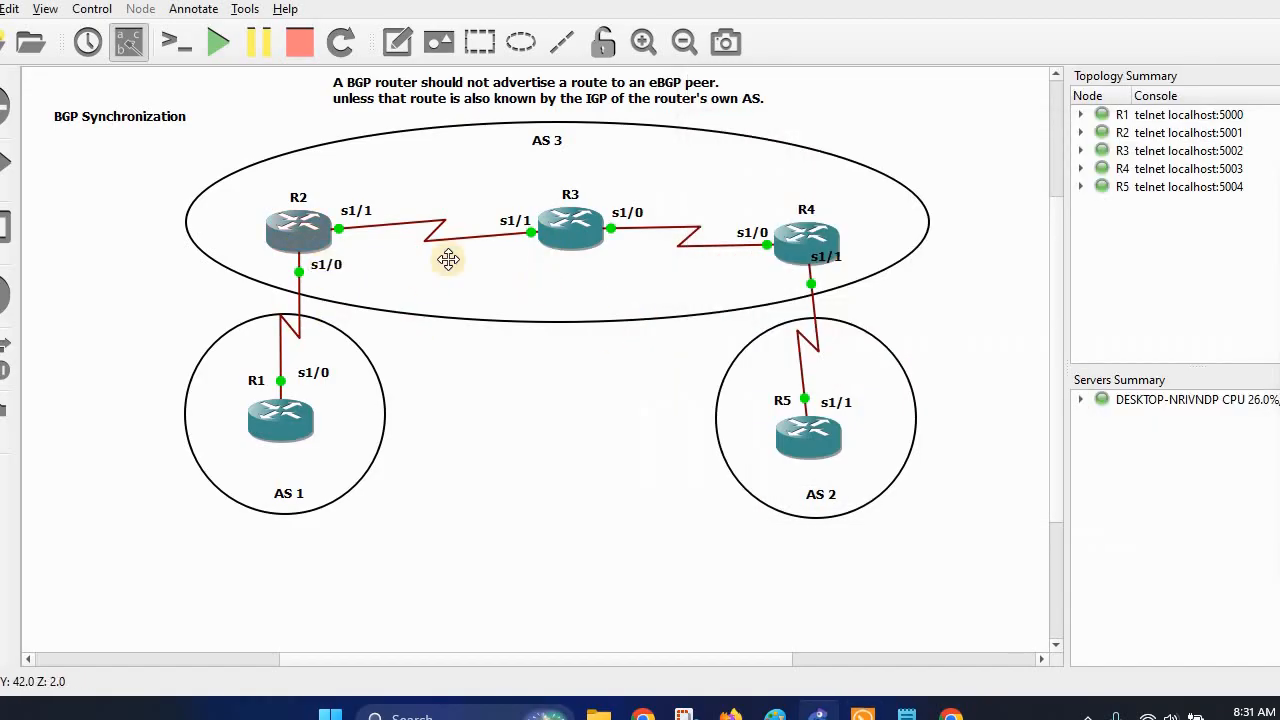
# Enter global configuration mode on R2 with conf t, briefly checking the BGP notes.
pyautogui.click(274, 438)
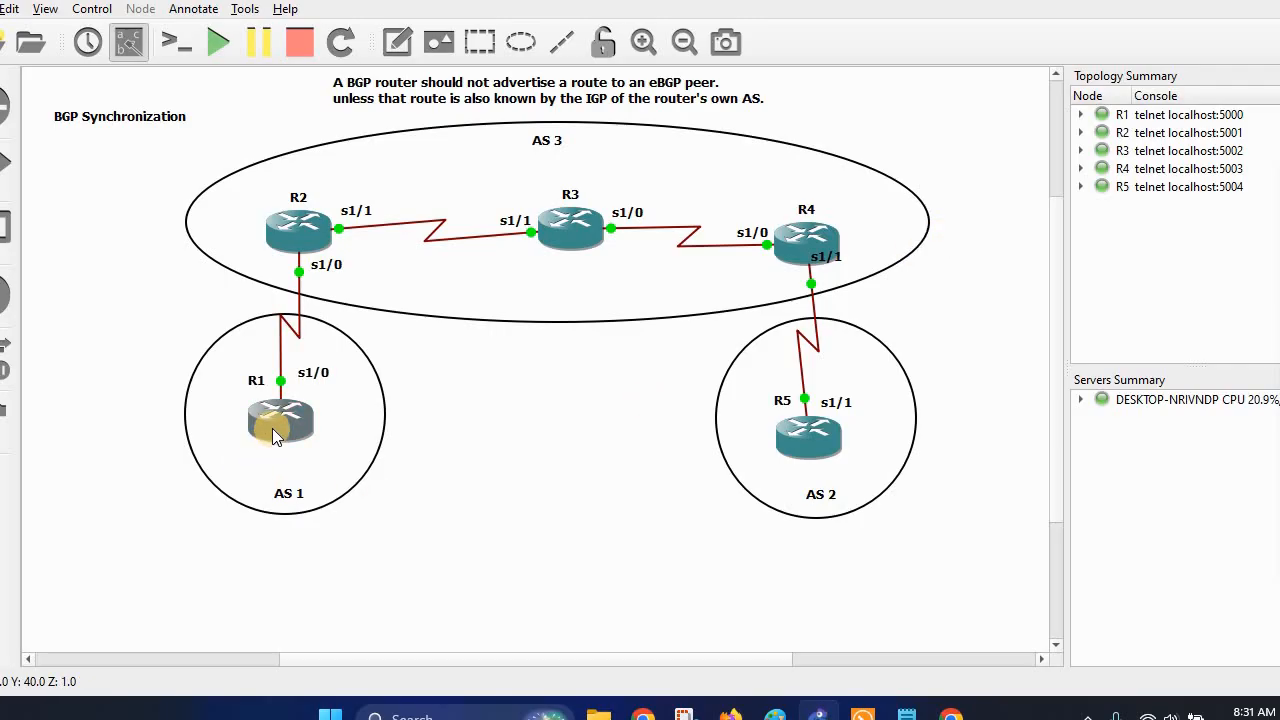
pyautogui.click(518, 537)
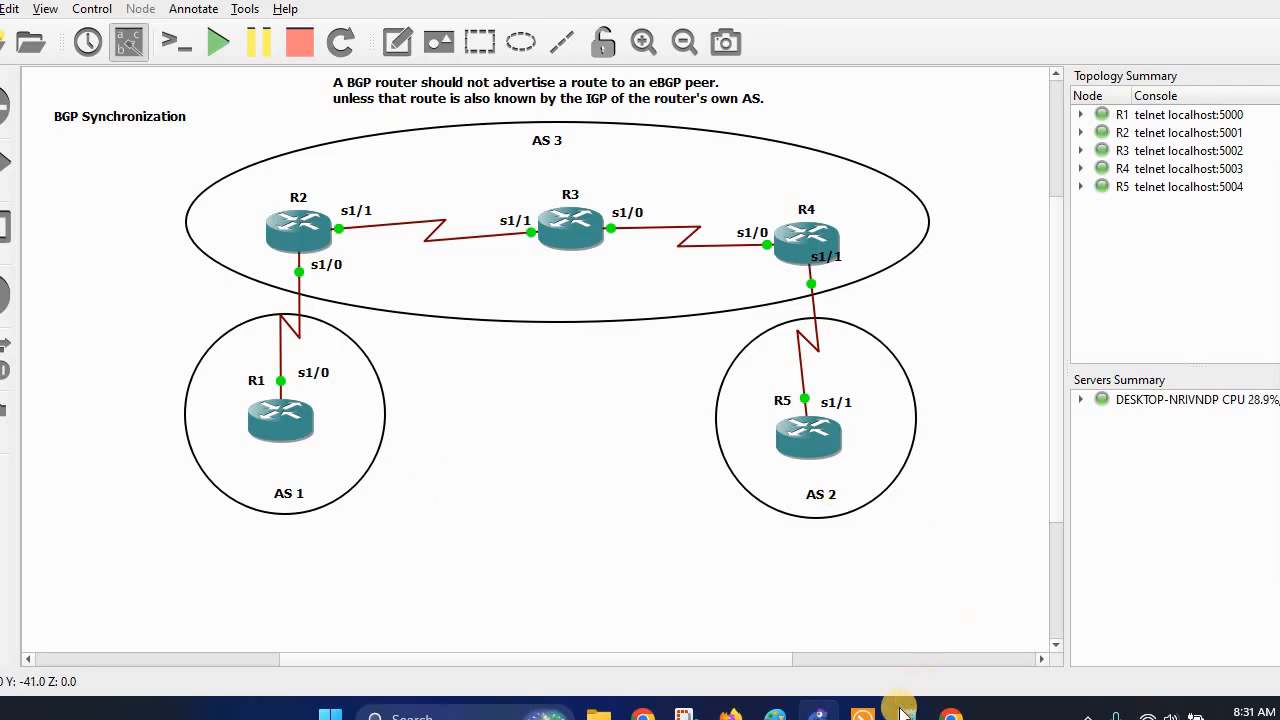
pyautogui.moveTo(860, 716)
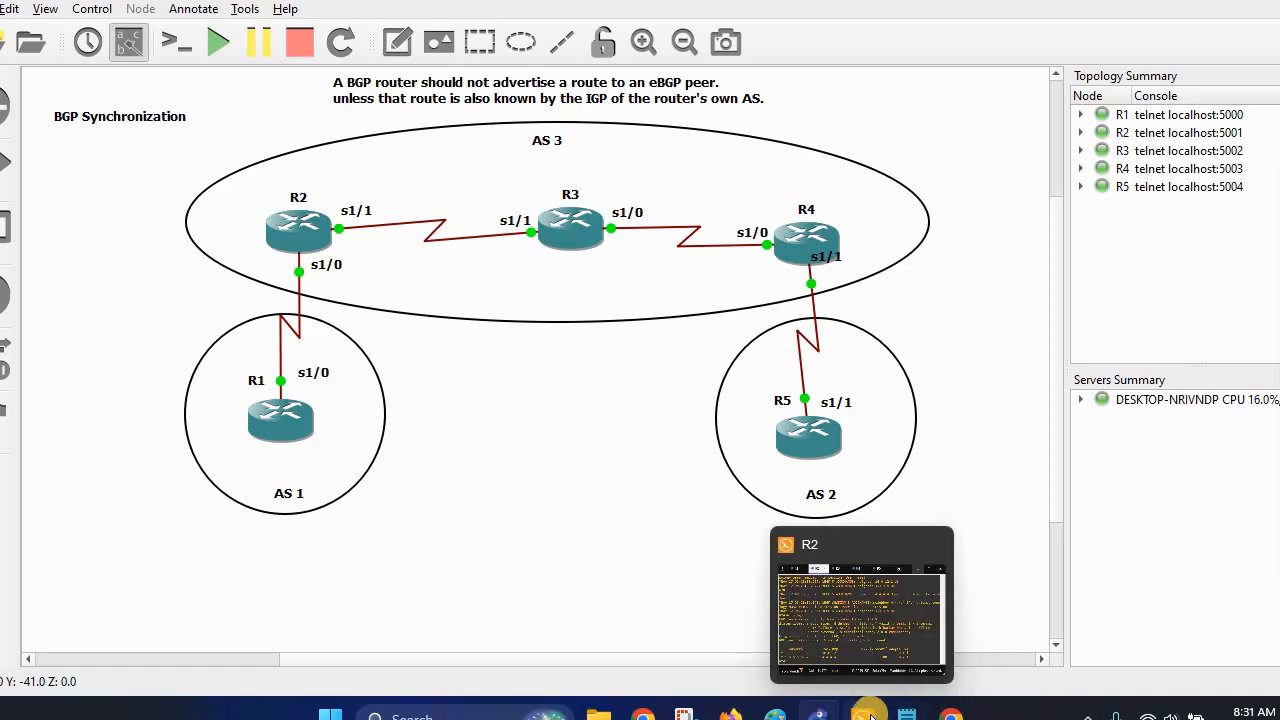
pyautogui.click(858, 717)
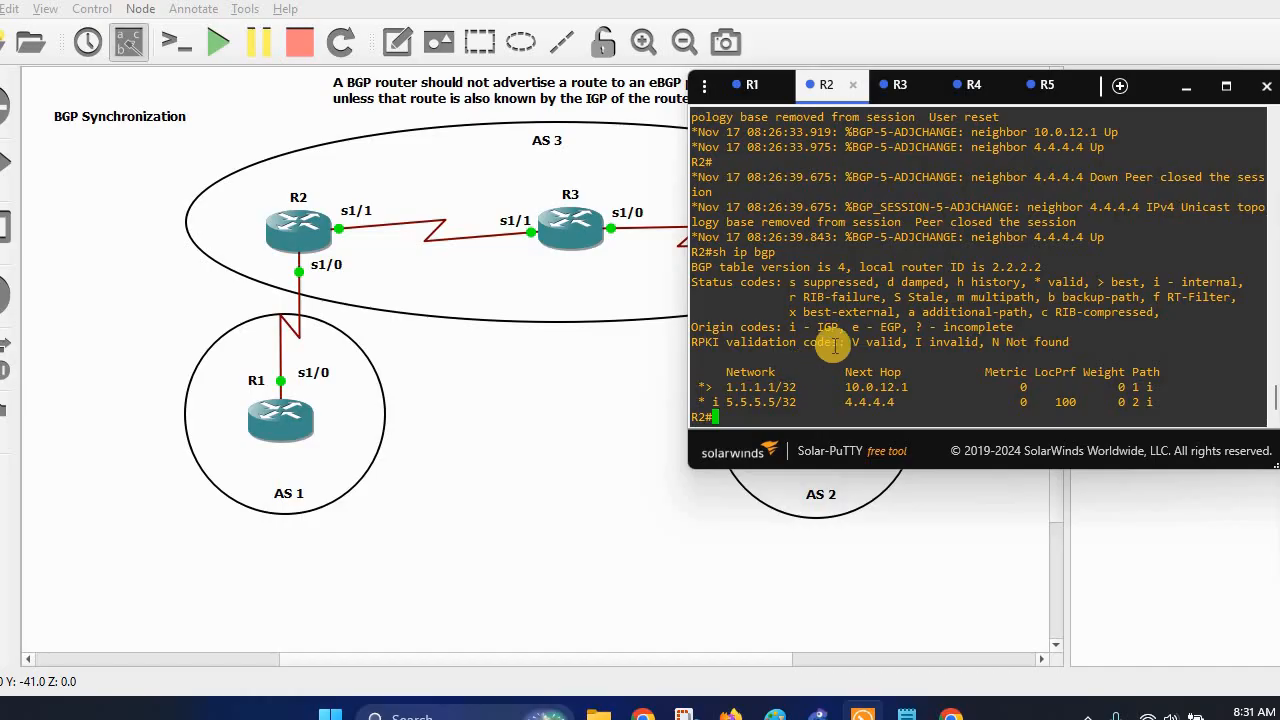
pyautogui.write('onf t')
pyautogui.press('Return')
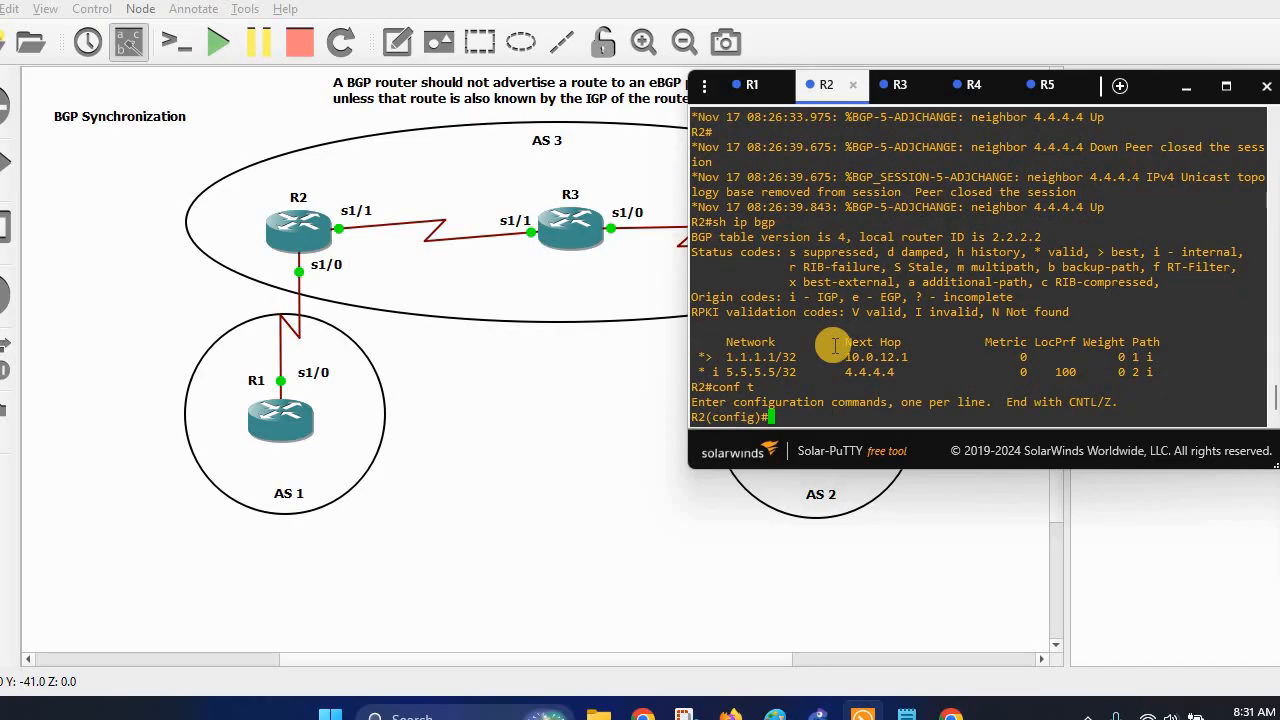
pyautogui.click(693, 471)
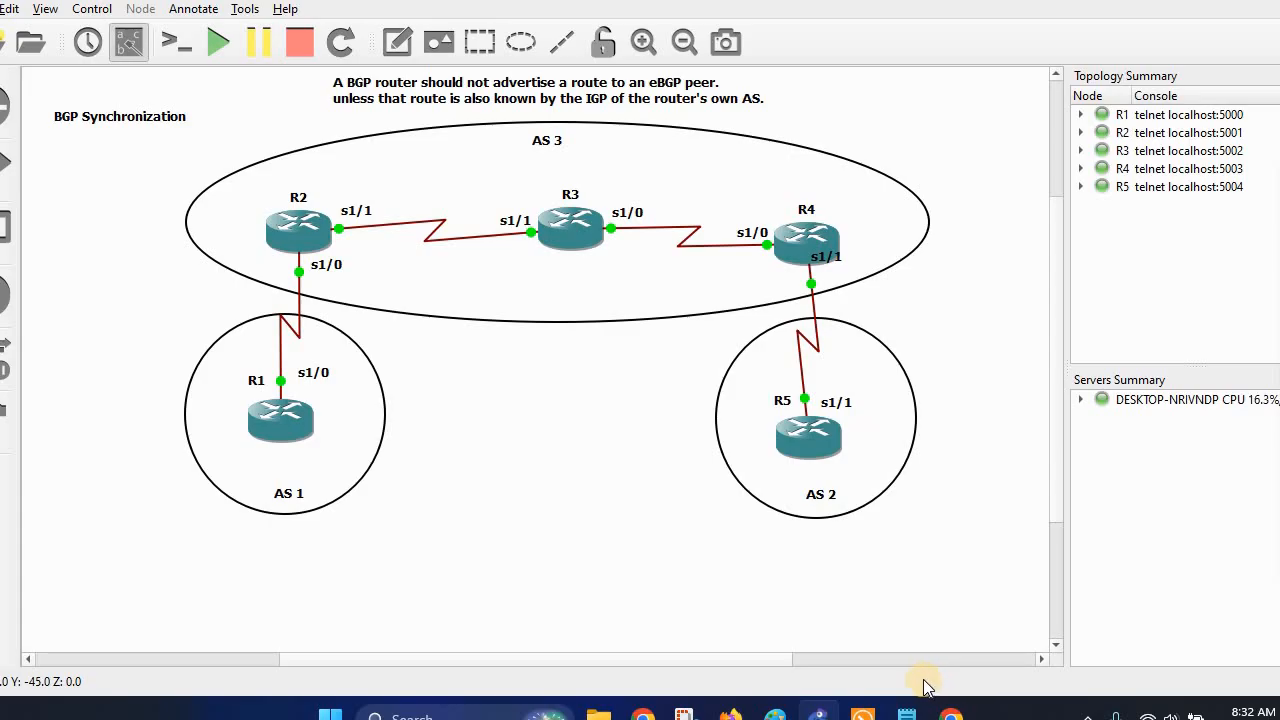
pyautogui.click(905, 714)
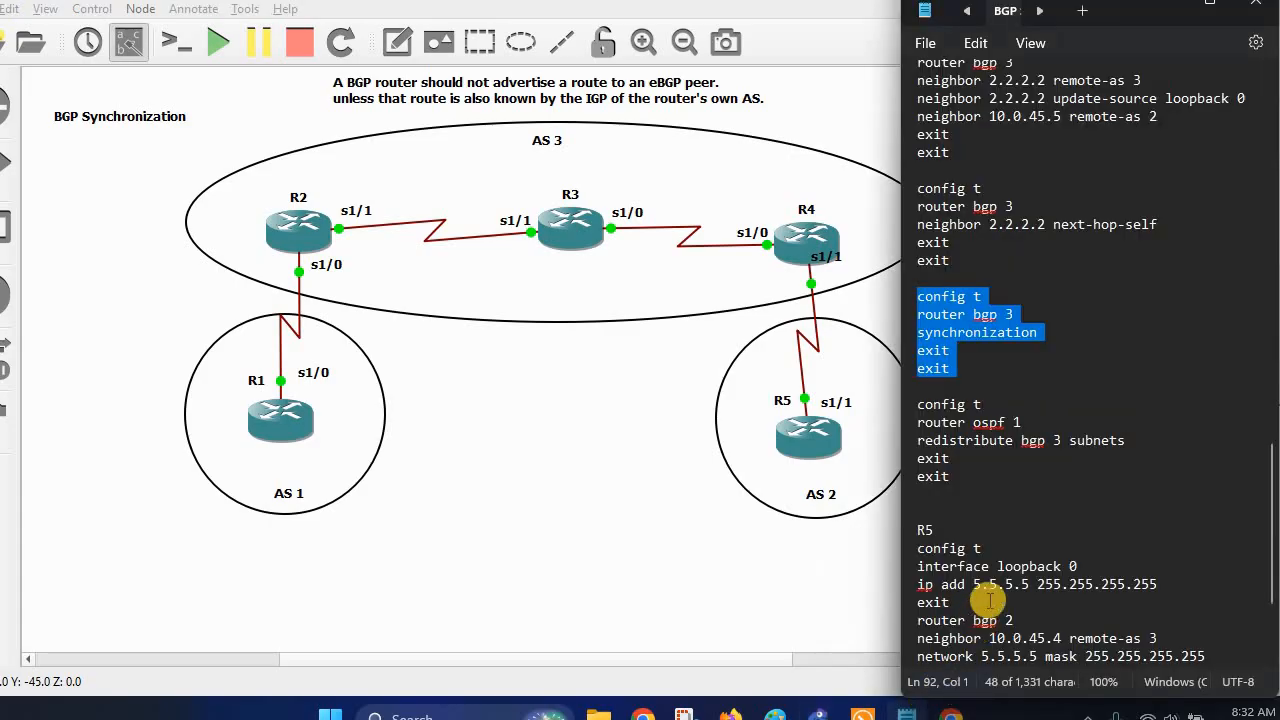
pyautogui.click(1166, 8)
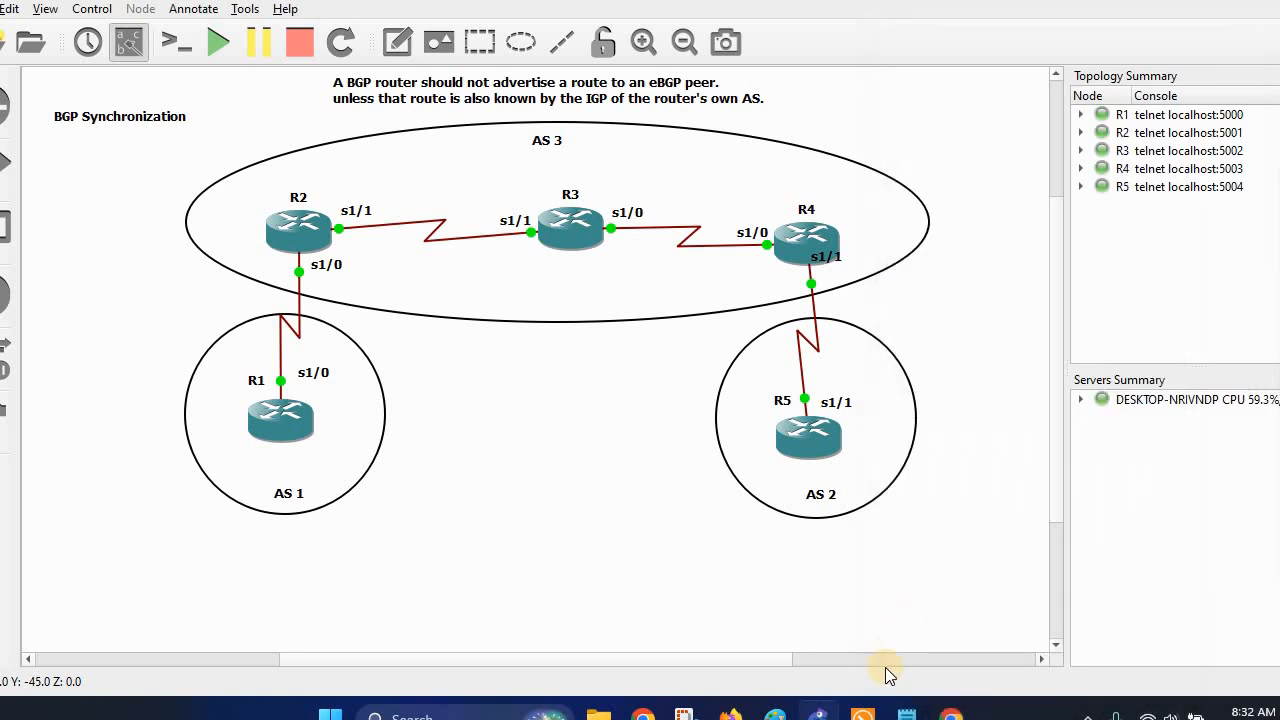
pyautogui.click(864, 714)
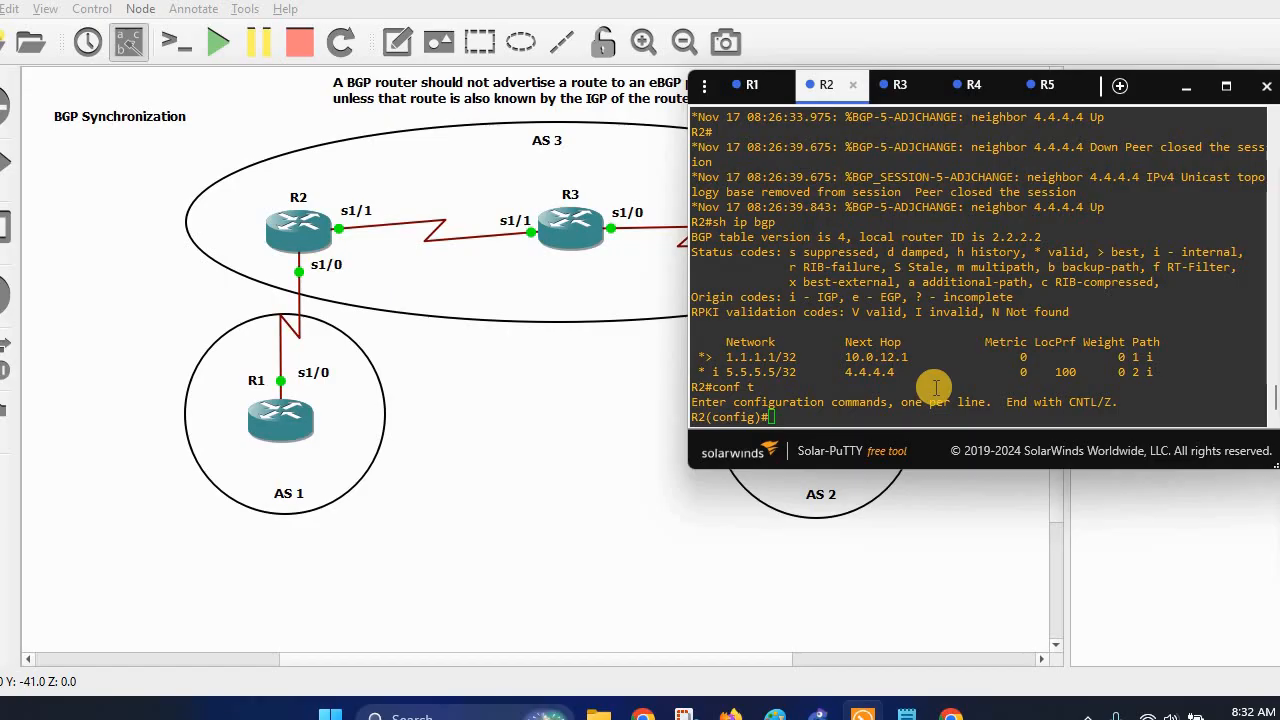
# Disable BGP synchronization under router bgp 3 on R2.
pyautogui.click(948, 420)
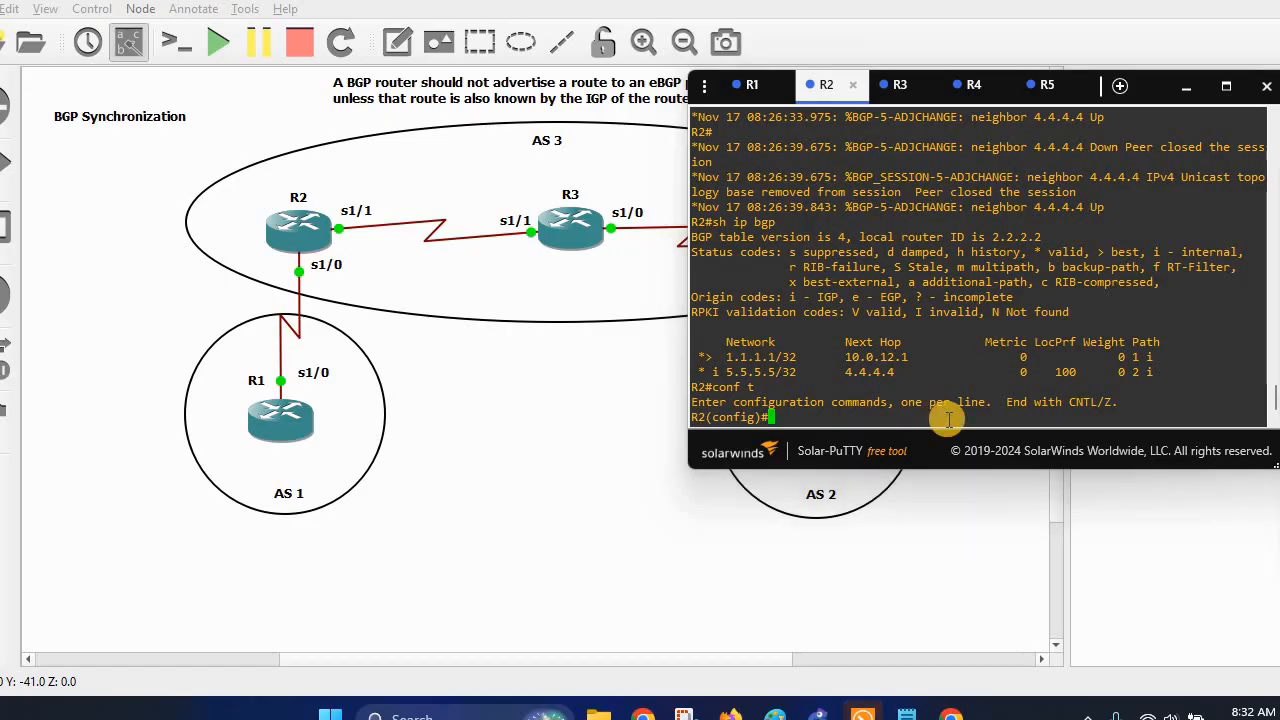
pyautogui.write('router bgp ')
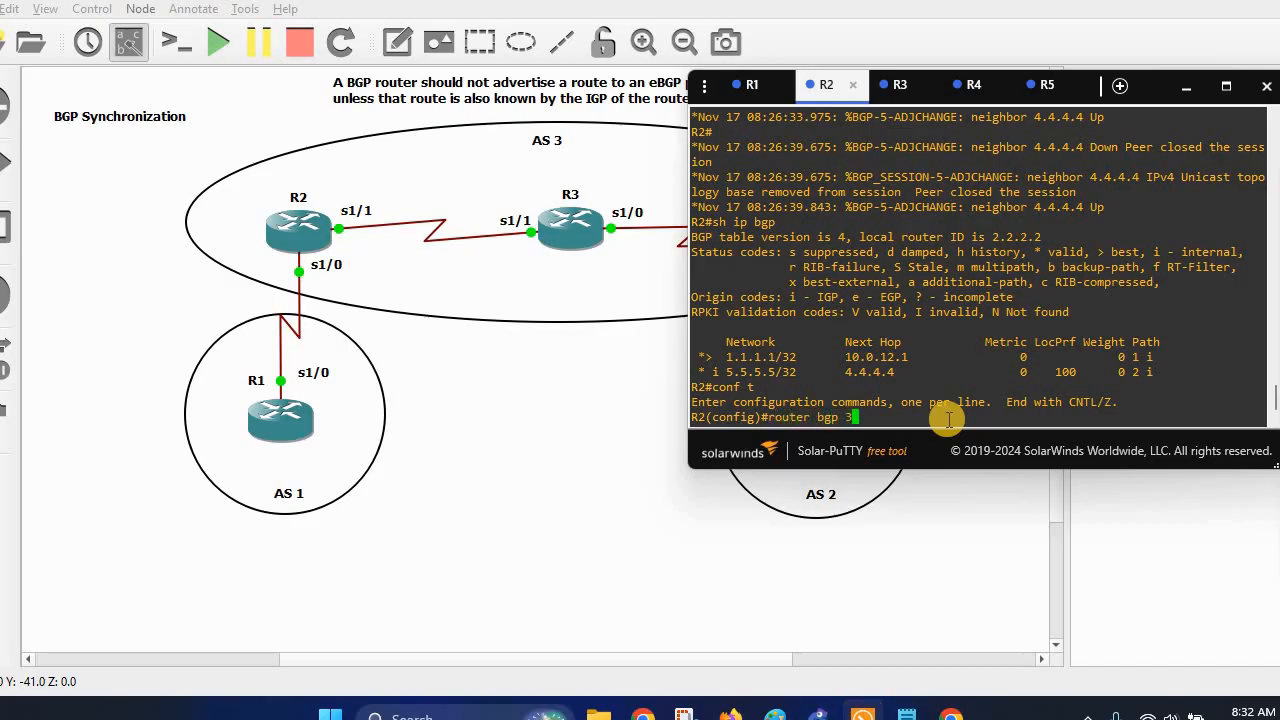
pyautogui.write('3')
pyautogui.press('Return')
pyautogui.write('no syn')
pyautogui.press('Tab')
pyautogui.press('Return')
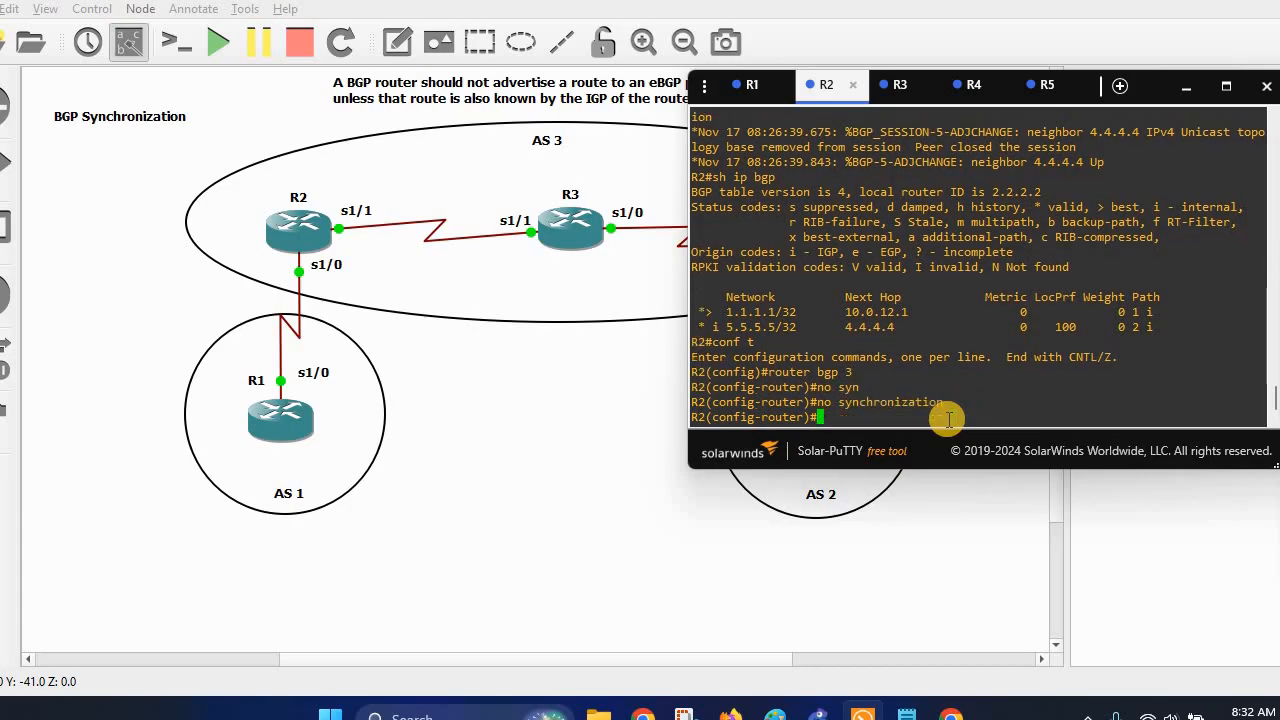
pyautogui.hotkey('ctrl', 'z')
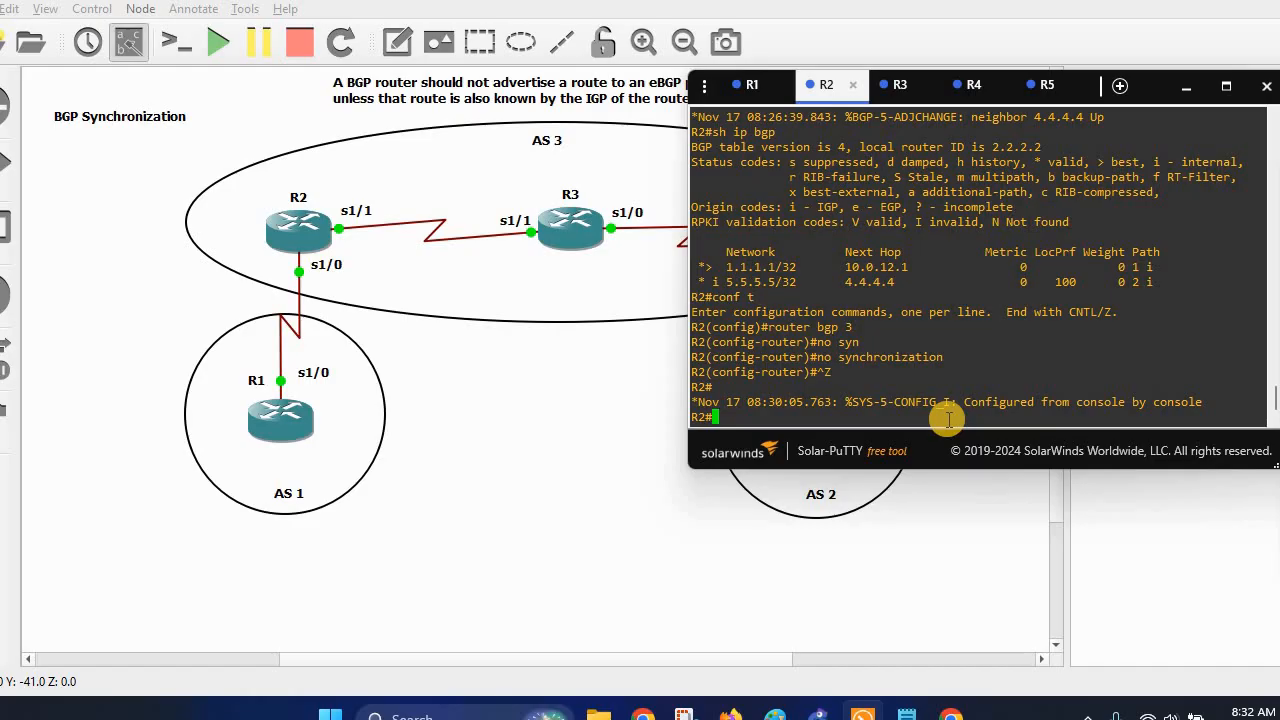
# Disable BGP synchronization under router bgp 3 on R4.
pyautogui.click(962, 84)
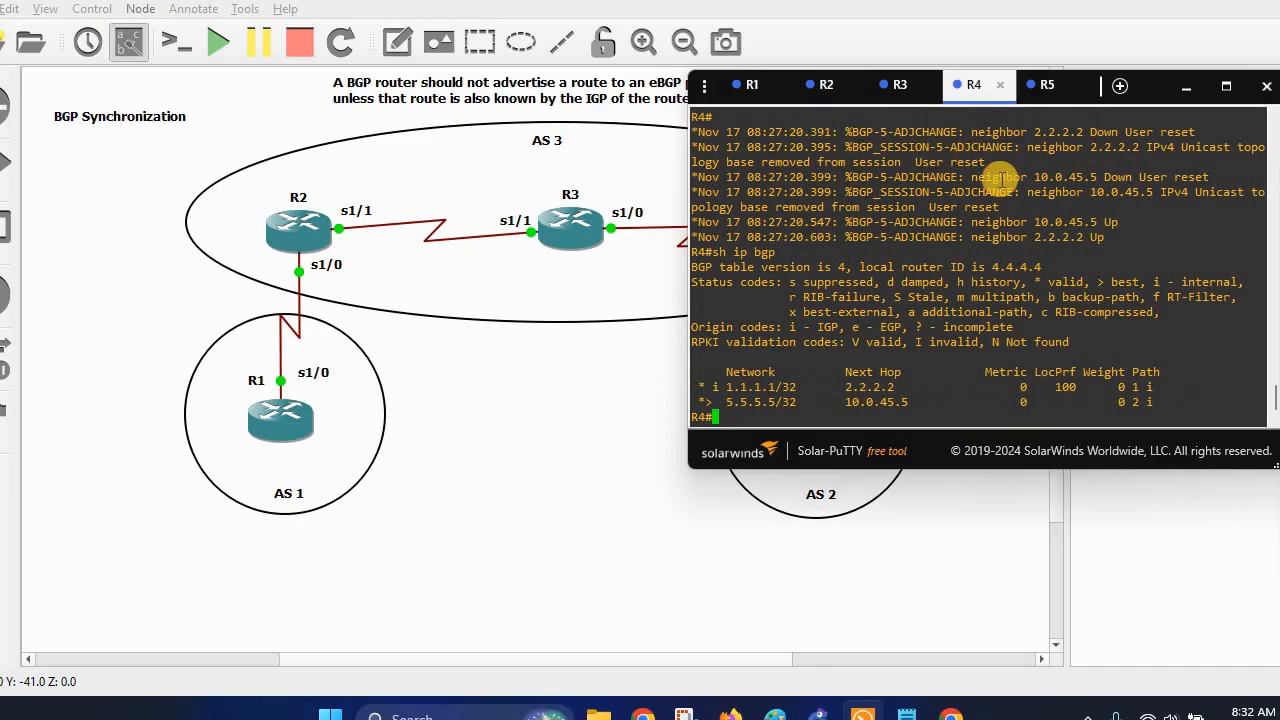
pyautogui.write('config t')
pyautogui.press('Return')
pyautogui.write('route')
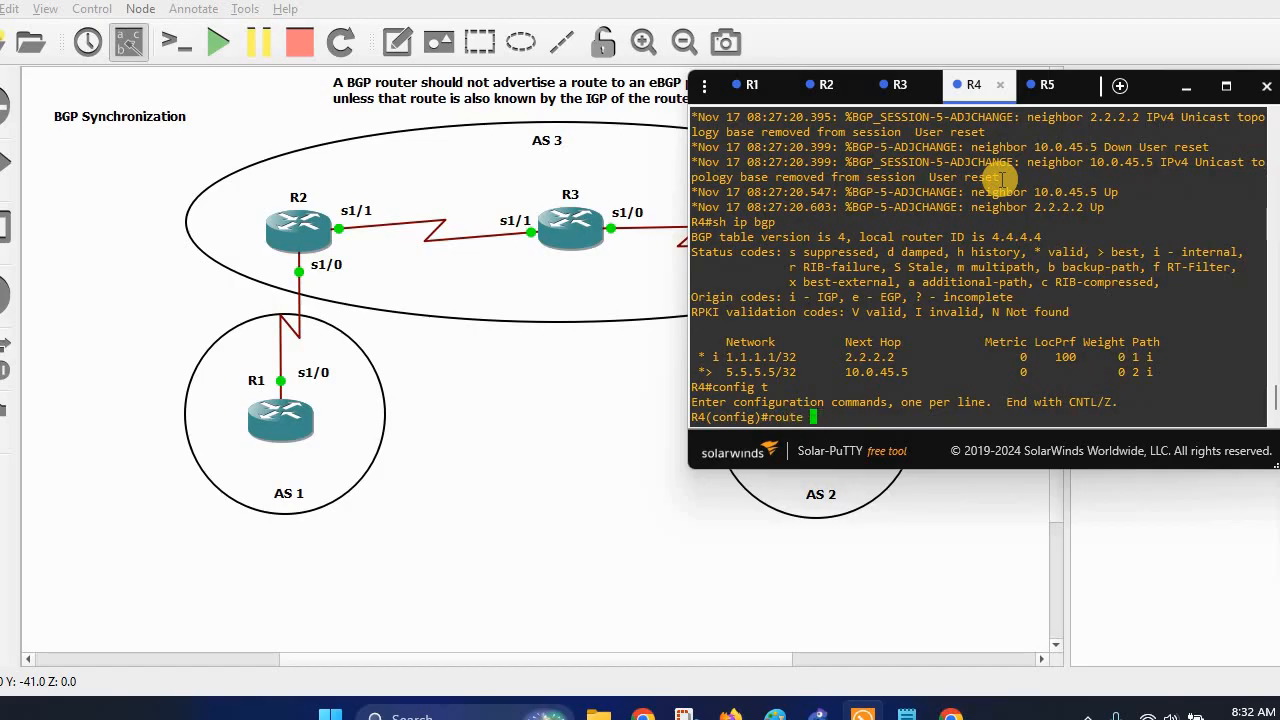
pyautogui.write(' bgp 3')
pyautogui.press('Return')
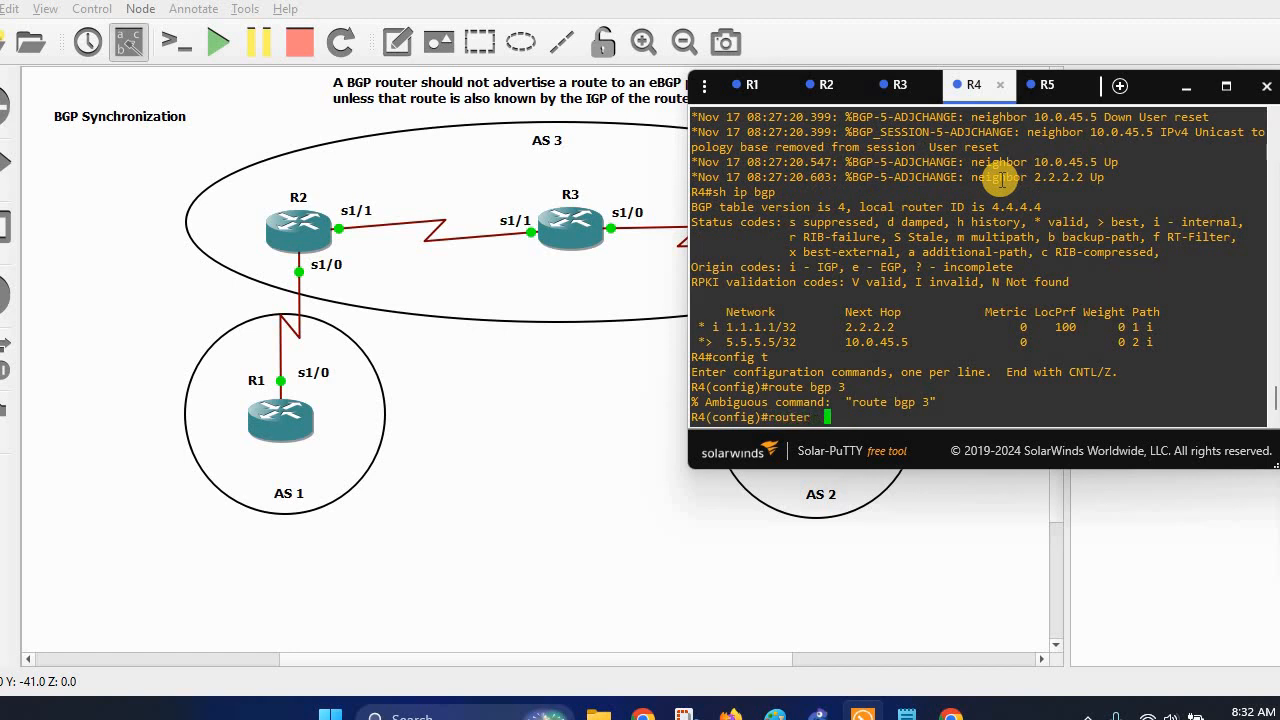
pyautogui.write('router  bgp 3')
pyautogui.press('Return')
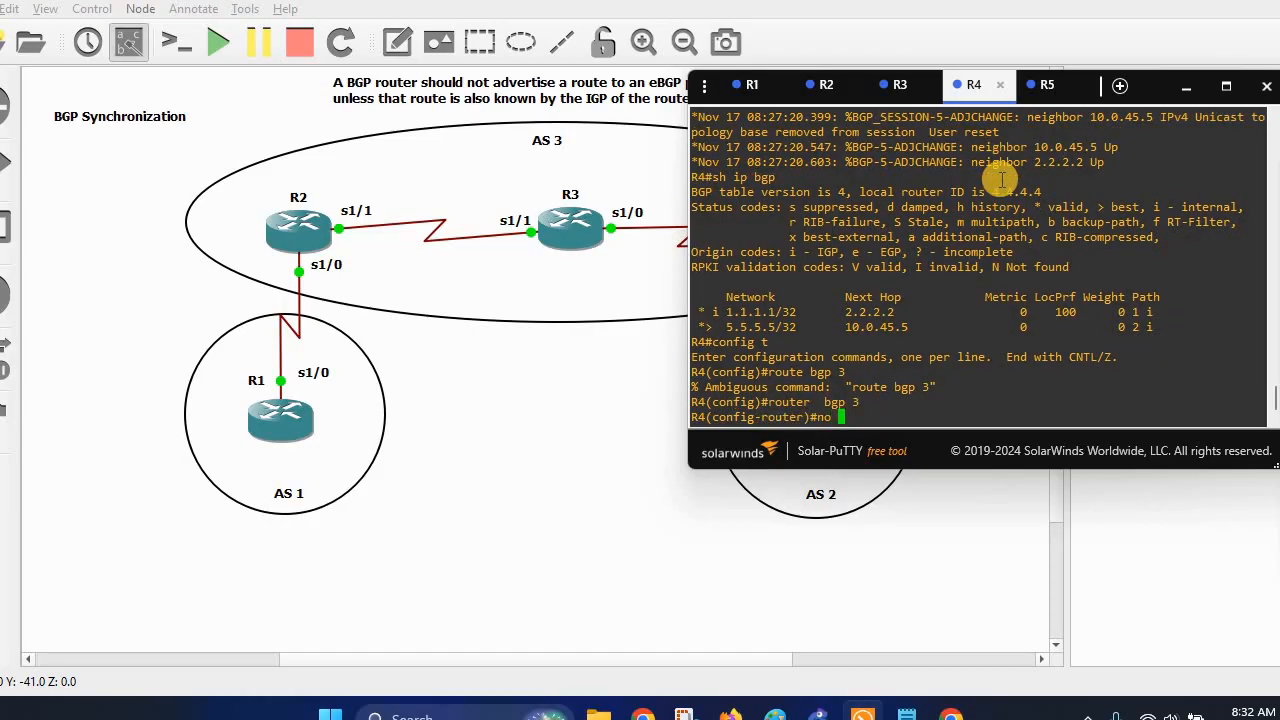
pyautogui.write('no syn')
pyautogui.press('Tab')
pyautogui.press('Return')
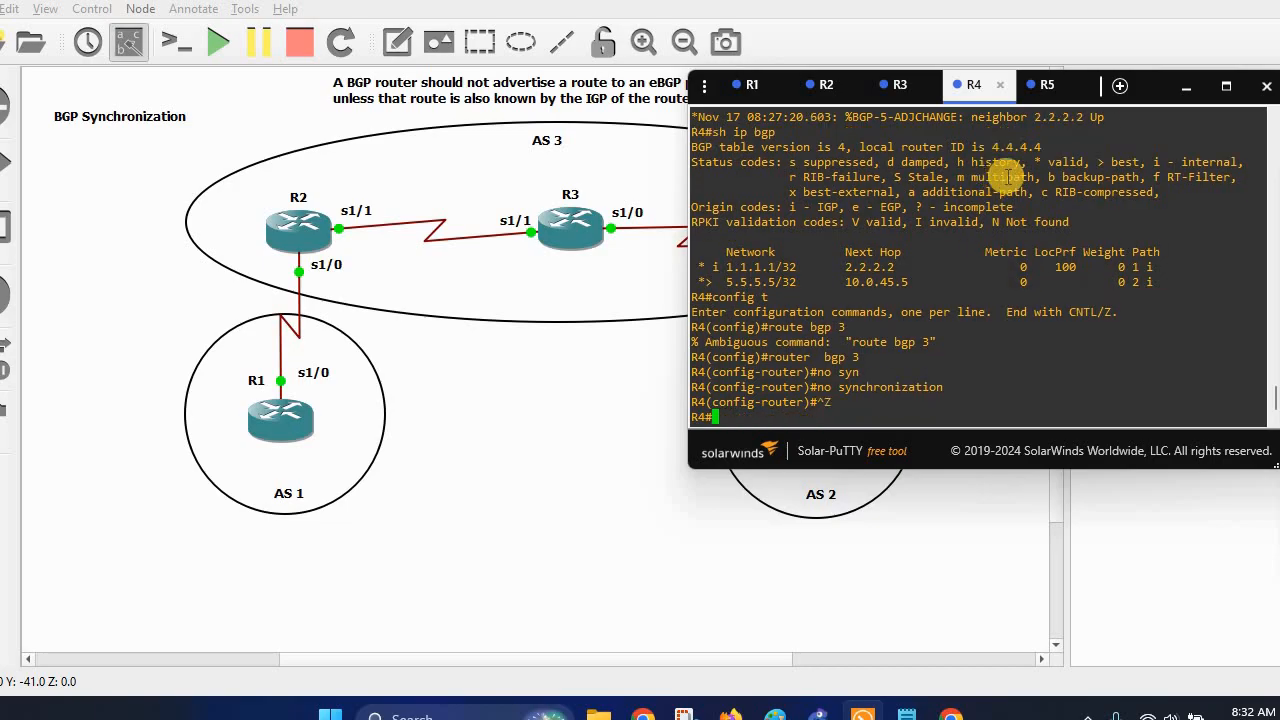
pyautogui.hotkey('ctrl', 'z')
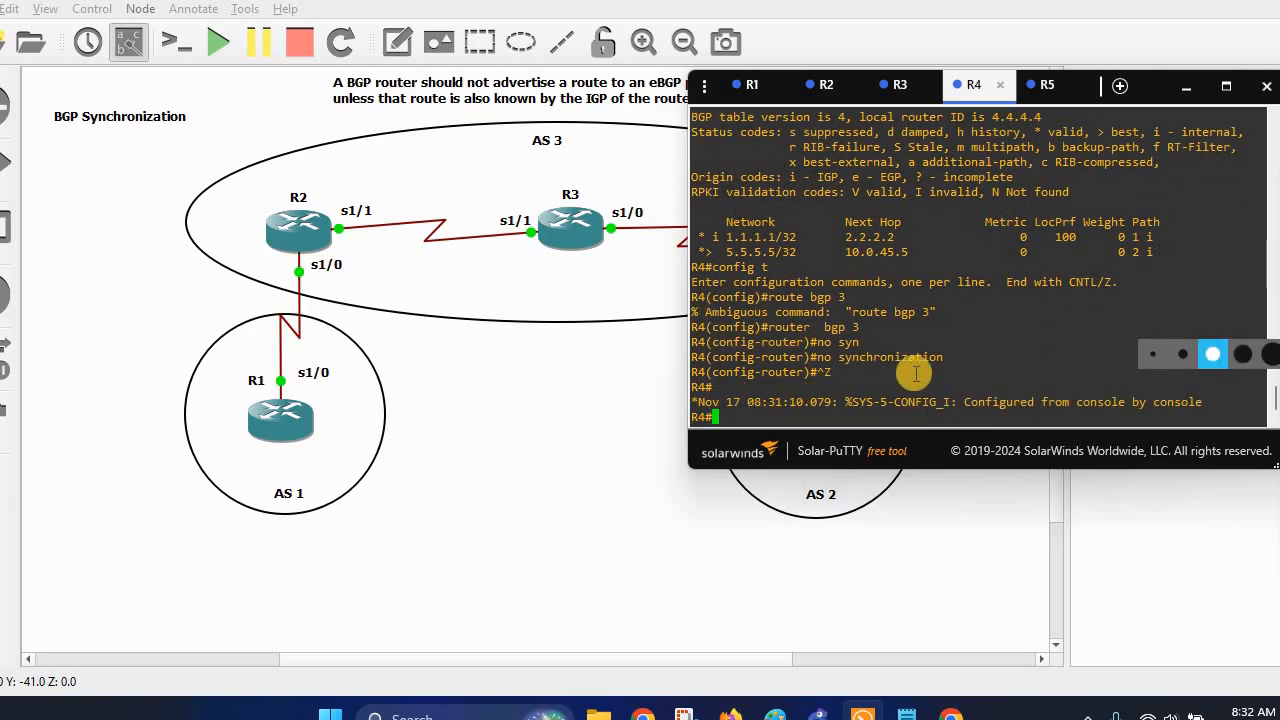
# Reset all BGP sessions with clear ip bgp * on R4 and then R2.
pyautogui.write('clear ip bgp *')
pyautogui.press('Return')
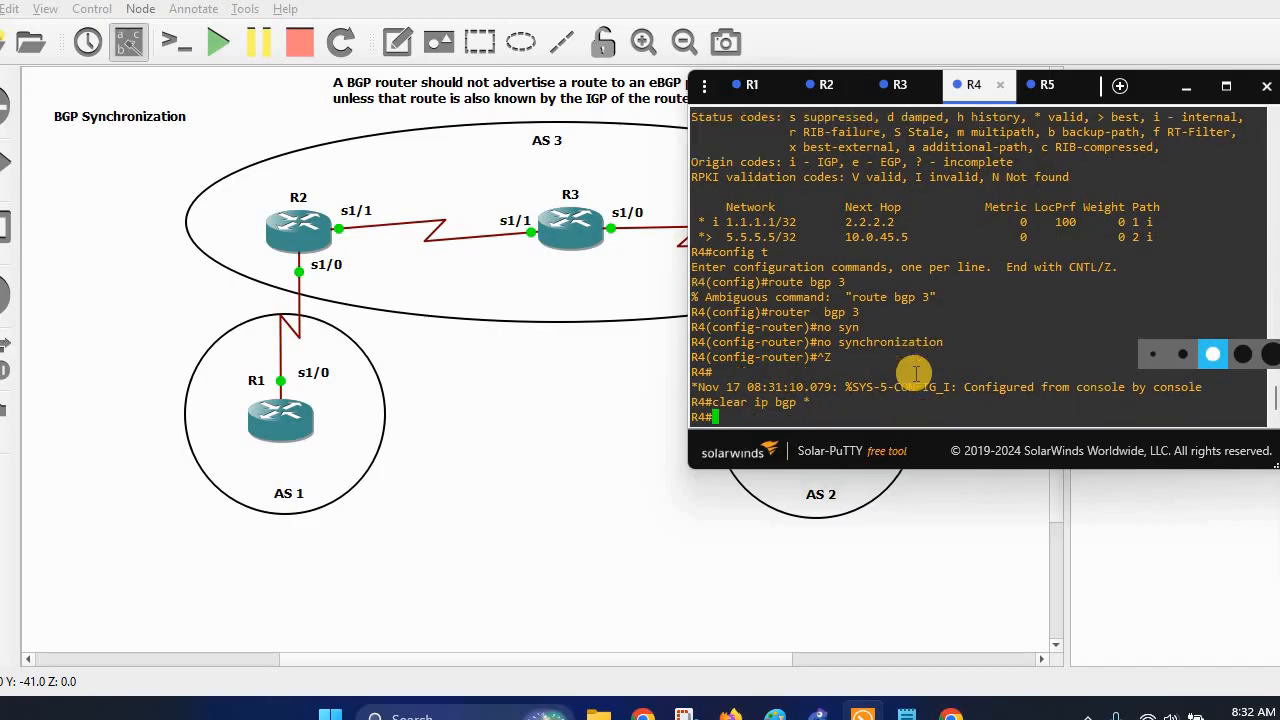
pyautogui.click(812, 86)
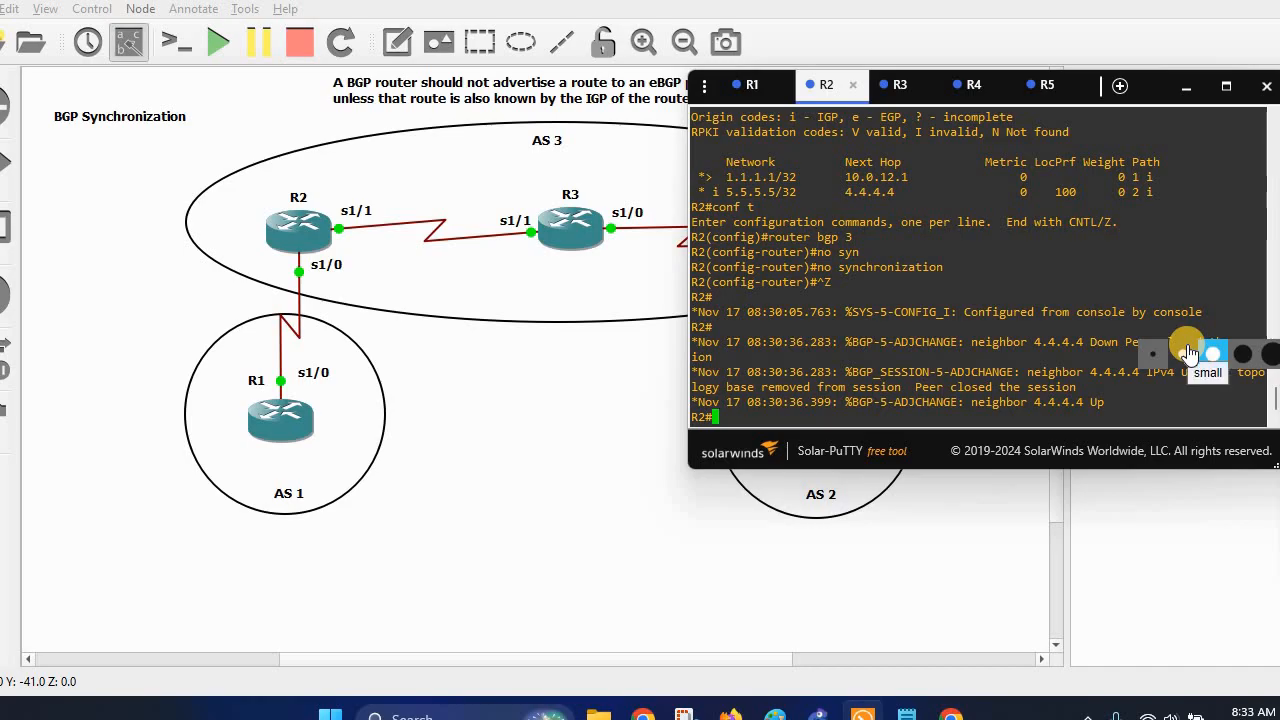
pyautogui.write('clear ip bgp *')
pyautogui.press('Return')
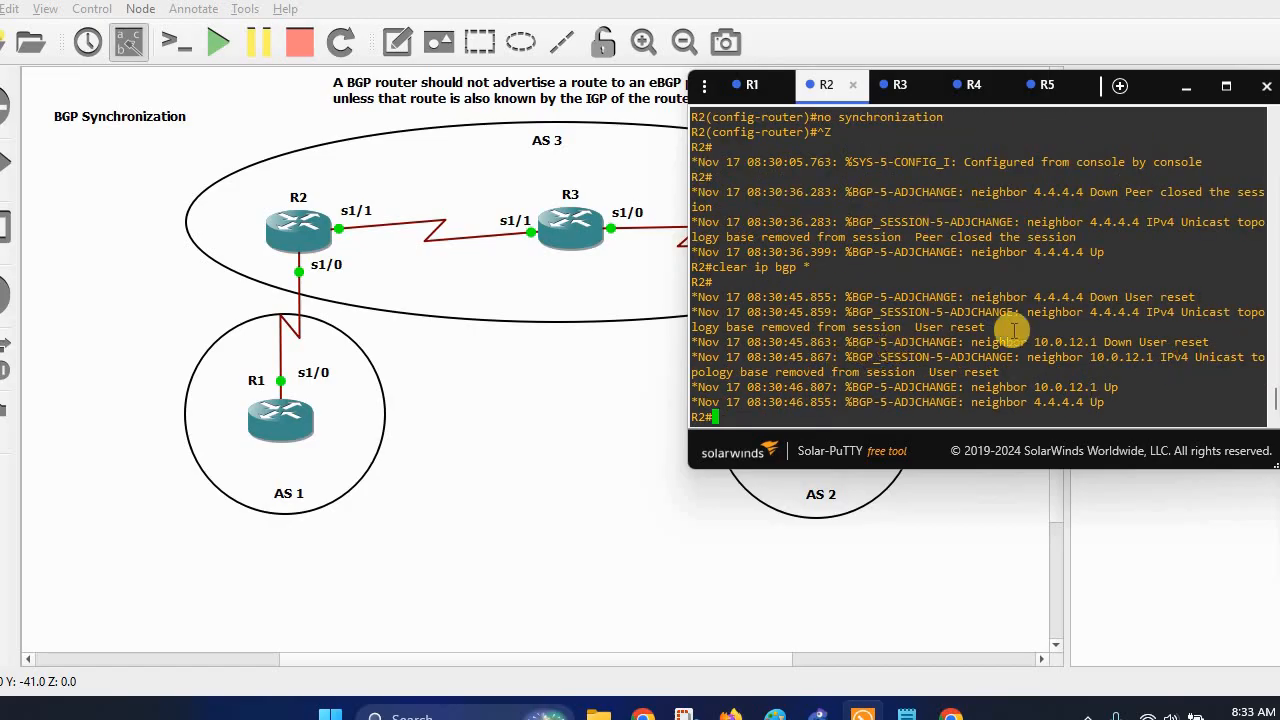
# Refresh R1's BGP table and highlight its new route to 5.5.5.5/32.
pyautogui.click(748, 85)
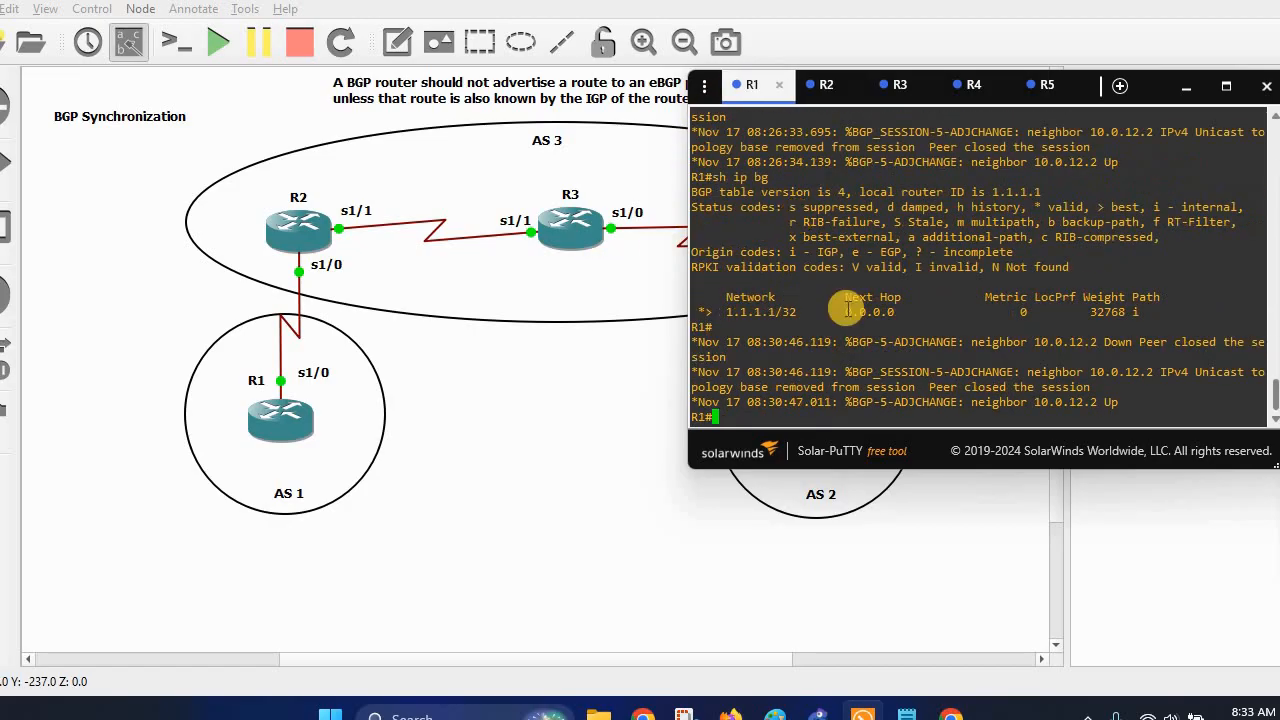
pyautogui.moveTo(705, 312); pyautogui.dragTo(1146, 311)
pyautogui.click(956, 348)
pyautogui.write('sh ip bg')
pyautogui.press('Return')
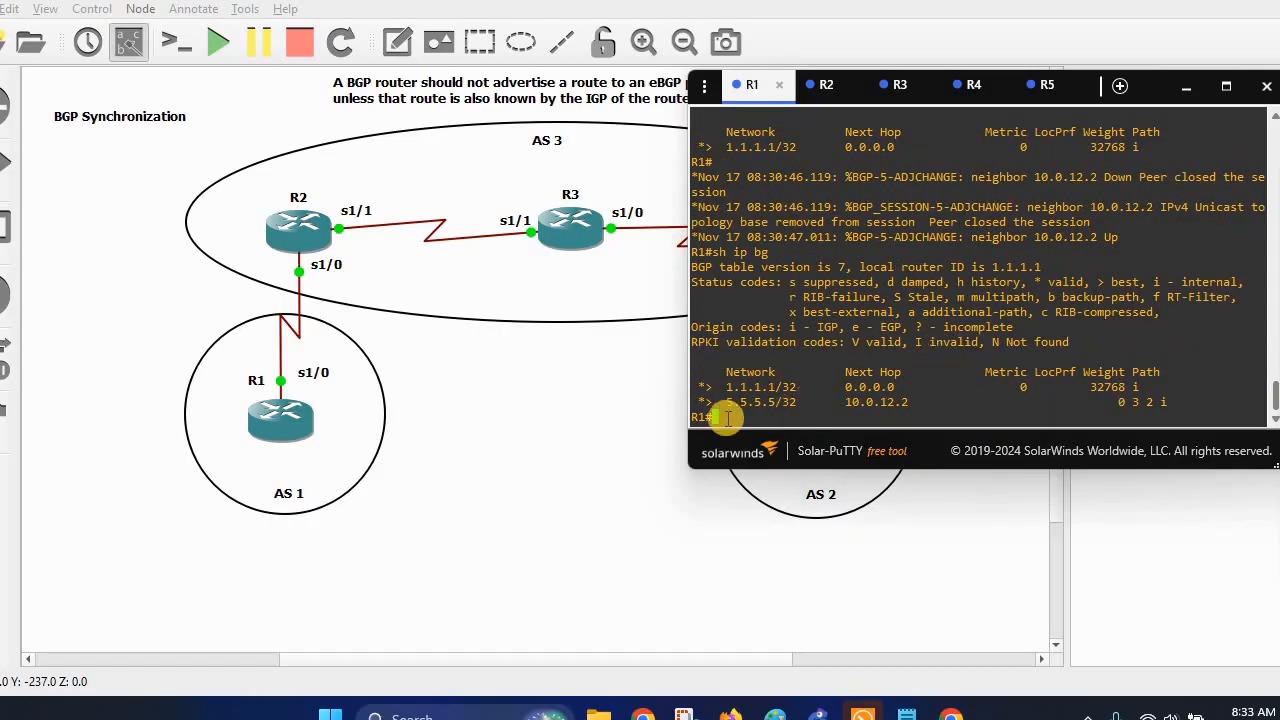
pyautogui.moveTo(703, 402); pyautogui.dragTo(949, 405)
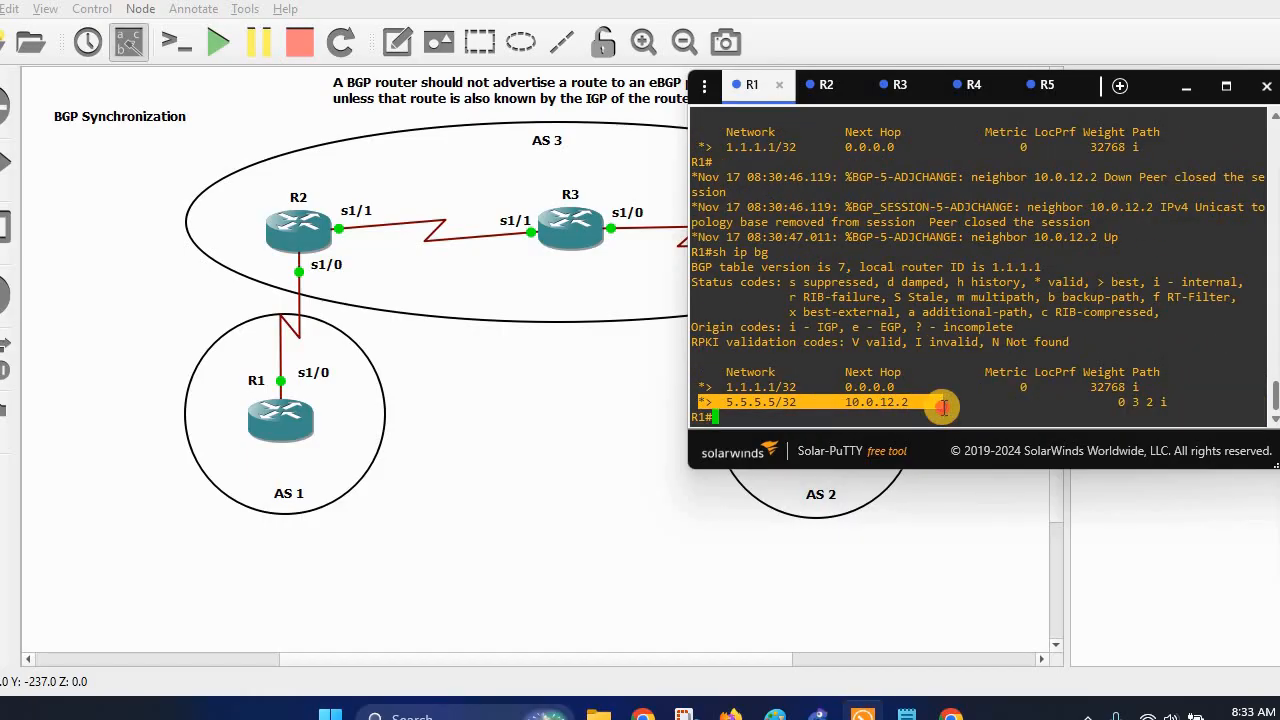
# Refresh R5's BGP table and highlight its 1.1.1.1/32 route.
pyautogui.click(1043, 88)
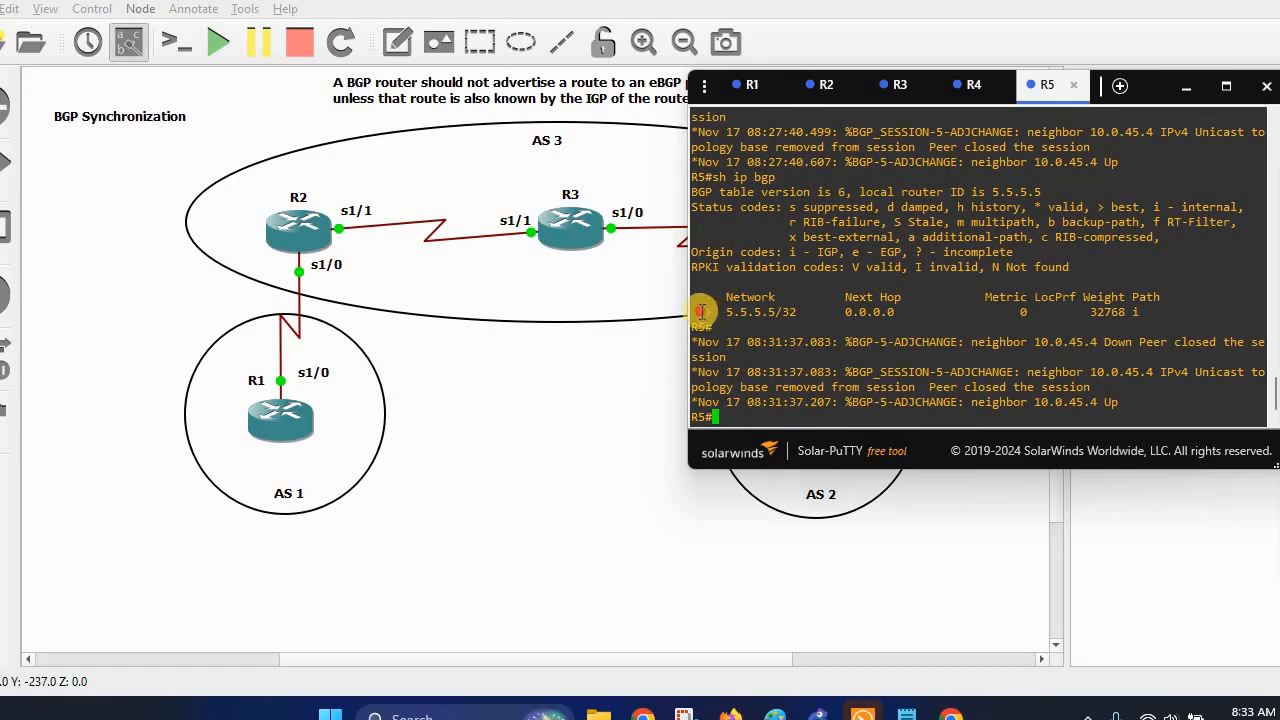
pyautogui.moveTo(703, 312); pyautogui.dragTo(866, 311)
pyautogui.click(870, 352)
pyautogui.write('sh ip bgp')
pyautogui.press('Return')
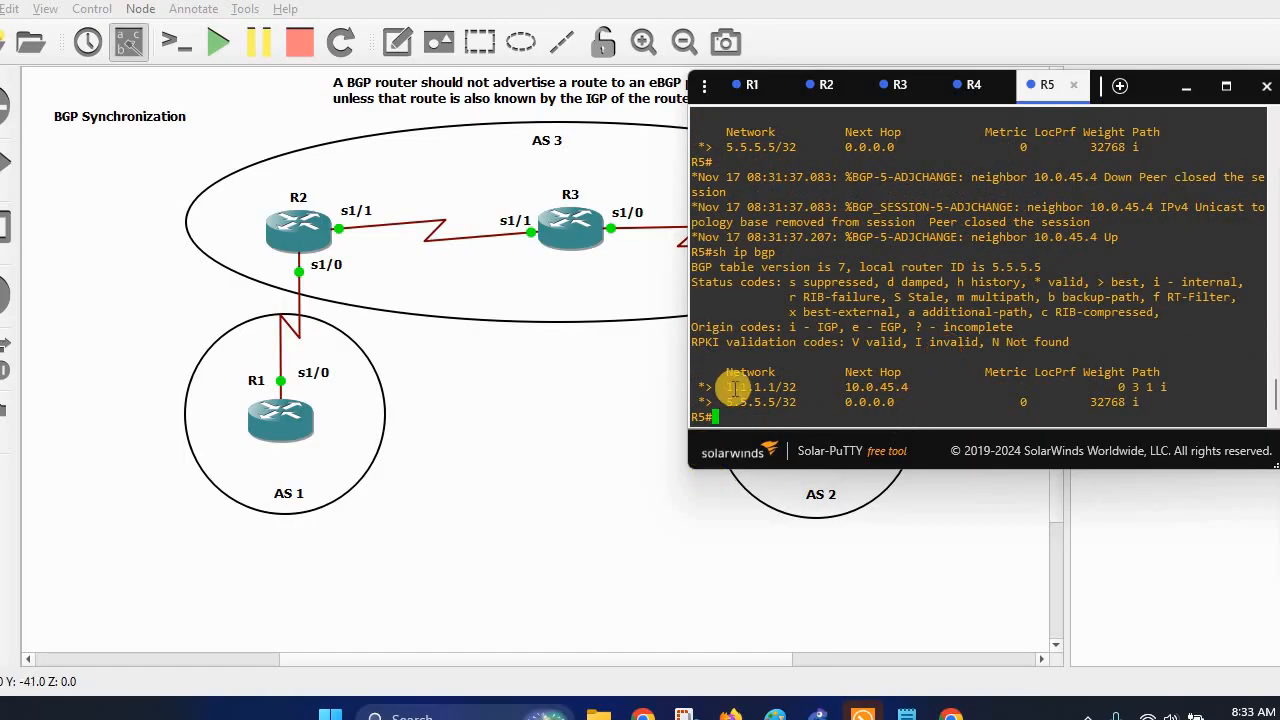
pyautogui.moveTo(700, 387); pyautogui.dragTo(906, 388)
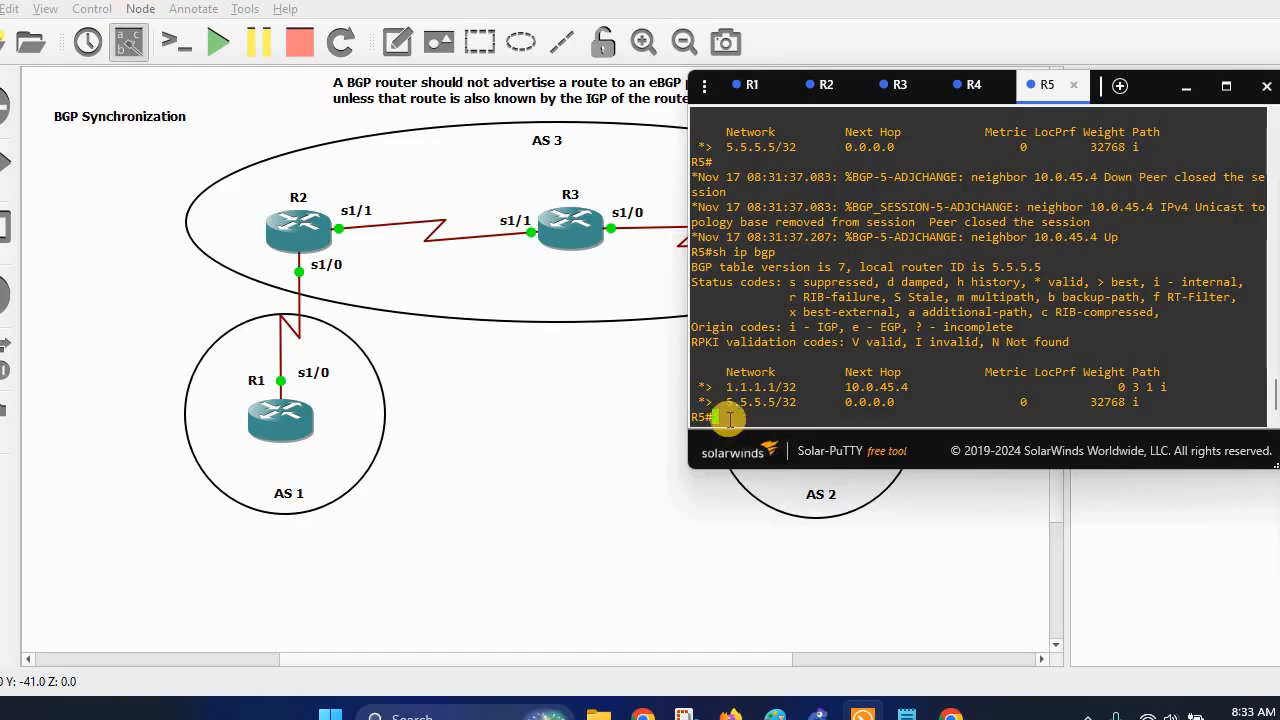
pyautogui.click(728, 387)
pyautogui.moveTo(727, 387); pyautogui.dragTo(746, 384)
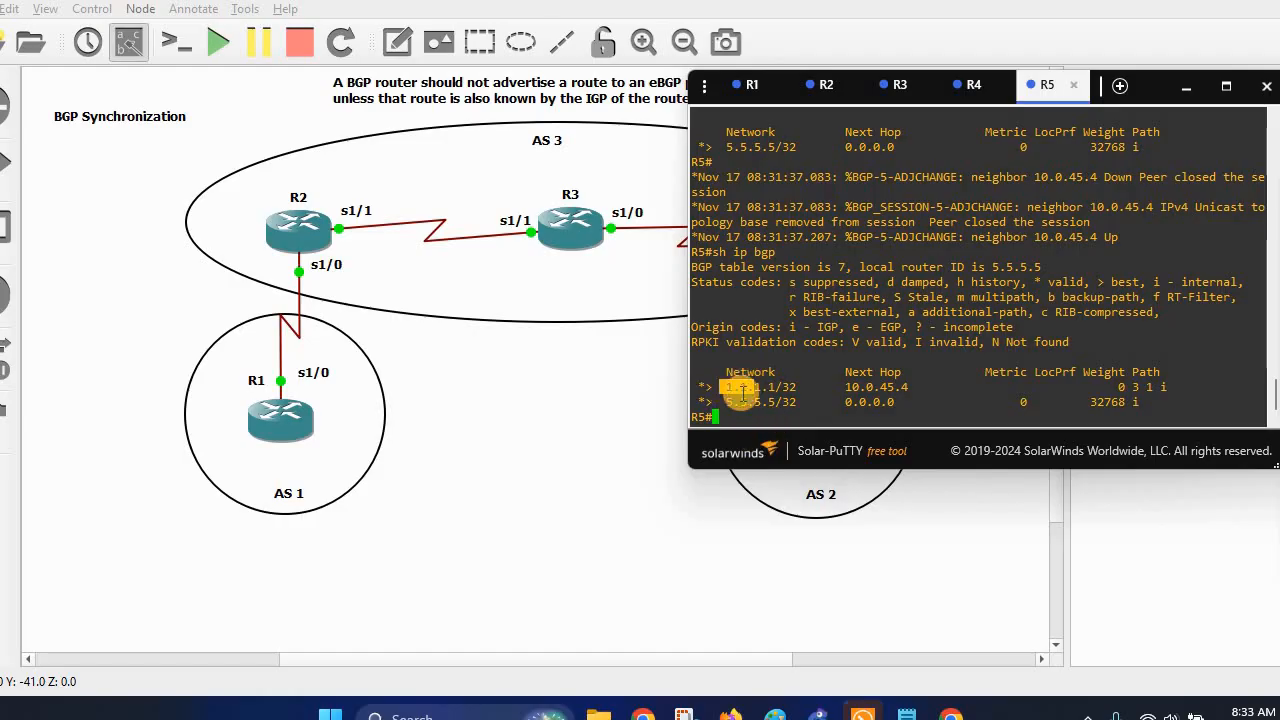
# Highlight R5's next hop 10.0.45.4 for 1.1.1.1 and move the console off R4 and R5.
pyautogui.click(878, 533)
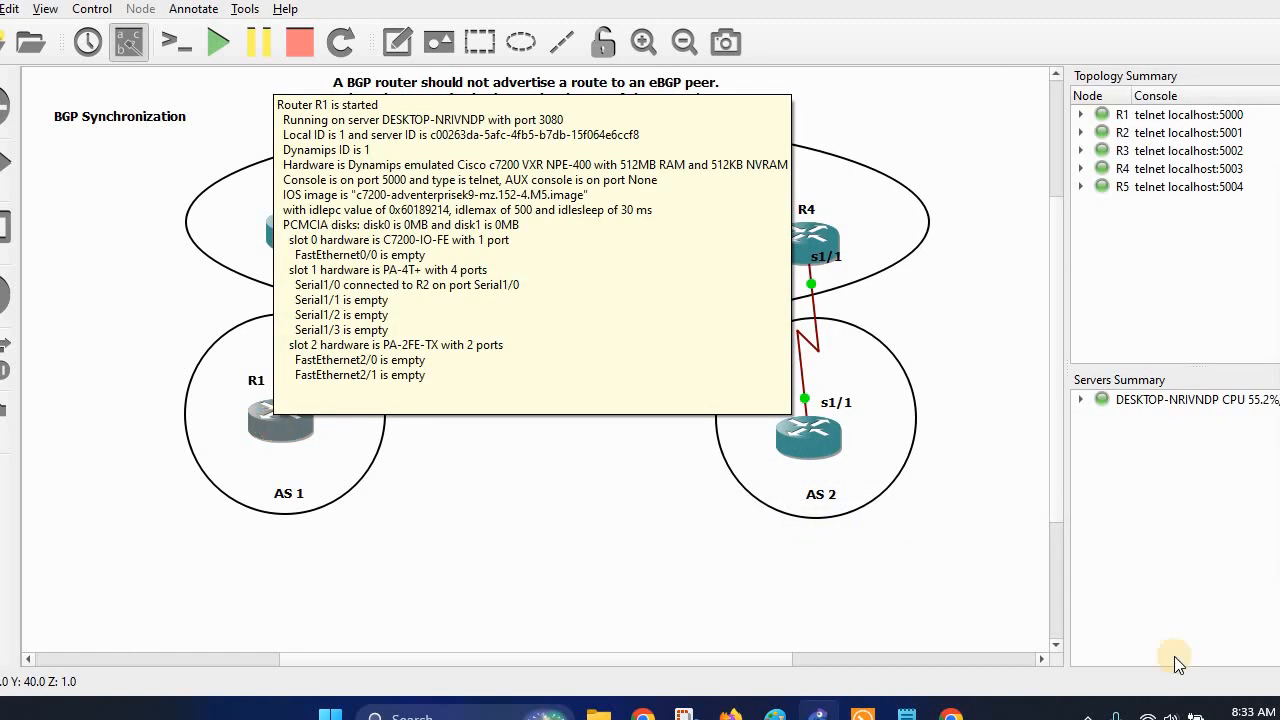
pyautogui.click(913, 712)
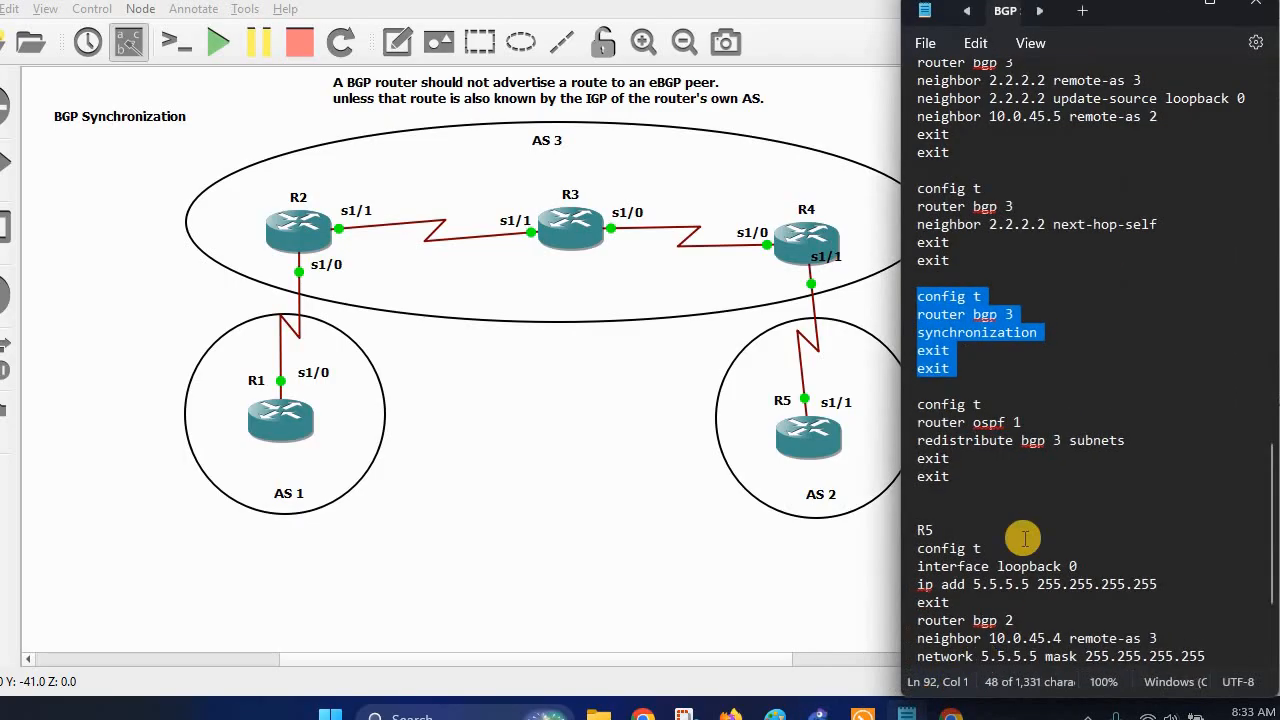
pyautogui.click(1175, 10)
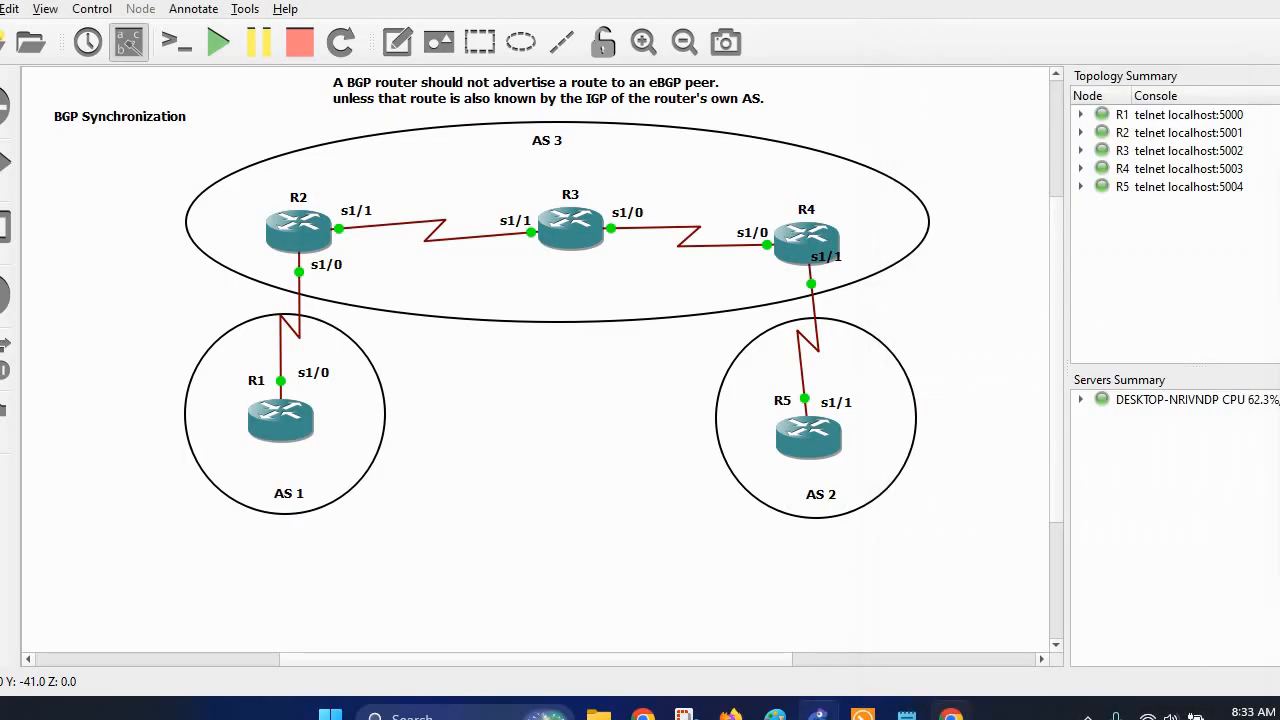
pyautogui.click(862, 712)
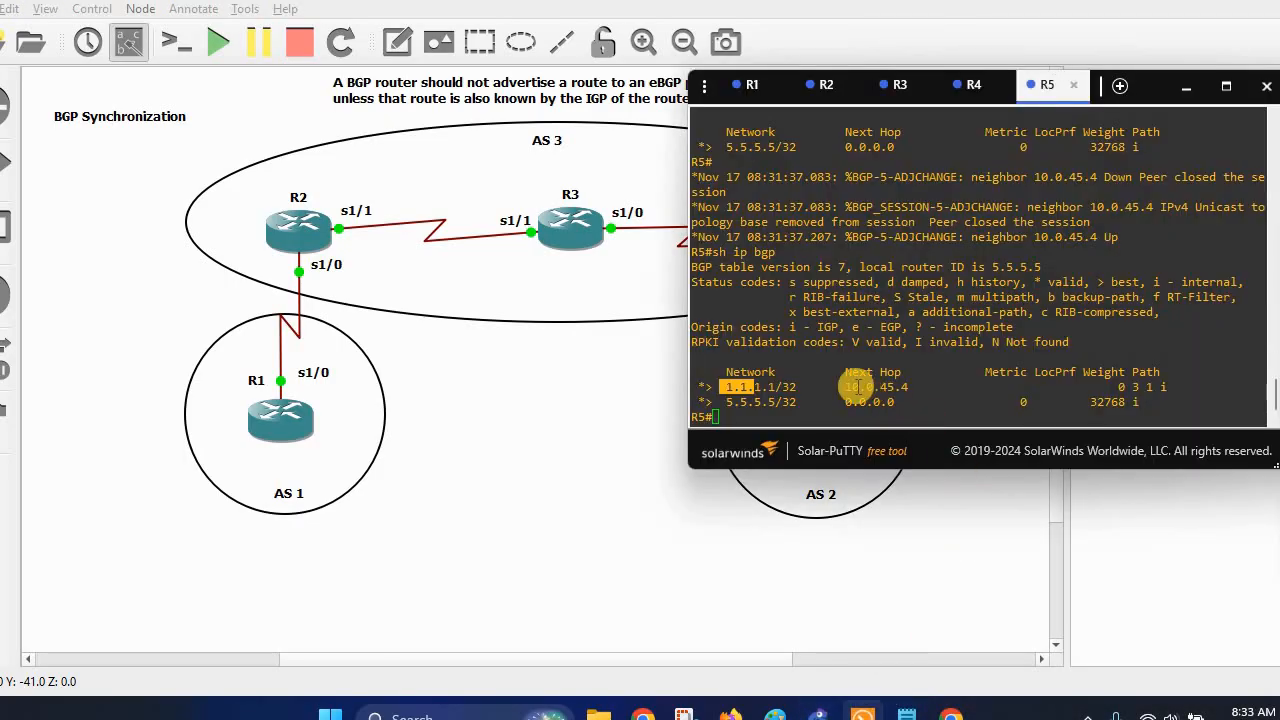
pyautogui.moveTo(845, 386); pyautogui.dragTo(906, 386)
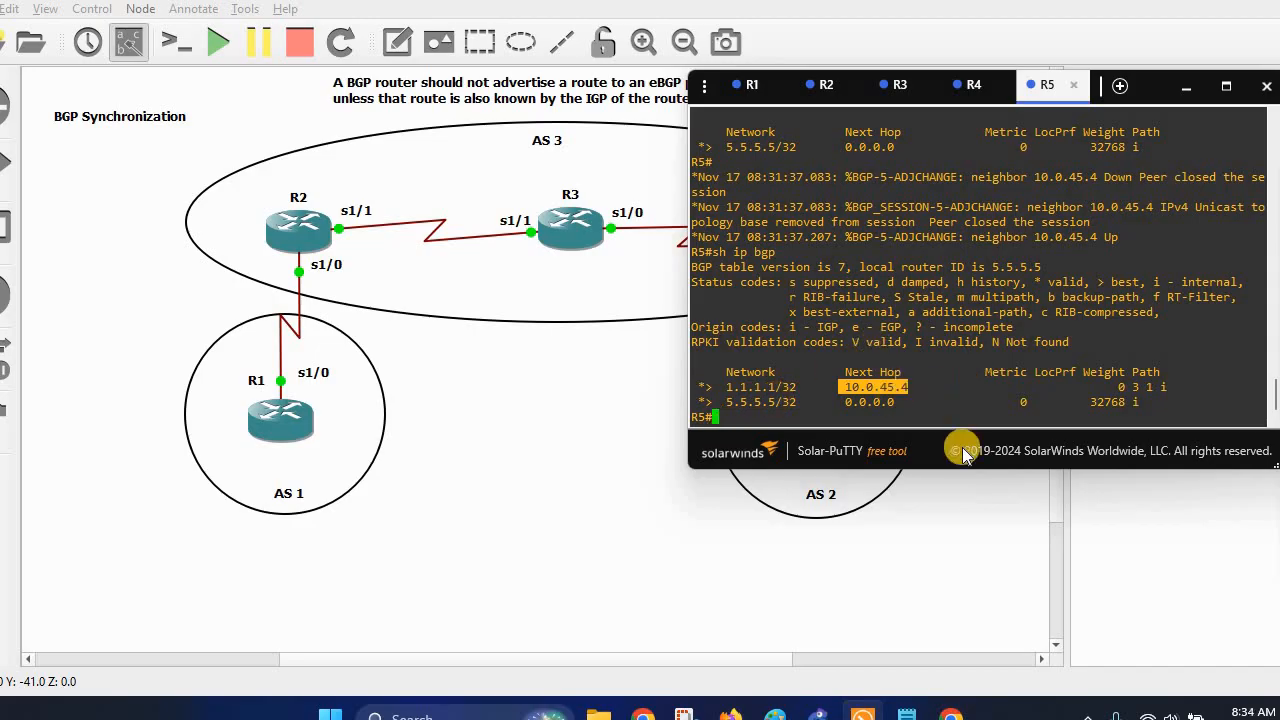
pyautogui.moveTo(963, 450); pyautogui.dragTo(1165, 425)
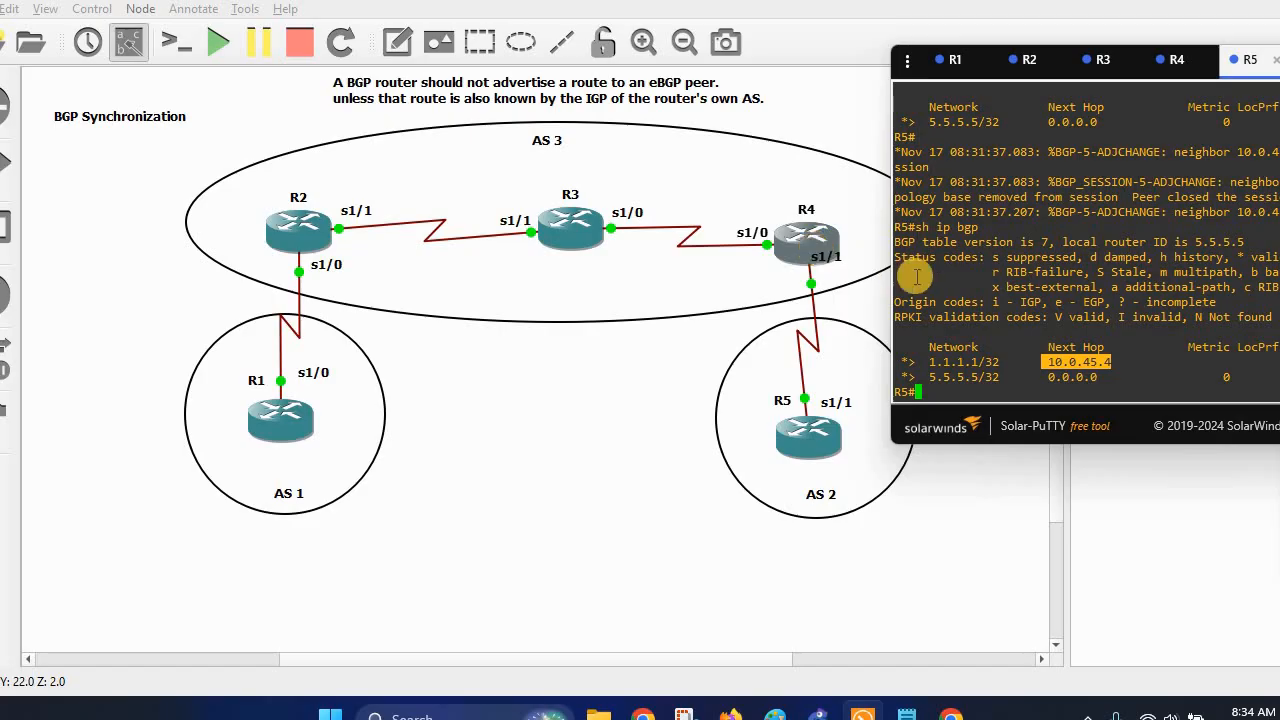
# Ping 1.1.1.1 from R5, which fails at 0/5, highlighting next hop 10.0.45.4 and 1.1.1.1.
pyautogui.doubleClick(972, 385)
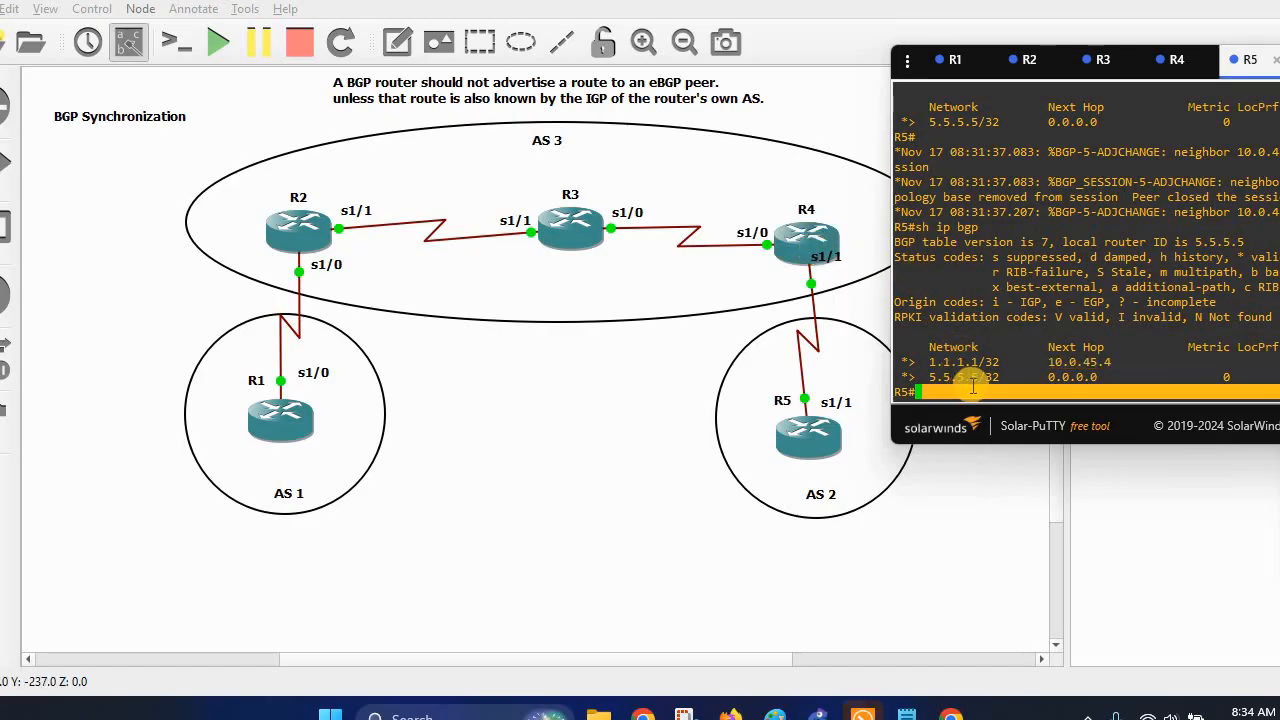
pyautogui.click(972, 390)
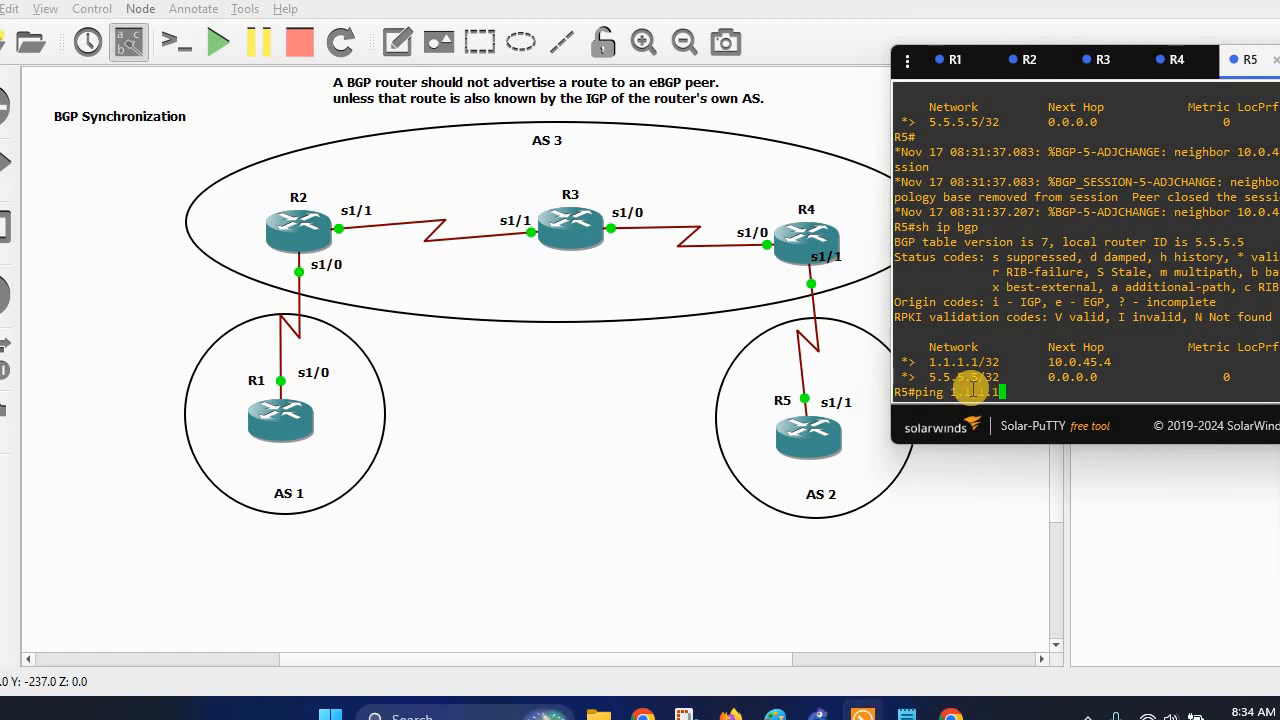
pyautogui.press('Return')
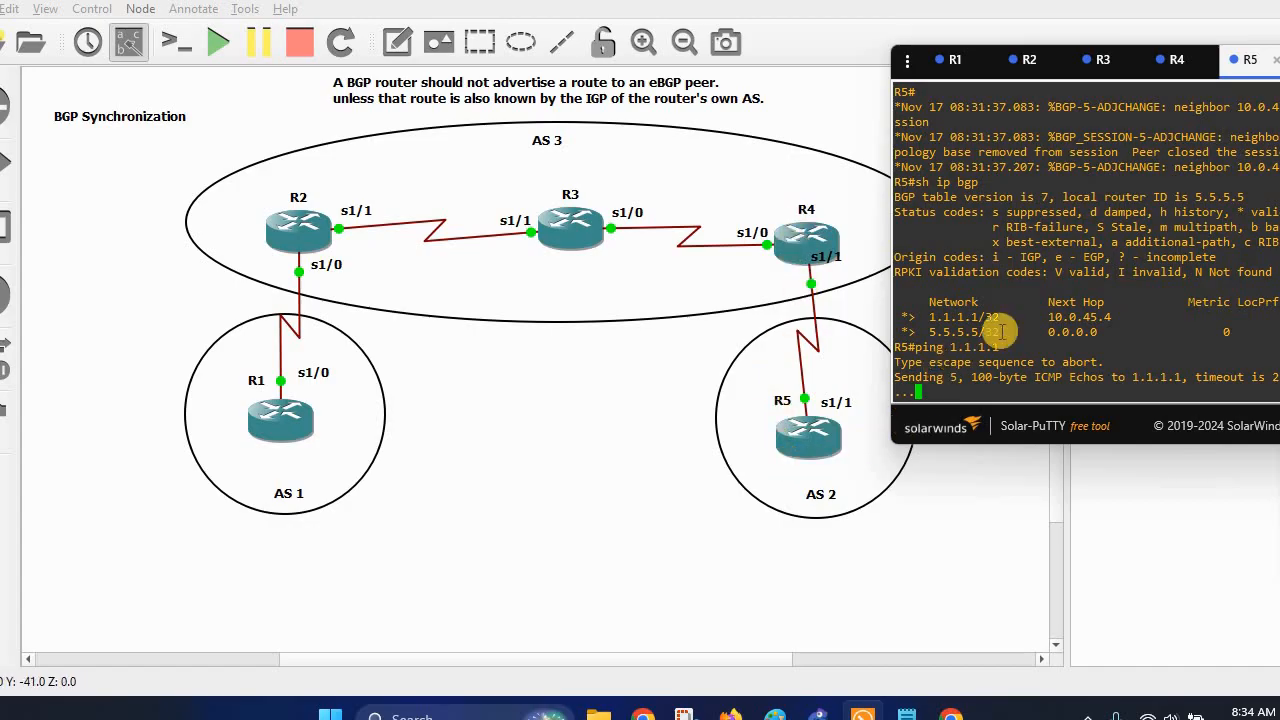
pyautogui.moveTo(1050, 317); pyautogui.dragTo(1110, 317)
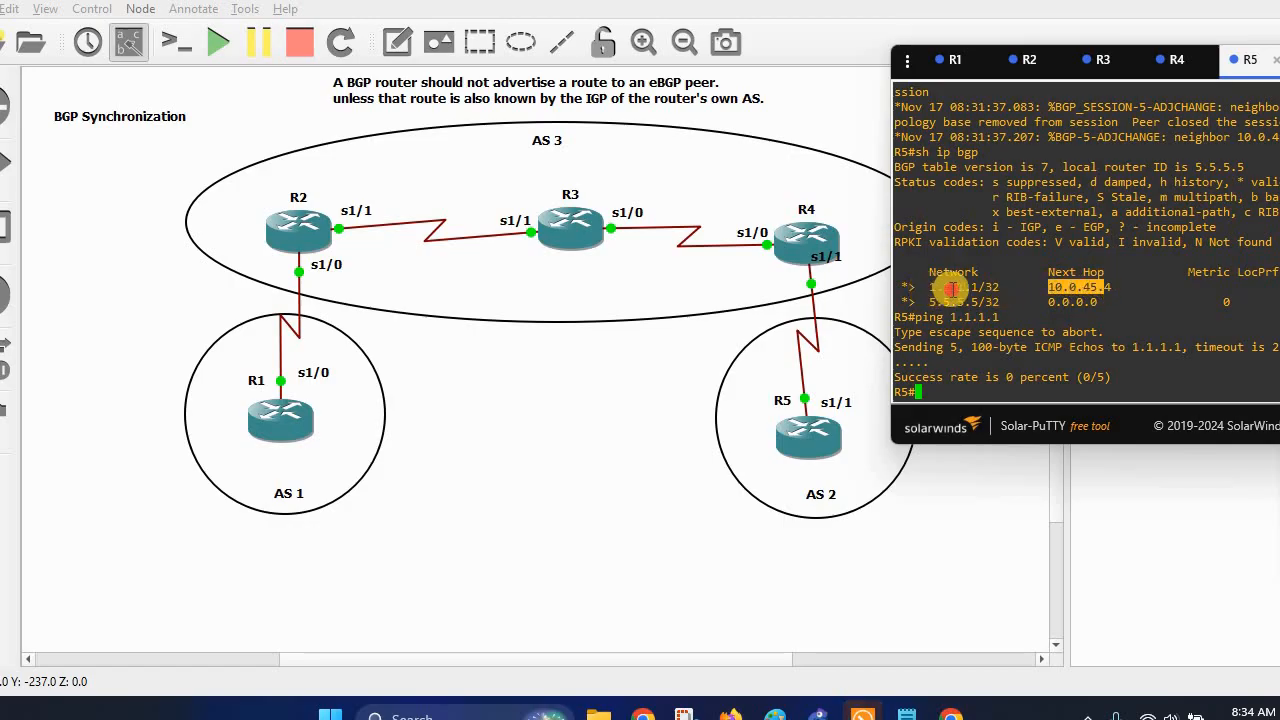
pyautogui.moveTo(924, 287); pyautogui.dragTo(978, 287)
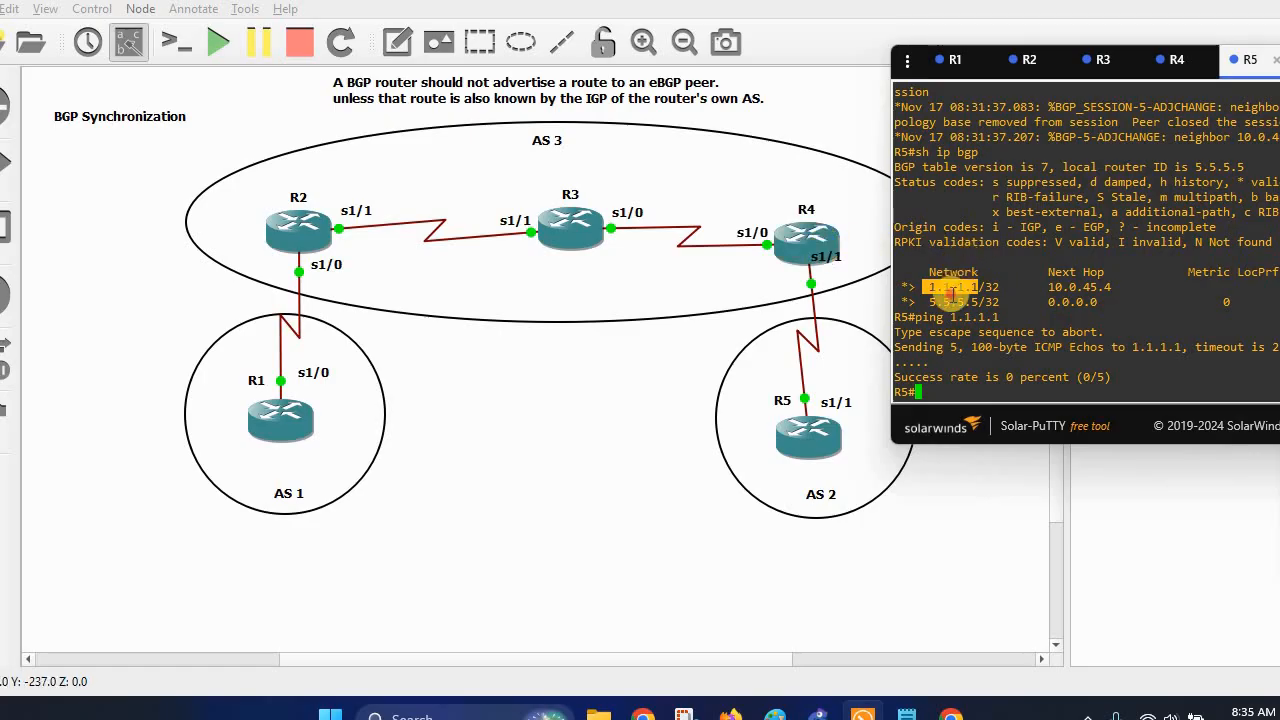
# Look up 1.1.1.1 in R4's routing table and highlight 2.2.2.2 as its source.
pyautogui.click(1176, 58)
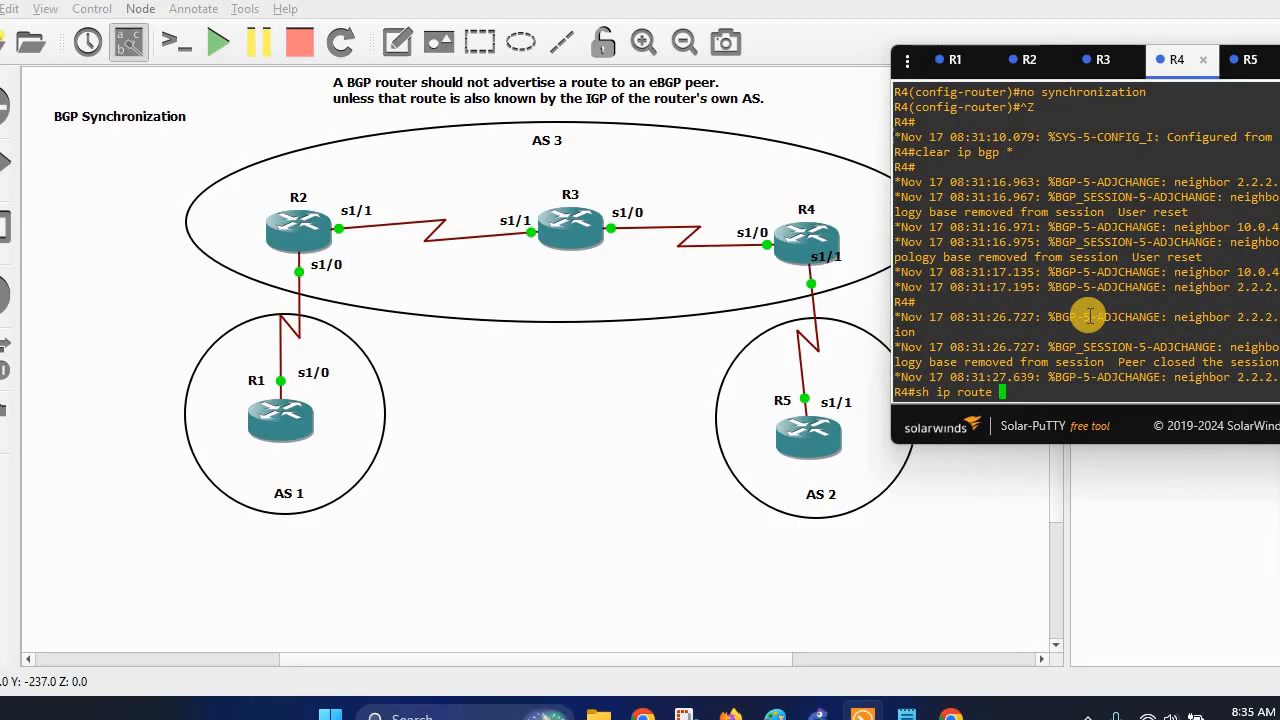
pyautogui.write('1.1.1.1')
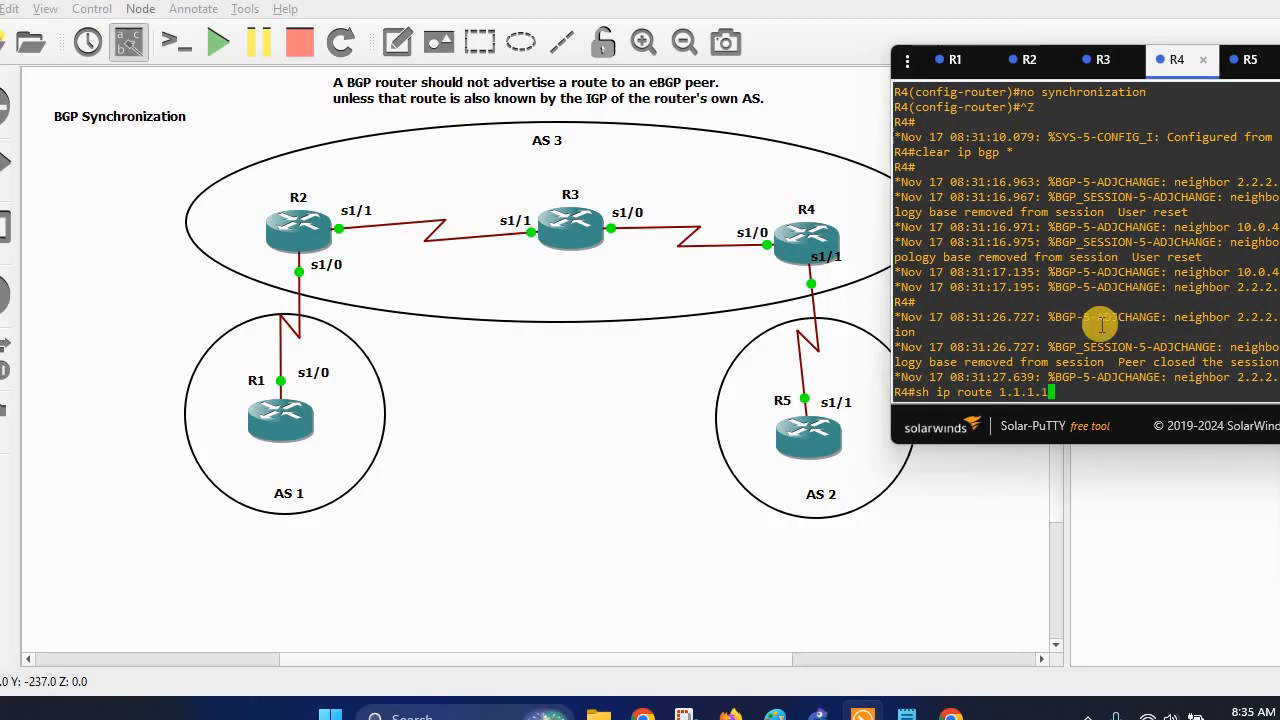
pyautogui.press('Return')
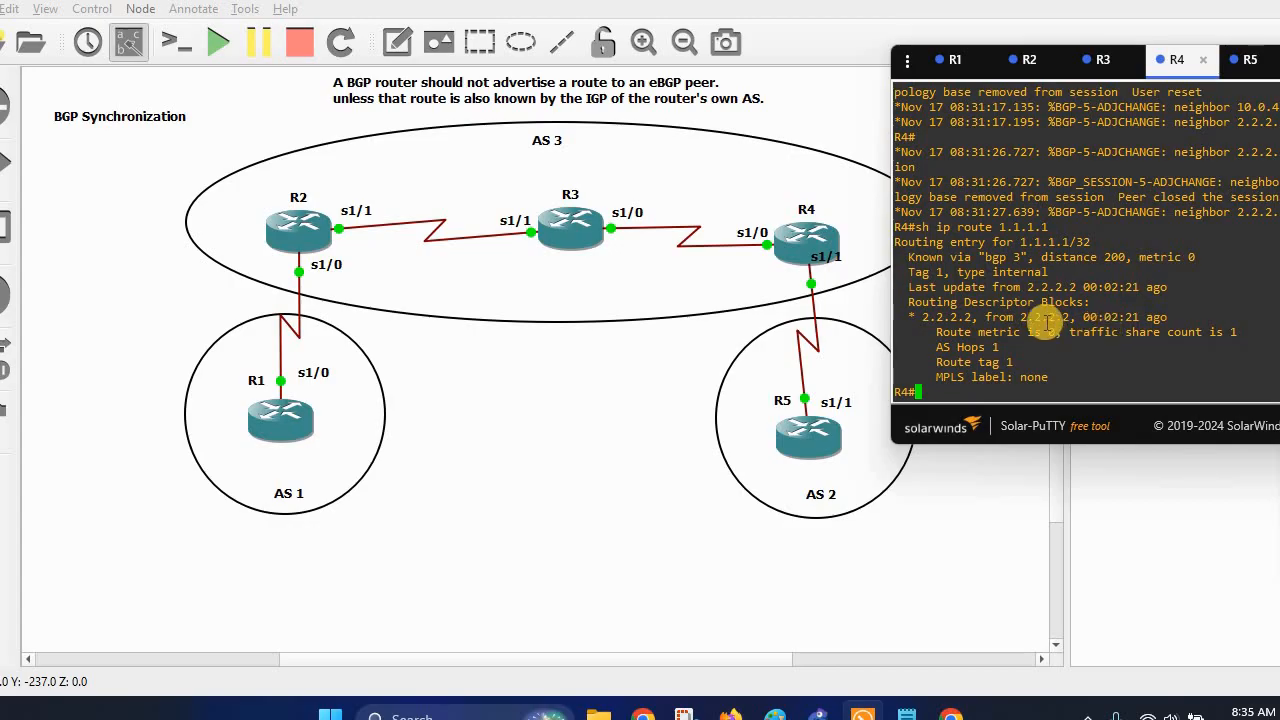
pyautogui.moveTo(1115, 430); pyautogui.dragTo(886, 451)
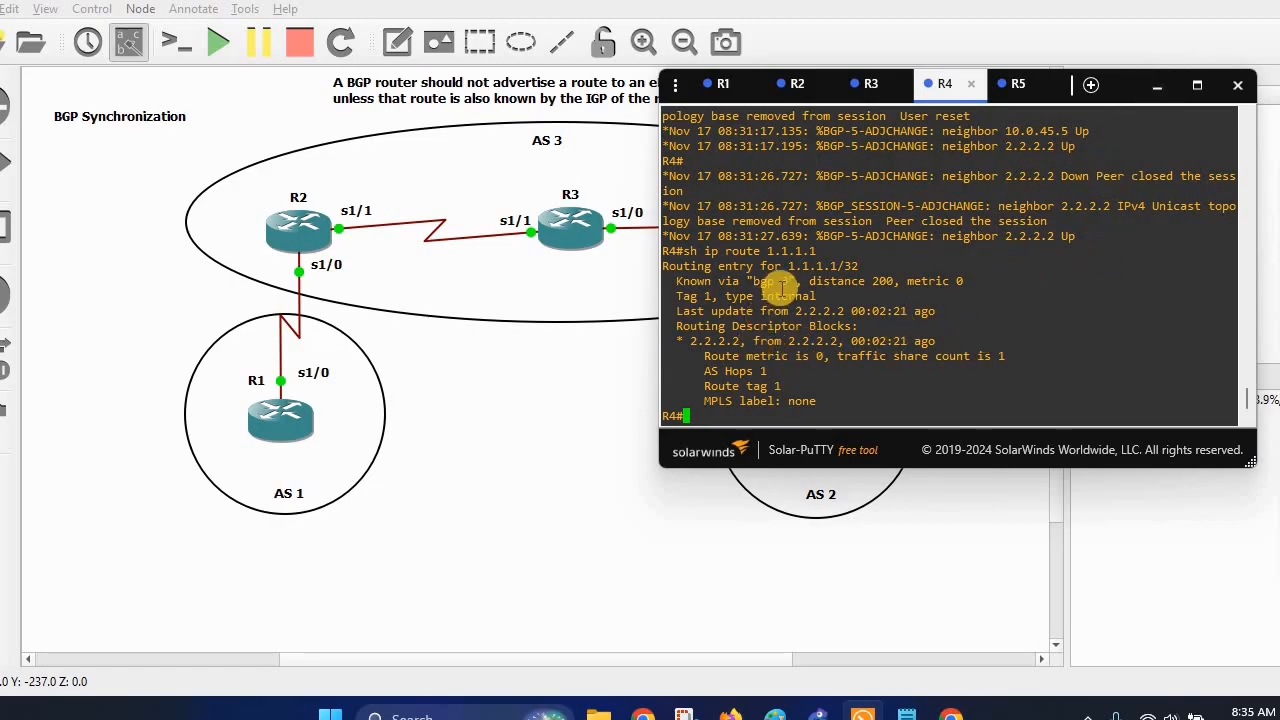
pyautogui.moveTo(691, 341); pyautogui.dragTo(831, 341)
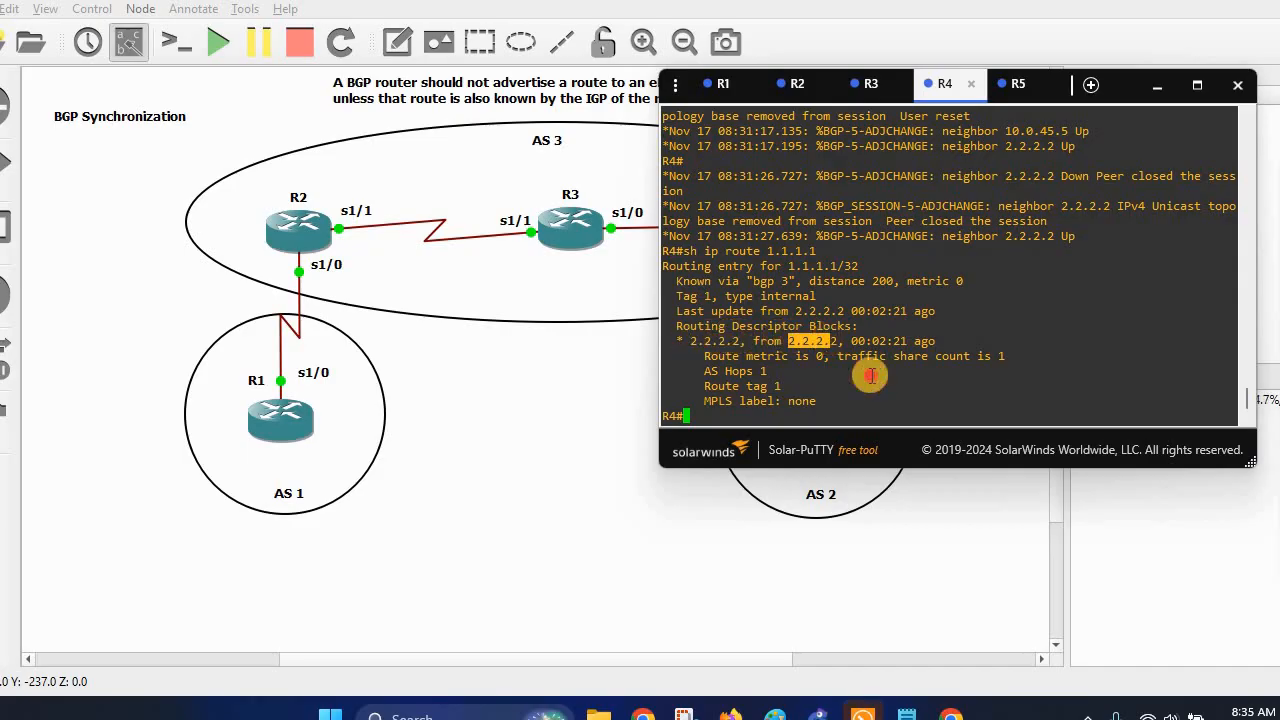
pyautogui.click(870, 375)
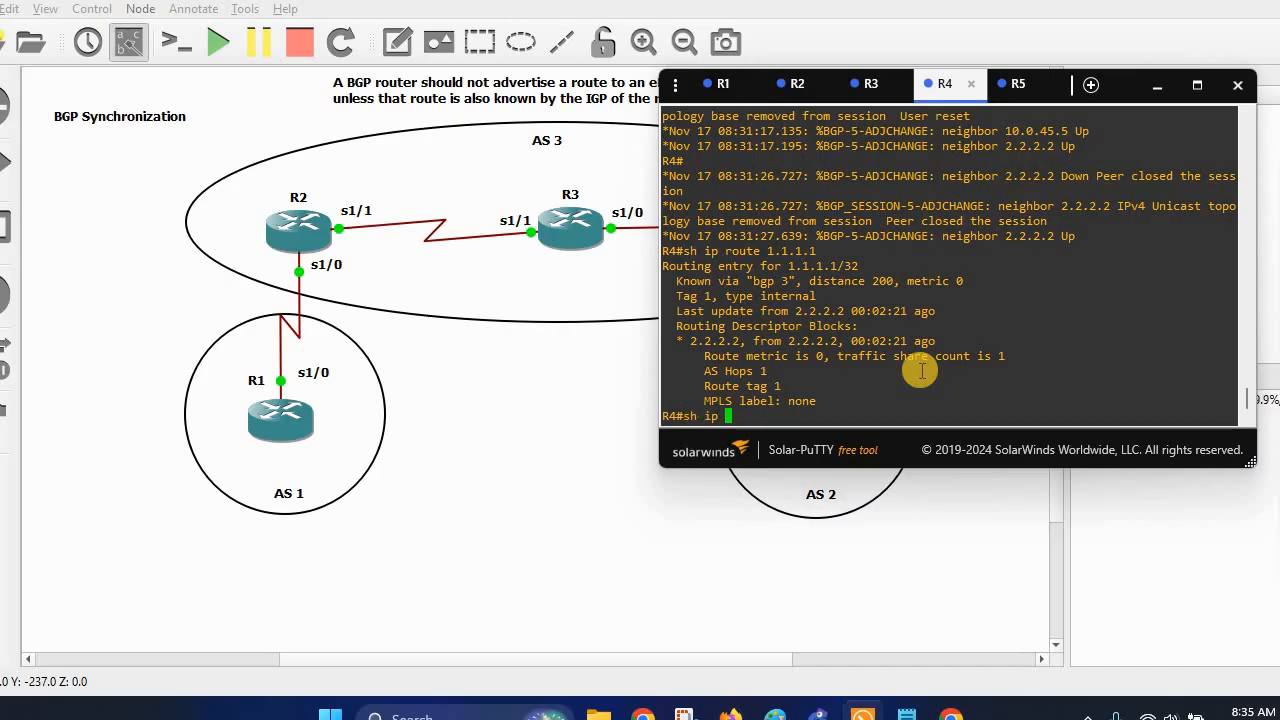
# Show R4's full routing table, highlight 2.2.2.2 as next hop, and move the console aside.
pyautogui.write('sh ip route')
pyautogui.press('Return')
pyautogui.press('space')
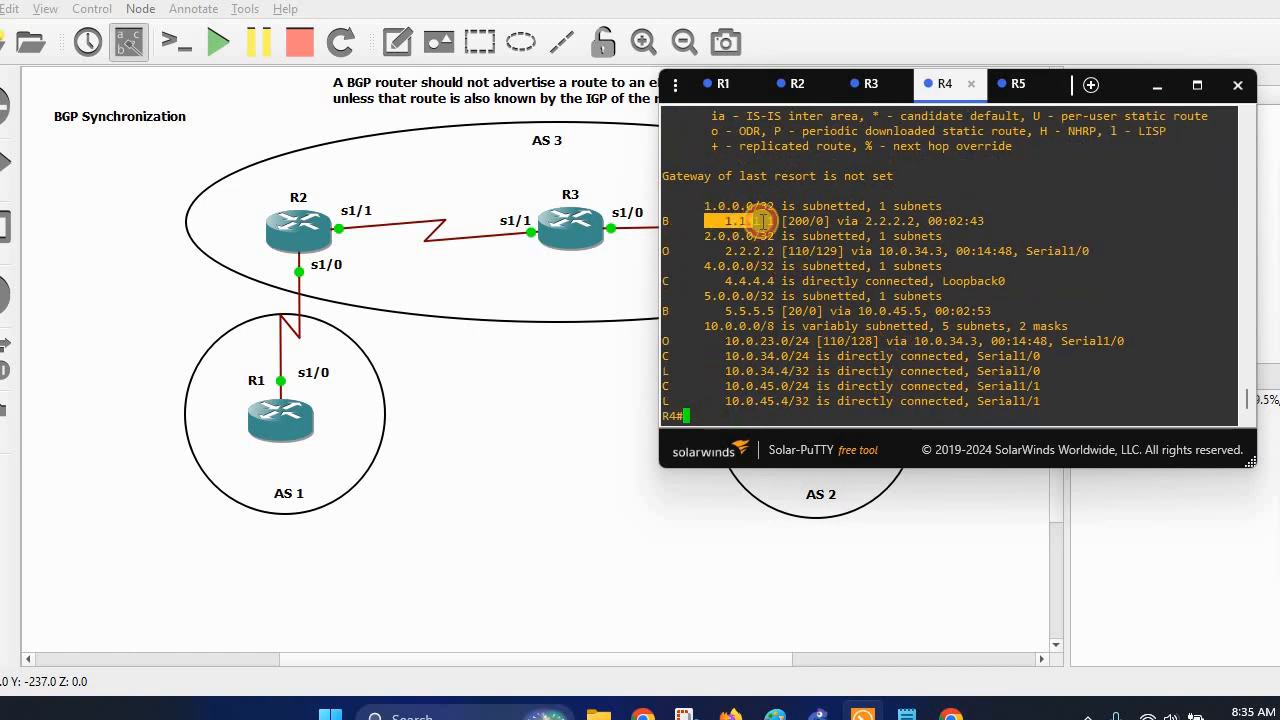
pyautogui.moveTo(884, 220); pyautogui.dragTo(914, 220)
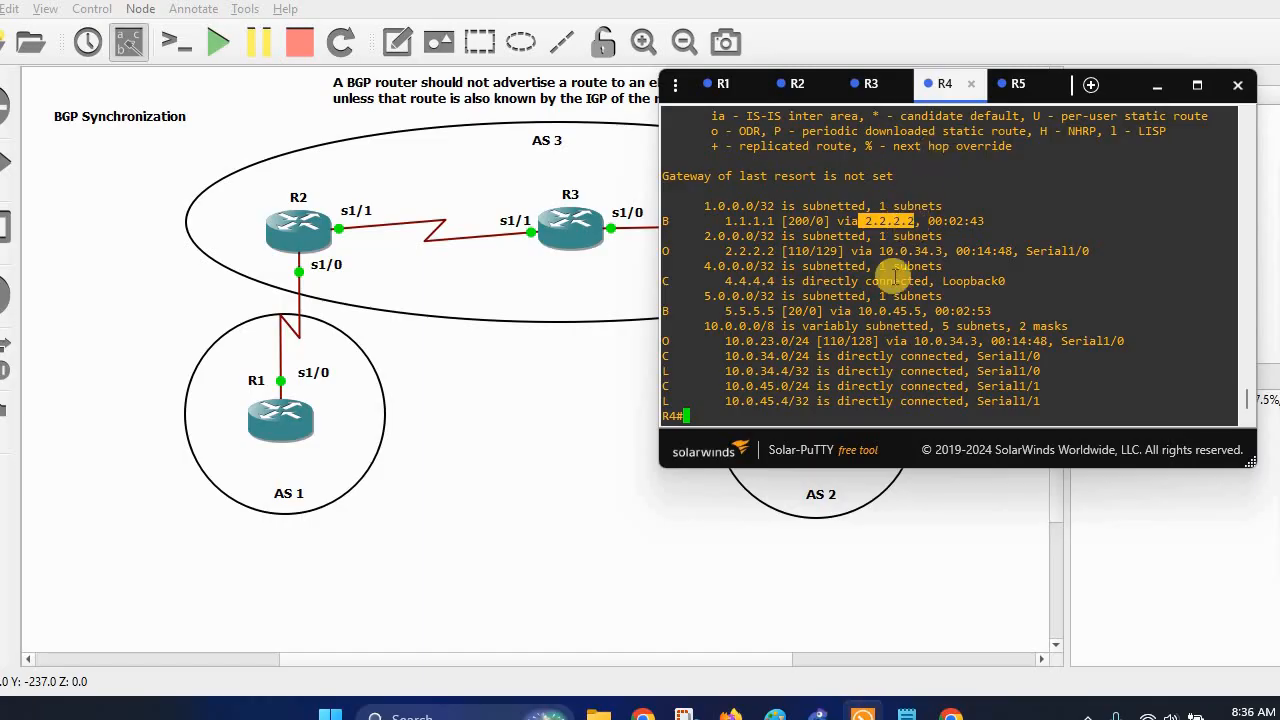
pyautogui.moveTo(820, 452); pyautogui.dragTo(1054, 431)
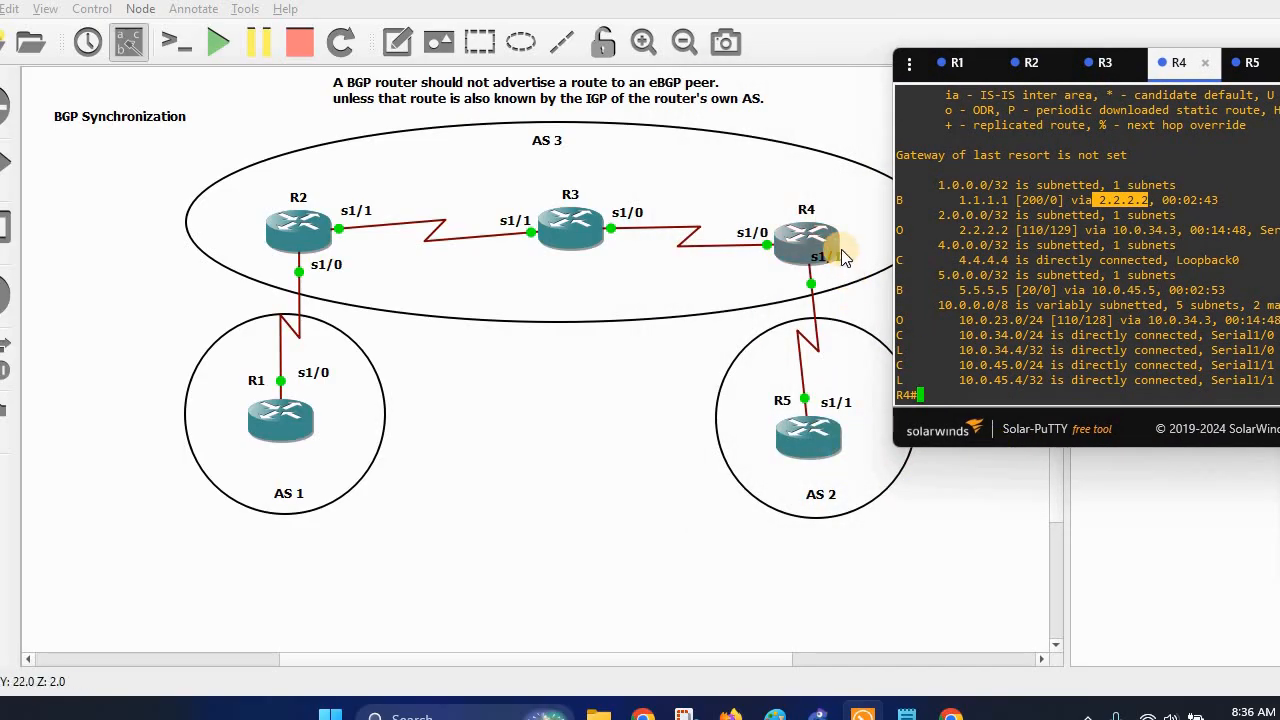
pyautogui.click(1247, 62)
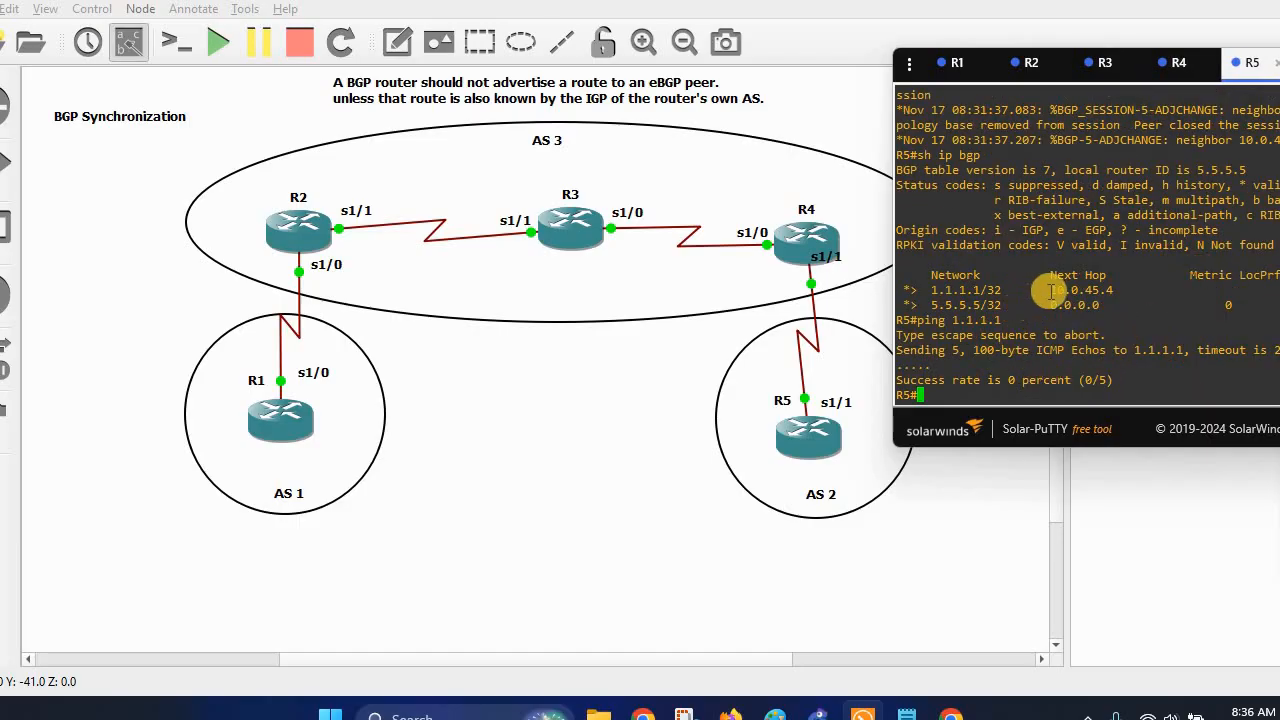
pyautogui.moveTo(1050, 290); pyautogui.dragTo(1113, 290)
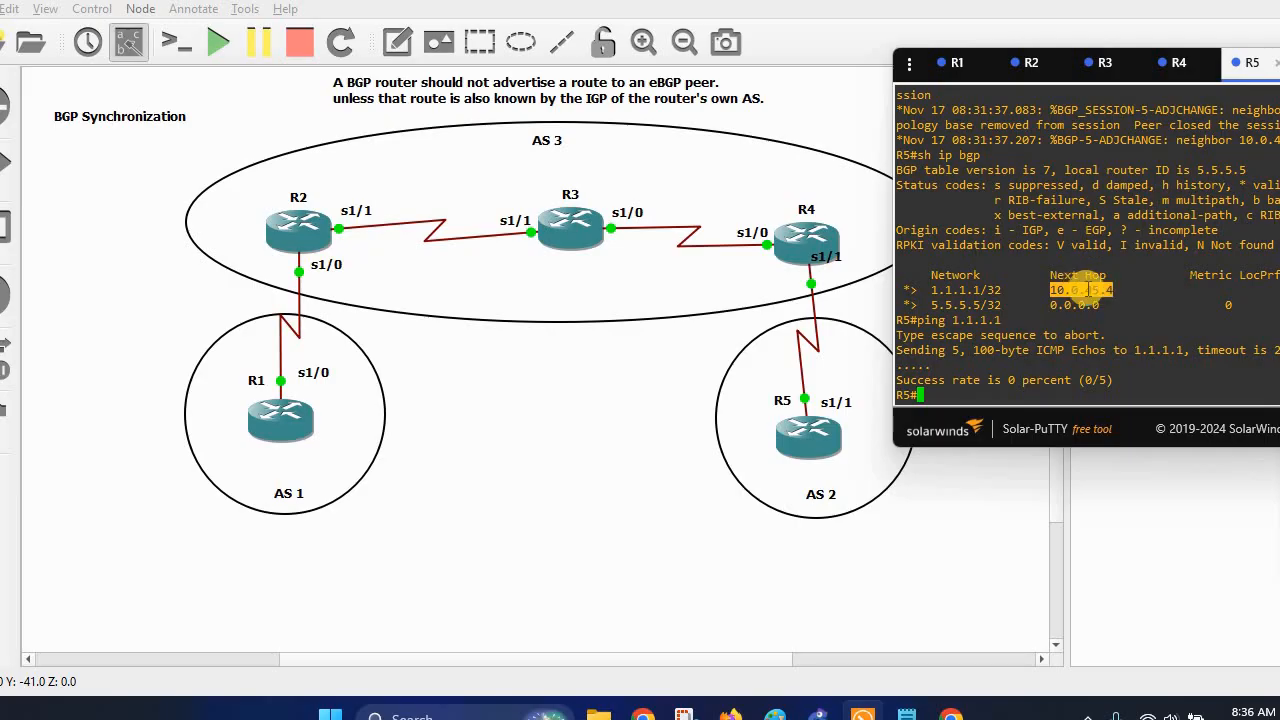
pyautogui.moveTo(931, 290); pyautogui.dragTo(984, 288)
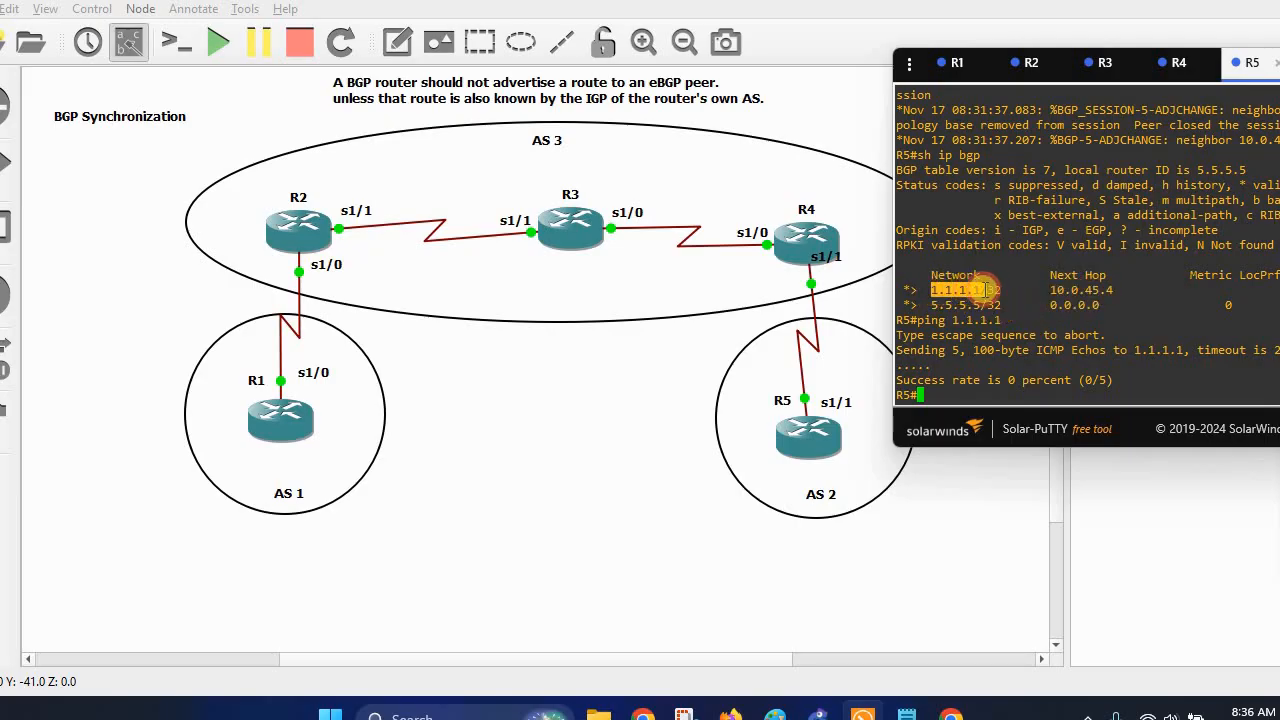
pyautogui.click(1172, 66)
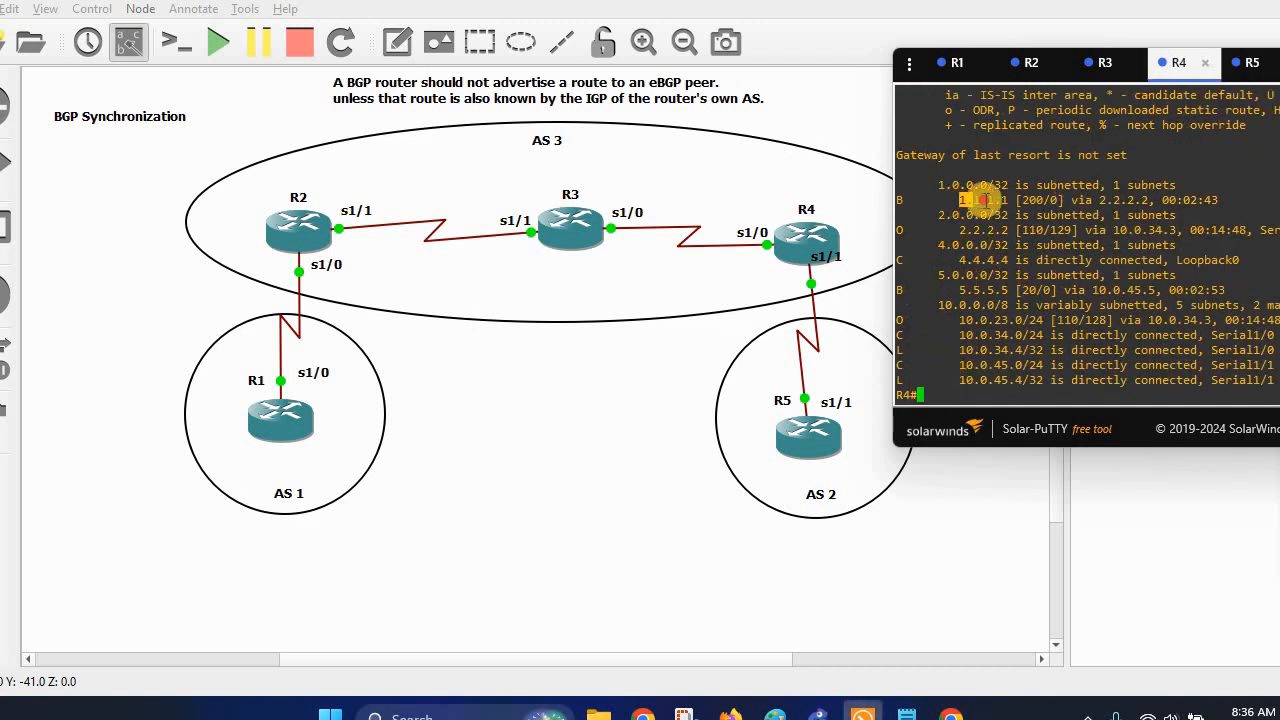
pyautogui.moveTo(1099, 200); pyautogui.dragTo(1146, 200)
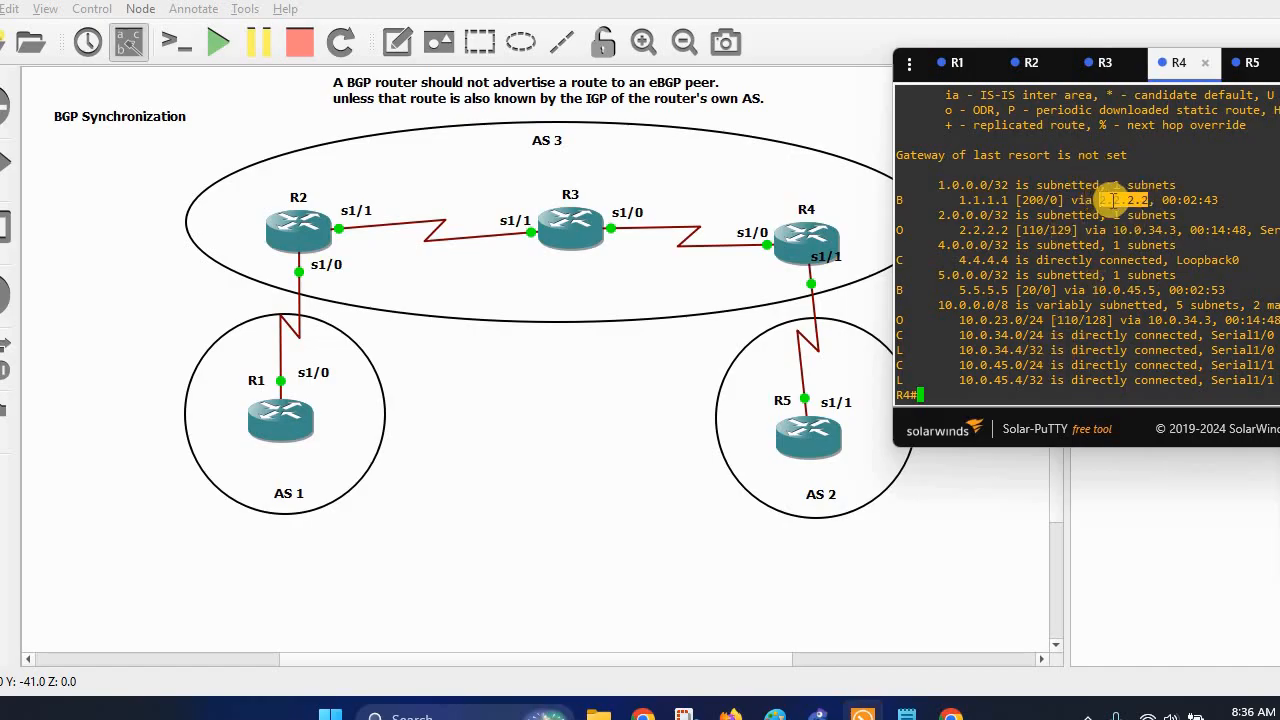
pyautogui.click(970, 390)
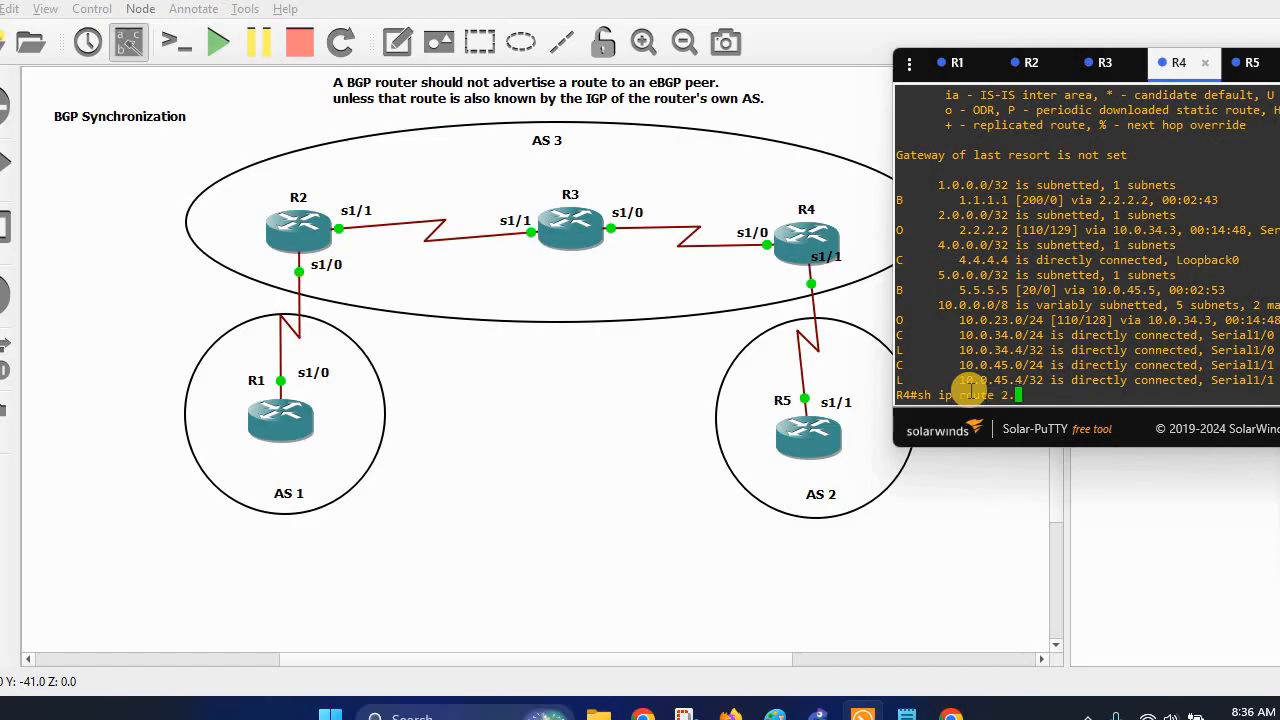
# Look up 2.2.2.2 on R4, highlighting its serial interface and 10.0.34.3, then minimize the console.
pyautogui.press('Return')
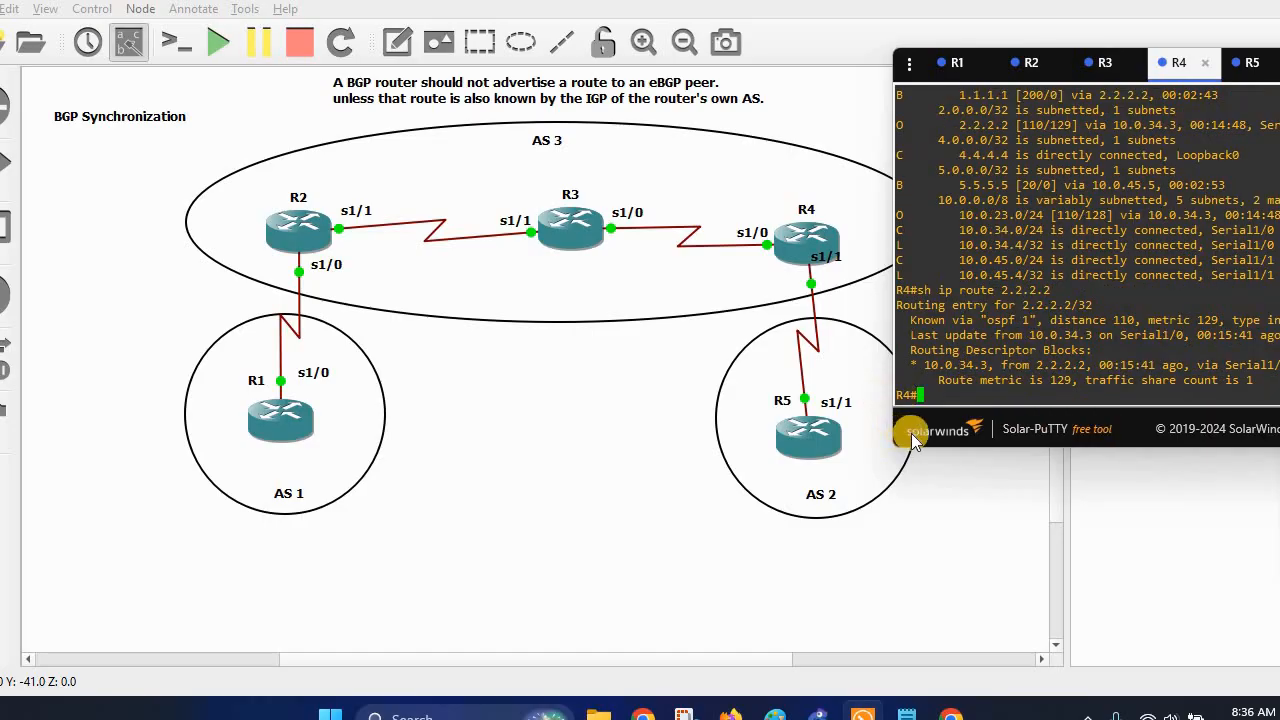
pyautogui.click(836, 443)
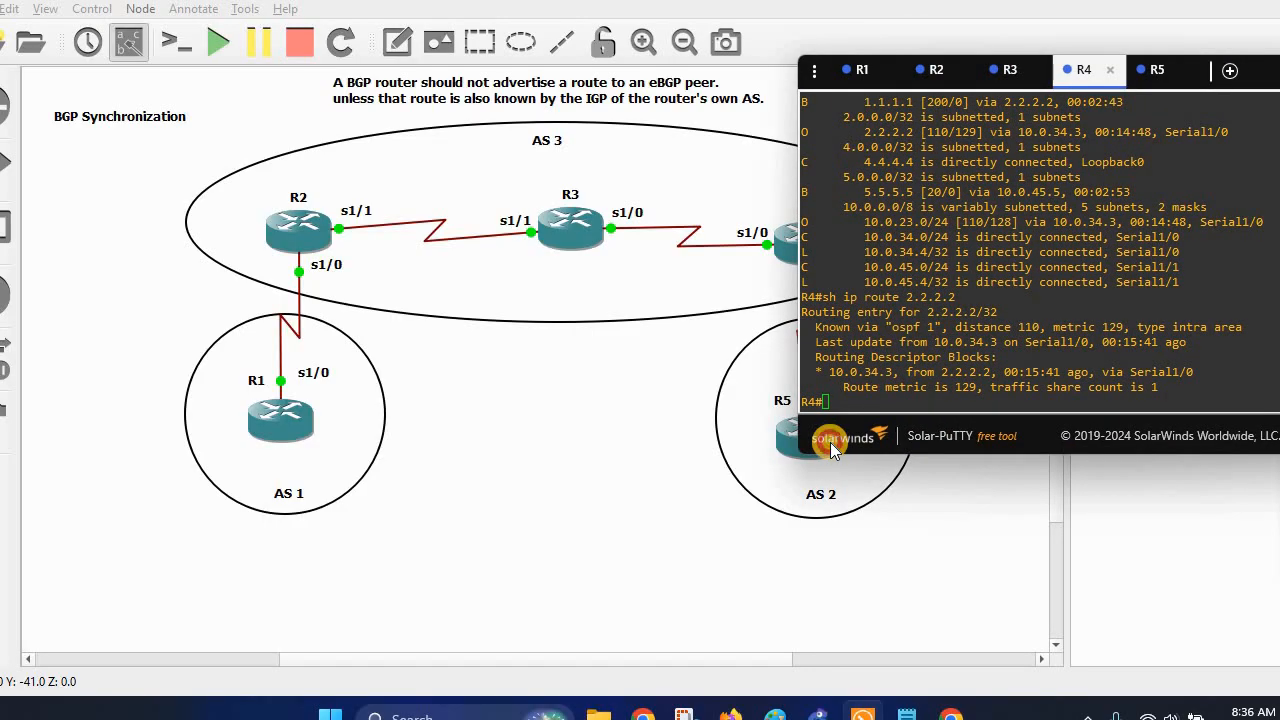
pyautogui.moveTo(1099, 373); pyautogui.dragTo(1161, 372)
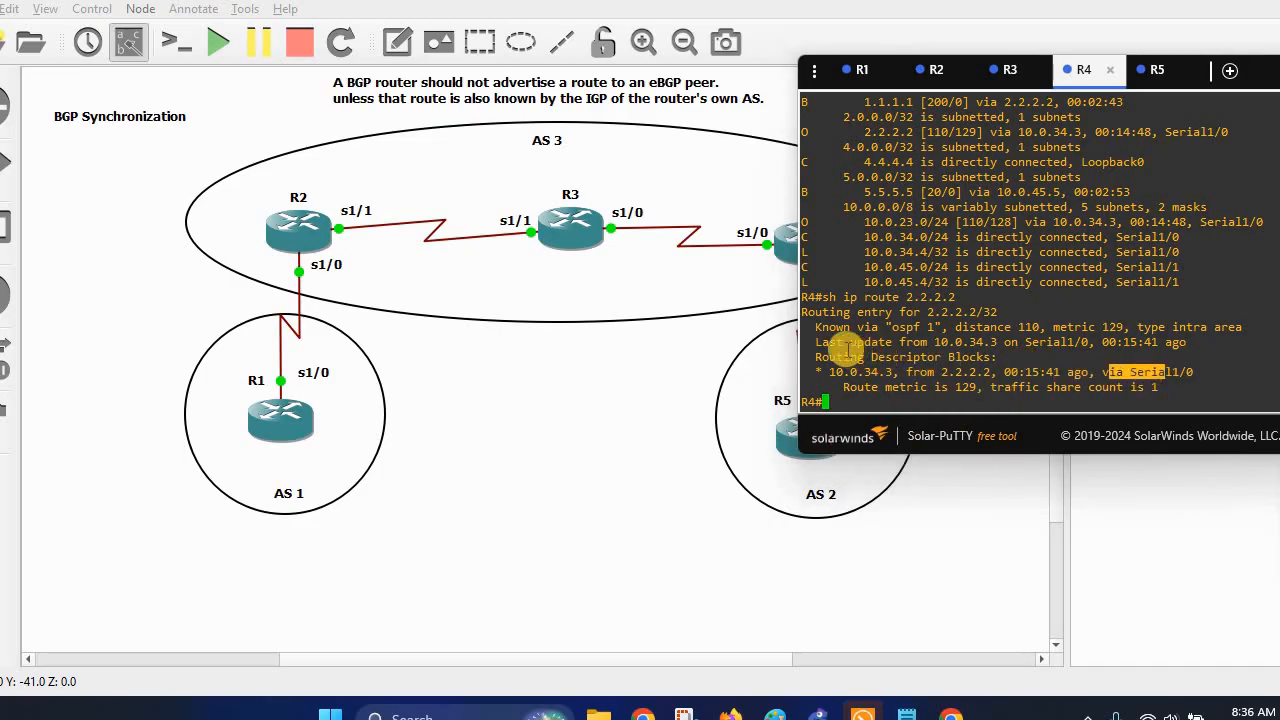
pyautogui.moveTo(940, 341); pyautogui.dragTo(997, 342)
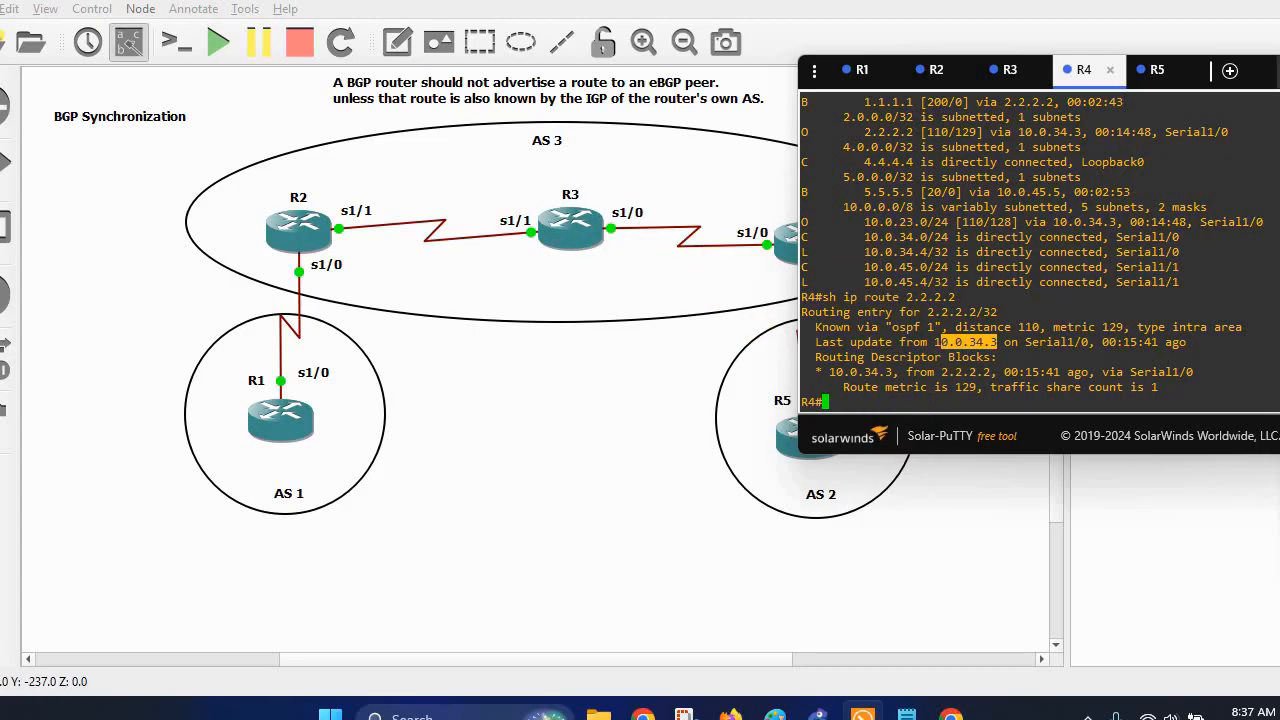
pyautogui.click(863, 715)
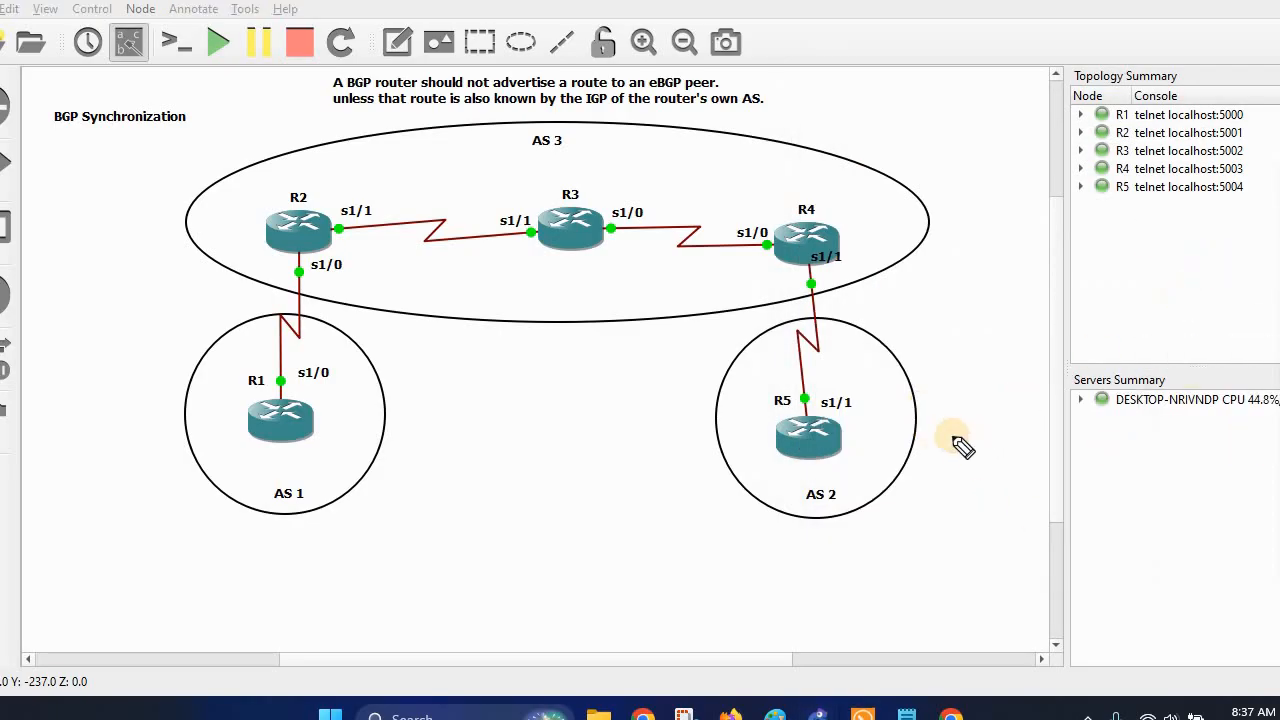
pyautogui.moveTo(858, 441)
pyautogui.mouseDown()
pyautogui.moveTo(906, 438)
pyautogui.moveTo(964, 289)
pyautogui.moveTo(872, 242)
pyautogui.moveTo(886, 256)
pyautogui.mouseUp()
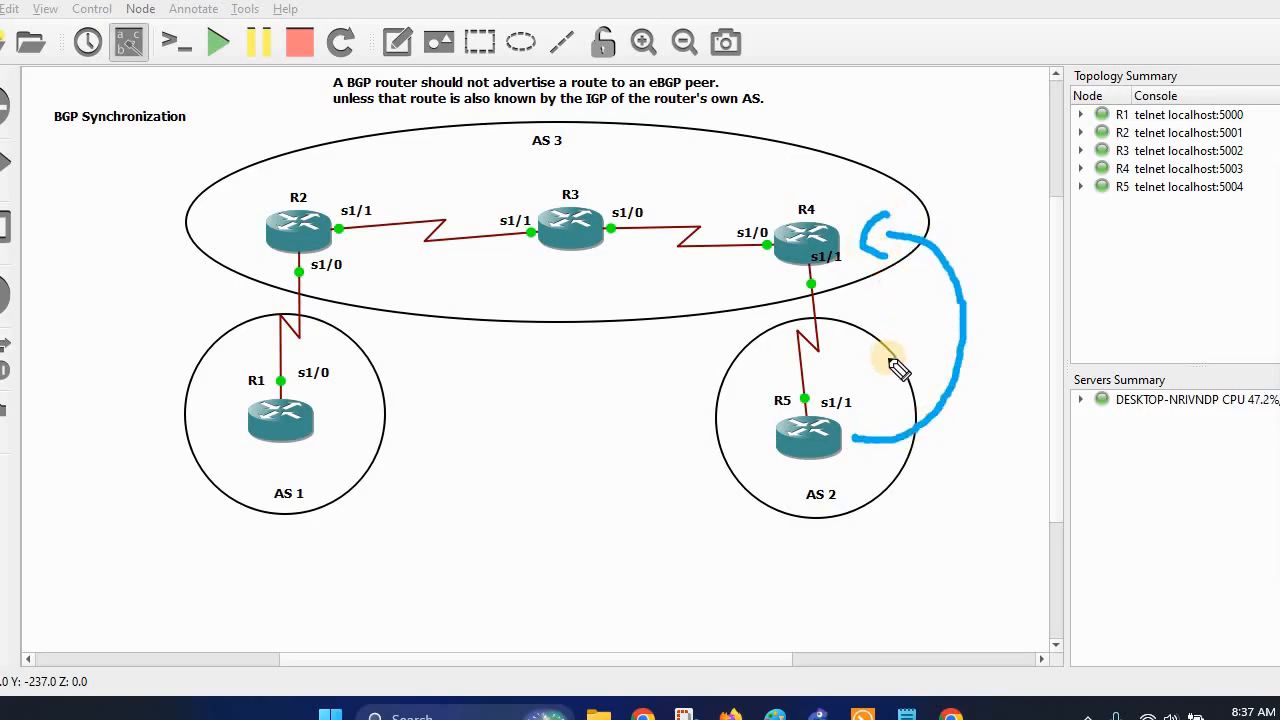
pyautogui.moveTo(838, 176); pyautogui.dragTo(886, 131)
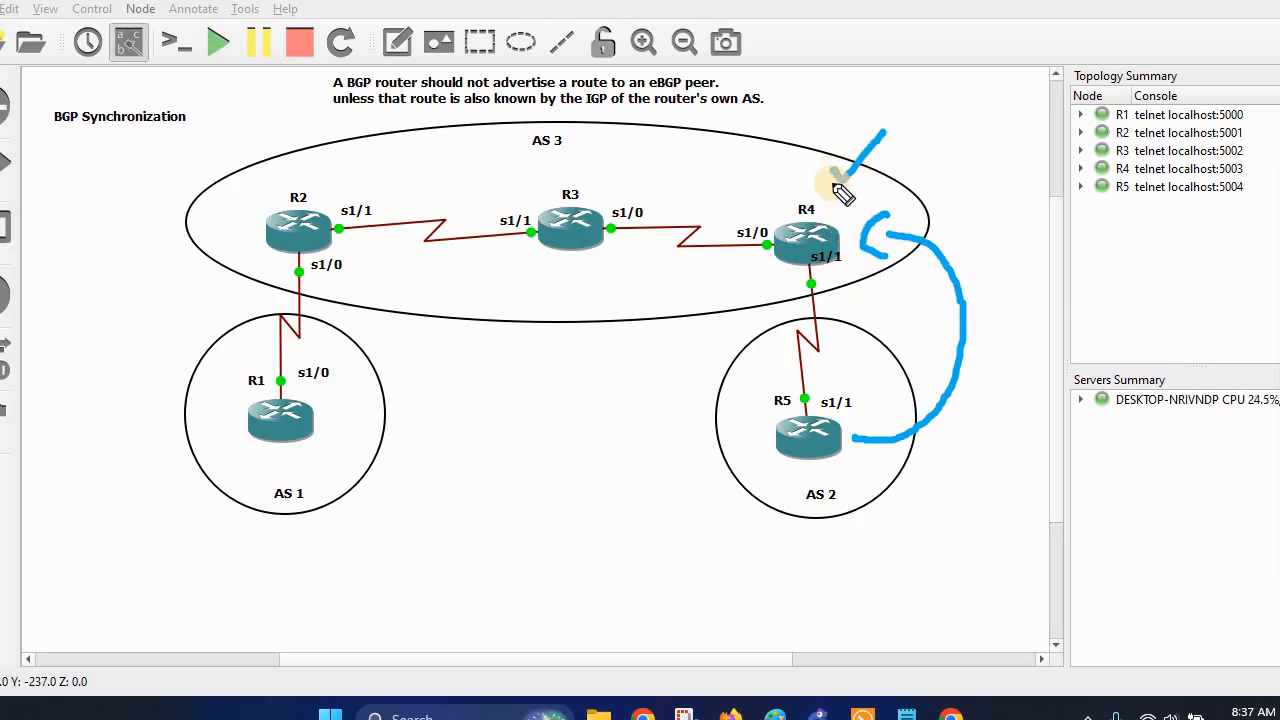
pyautogui.moveTo(836, 184)
pyautogui.mouseDown()
pyautogui.moveTo(737, 171)
pyautogui.moveTo(614, 196)
pyautogui.mouseUp()
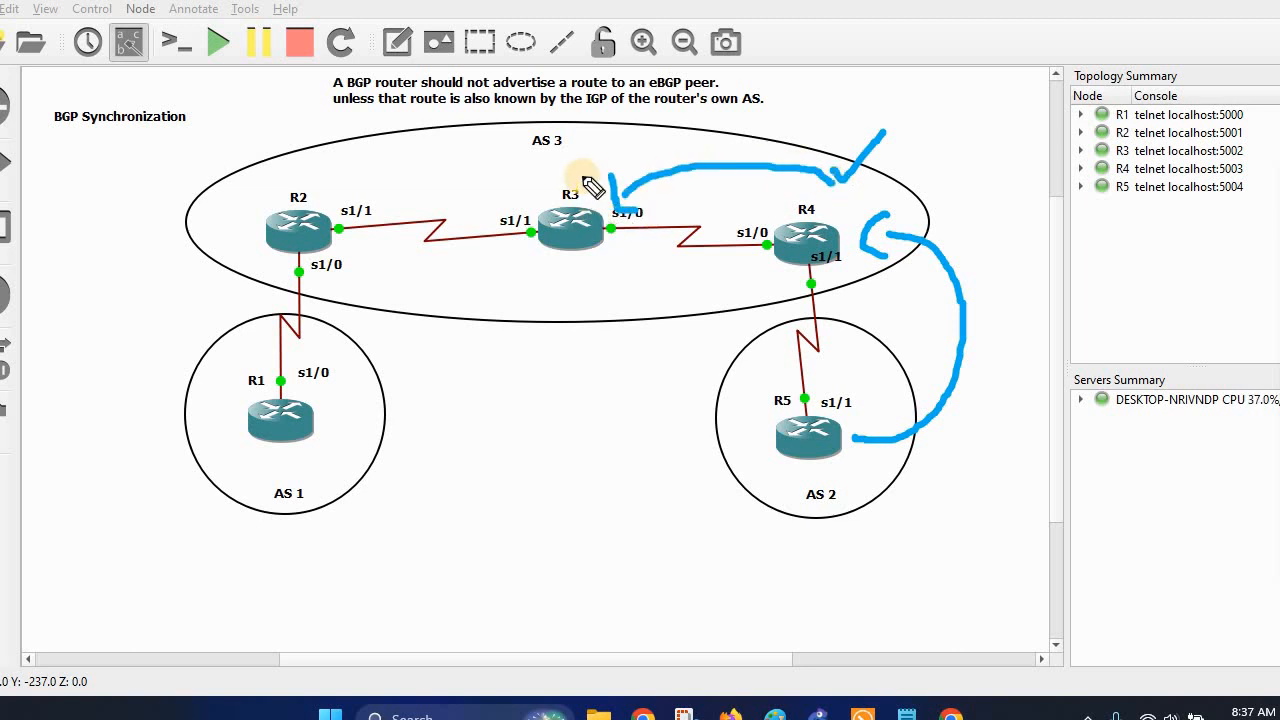
pyautogui.moveTo(530, 262)
pyautogui.mouseDown()
pyautogui.moveTo(625, 262)
pyautogui.moveTo(563, 280)
pyautogui.moveTo(600, 280)
pyautogui.mouseUp()
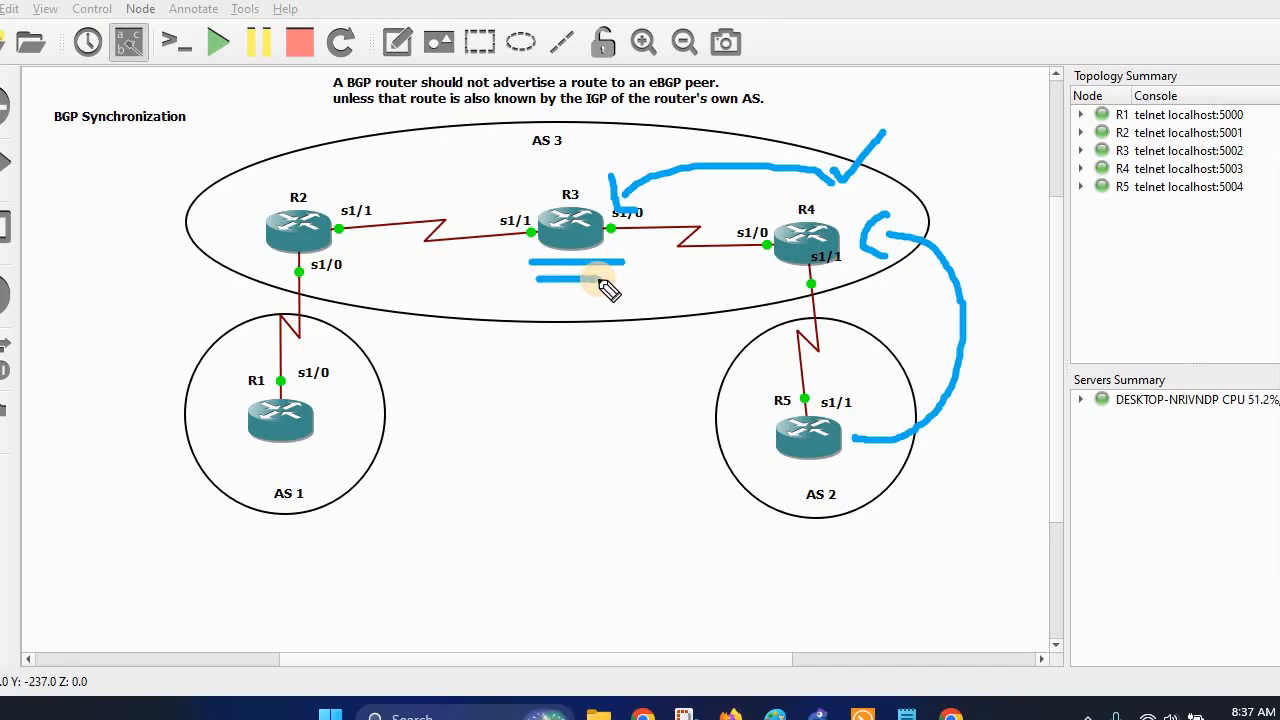
pyautogui.moveTo(538, 163)
pyautogui.mouseDown()
pyautogui.moveTo(536, 182)
pyautogui.moveTo(614, 286)
pyautogui.moveTo(634, 194)
pyautogui.moveTo(543, 168)
pyautogui.mouseUp()
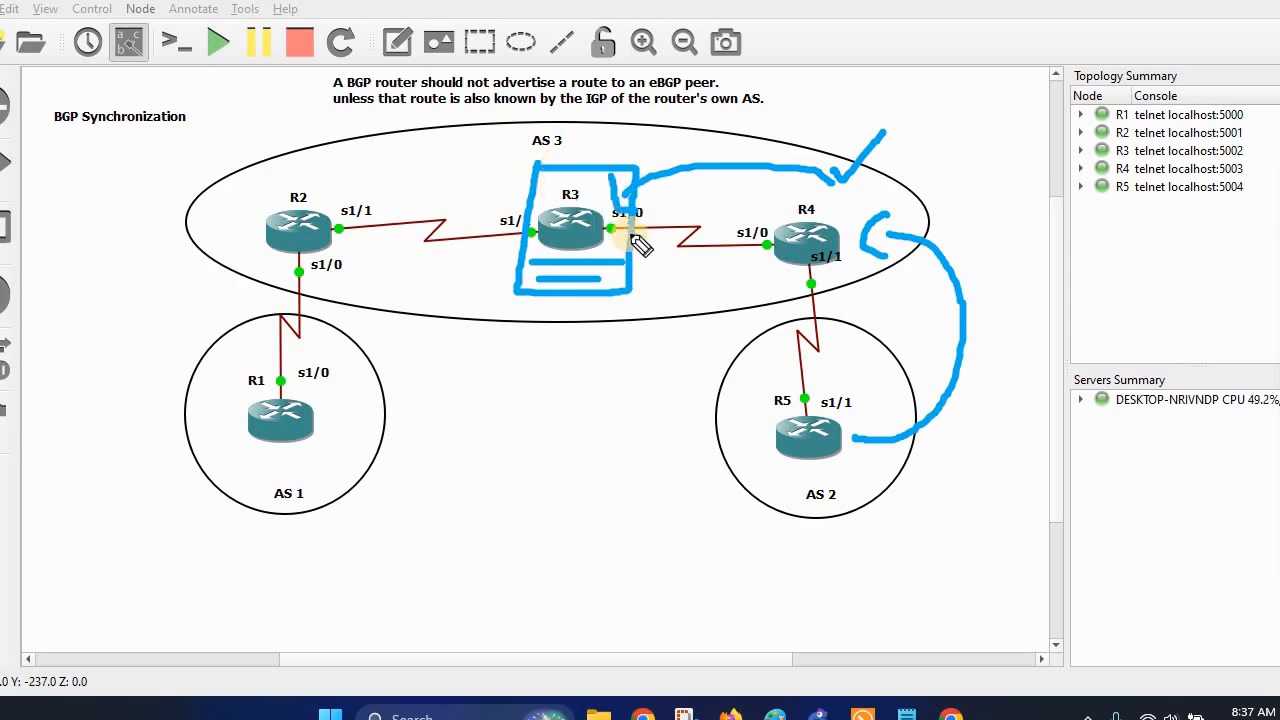
pyautogui.moveTo(582, 148); pyautogui.dragTo(643, 120)
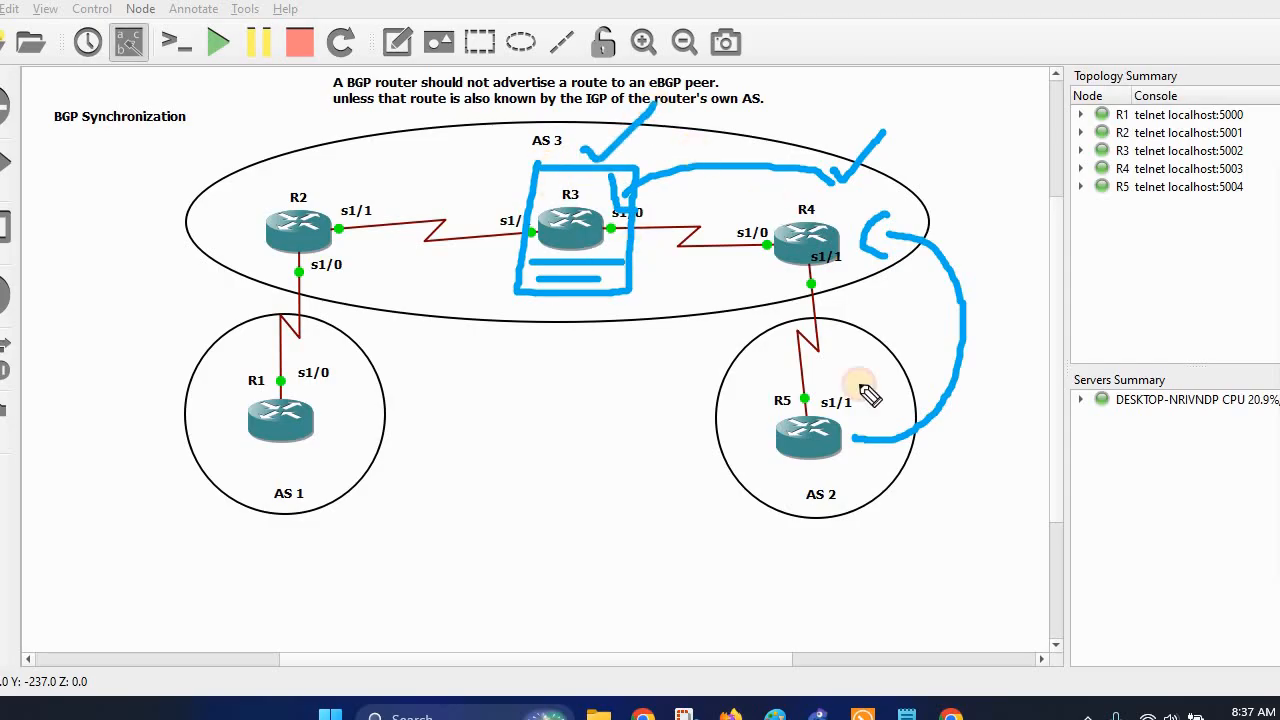
pyautogui.moveTo(820, 410); pyautogui.dragTo(888, 385)
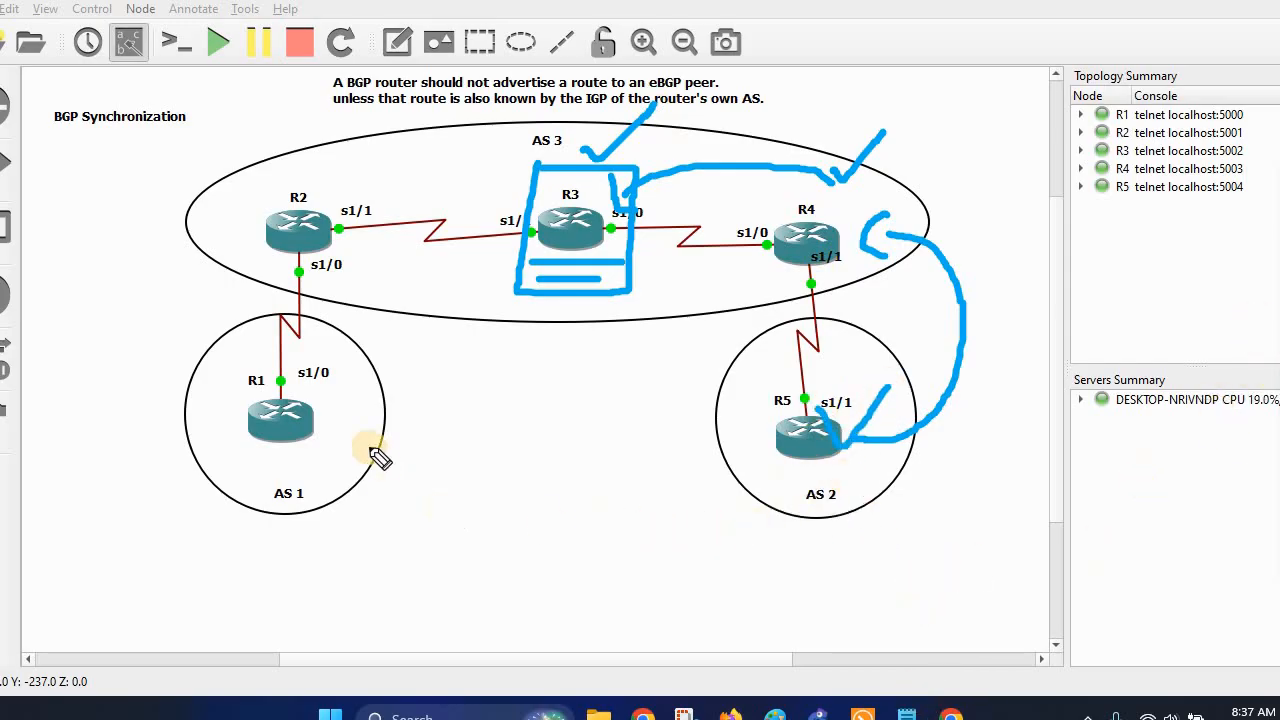
pyautogui.moveTo(352, 437); pyautogui.dragTo(433, 400)
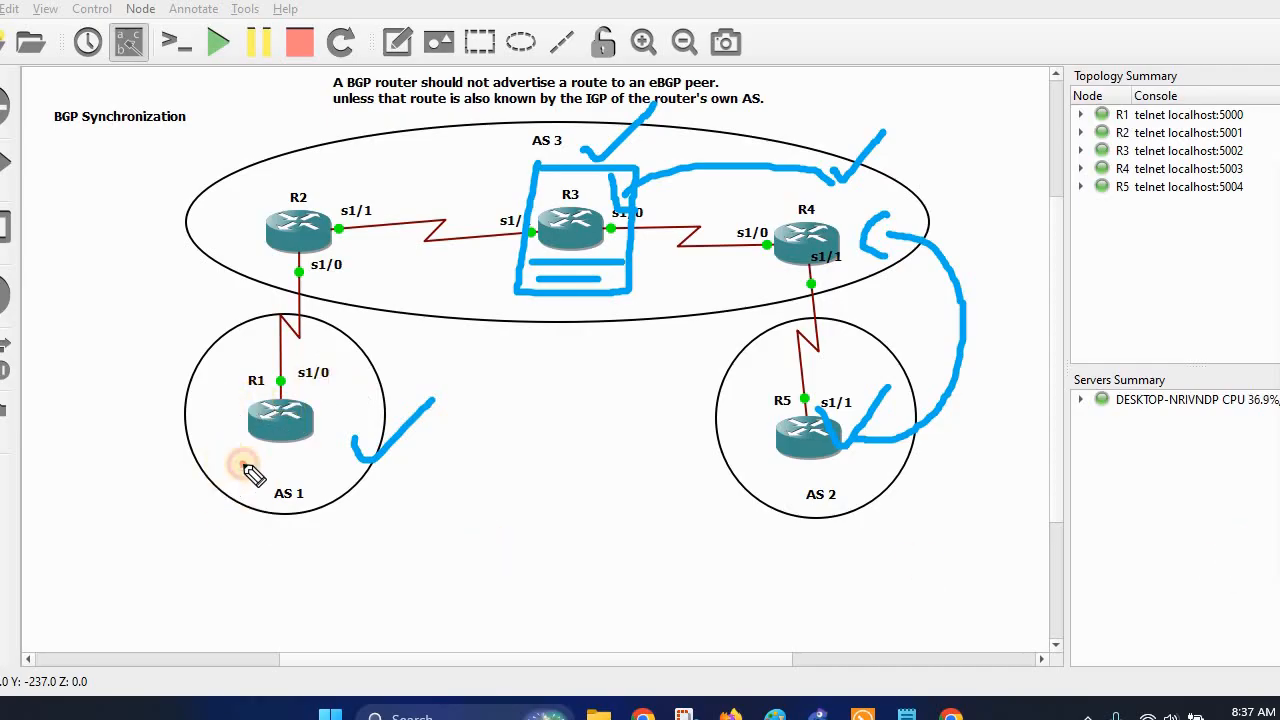
pyautogui.moveTo(244, 463); pyautogui.dragTo(168, 420)
pyautogui.moveTo(120, 325)
pyautogui.mouseDown()
pyautogui.moveTo(166, 237)
pyautogui.moveTo(220, 223)
pyautogui.moveTo(229, 207)
pyautogui.moveTo(215, 242)
pyautogui.mouseUp()
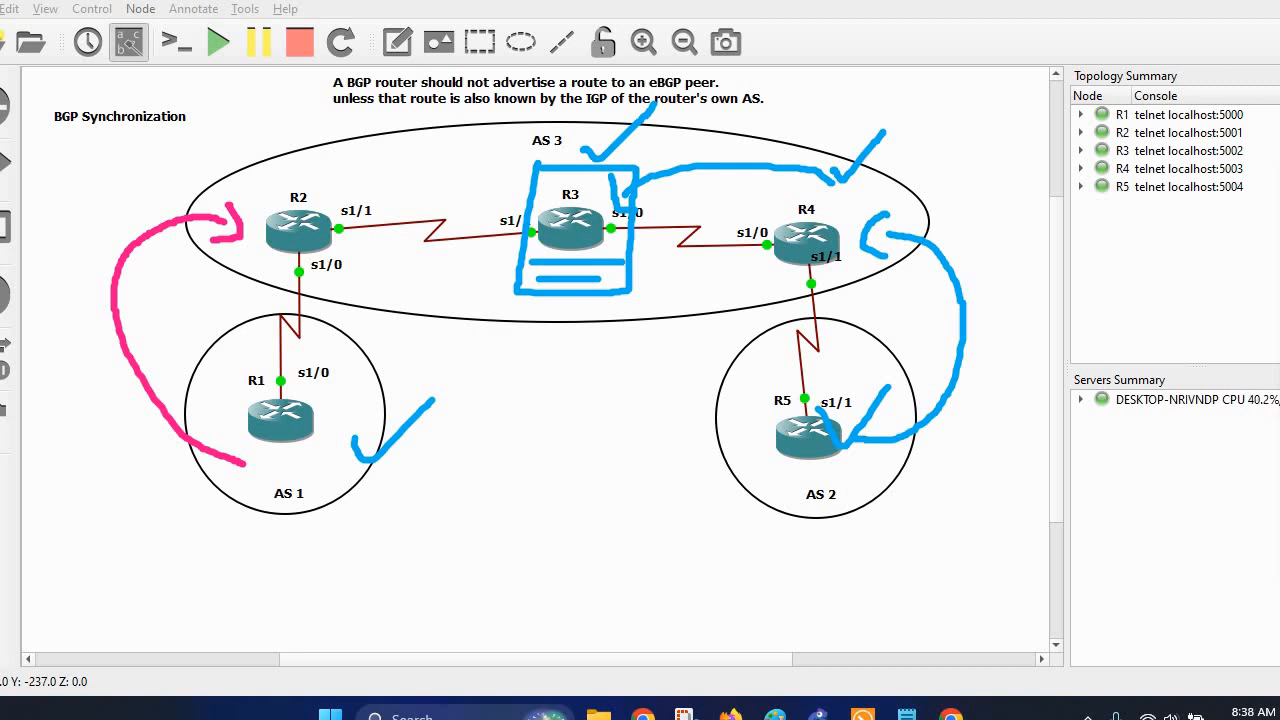
pyautogui.click(1276, 650)
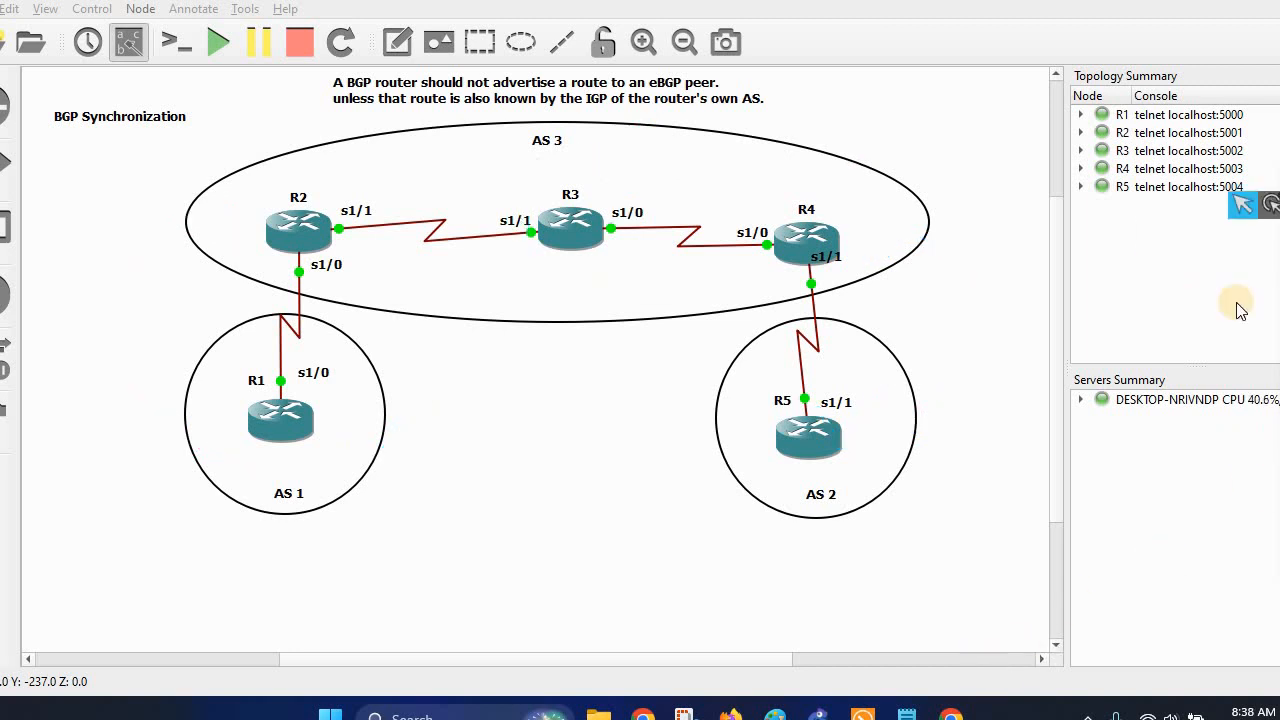
# Back in the consoles, highlight R1's BGP next hop 10.0.12.2 for 5.5.5.5, then move to R2's console.
pyautogui.click(862, 714)
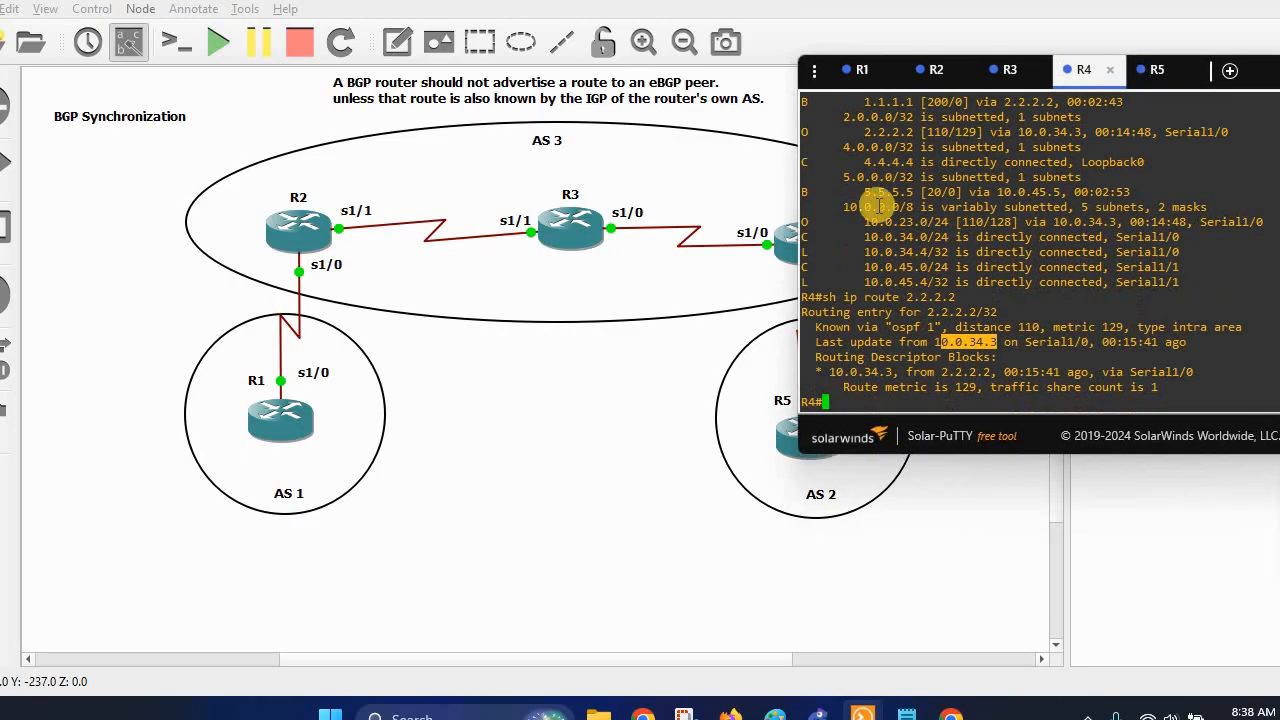
pyautogui.click(862, 69)
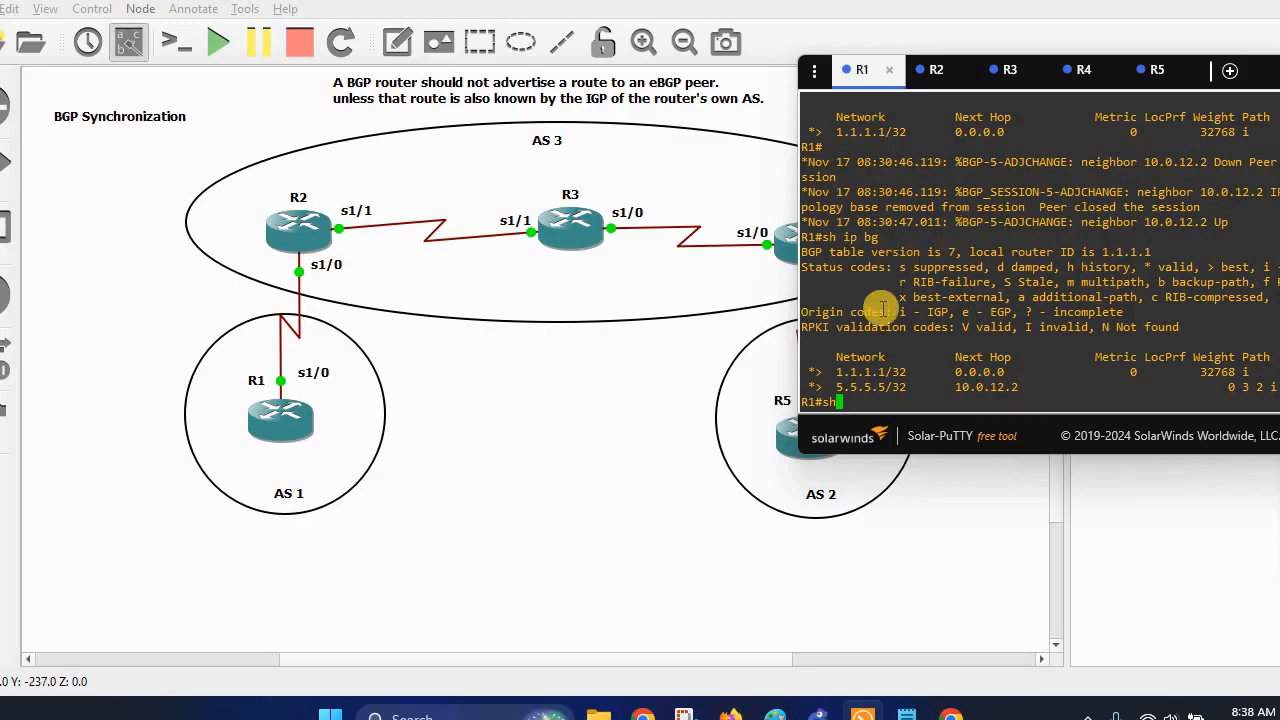
pyautogui.moveTo(836, 387); pyautogui.dragTo(1029, 388)
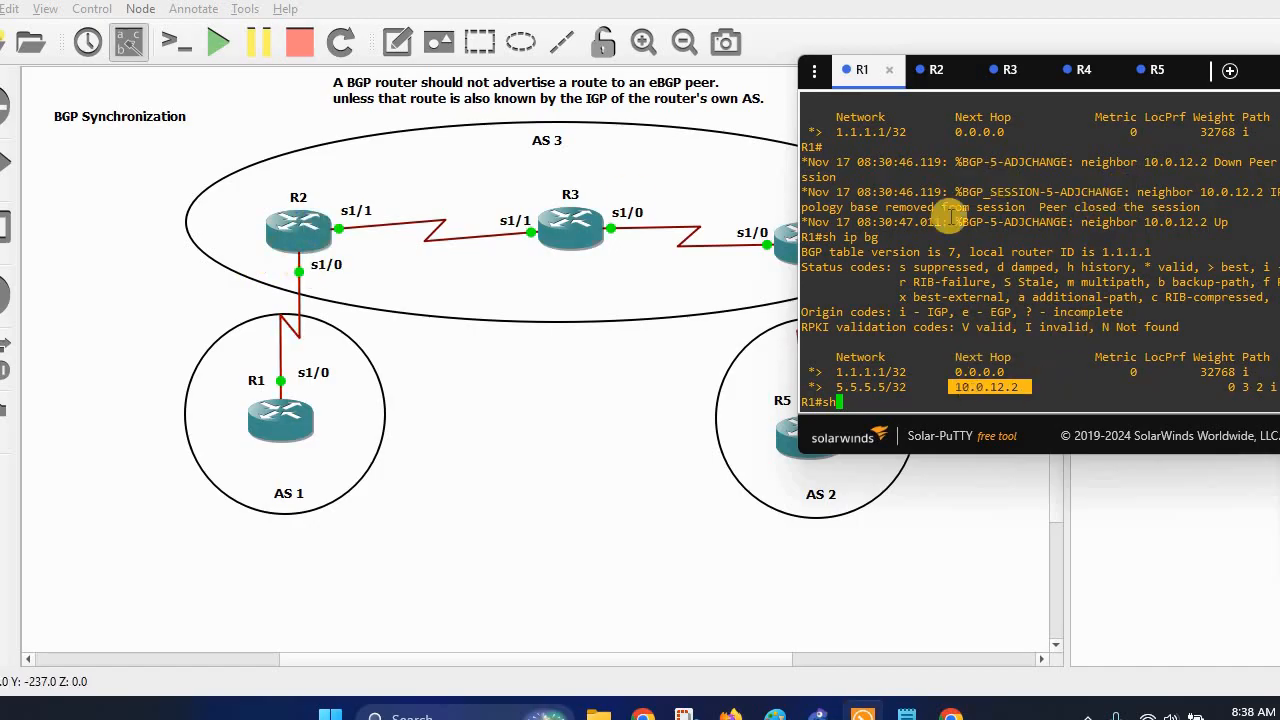
pyautogui.click(932, 80)
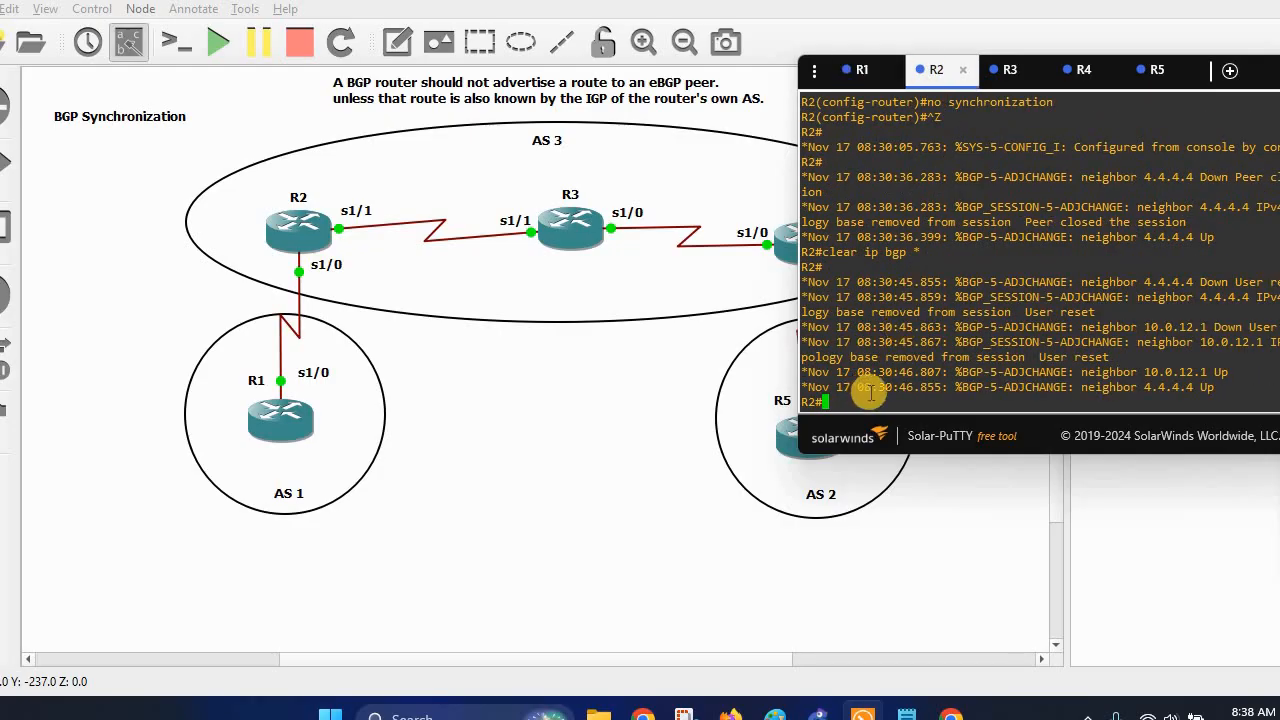
# Display R2's BGP table with 'sh ip bgp' and highlight next hop 4.4.4.4 for 5.5.5.5.
pyautogui.write('sh ip bgp')
pyautogui.press('Return')
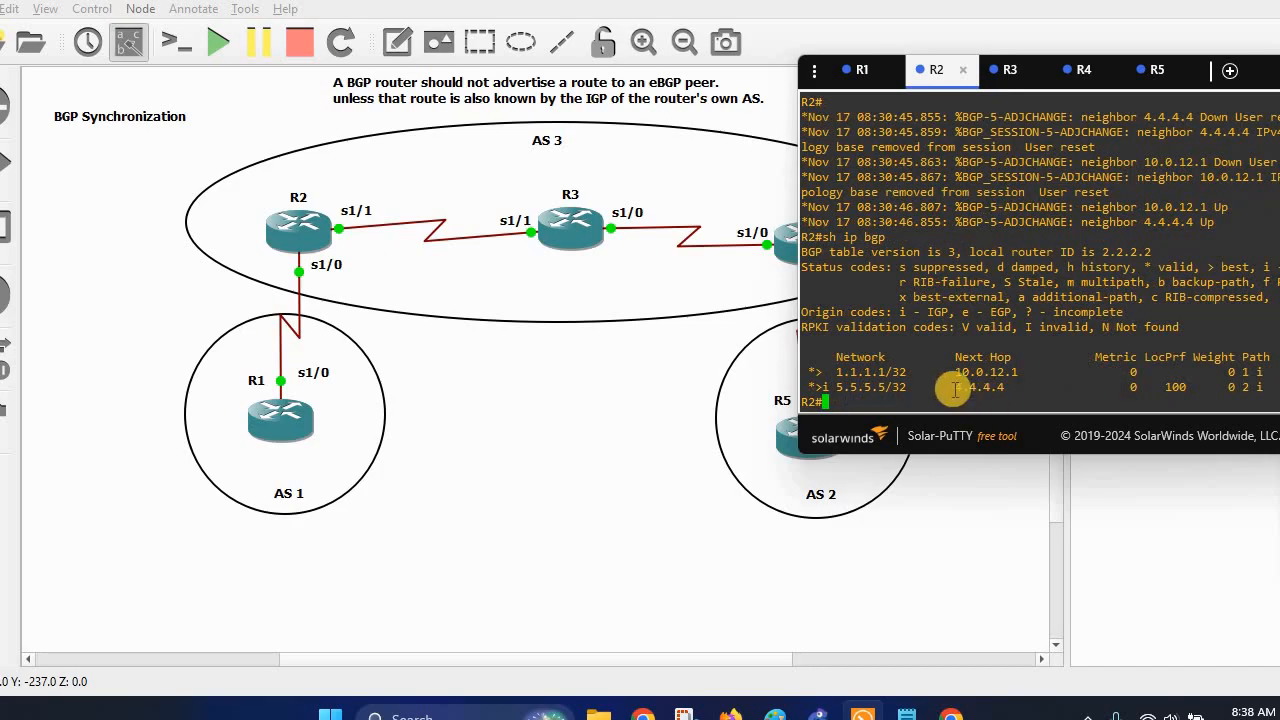
pyautogui.moveTo(955, 388); pyautogui.dragTo(1002, 389)
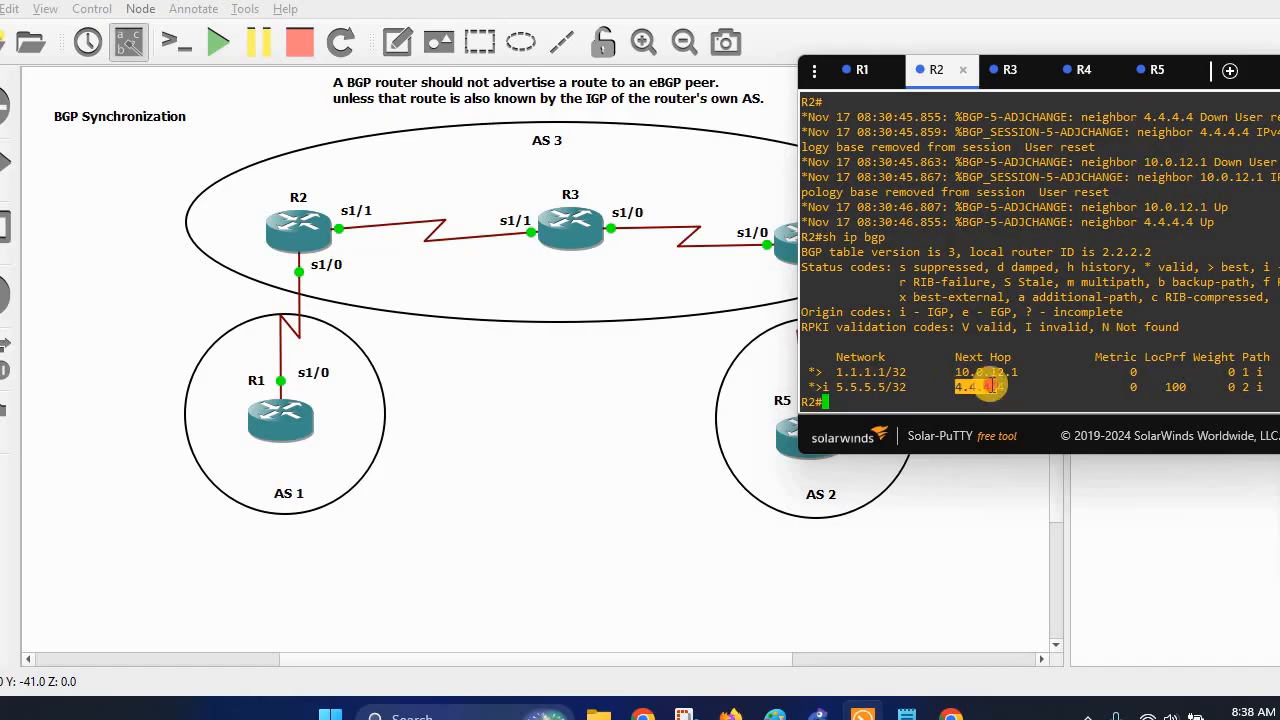
pyautogui.click(871, 404)
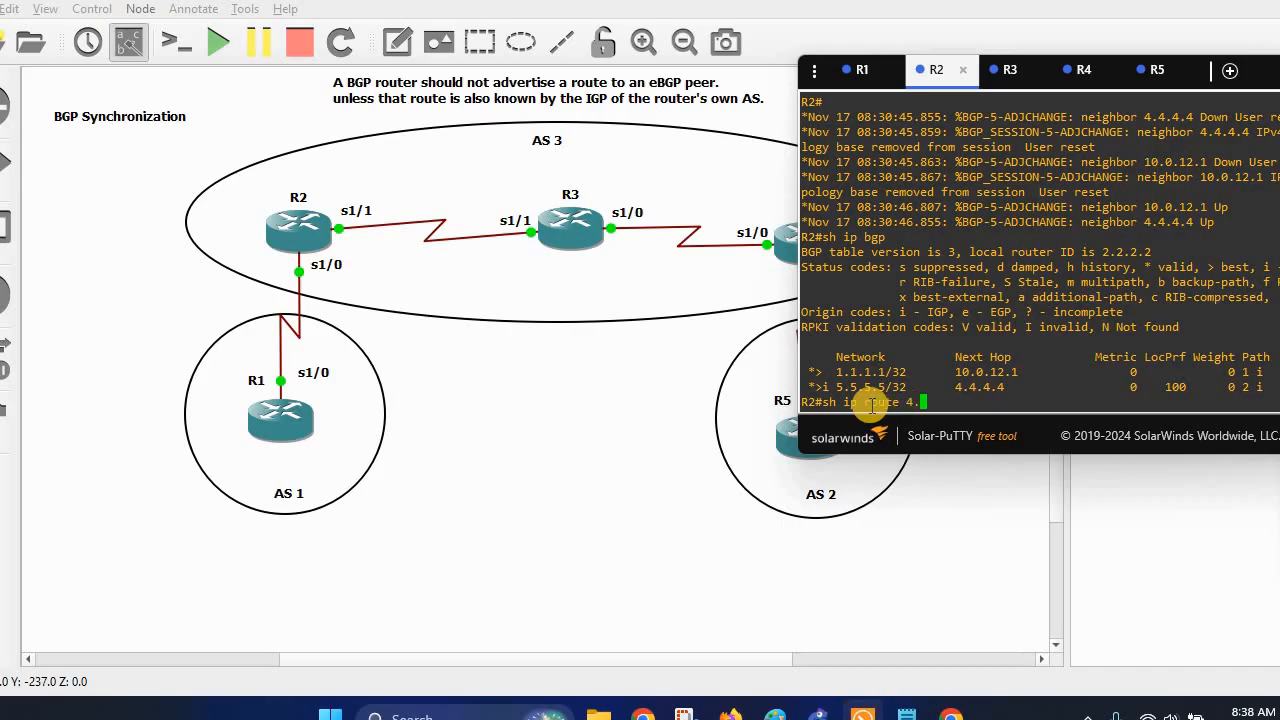
# Look up R2's route to 4.4.4.4, showing OSPF via 10.0.23.3, then minimize the consoles.
pyautogui.write('sh ip route 4.4.4.4')
pyautogui.press('Return')
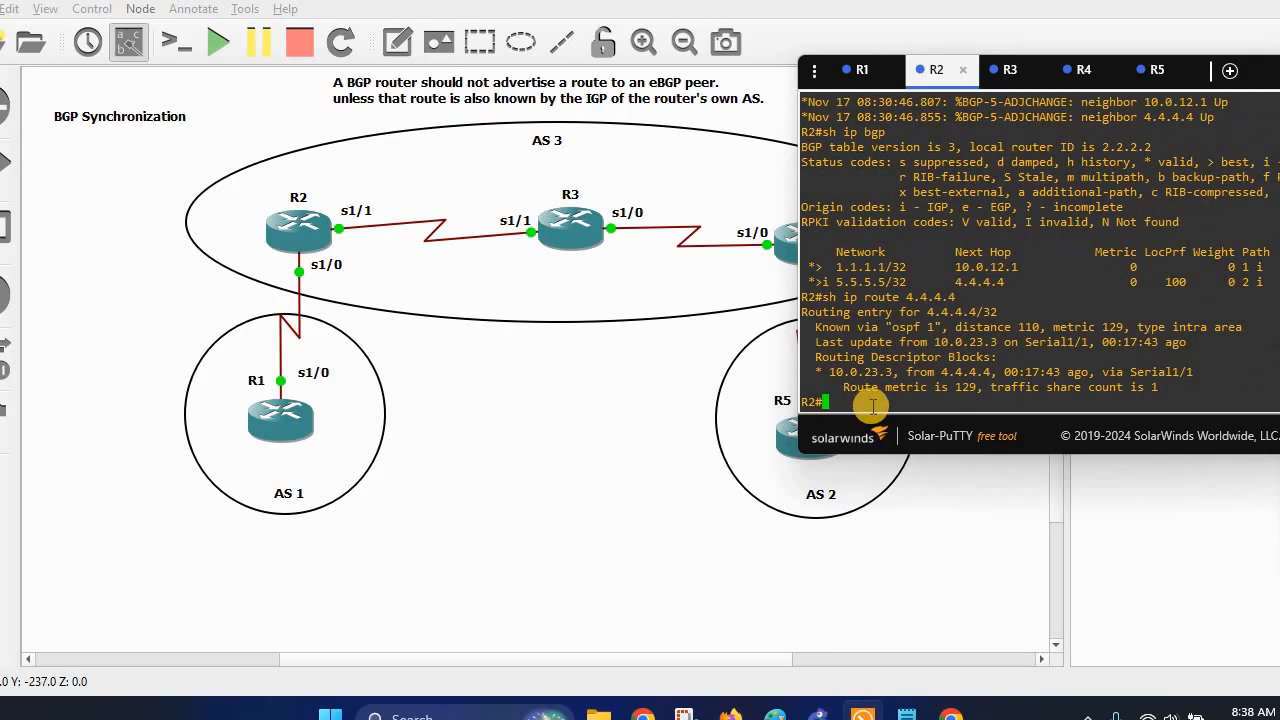
pyautogui.moveTo(829, 372); pyautogui.dragTo(906, 372)
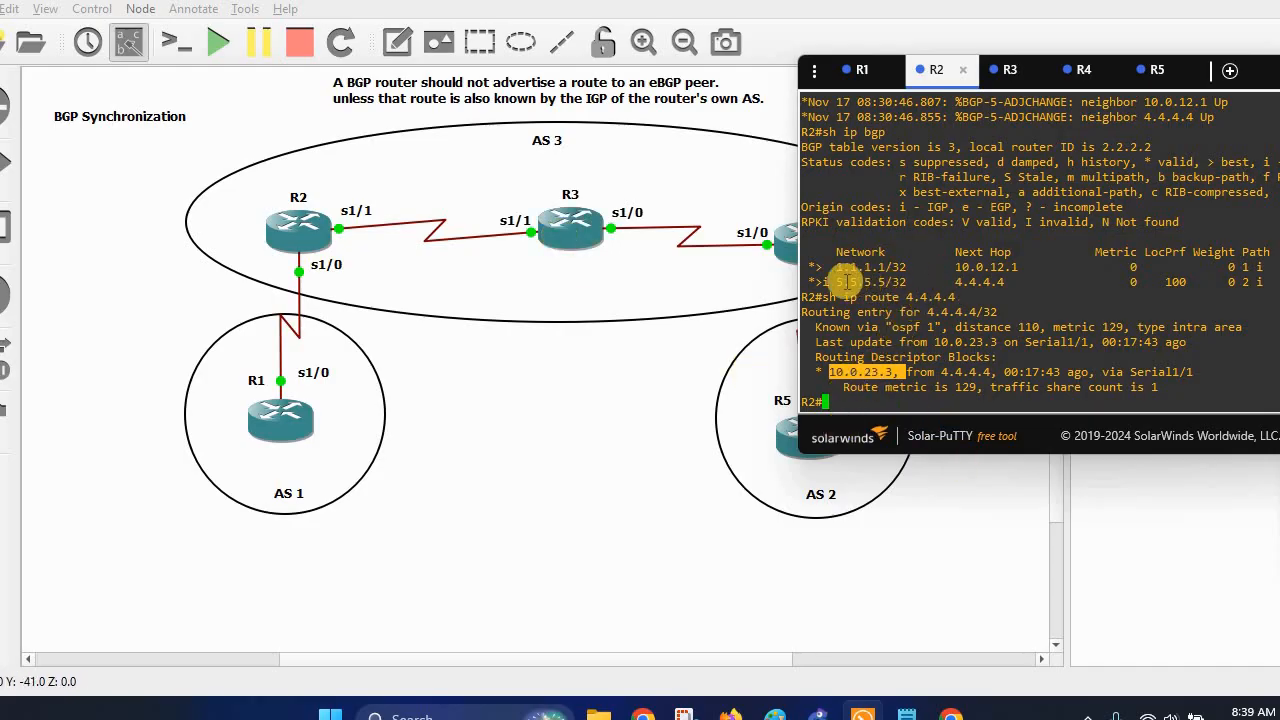
pyautogui.moveTo(836, 282); pyautogui.dragTo(889, 283)
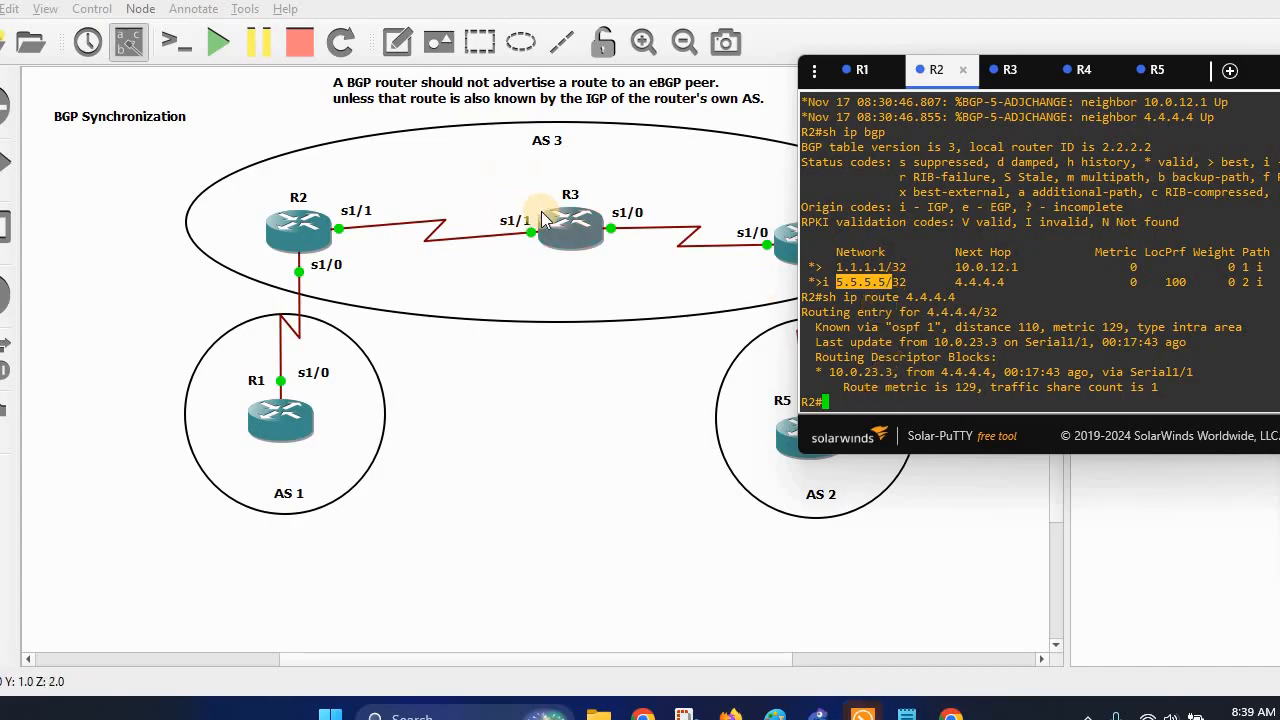
pyautogui.click(881, 401)
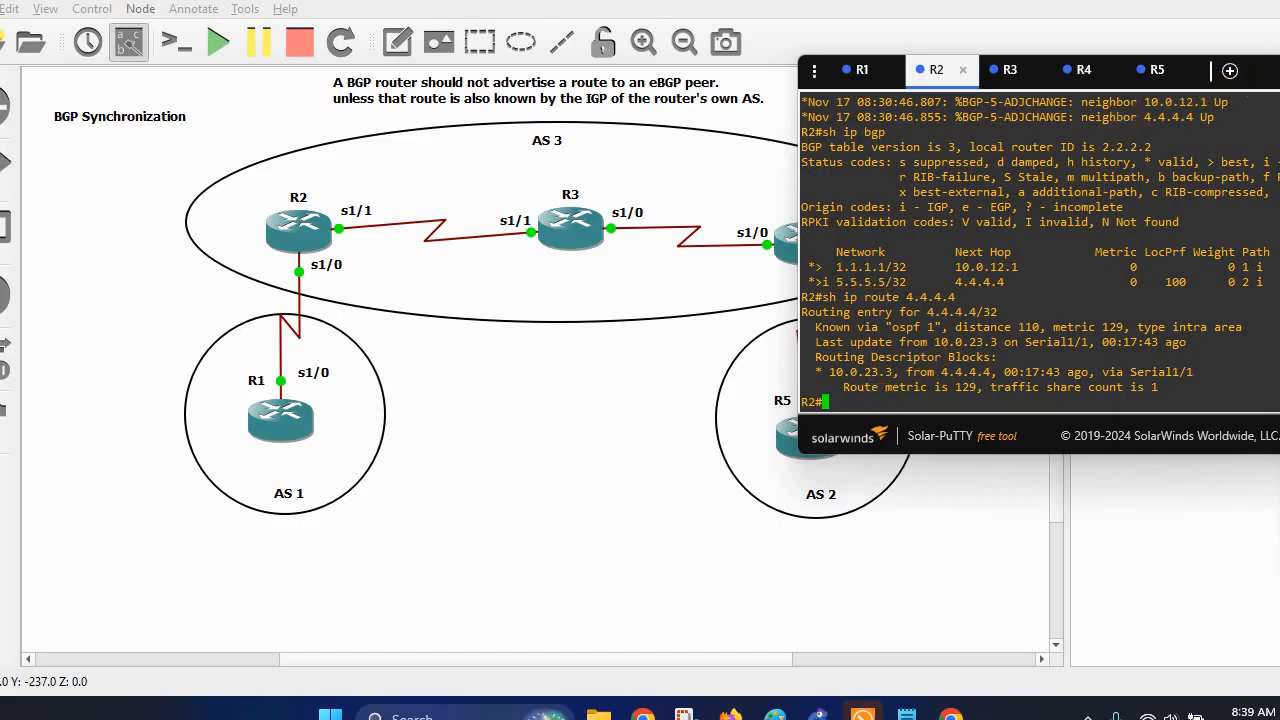
pyautogui.click(1279, 70)
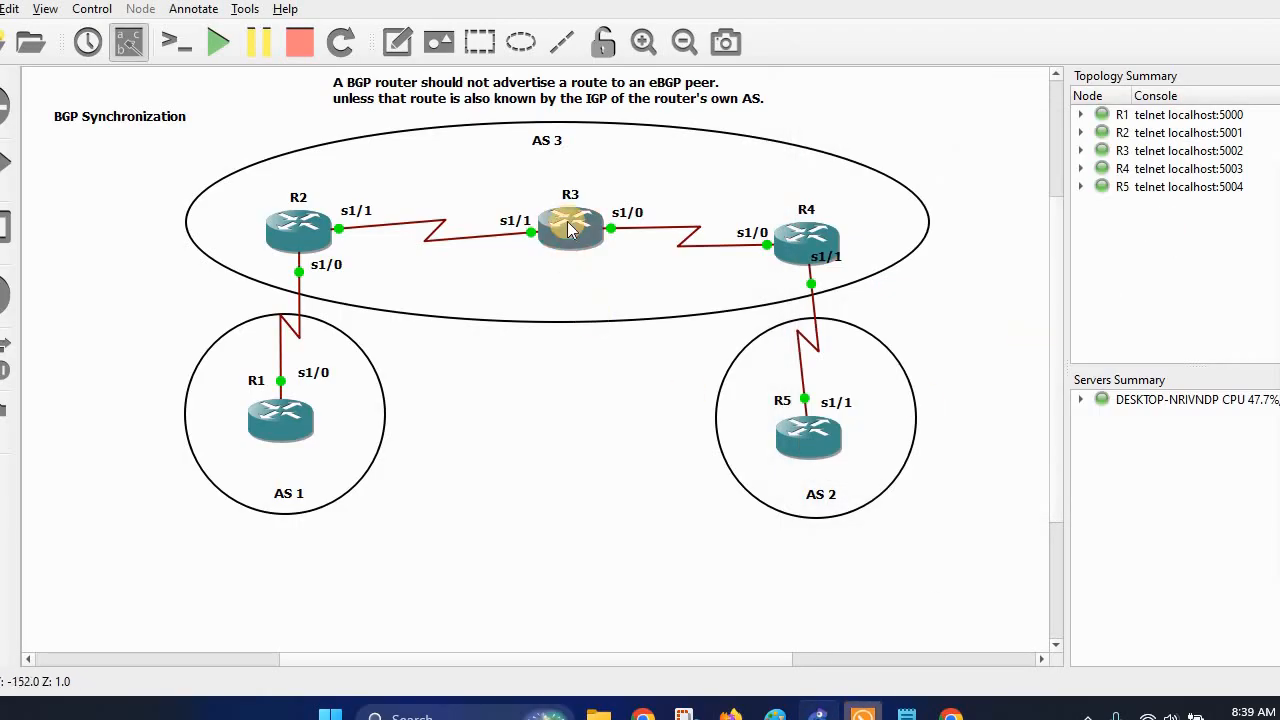
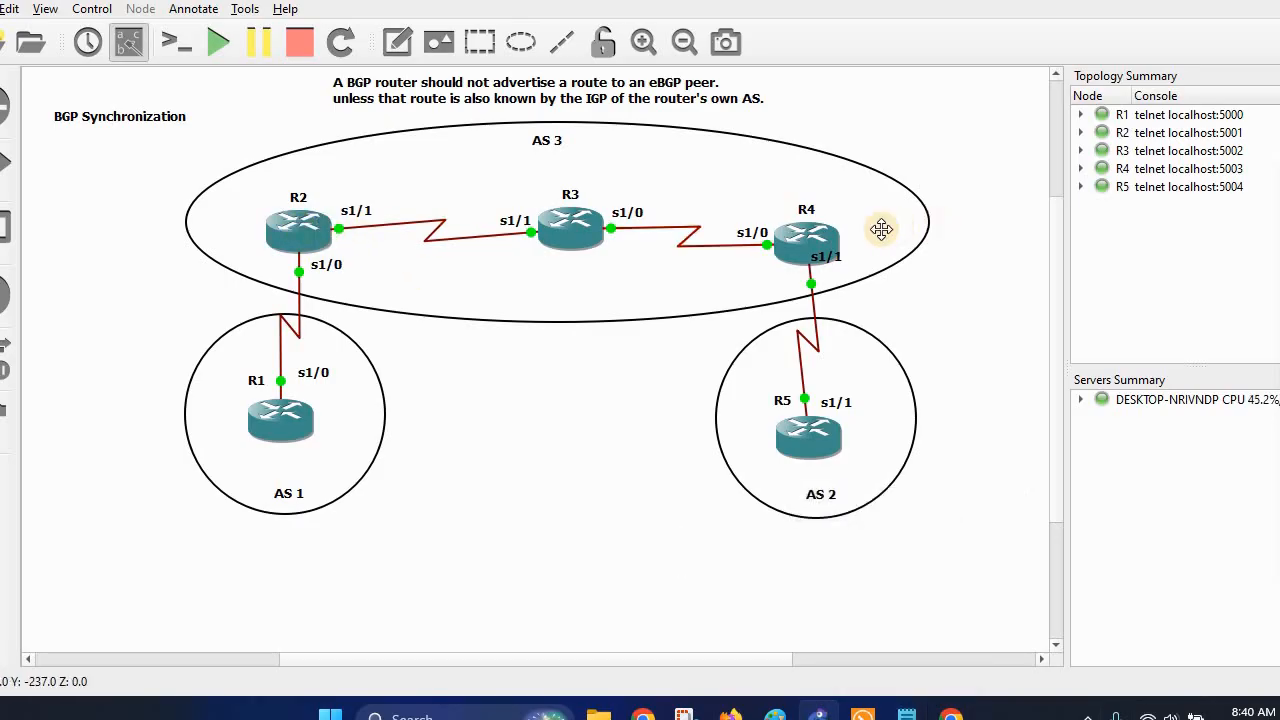
# Select router R2 in the topology and bring the BGP configuration notes to the front.
pyautogui.moveTo(289, 229)
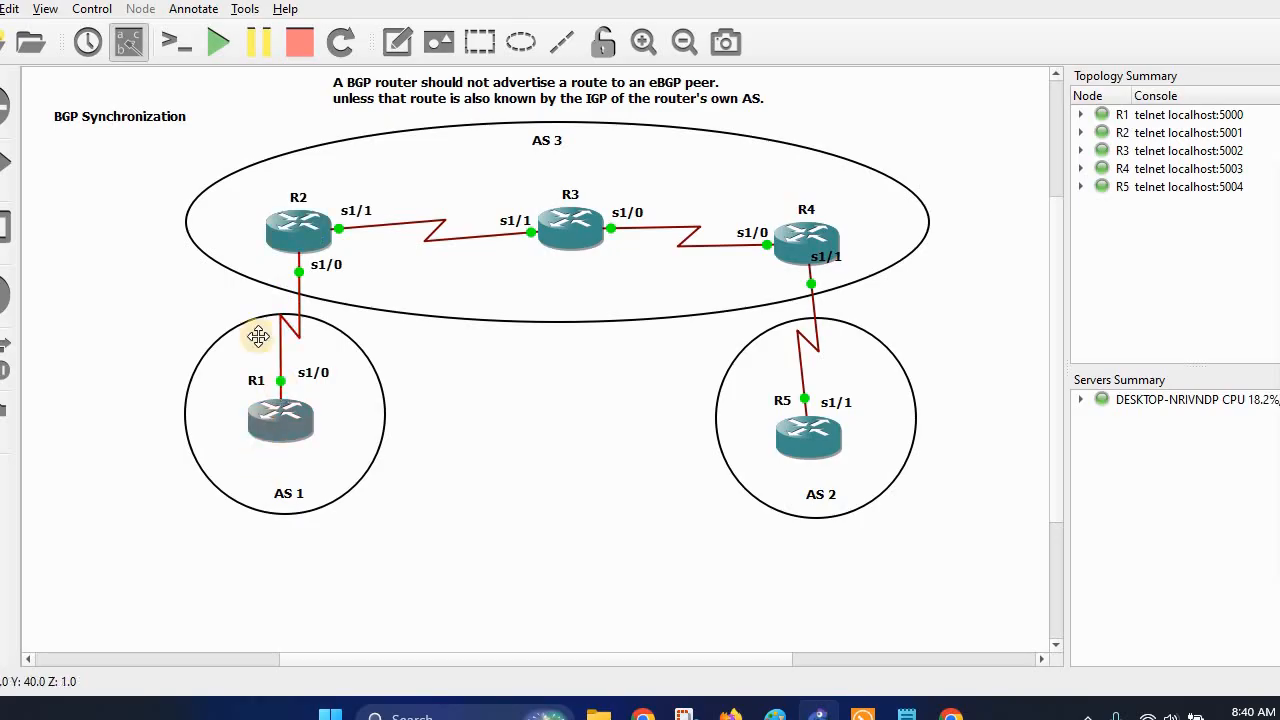
pyautogui.click(282, 229)
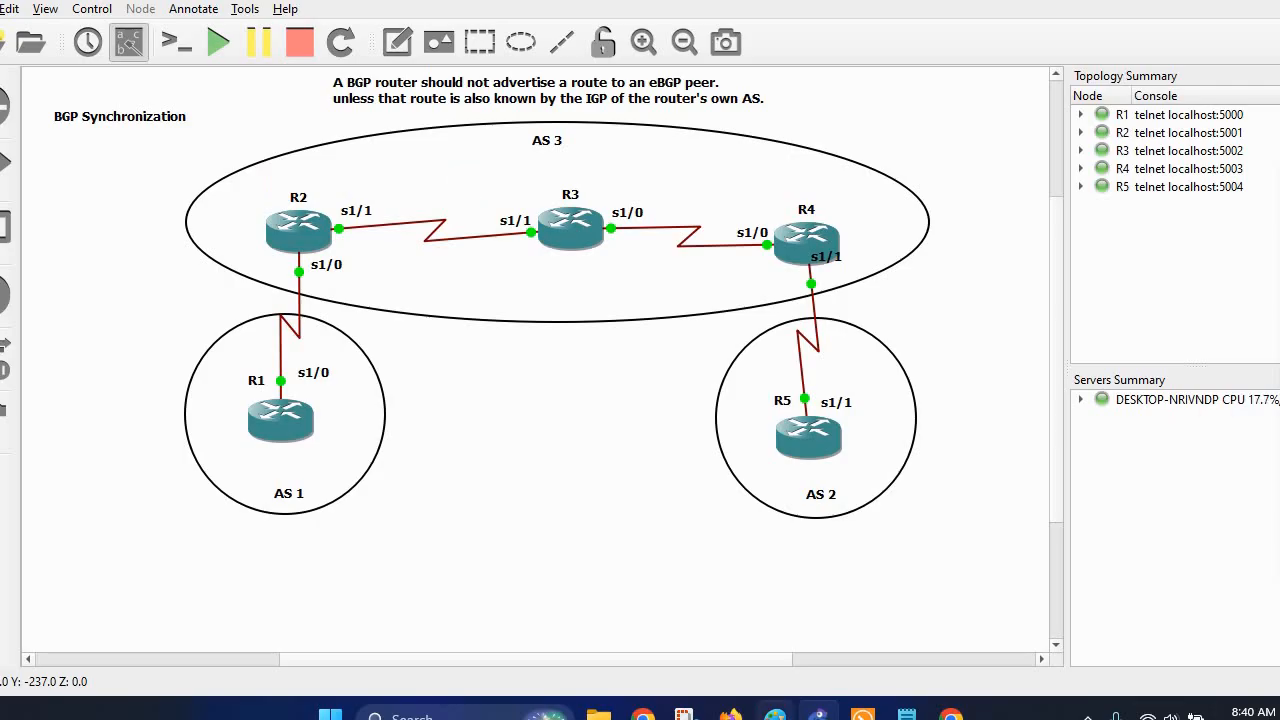
pyautogui.click(903, 714)
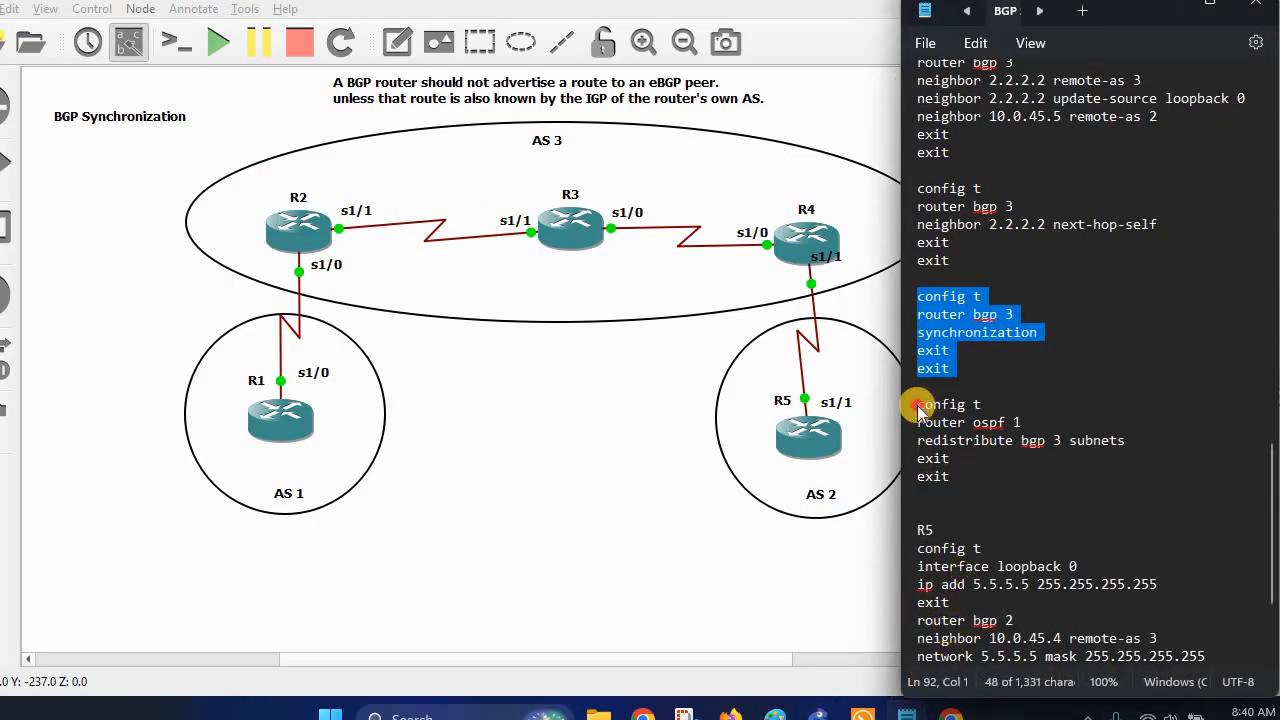
# Copy the 'router ospf 1 / redistribute bgp 3 subnets' block from the notes and paste it into R2's console.
pyautogui.moveTo(923, 405); pyautogui.dragTo(994, 494)
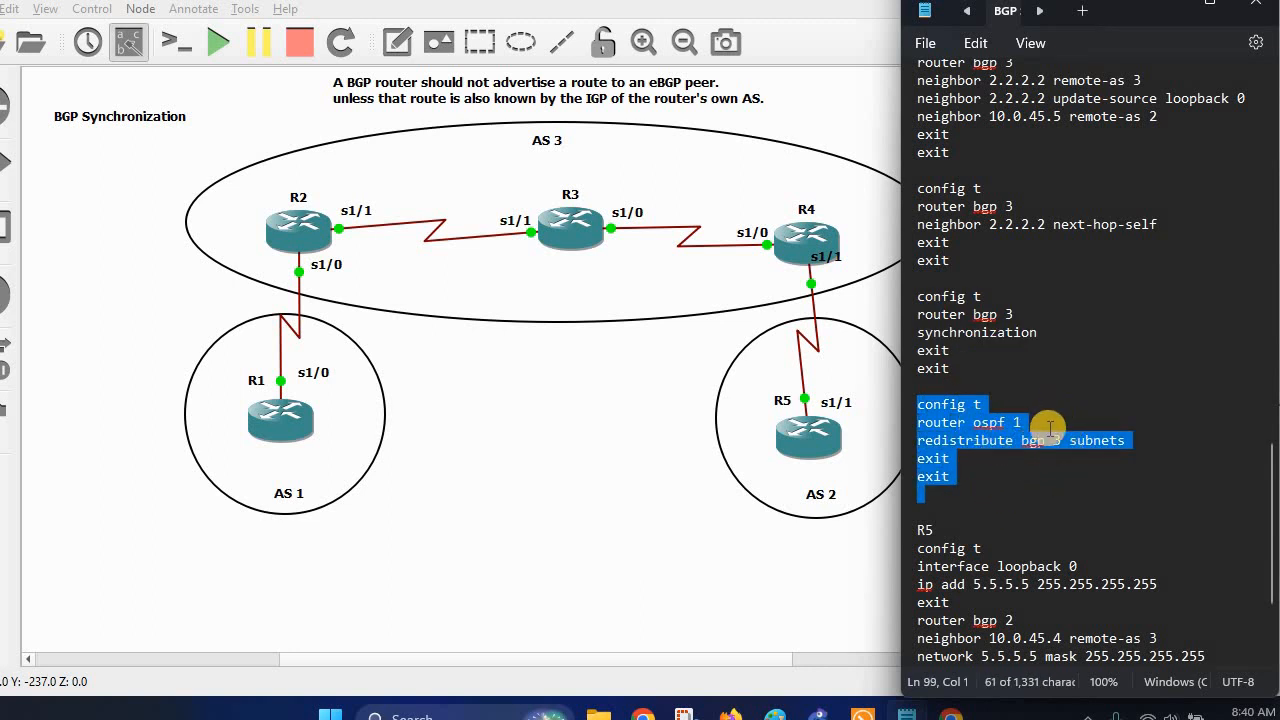
pyautogui.rightClick(972, 432)
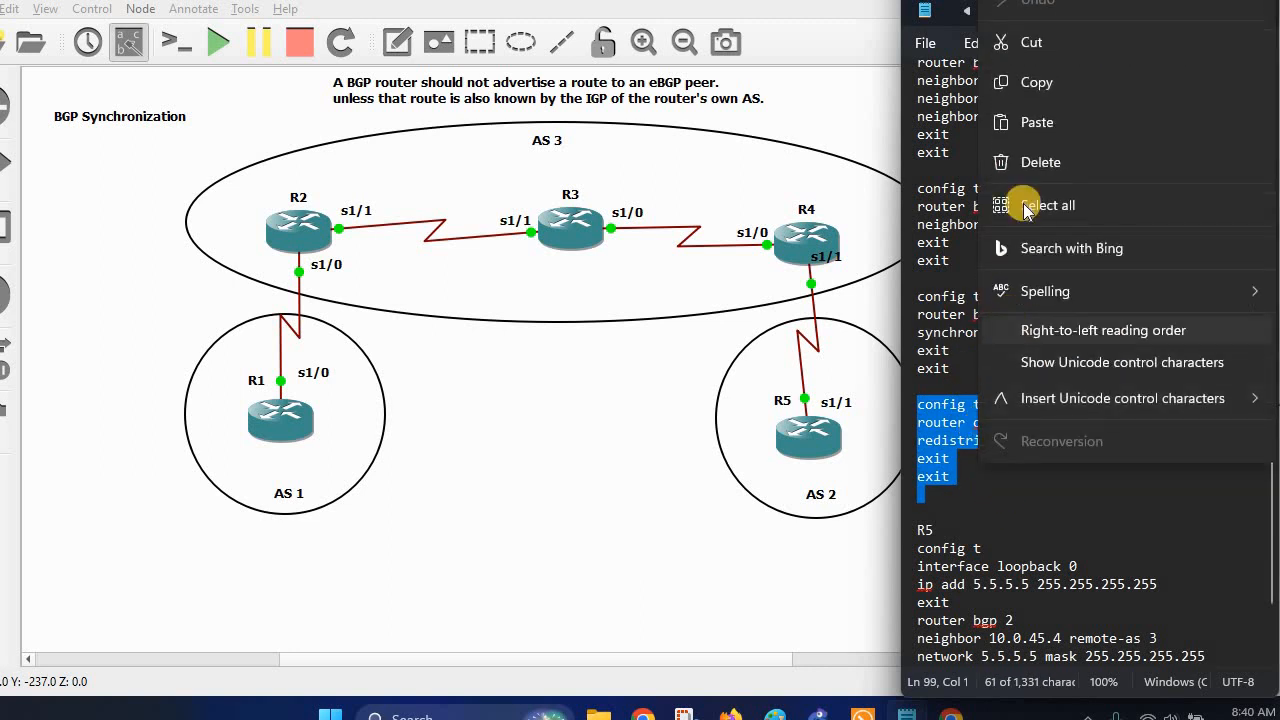
pyautogui.click(1033, 82)
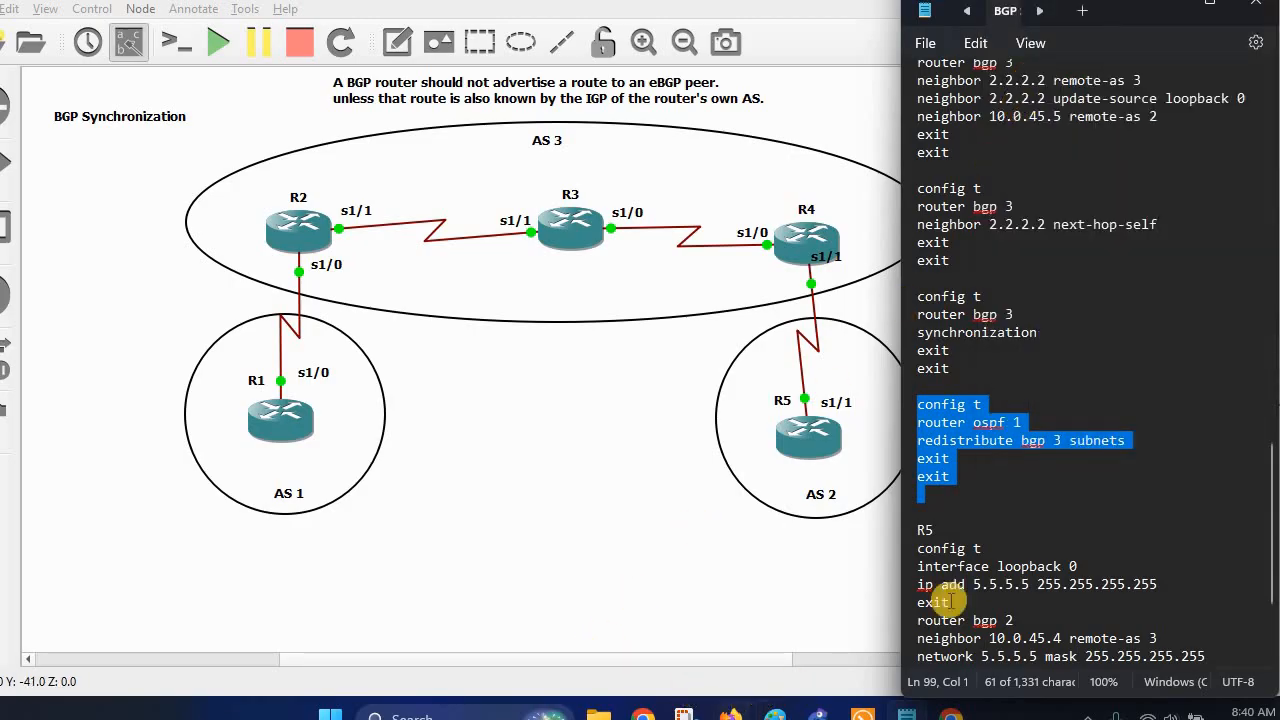
pyautogui.click(866, 712)
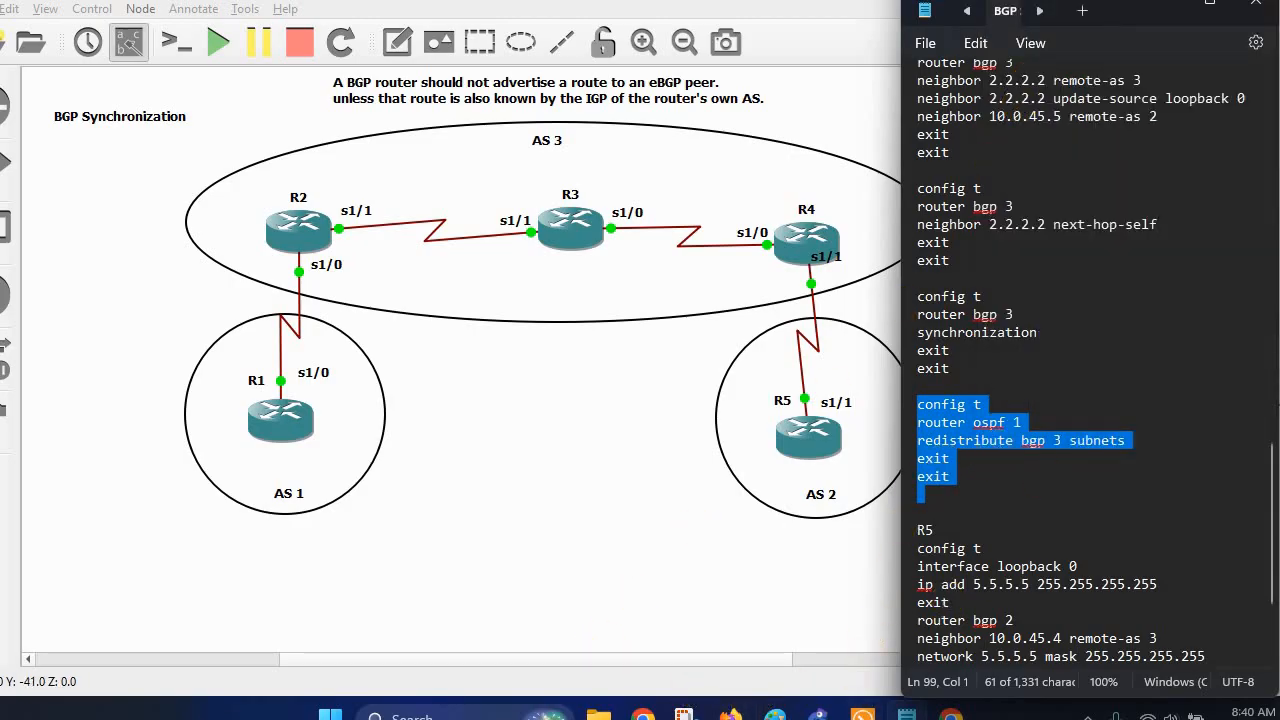
pyautogui.rightClick(962, 322)
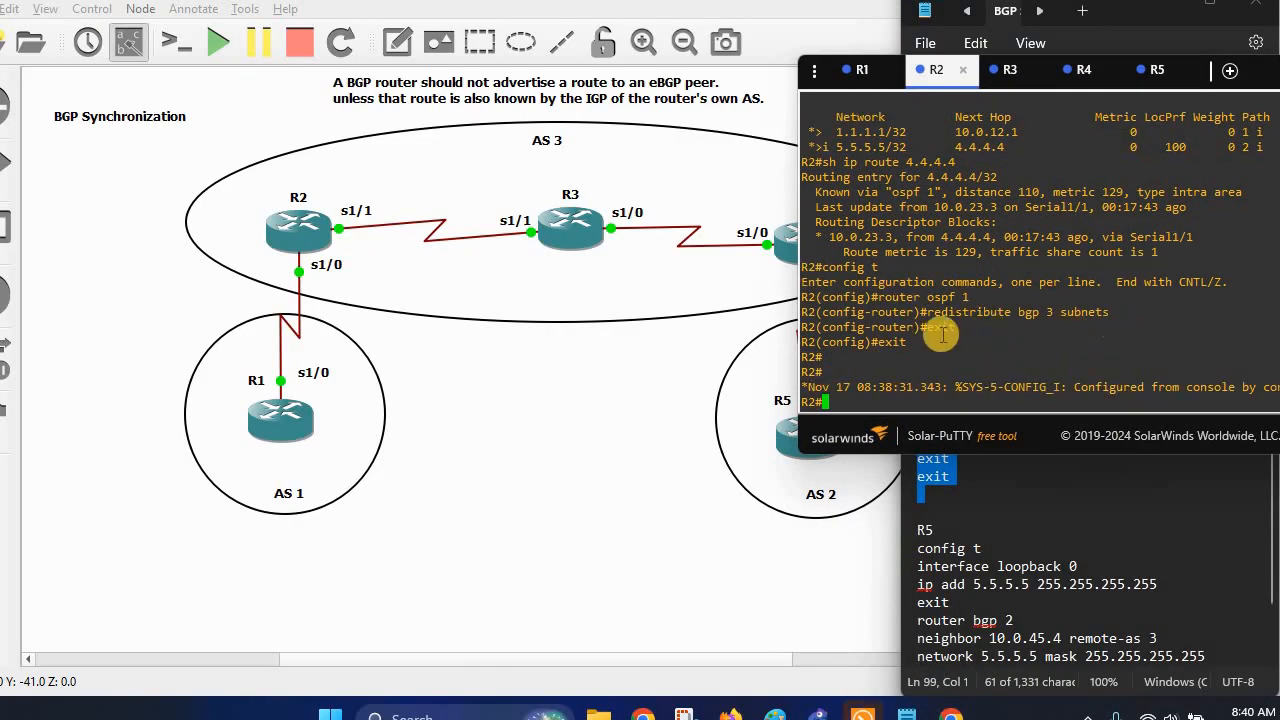
# Recheck the OSPF redistribution commands in the BGP notes.
pyautogui.click(1073, 505)
pyautogui.scroll(-2, 1080, 508)
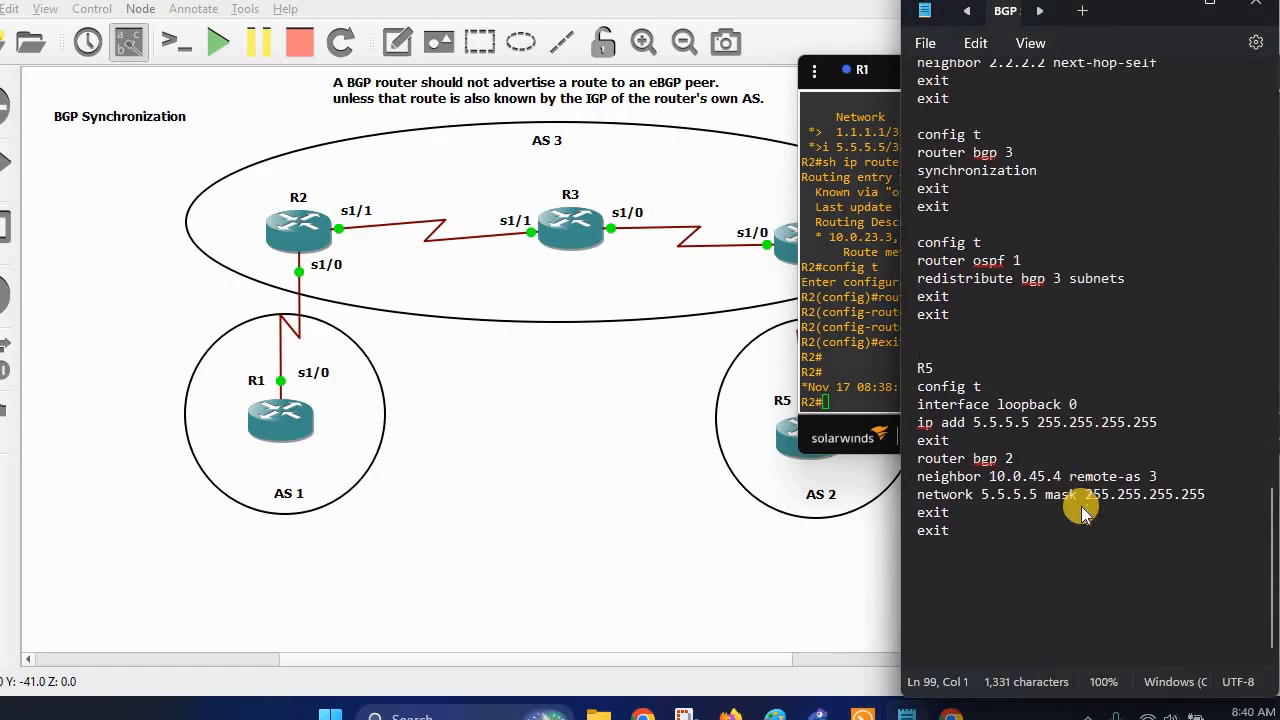
pyautogui.scroll(1, 1083, 510)
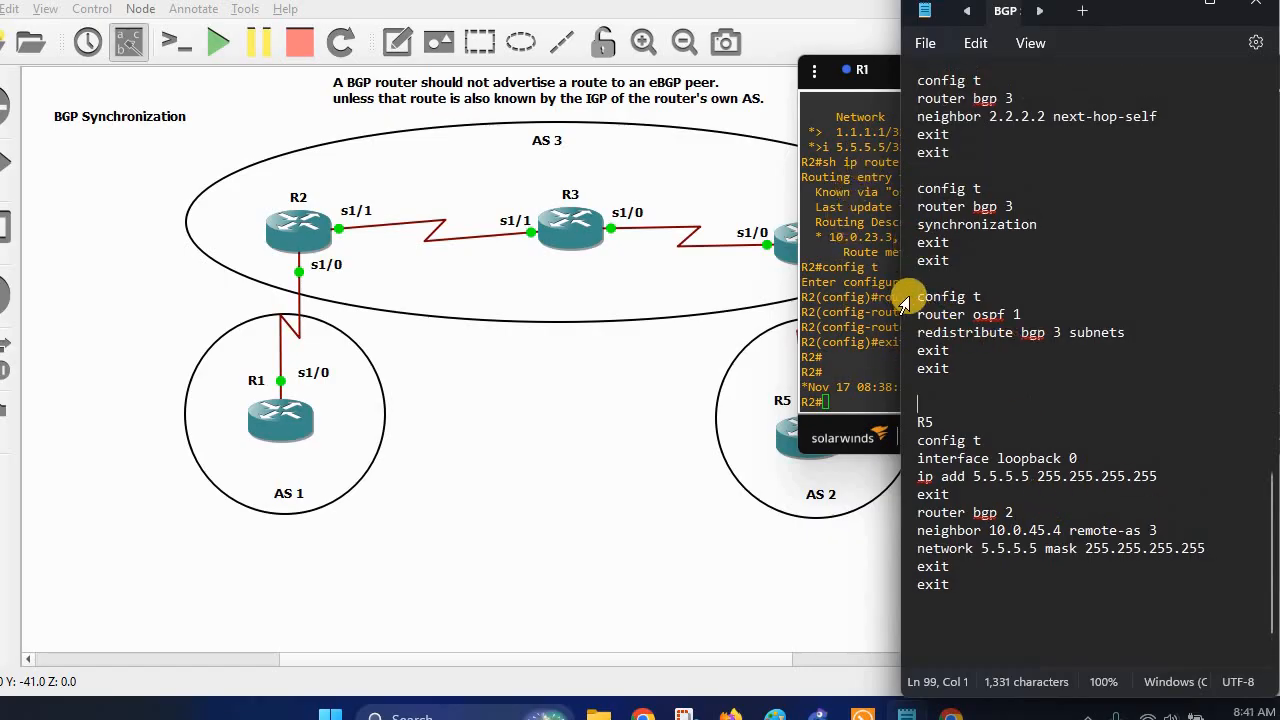
# Work in R4's console, then center the console window and return to R2's tab.
pyautogui.click(848, 88)
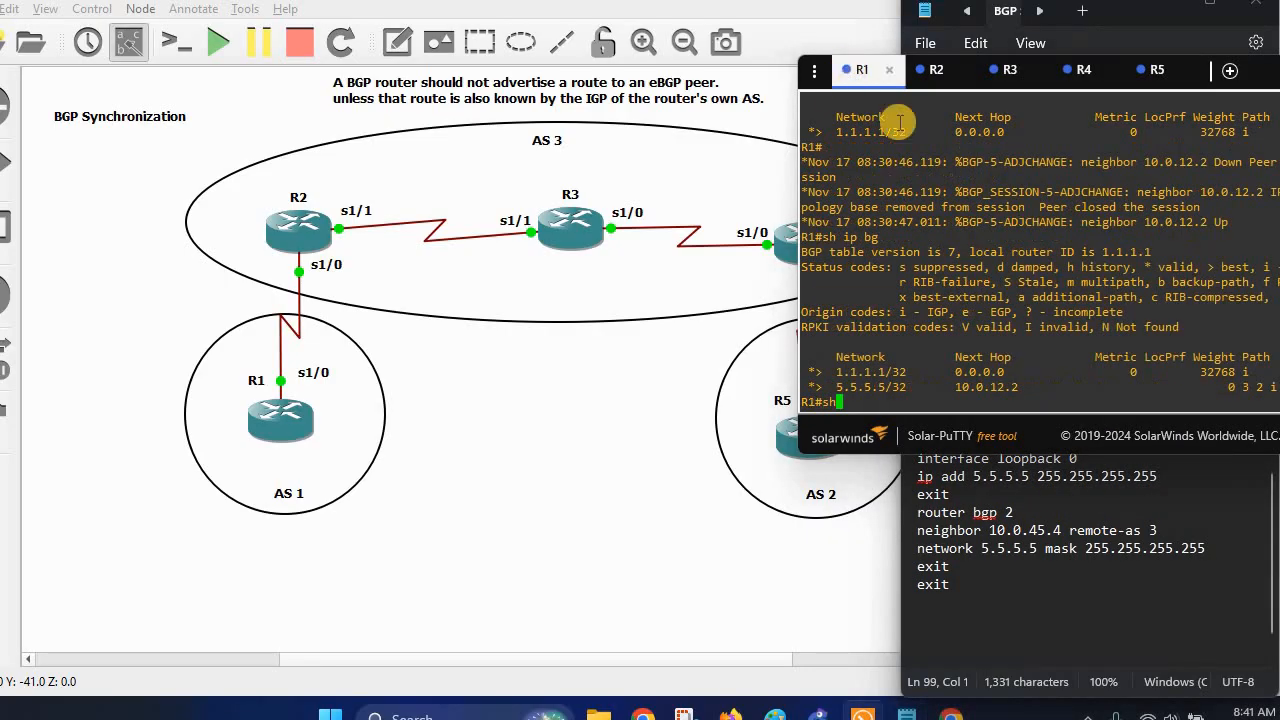
pyautogui.click(1076, 70)
pyautogui.scroll(-3, 1078, 262)
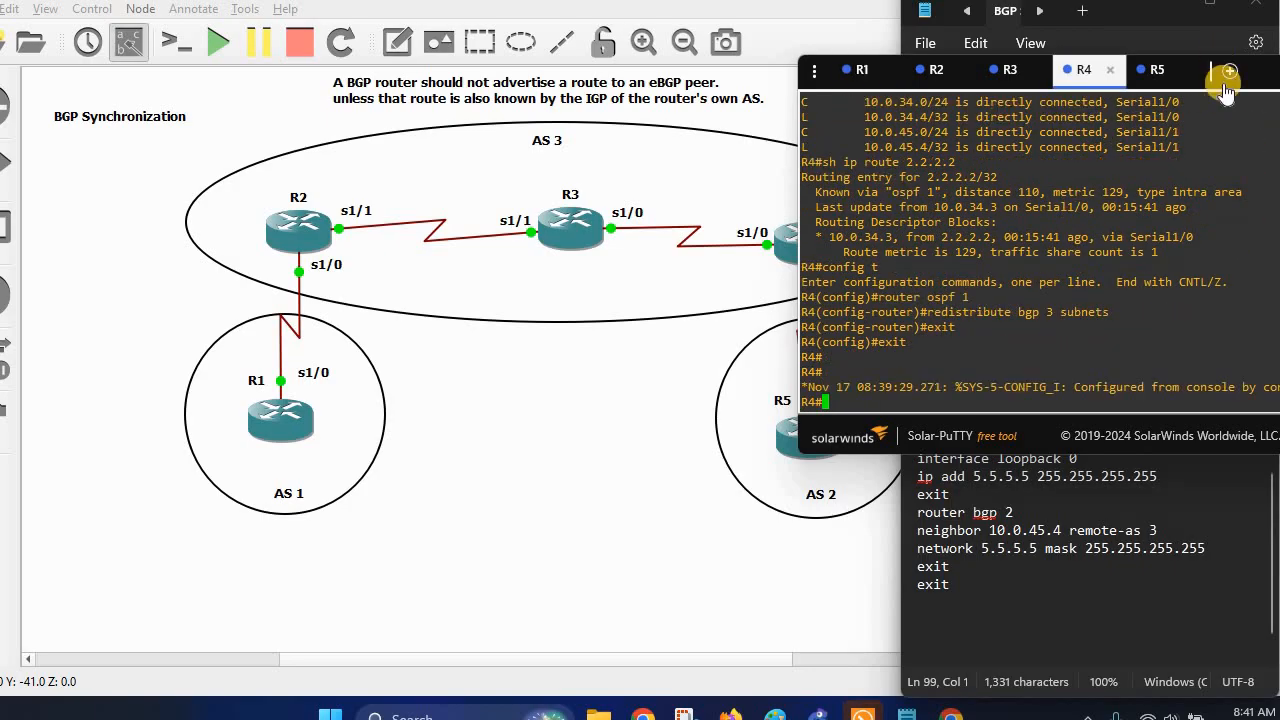
pyautogui.moveTo(929, 80); pyautogui.dragTo(612, 103)
pyautogui.click(615, 93)
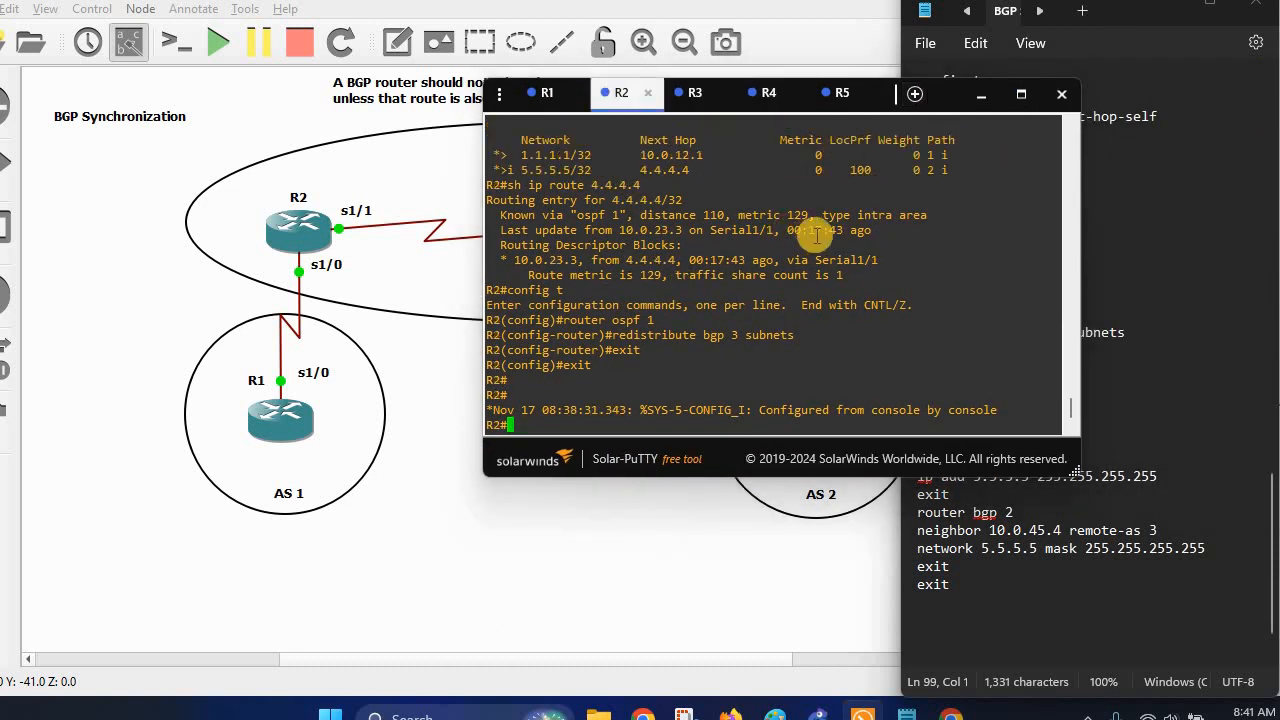
# Reset the BGP sessions on R2 and R4 with 'clear ip bgp *'.
pyautogui.write('clear ip b')
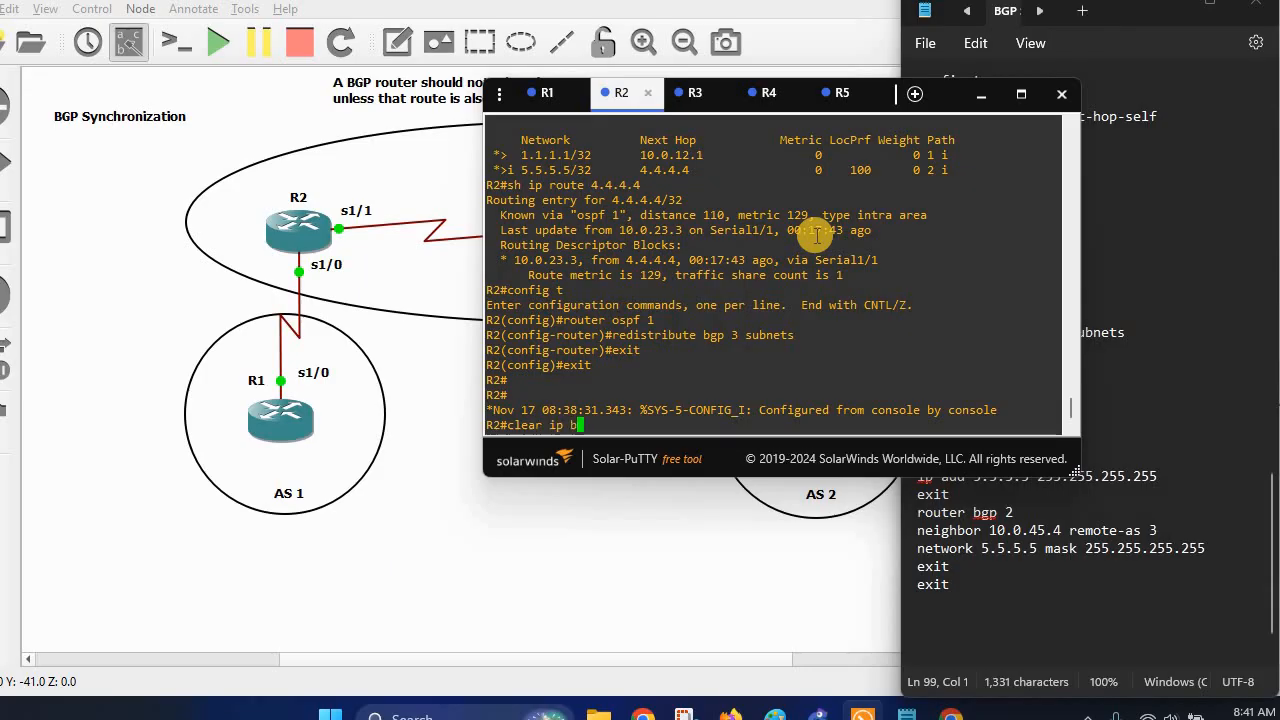
pyautogui.write('gp *')
pyautogui.press('Return')
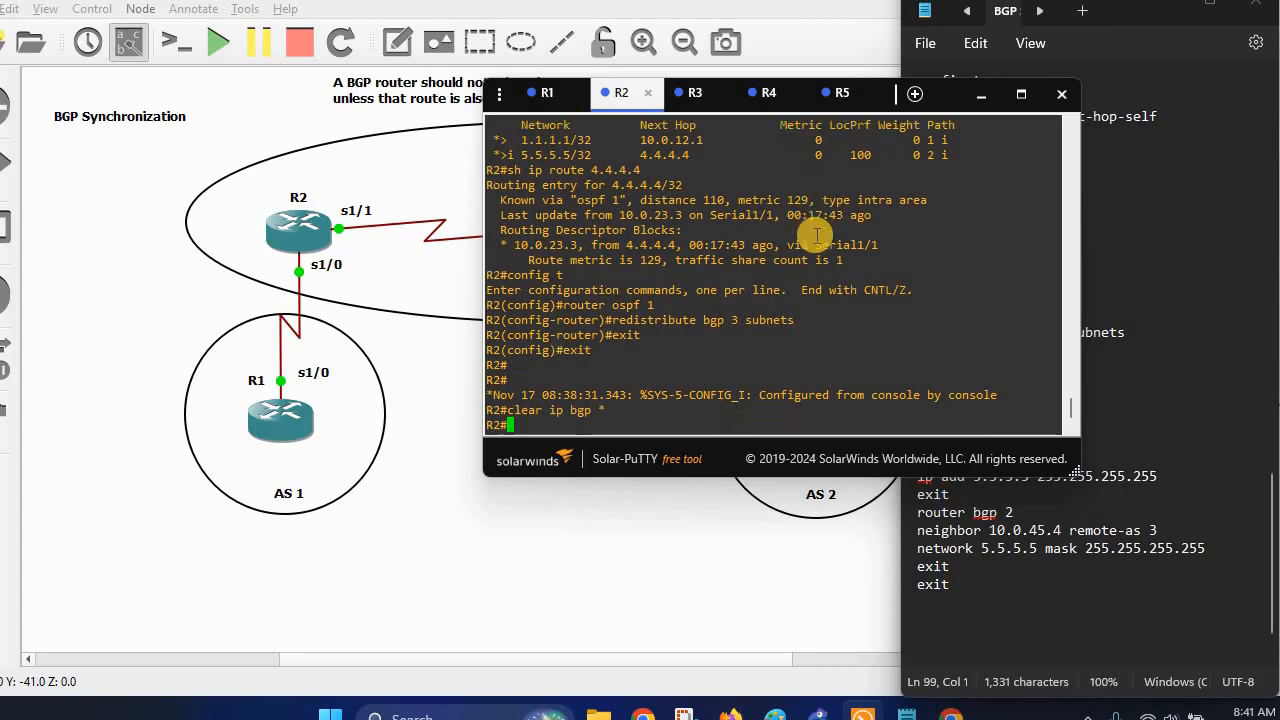
pyautogui.click(766, 92)
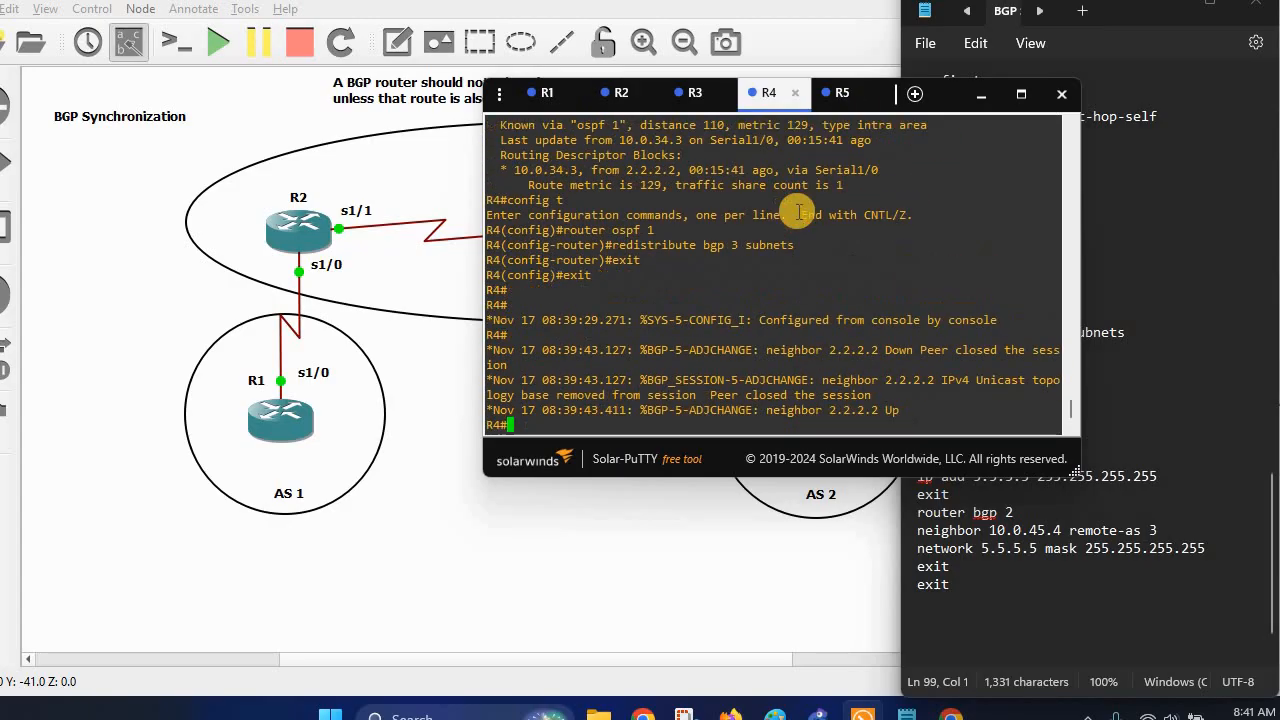
pyautogui.write('clear ip bgp *')
pyautogui.press('Return')
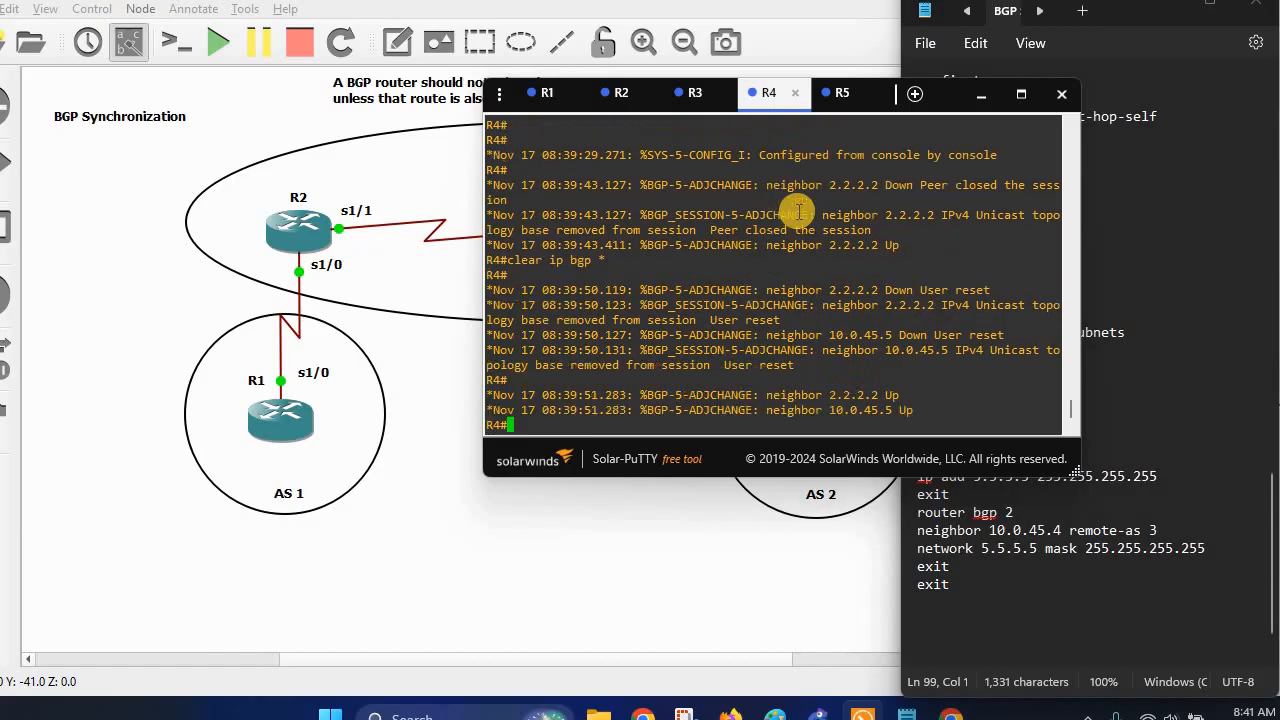
# List R2's BGP table with 'sh ip bgp', showing 1.1.1.1/32 and 5.5.5.5/32 as RIB-failure.
pyautogui.click(617, 93)
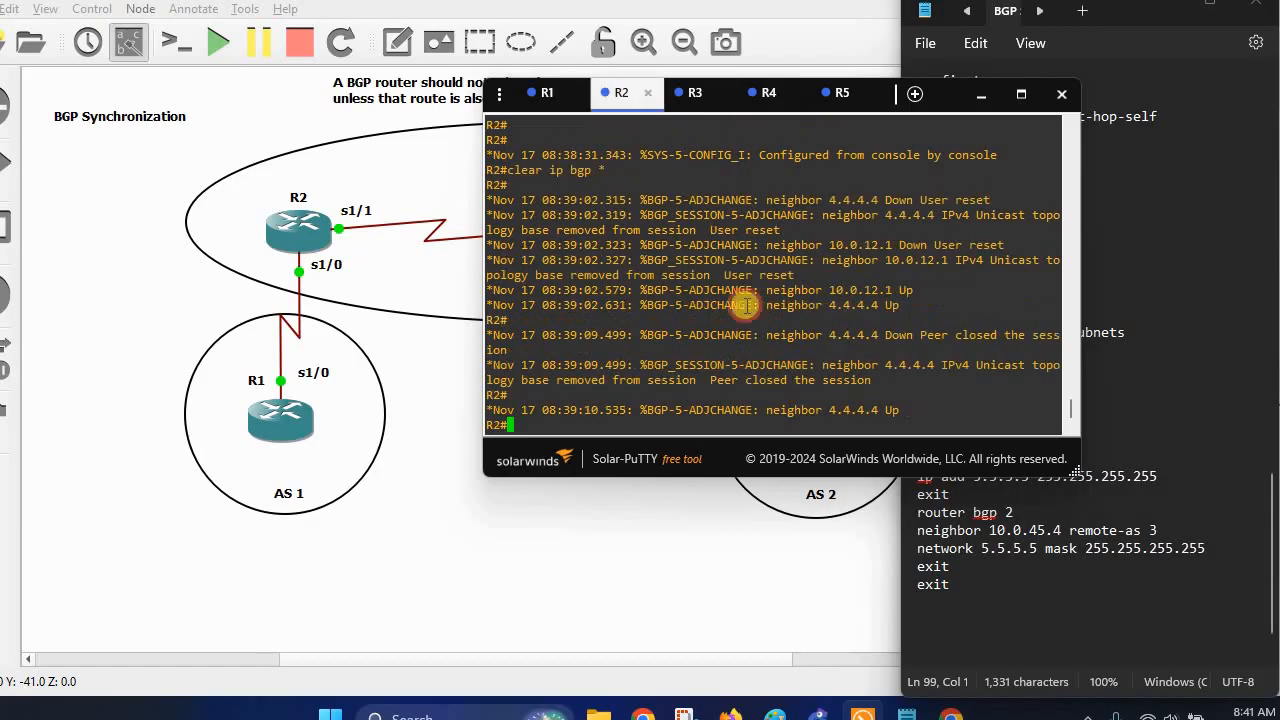
pyautogui.write('sh ip bgp')
pyautogui.press('Return')
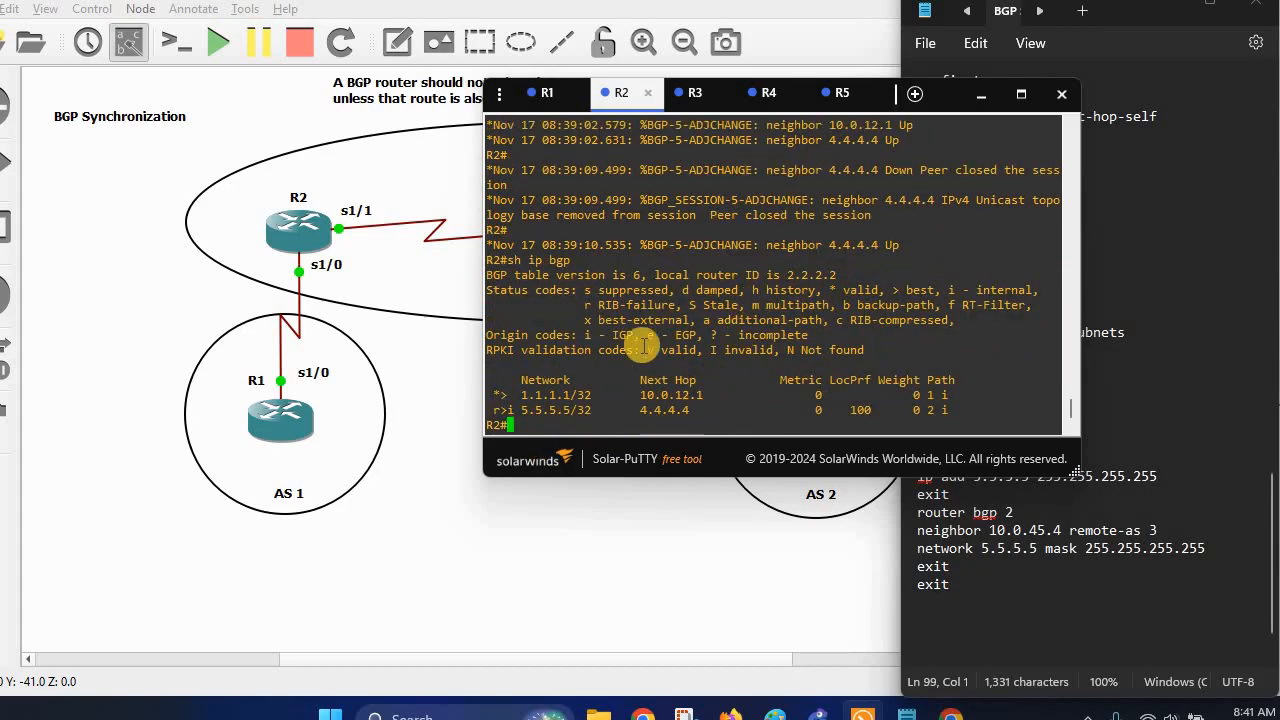
# Show R1's BGP table and highlight the 5.5.5.5/32 route via 10.0.12.2.
pyautogui.click(539, 93)
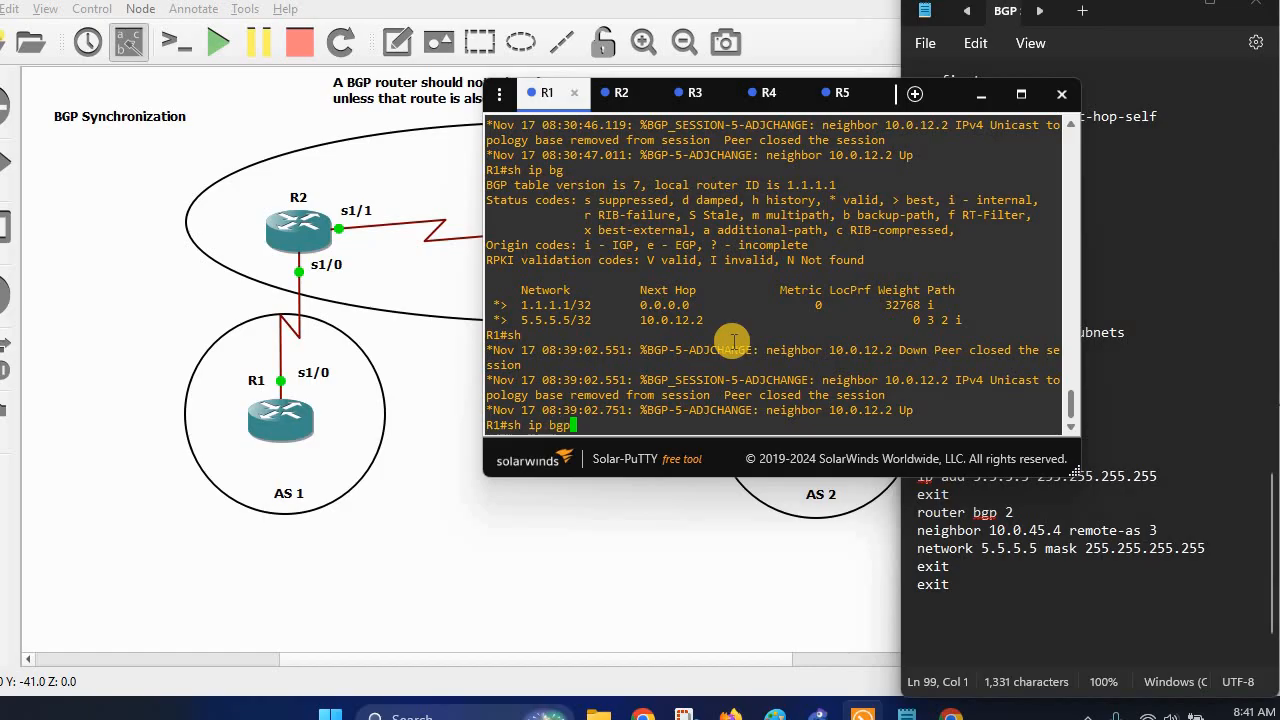
pyautogui.press('Return')
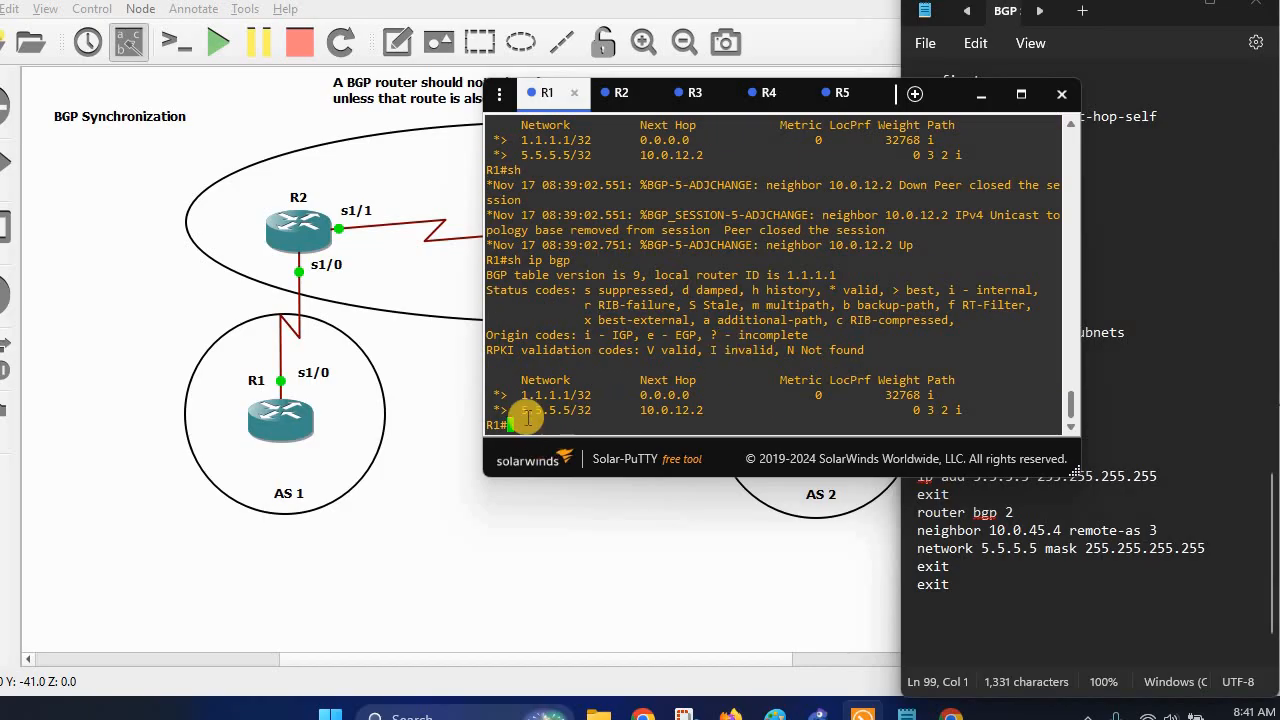
pyautogui.moveTo(521, 410); pyautogui.dragTo(575, 410)
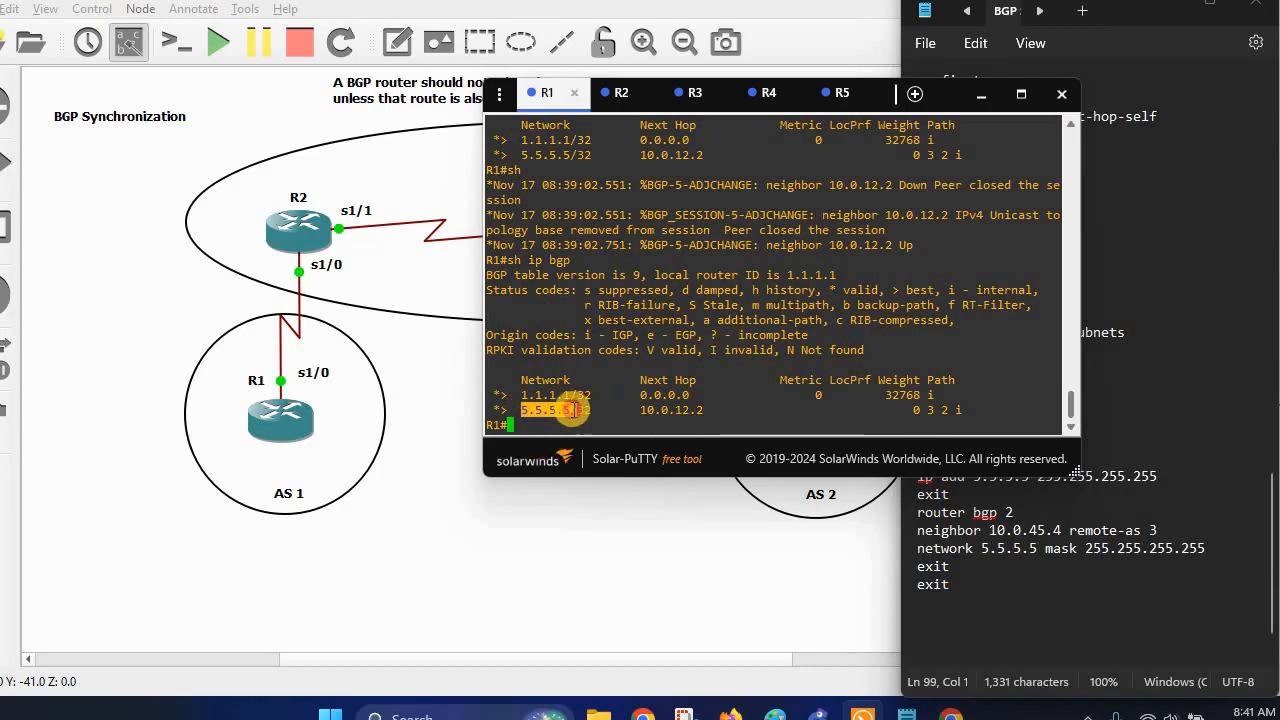
# Ping 5.5.5.5 from R1.
pyautogui.click(555, 415)
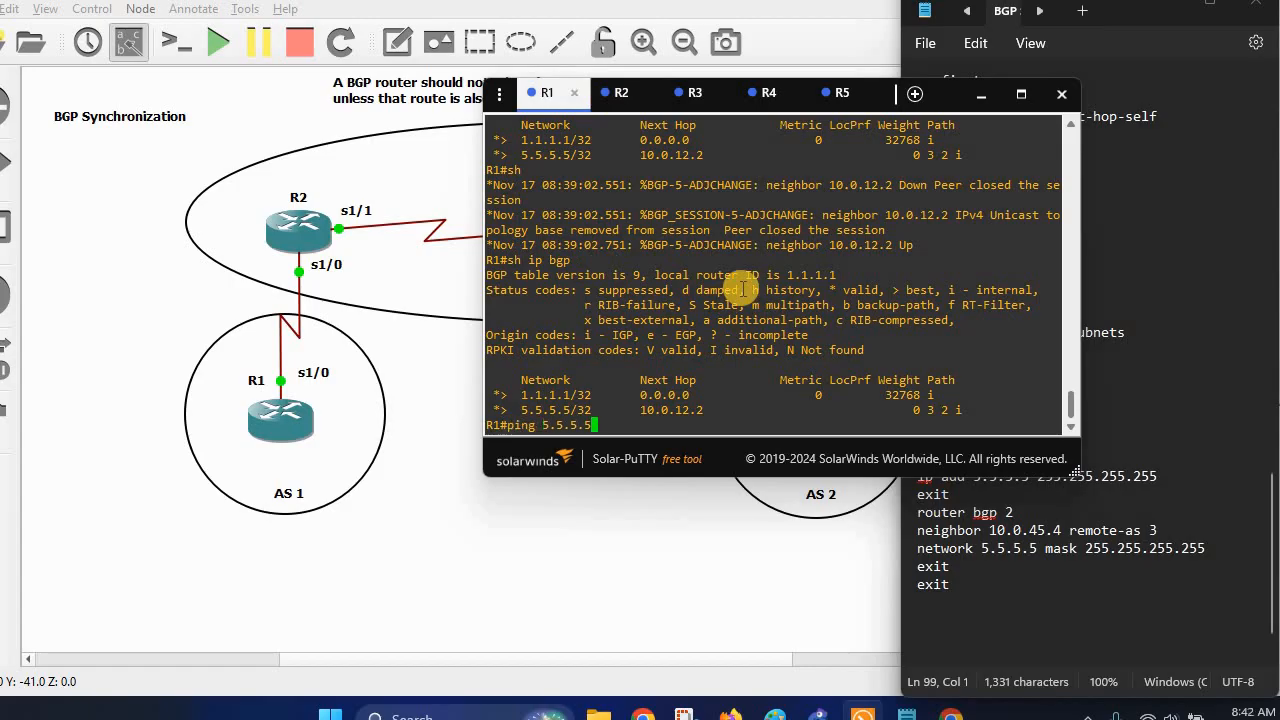
pyautogui.write('5')
pyautogui.press('Return')
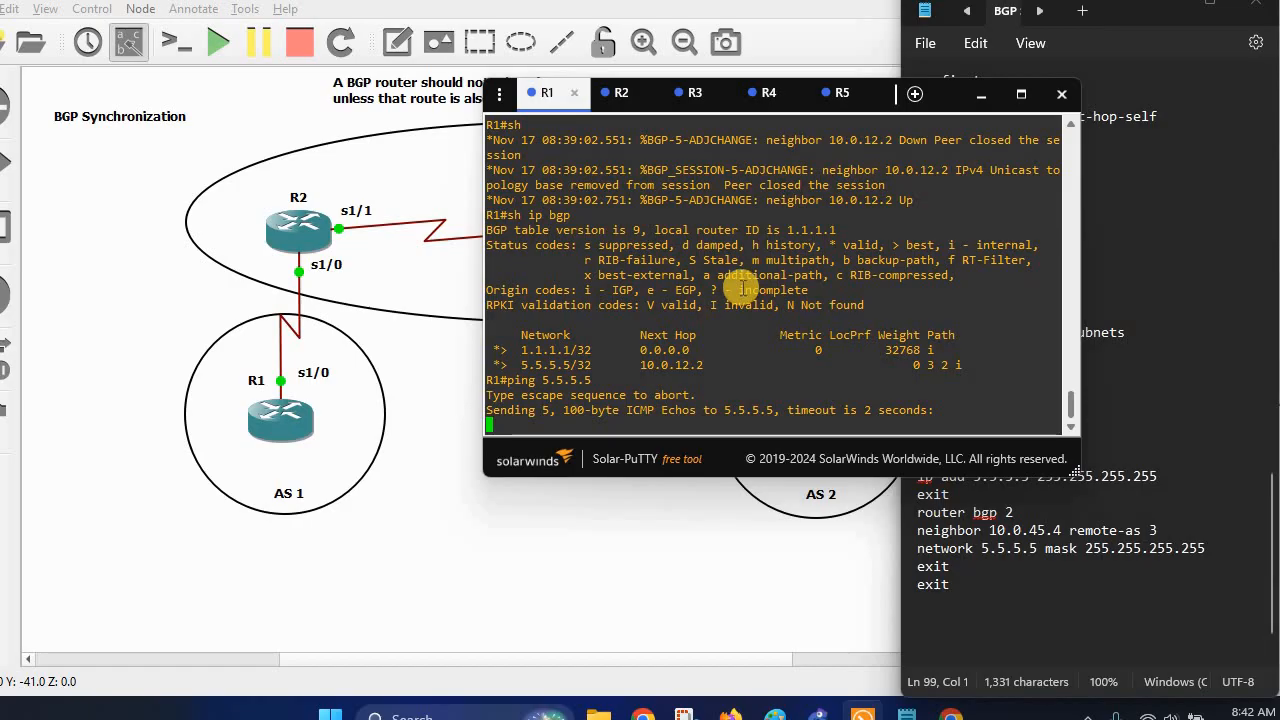
# Rerun 'sh ip bgp' on R2 and the ping to 5.5.5.5 on R1 (0/5 success), then minimize the consoles.
pyautogui.click(617, 100)
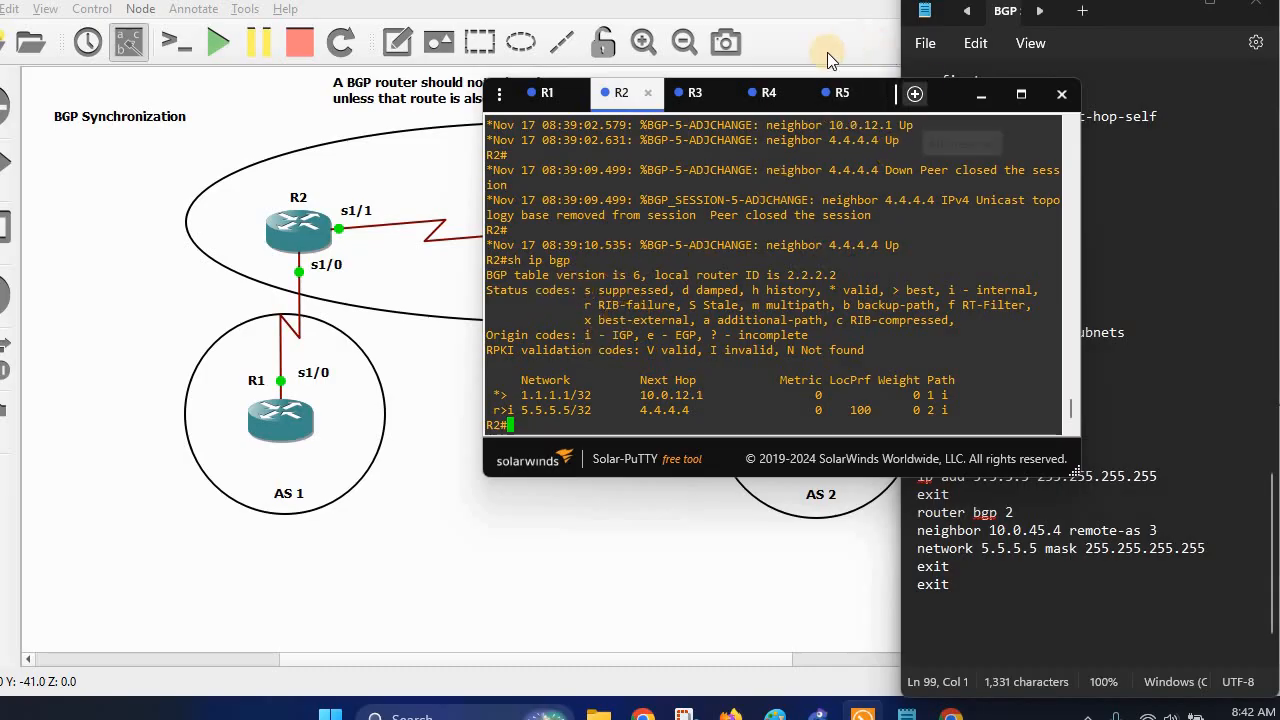
pyautogui.click(766, 93)
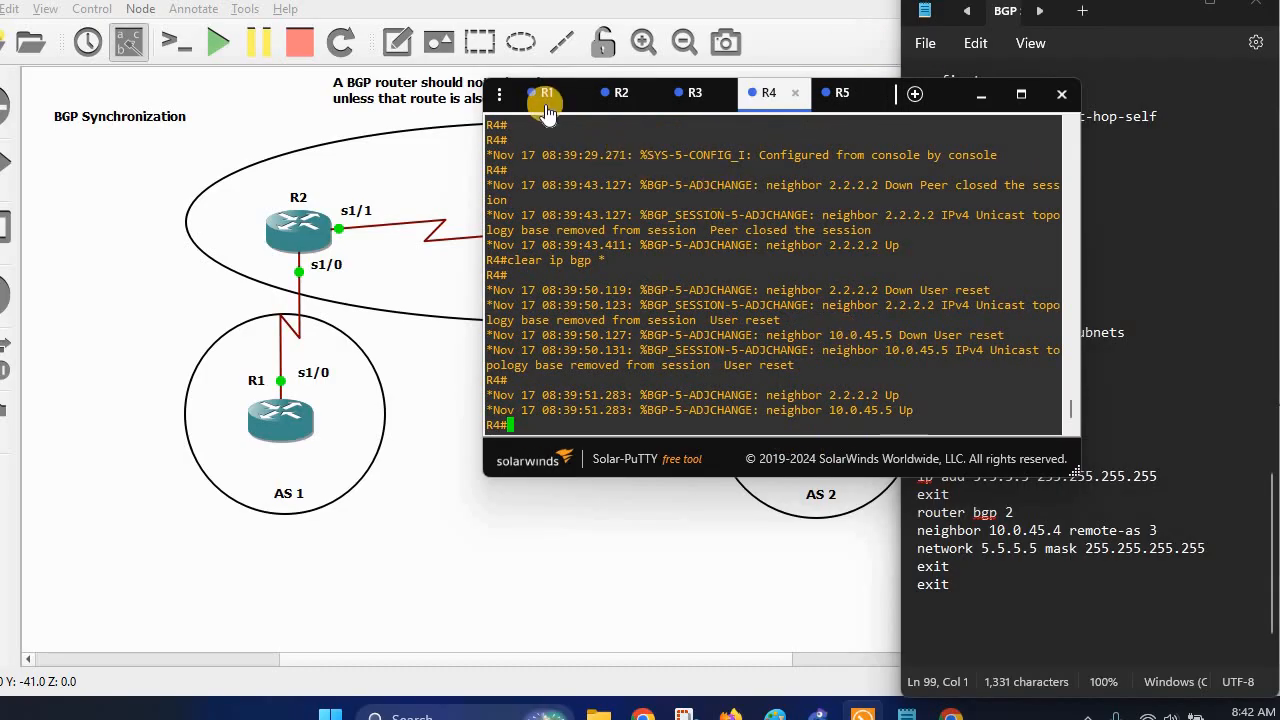
pyautogui.click(615, 98)
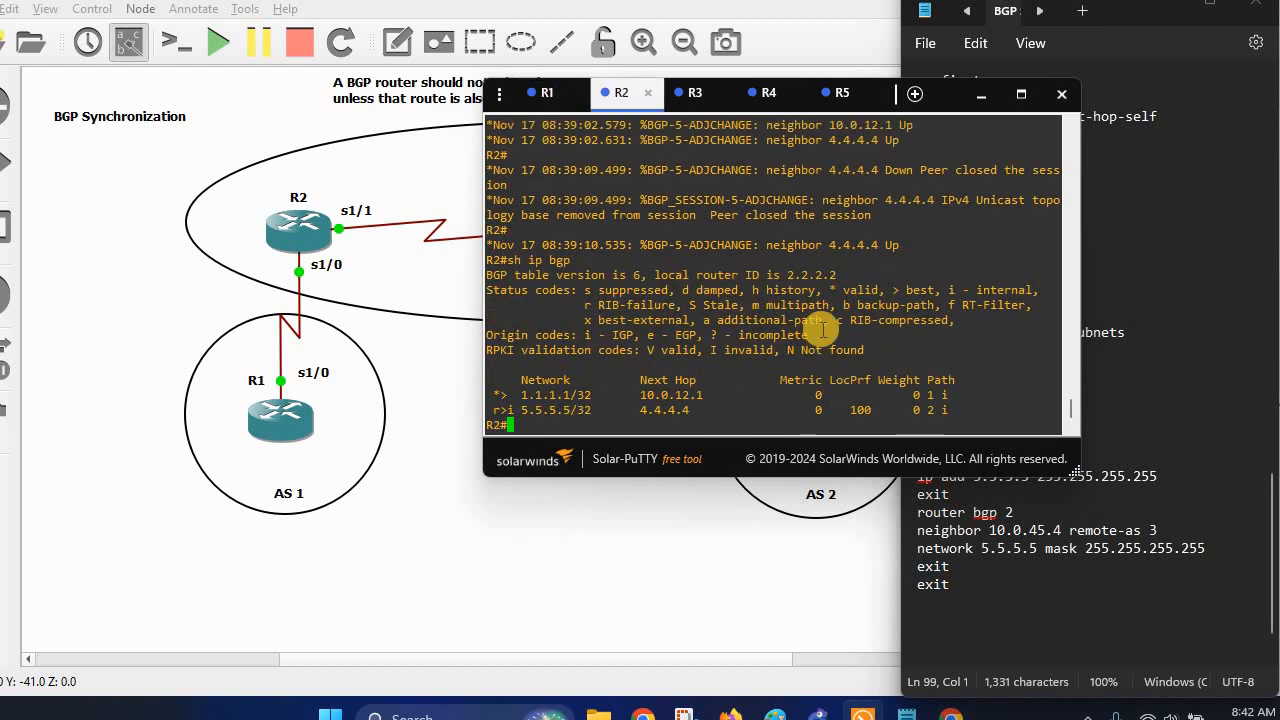
pyautogui.press('Return')
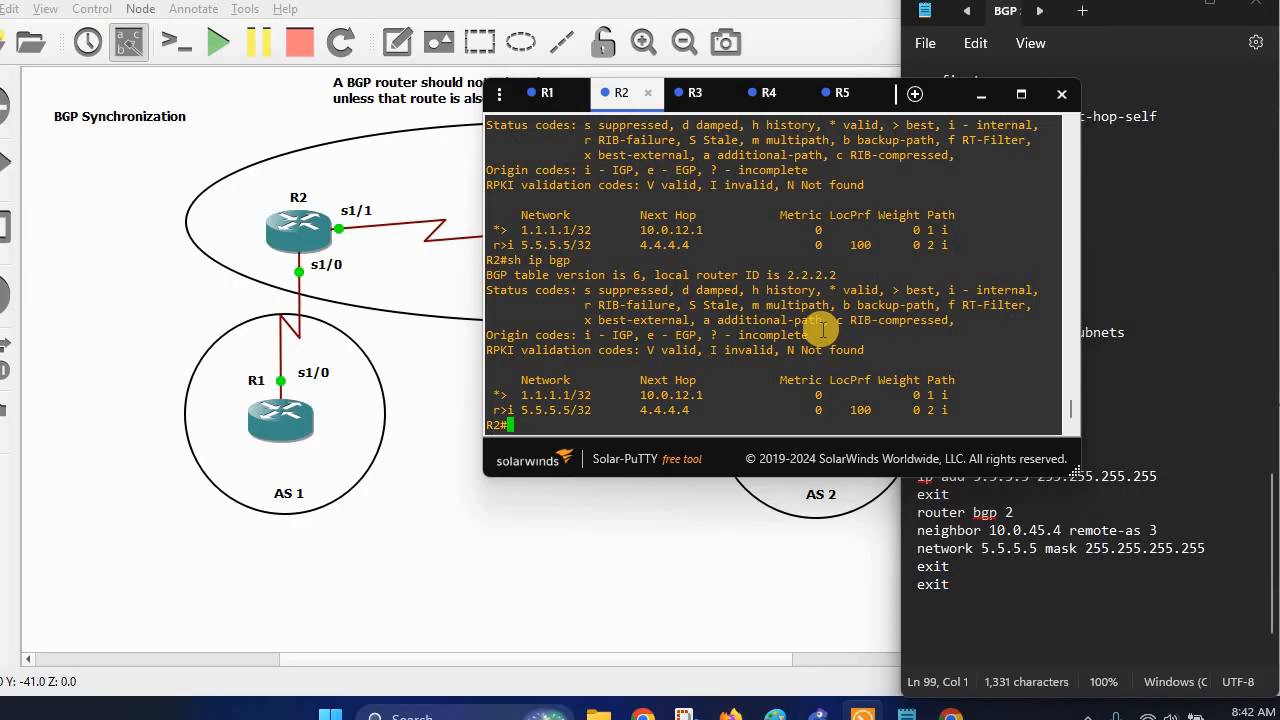
pyautogui.click(535, 94)
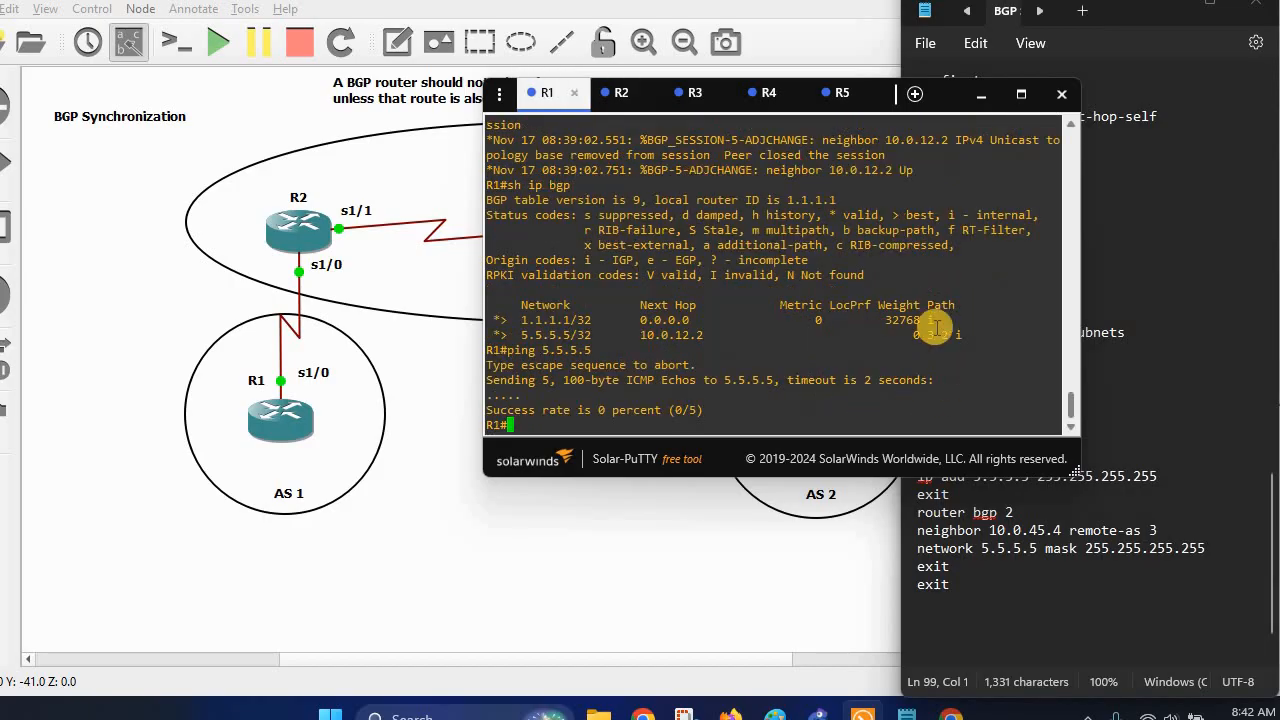
pyautogui.press('Return')
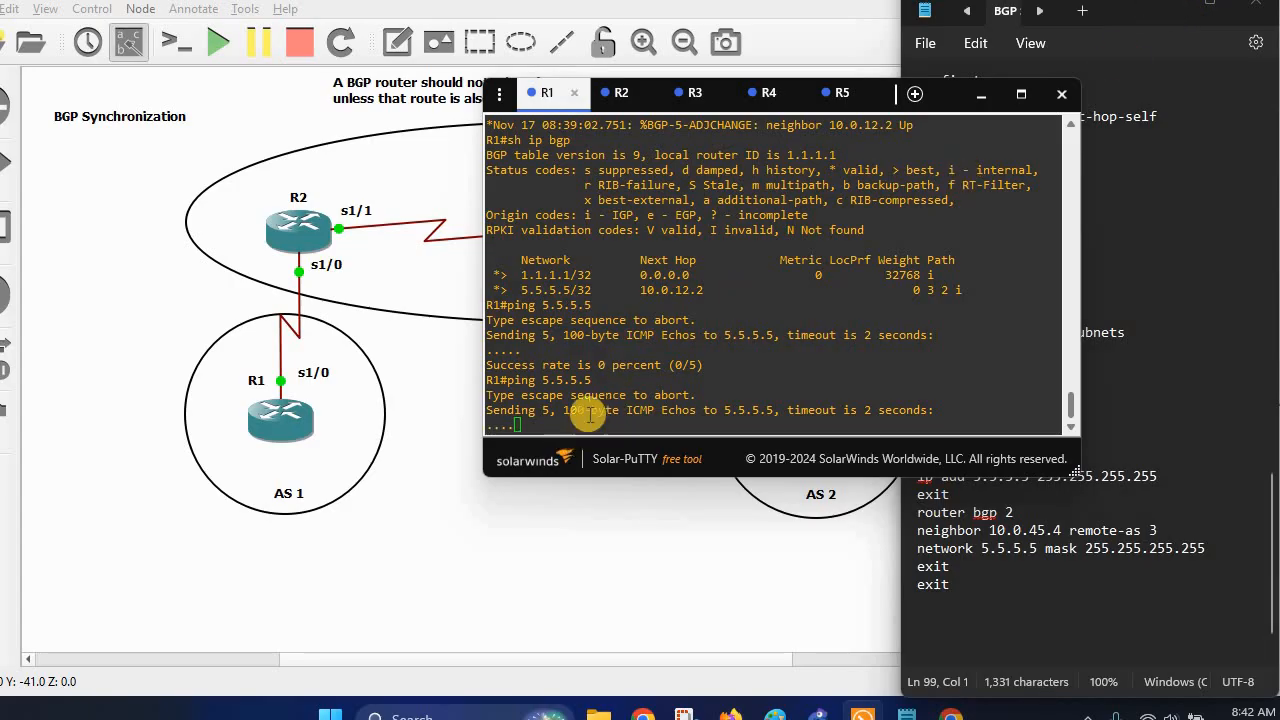
pyautogui.click(974, 96)
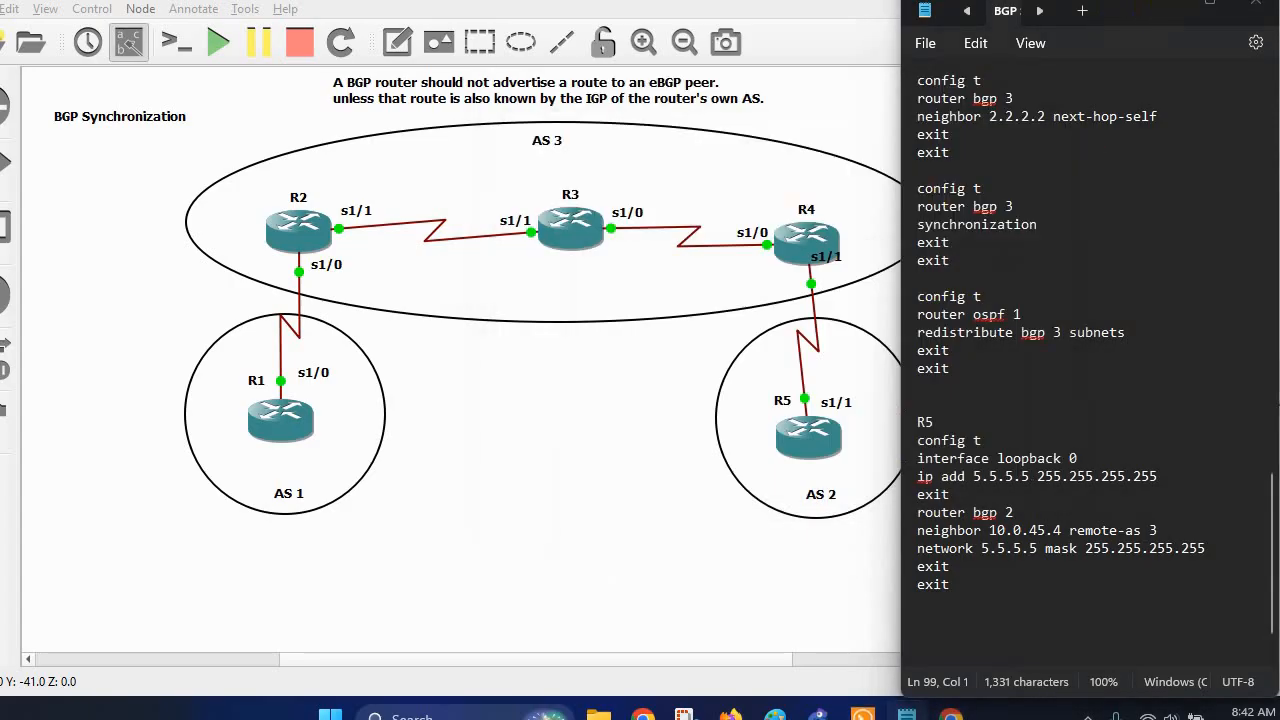
# Minimize the notes to reveal the R1–R5 topology across AS 1, AS 3 and AS 2.
pyautogui.click(1178, 9)
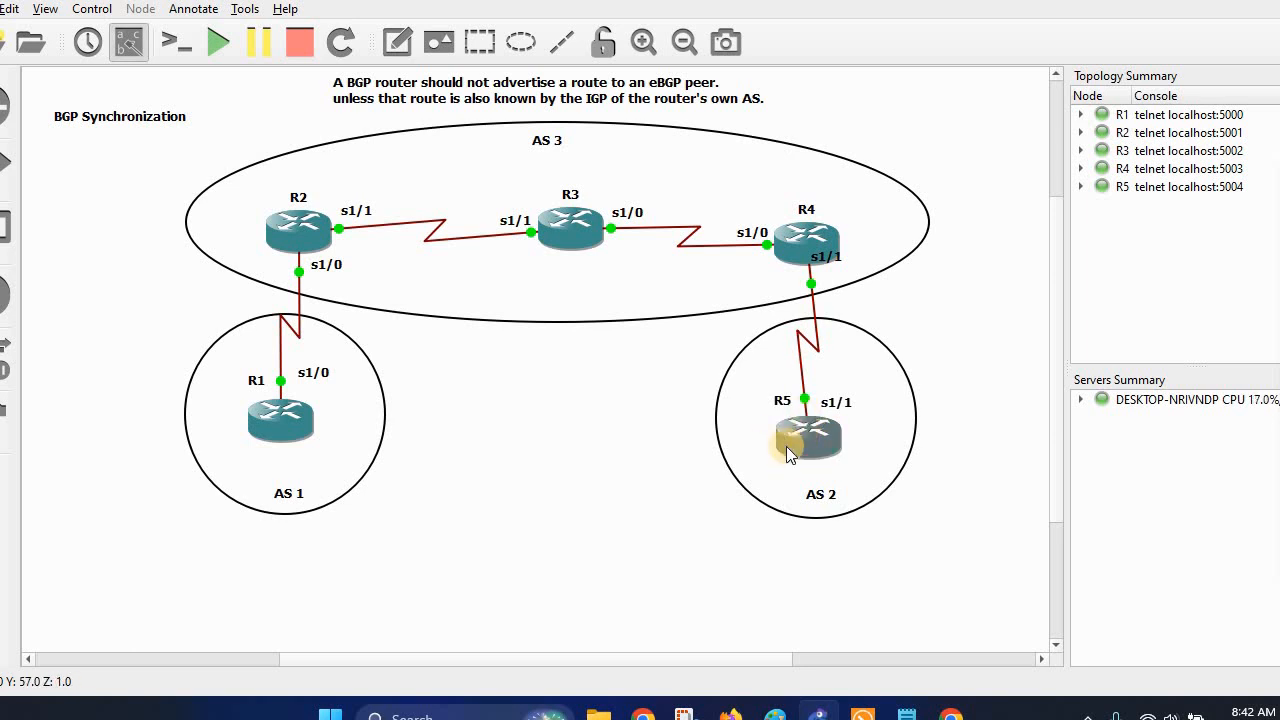
pyautogui.moveTo(828, 436)
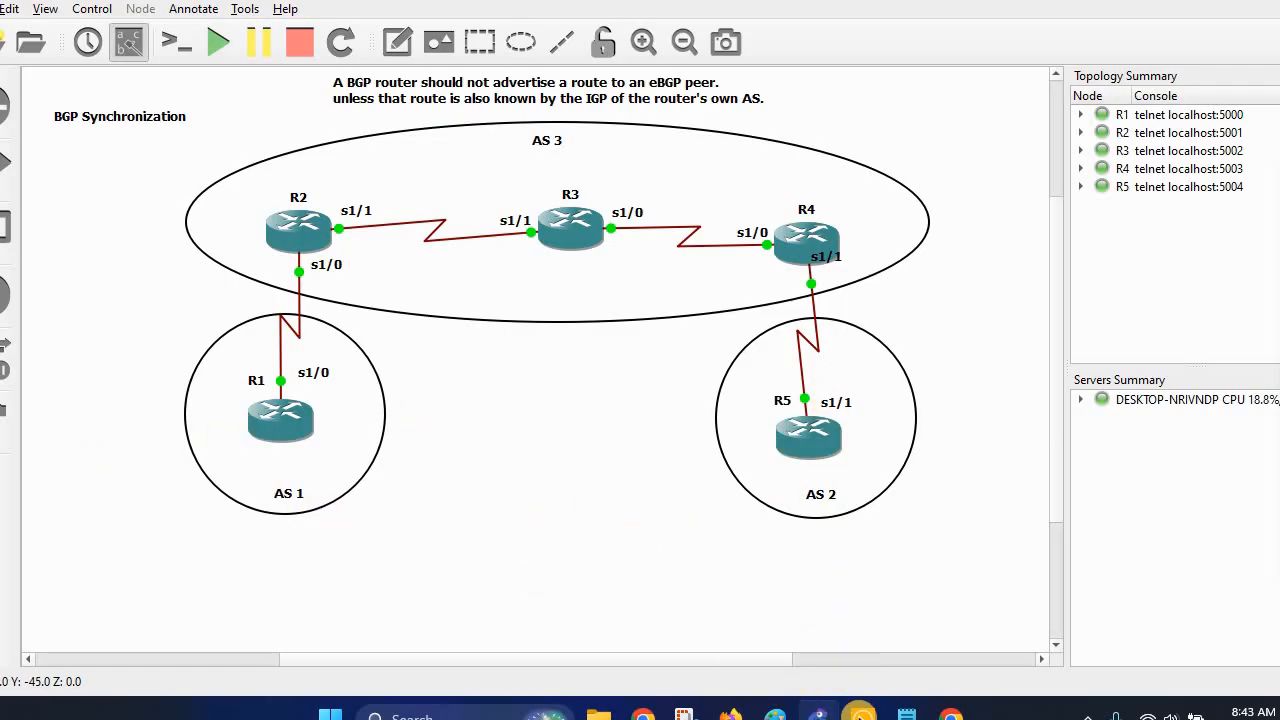
# Ping 5.5.5.5 from R1 sourced from loopback 0.
pyautogui.click(859, 714)
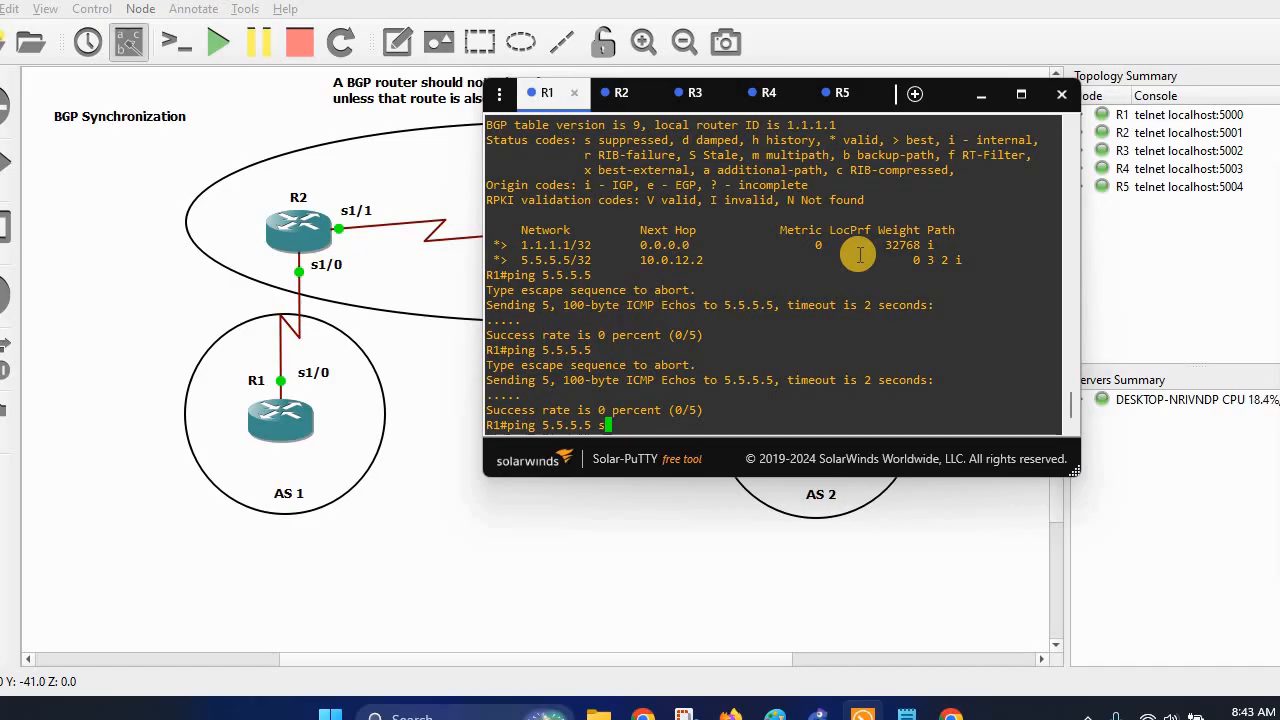
pyautogui.write('lo')
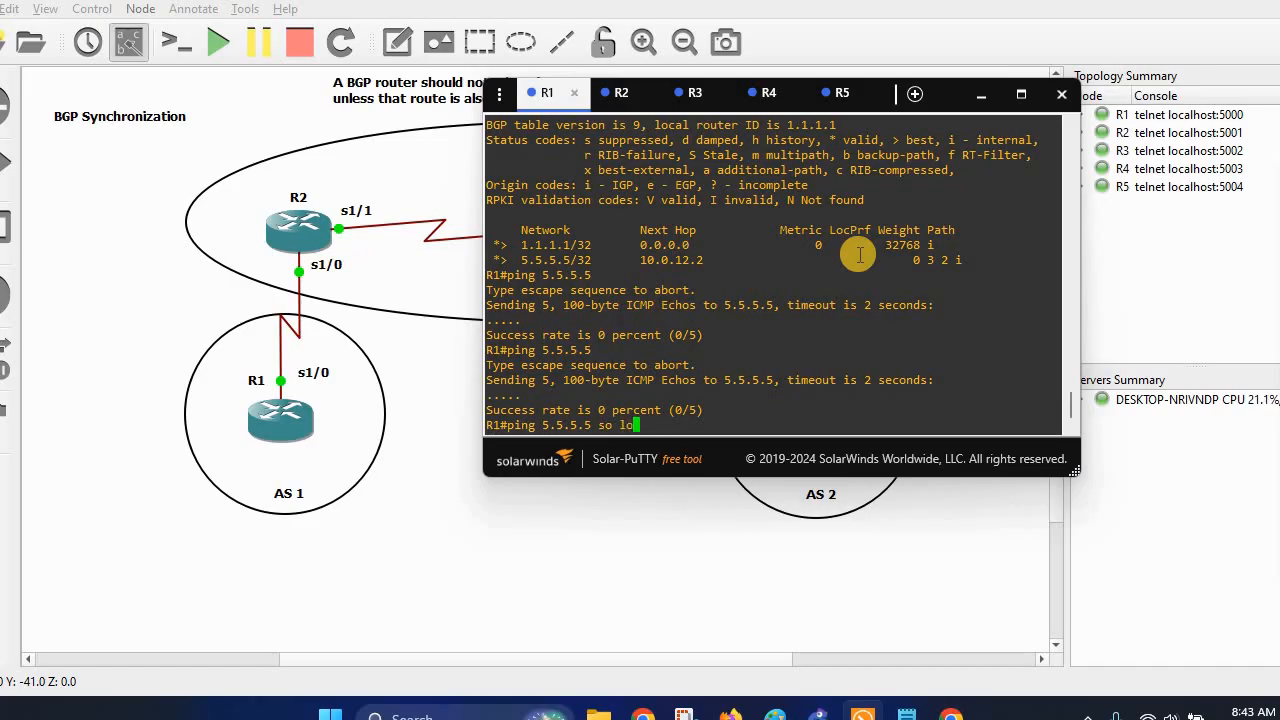
pyautogui.write(' 0')
pyautogui.press('Return')
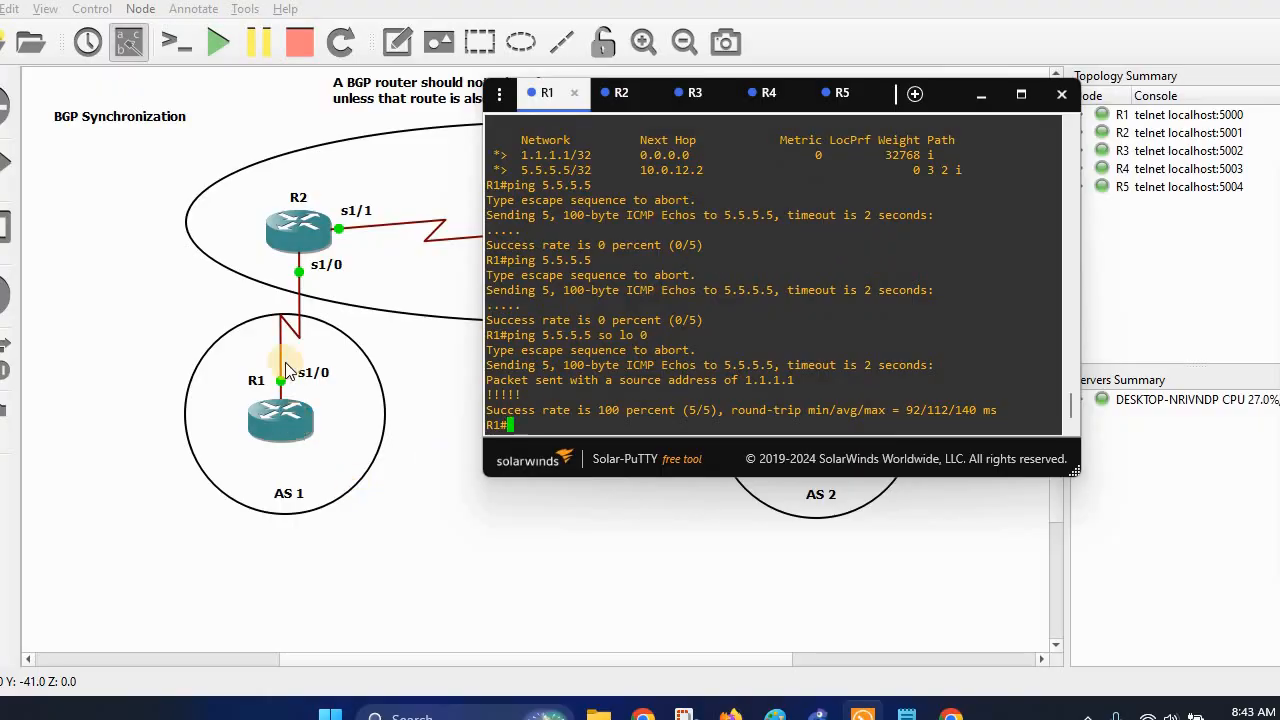
# Ping 1.1.1.1 from R5 with source loopback 0.
pyautogui.click(821, 96)
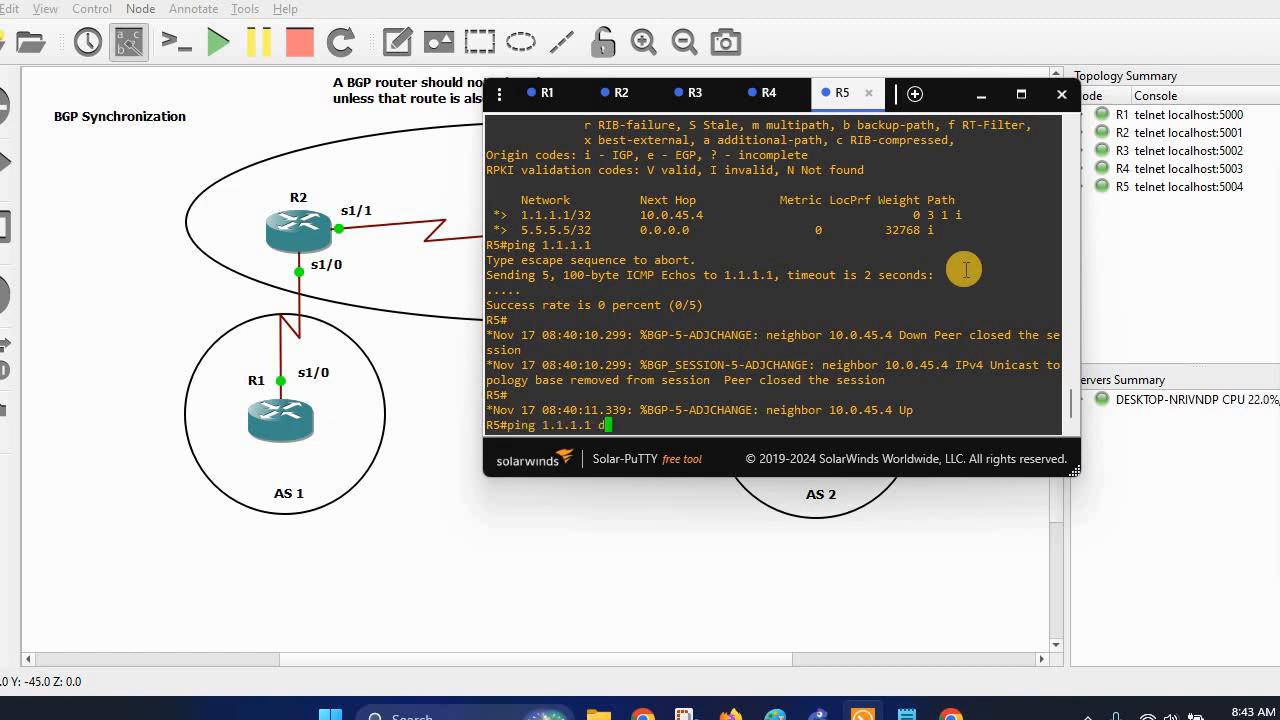
pyautogui.write('o')
pyautogui.press('Tab')
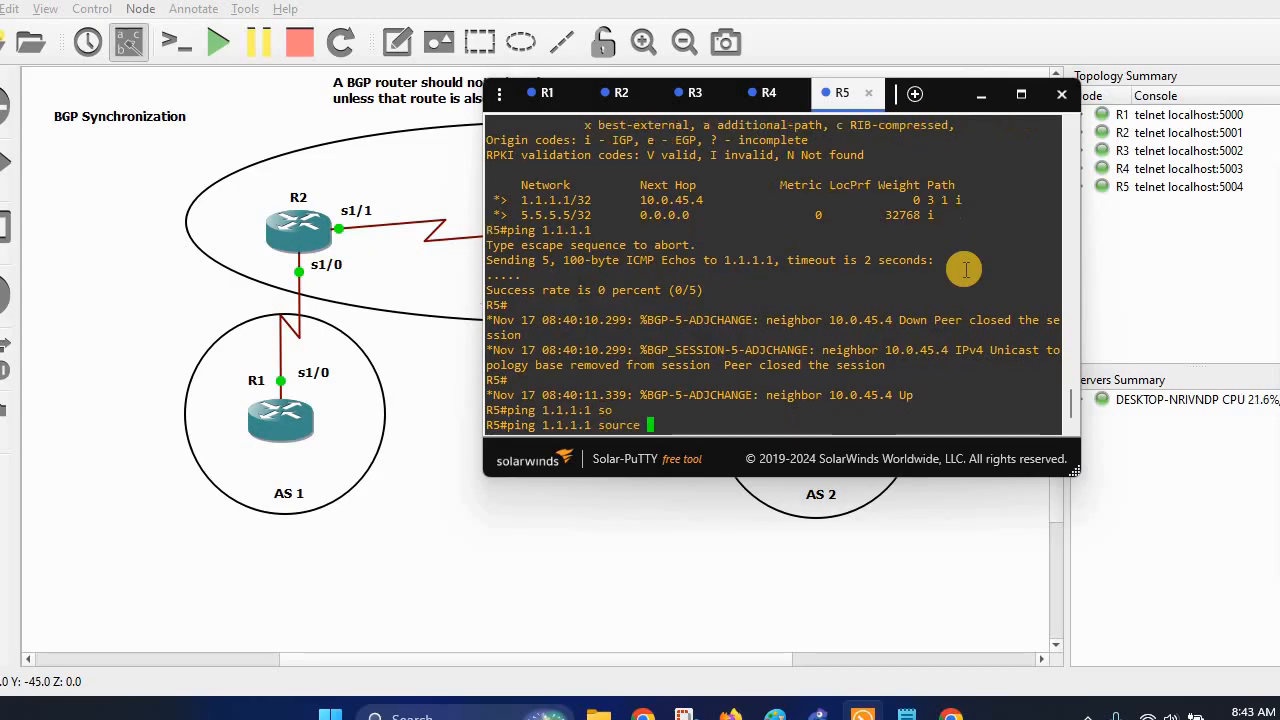
pyautogui.press('Tab')
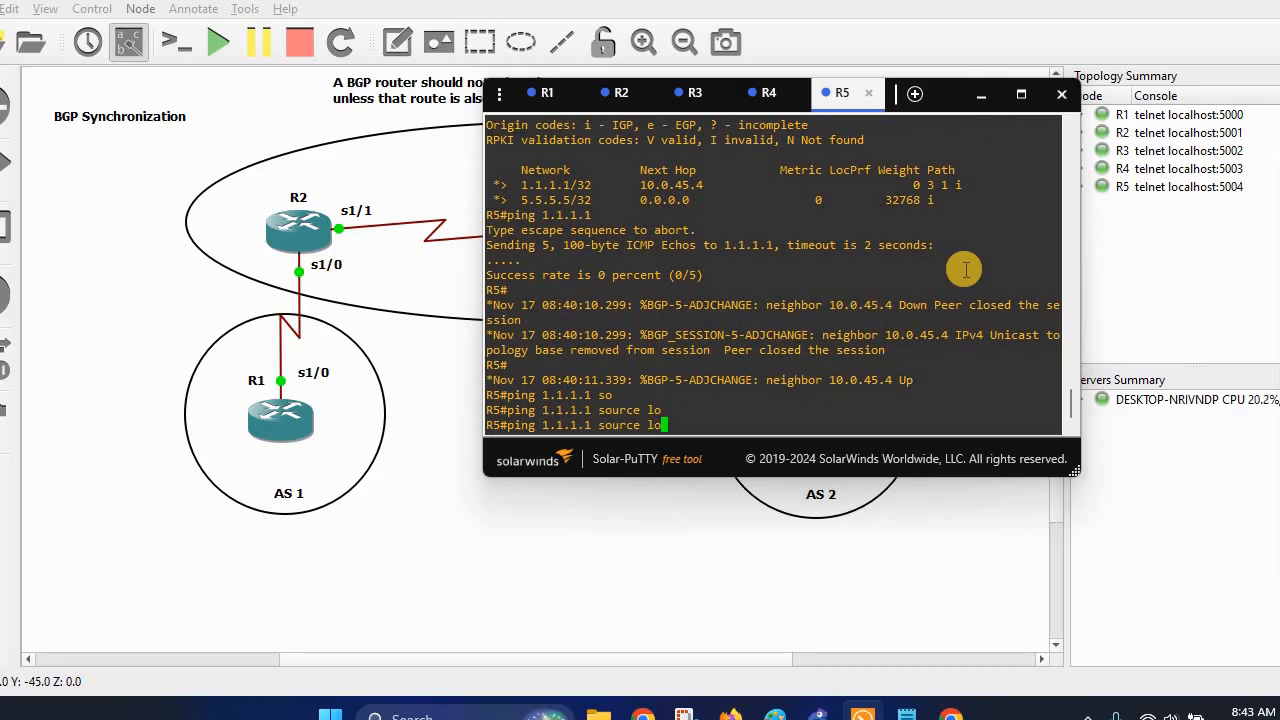
pyautogui.write('o')
pyautogui.press('Tab')
pyautogui.write('0')
pyautogui.press('Return')
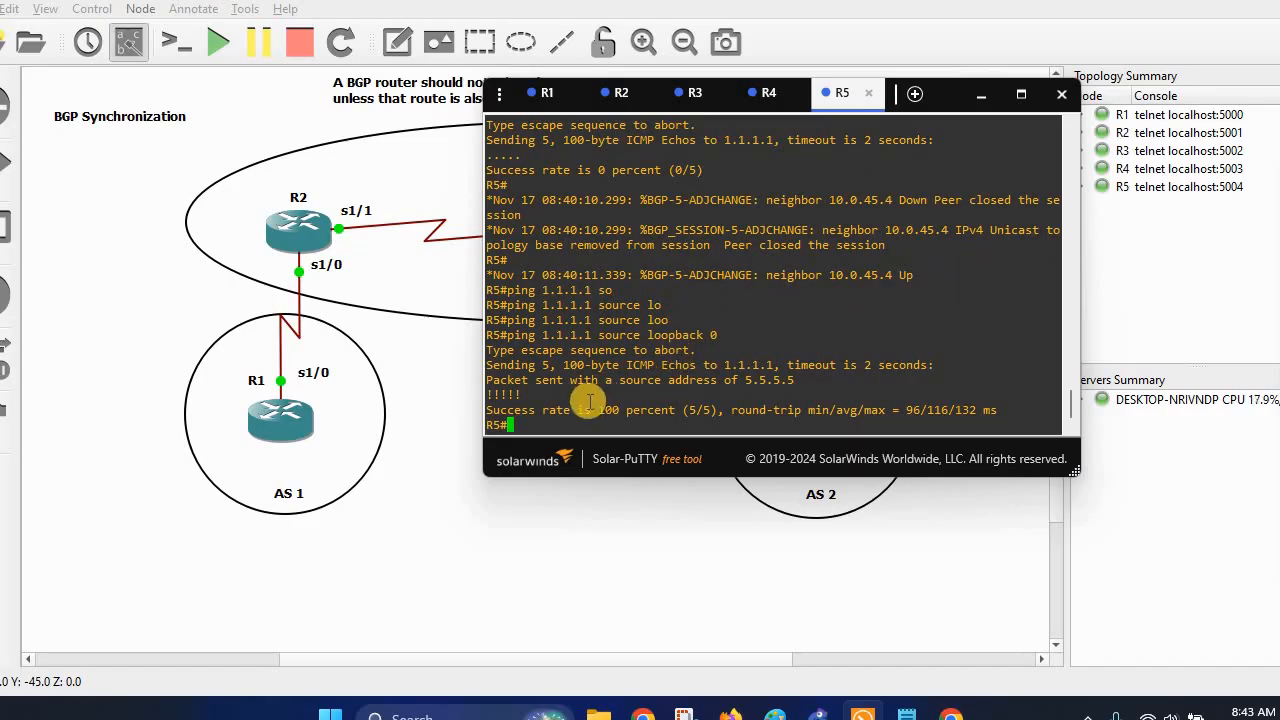
# Rerun both loopback-sourced pings on R1 and R5, both now succeeding at 100 percent.
pyautogui.press('Up')
pyautogui.press('Return')
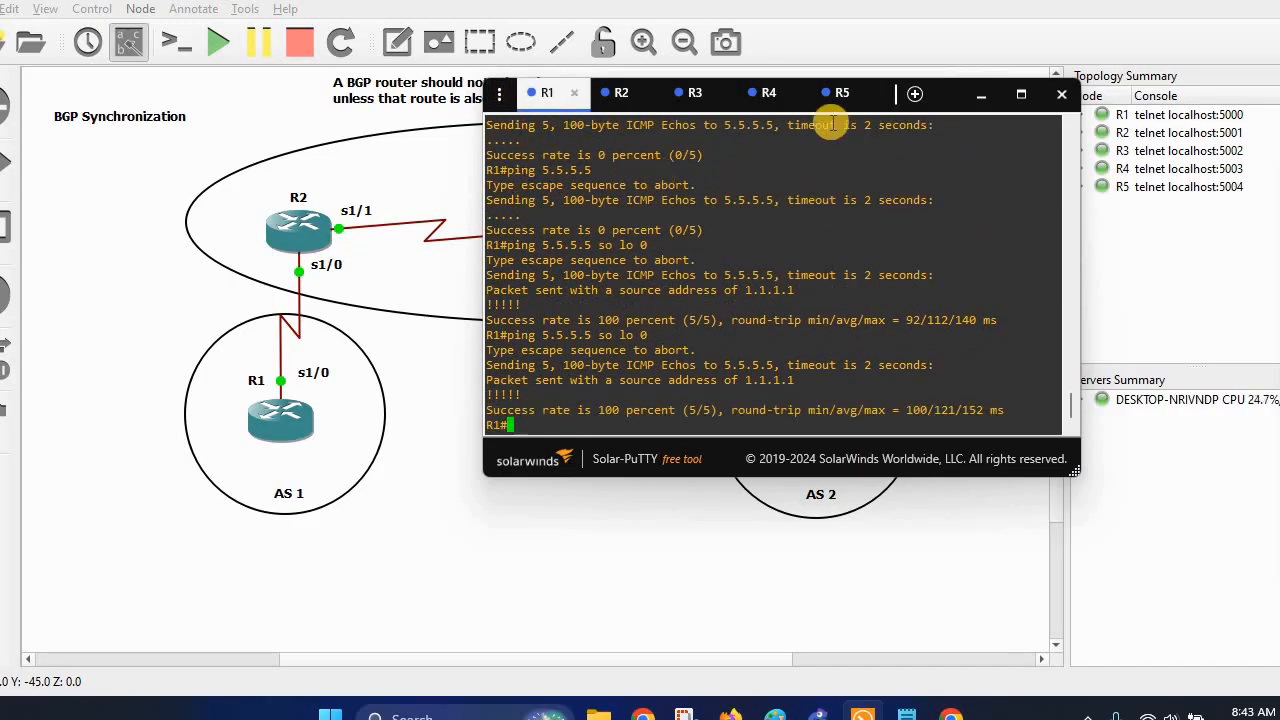
pyautogui.click(840, 96)
pyautogui.press('Up')
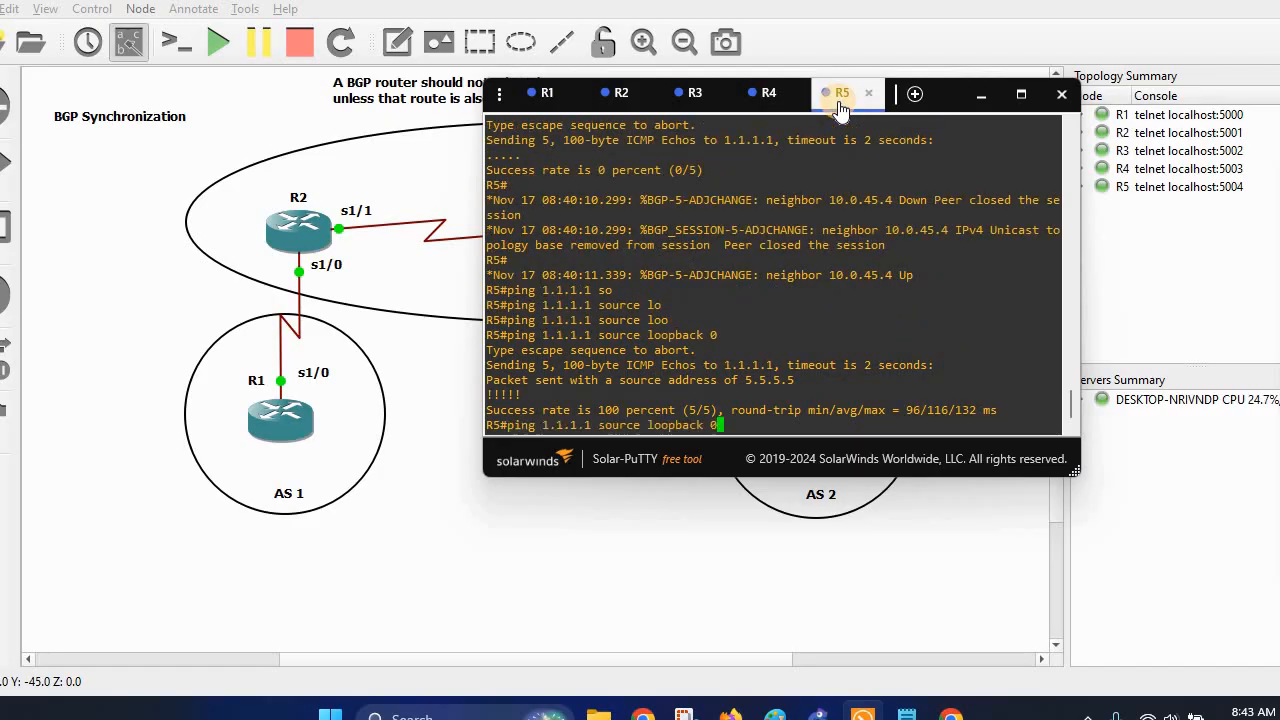
pyautogui.press('Return')
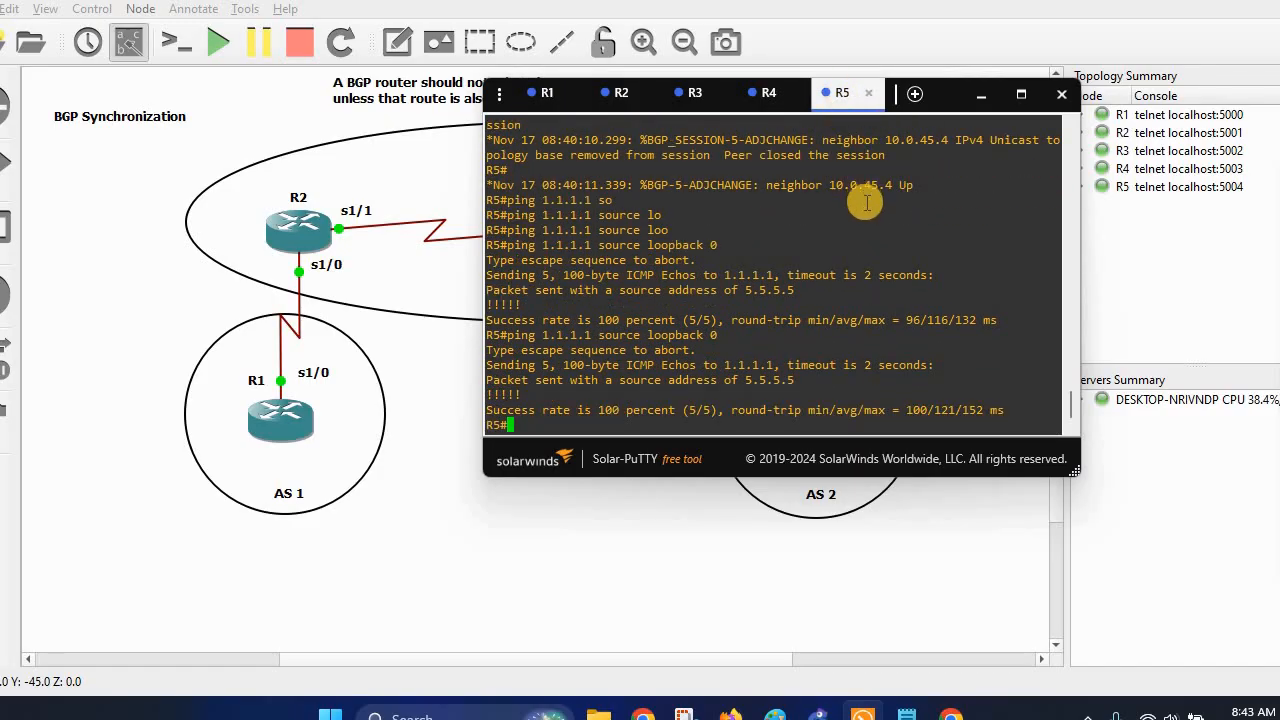
pyautogui.hotkey('alt', 'Tab')
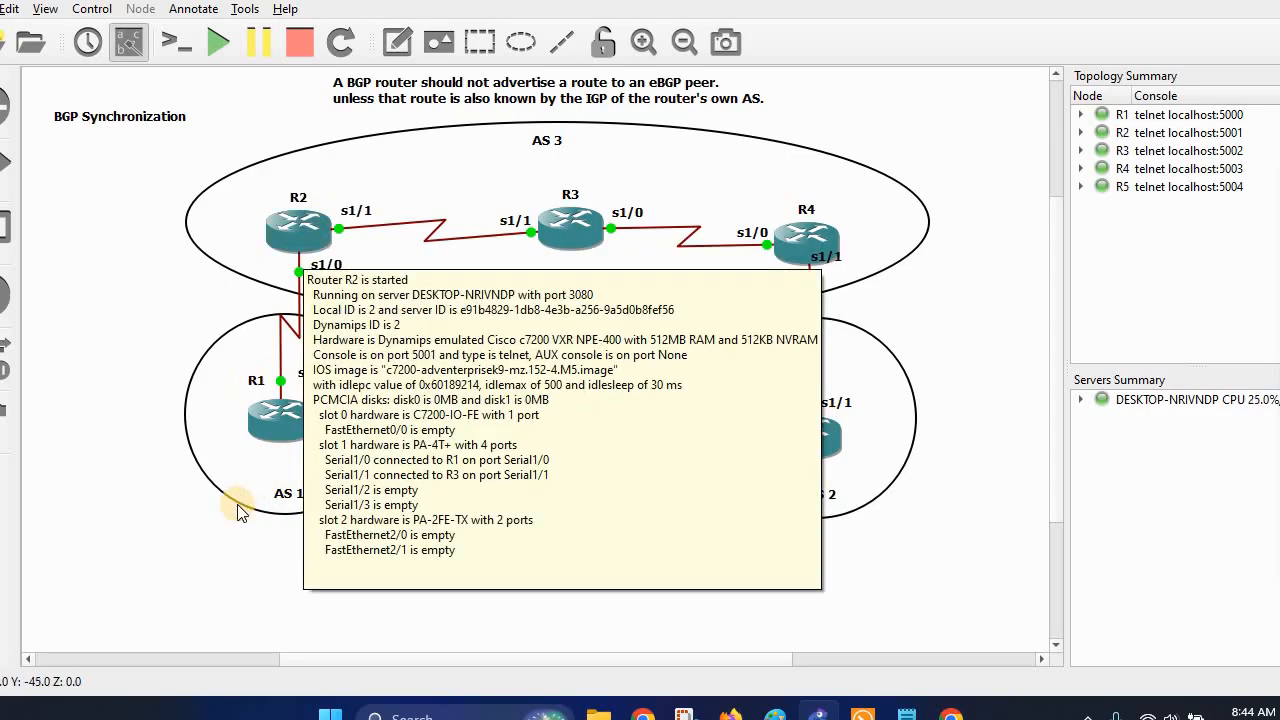
pyautogui.moveTo(250, 428)
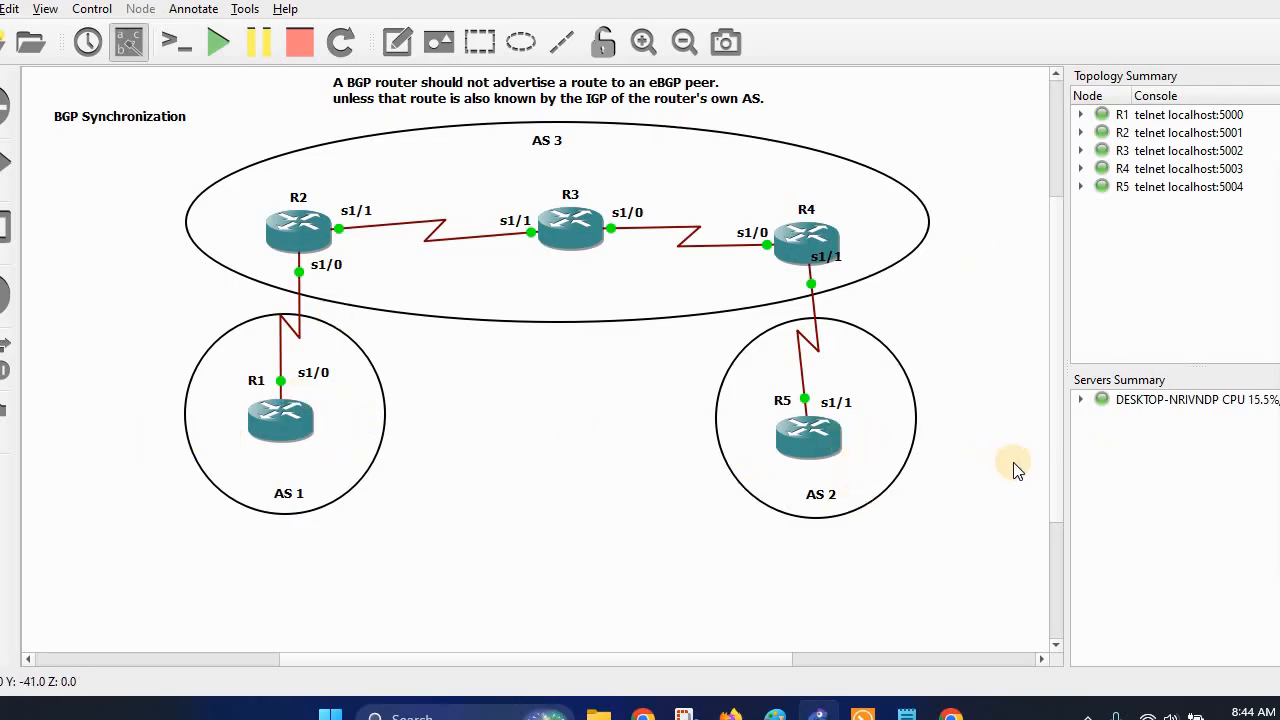
# Review R2's commands in the notes, from loopback setup through synchronization and redistribute bgp 3 subnets.
pyautogui.click(906, 714)
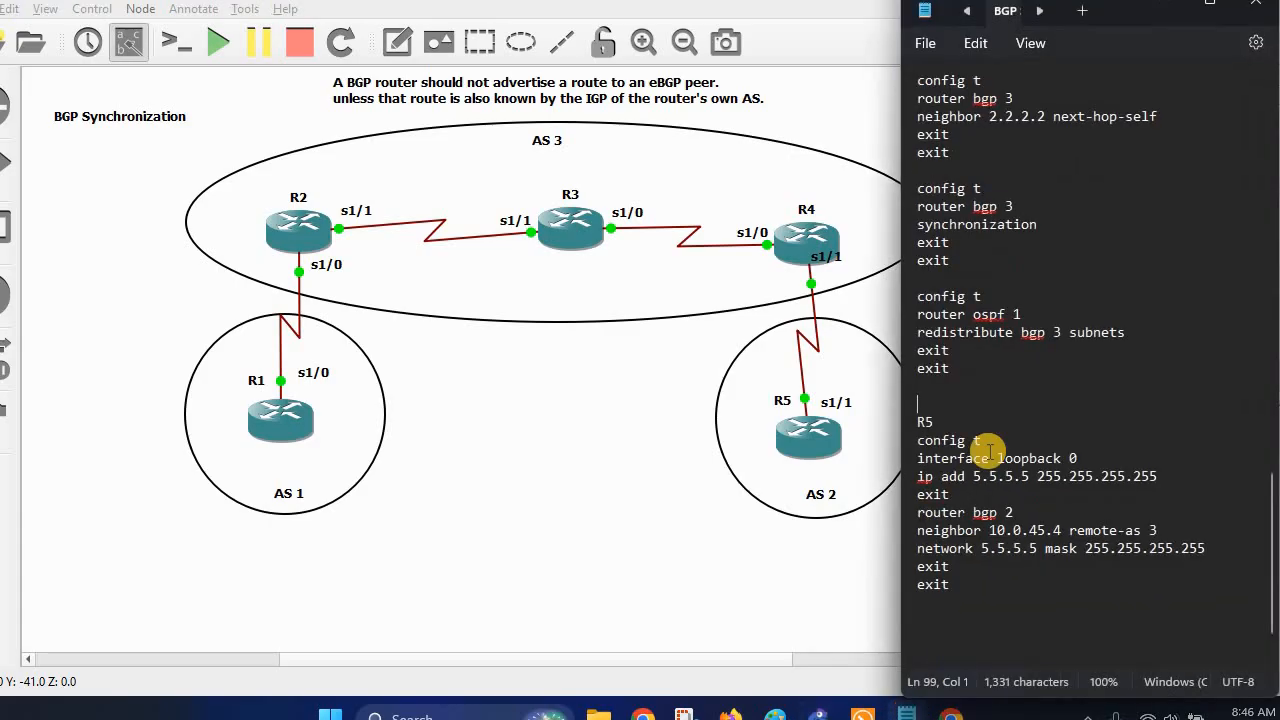
pyautogui.scroll(20, 929, 286)
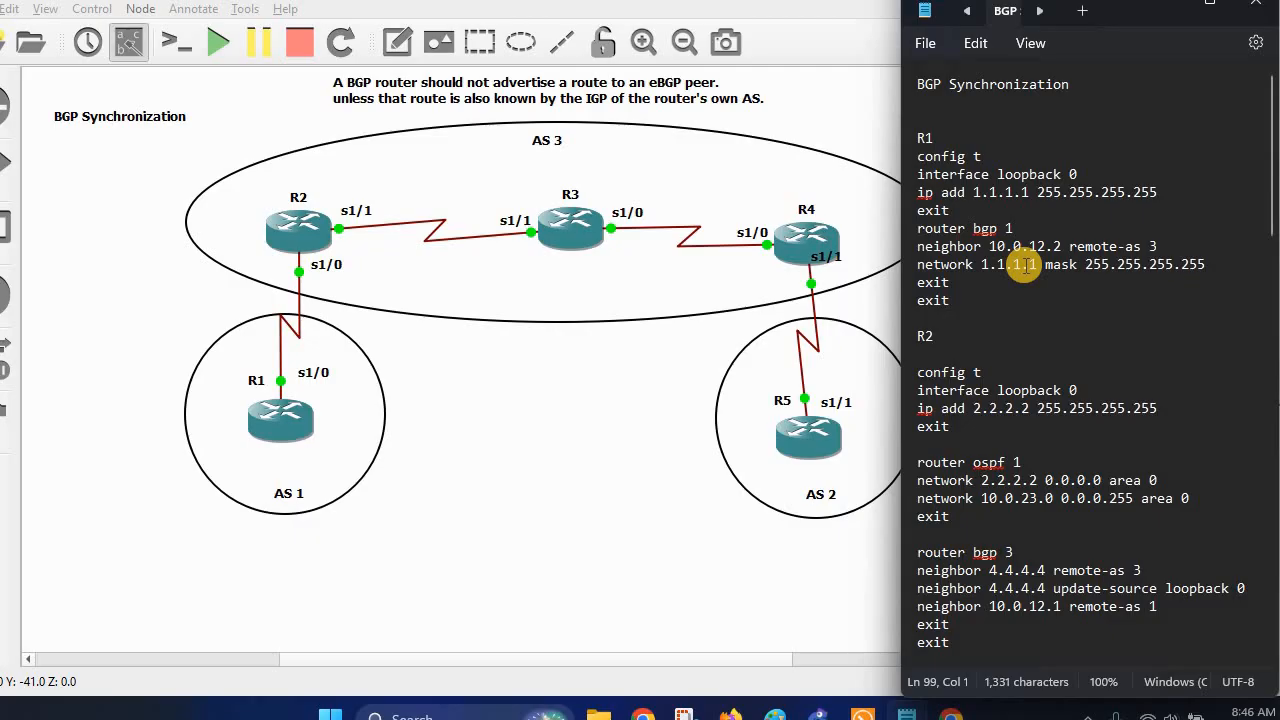
pyautogui.scroll(-4, 1022, 266)
pyautogui.moveTo(918, 141); pyautogui.dragTo(1140, 320)
pyautogui.scroll(10, 1140, 320)
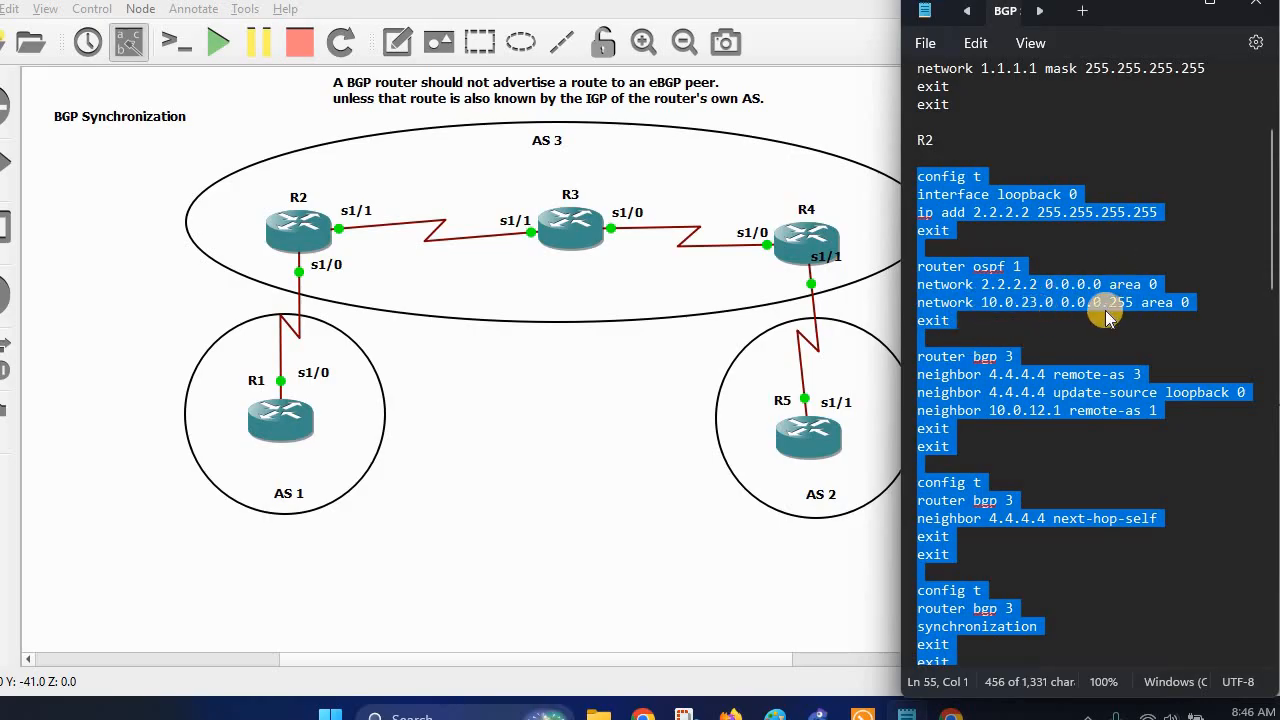
pyautogui.scroll(-1, 1079, 335)
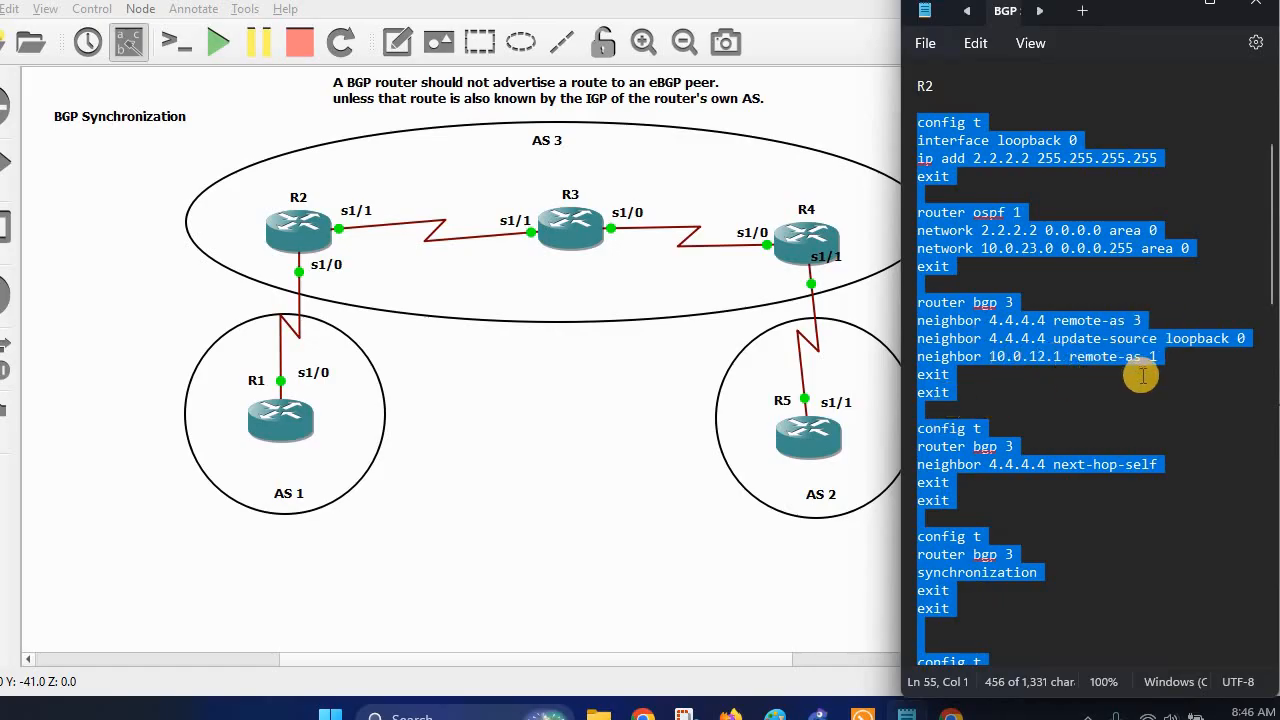
pyautogui.scroll(-3, 1145, 388)
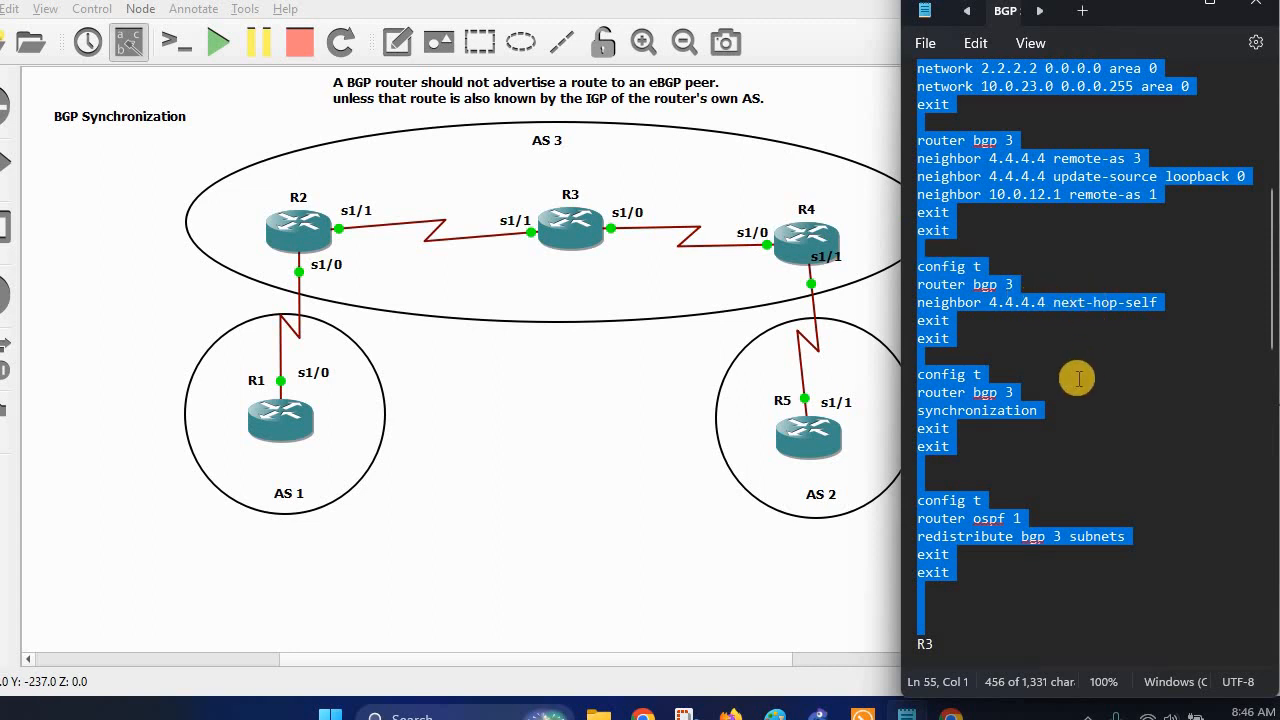
pyautogui.scroll(-2, 960, 334)
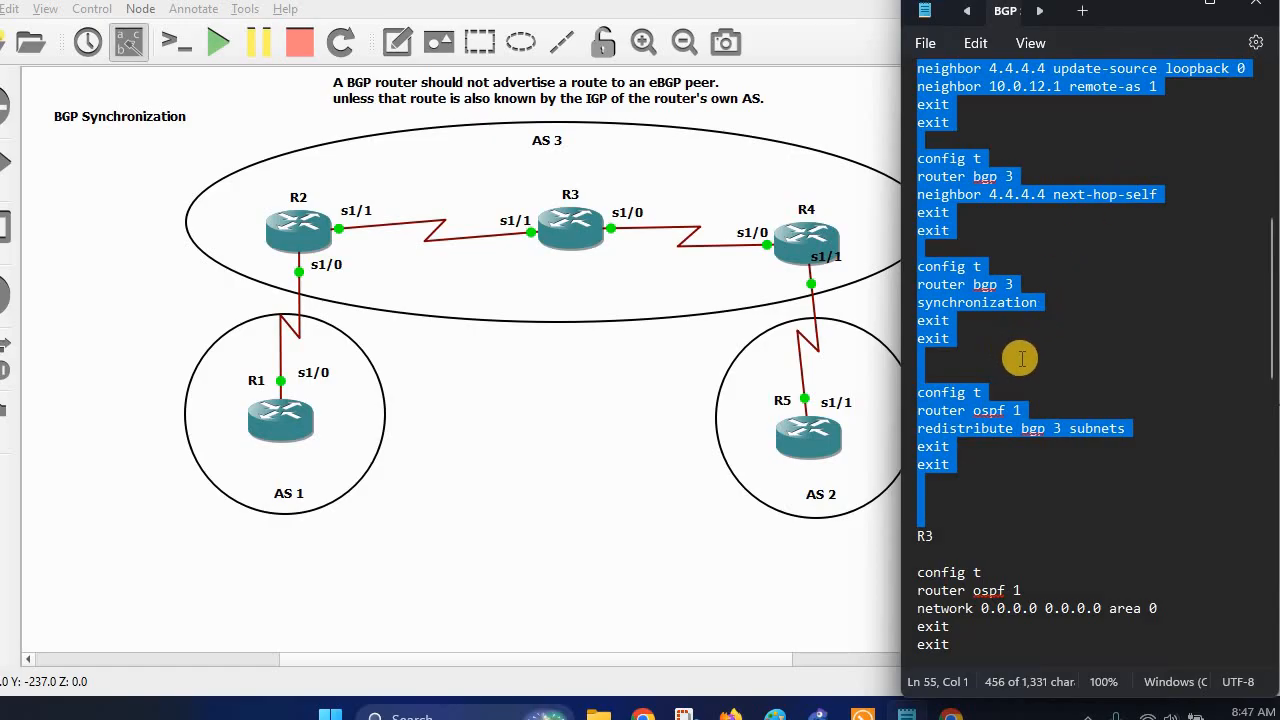
pyautogui.scroll(-2, 1005, 340)
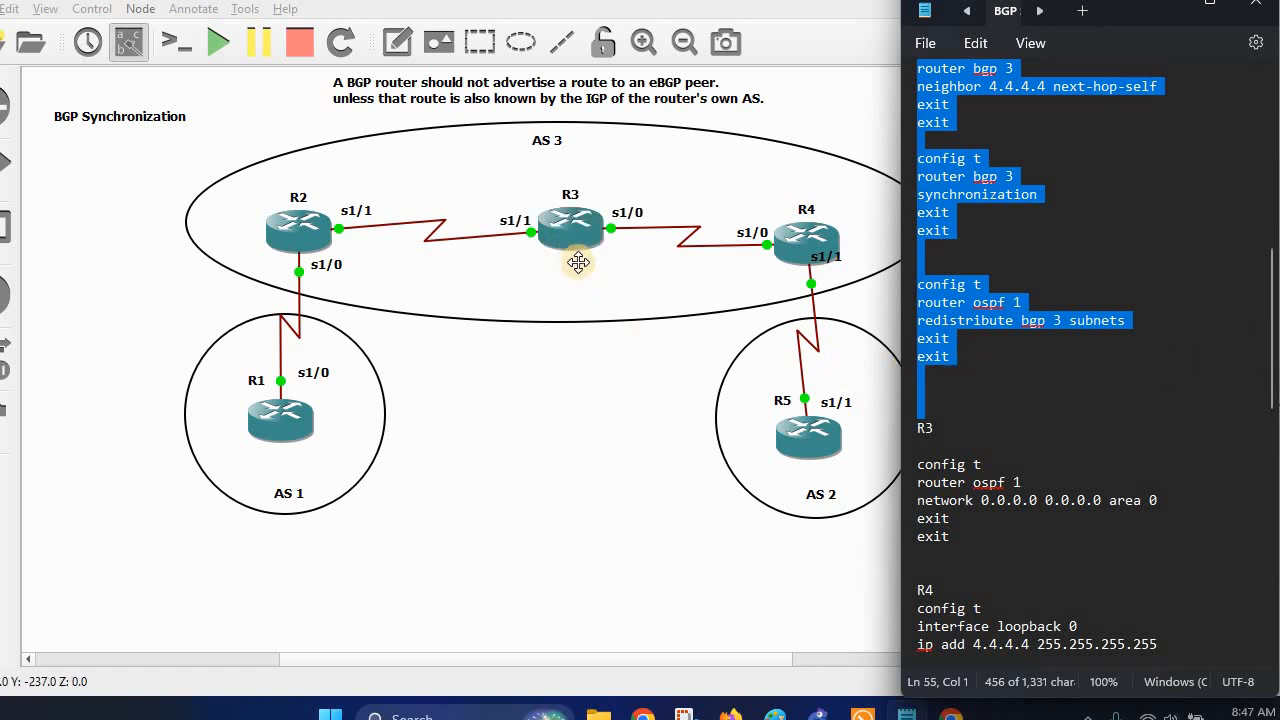
# Display R3's routing table with 'sh ip route'.
pyautogui.click(865, 714)
pyautogui.click(690, 92)
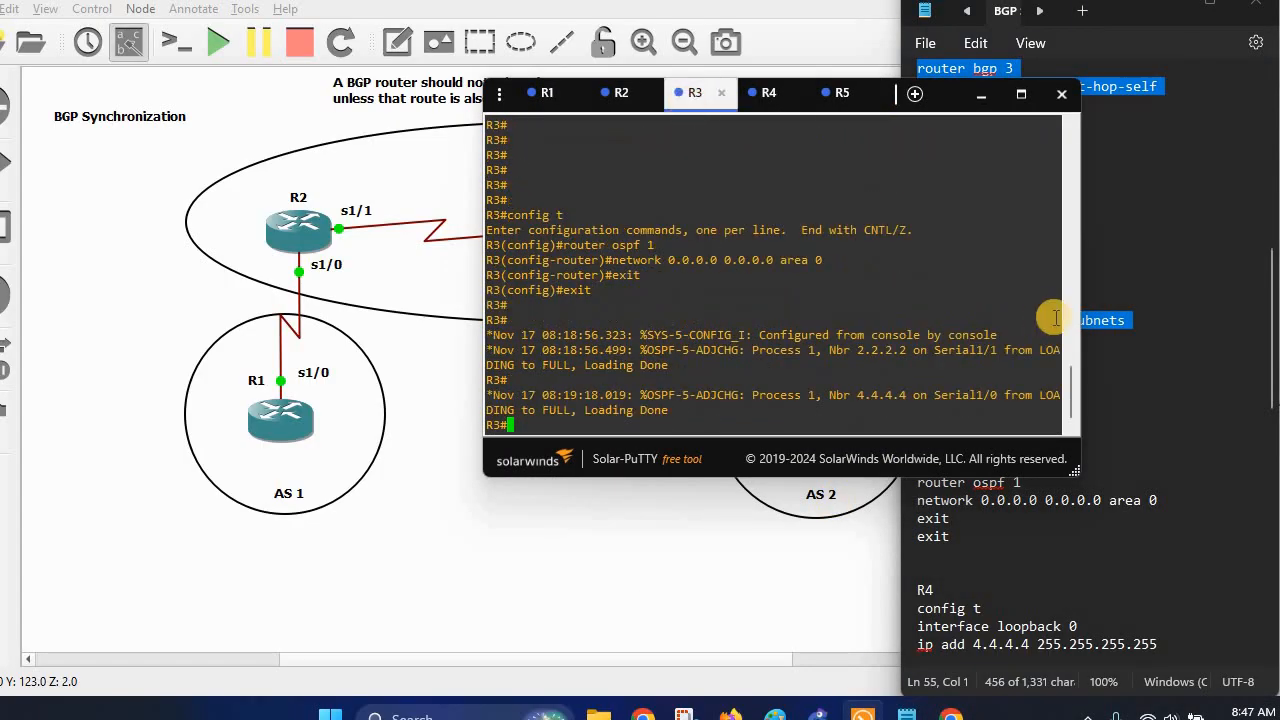
pyautogui.write('sh ip route')
pyautogui.press('Return')
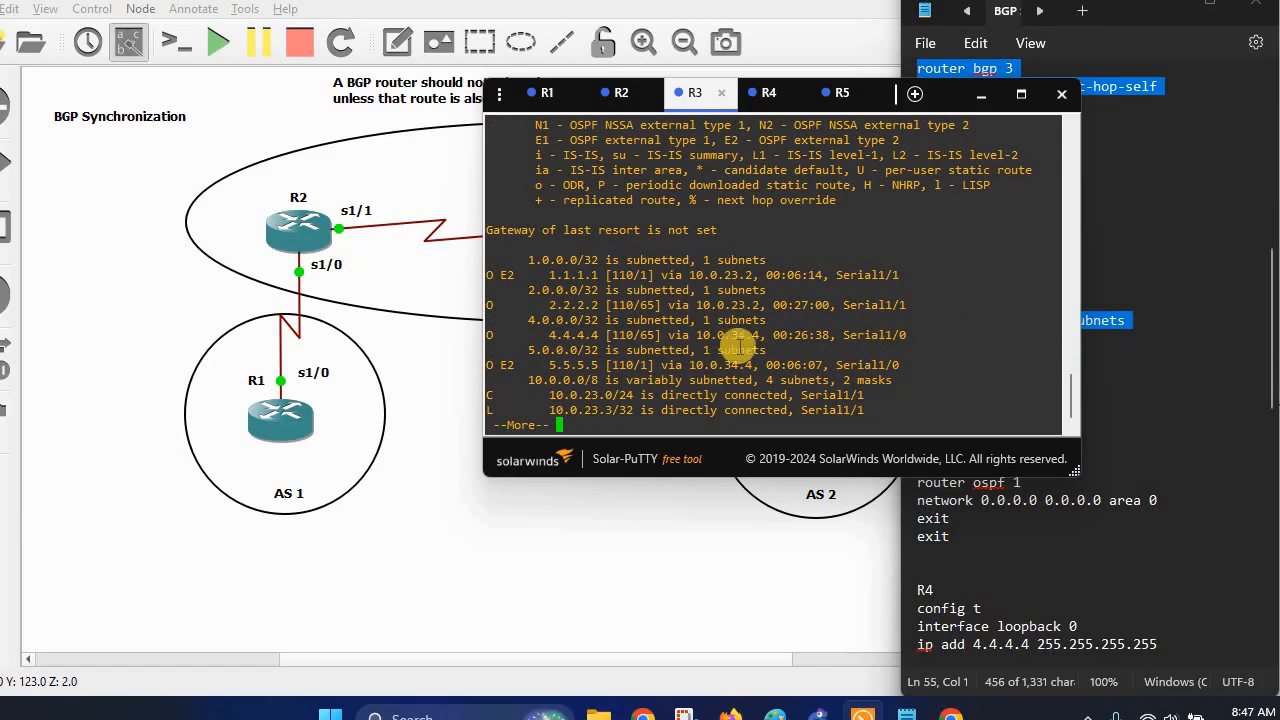
# Highlight the O E2 routes to 1.1.1.1 and 5.5.5.5 [110/1], then hide the console.
pyautogui.click(537, 279)
pyautogui.moveTo(537, 279); pyautogui.dragTo(651, 273)
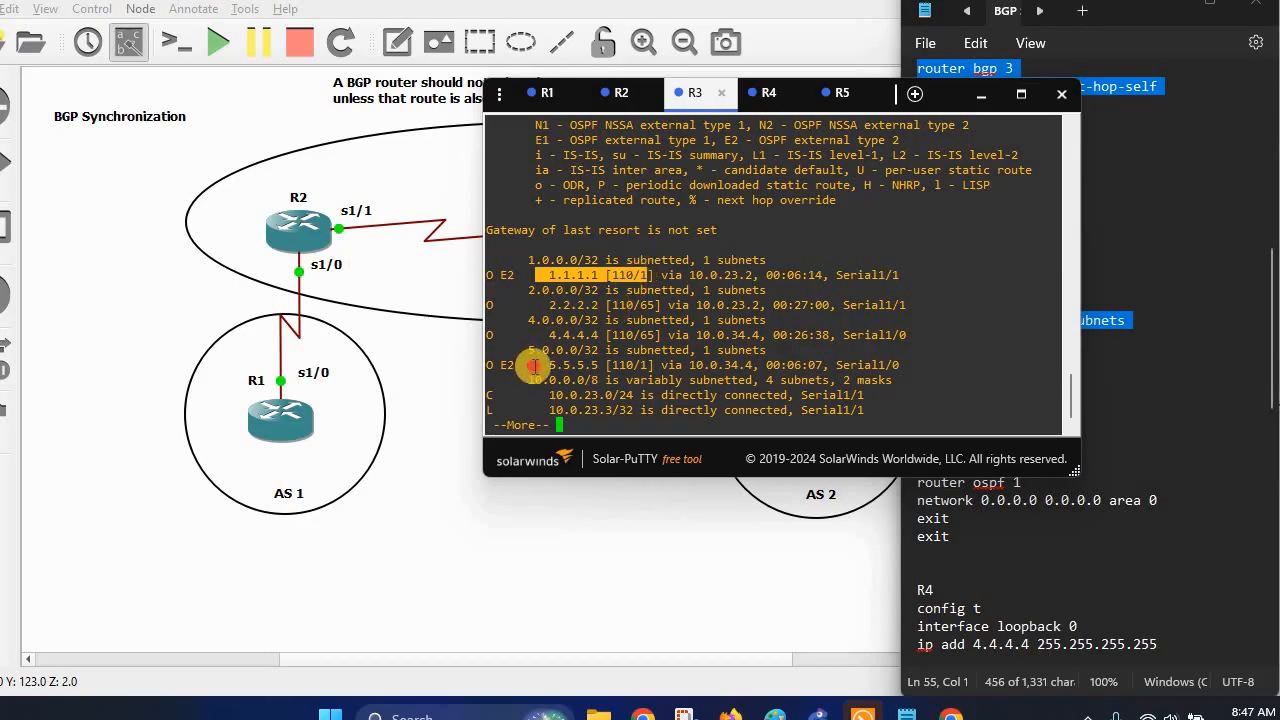
pyautogui.moveTo(528, 366); pyautogui.dragTo(650, 366)
pyautogui.click(981, 94)
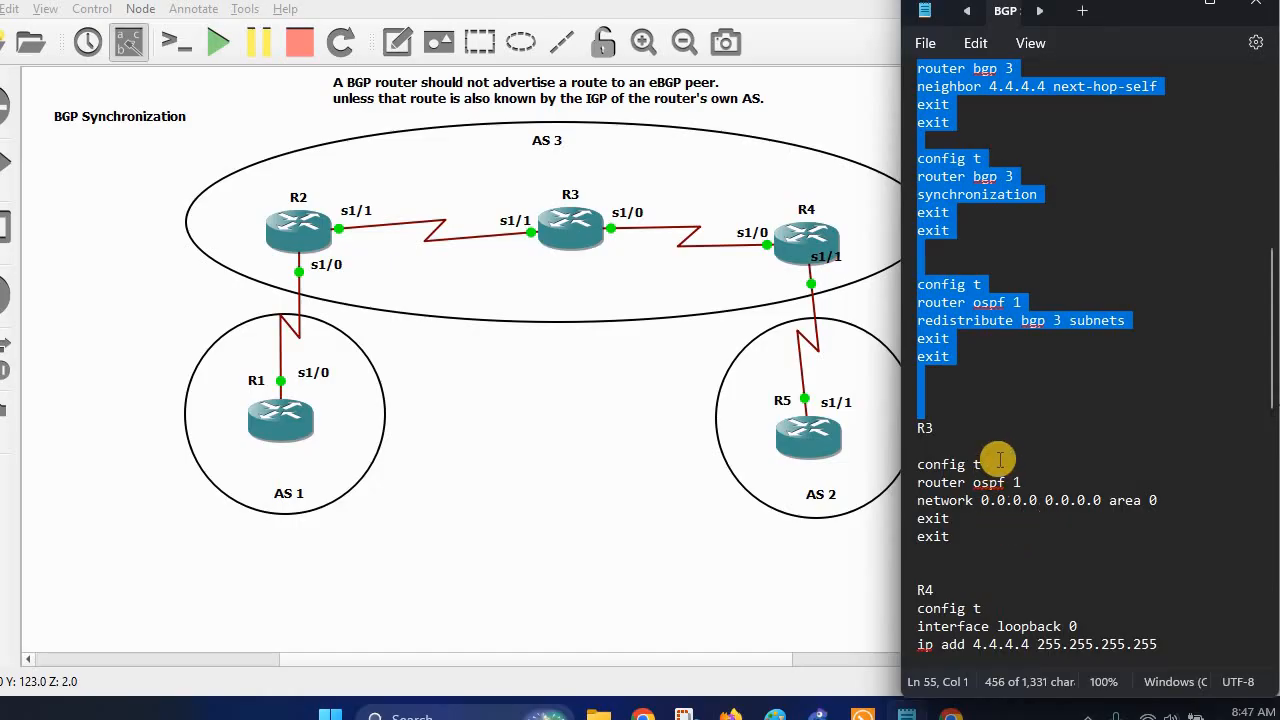
# Select and review R3's OSPF configuration block in the Notepad notes.
pyautogui.scroll(-2, 990, 465)
pyautogui.moveTo(925, 355); pyautogui.dragTo(1095, 445)
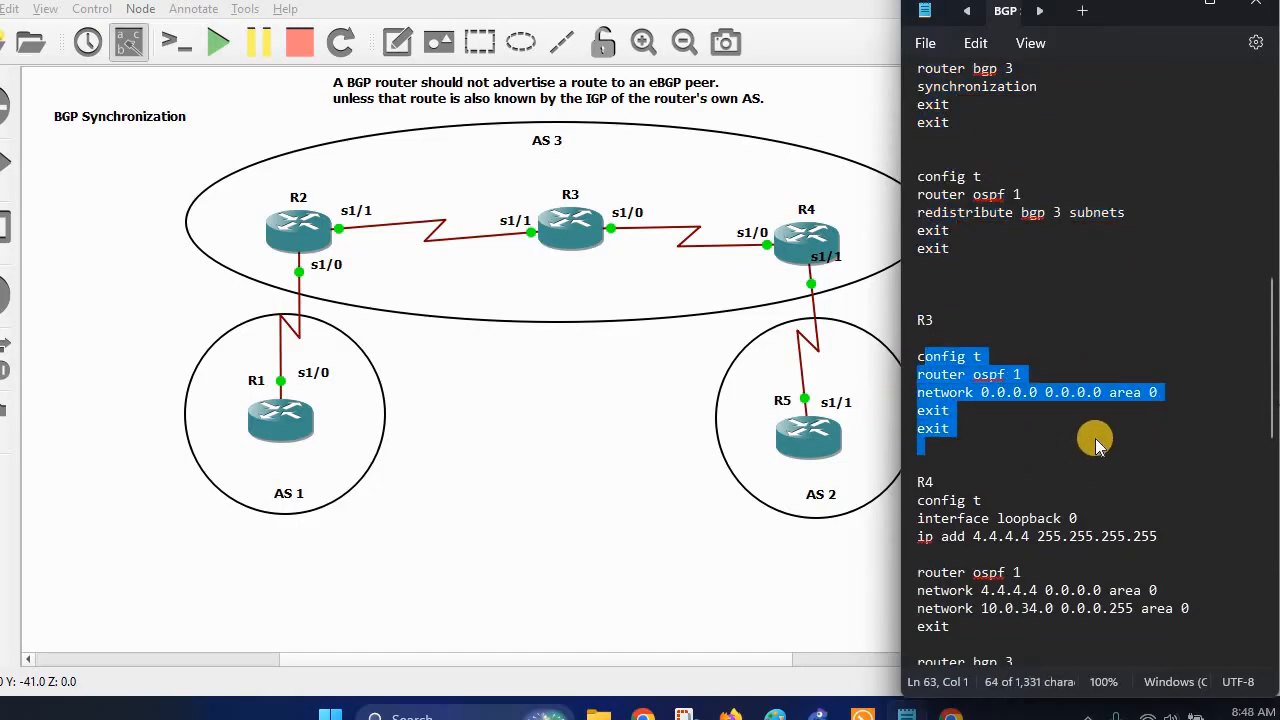
pyautogui.scroll(-3, 1095, 445)
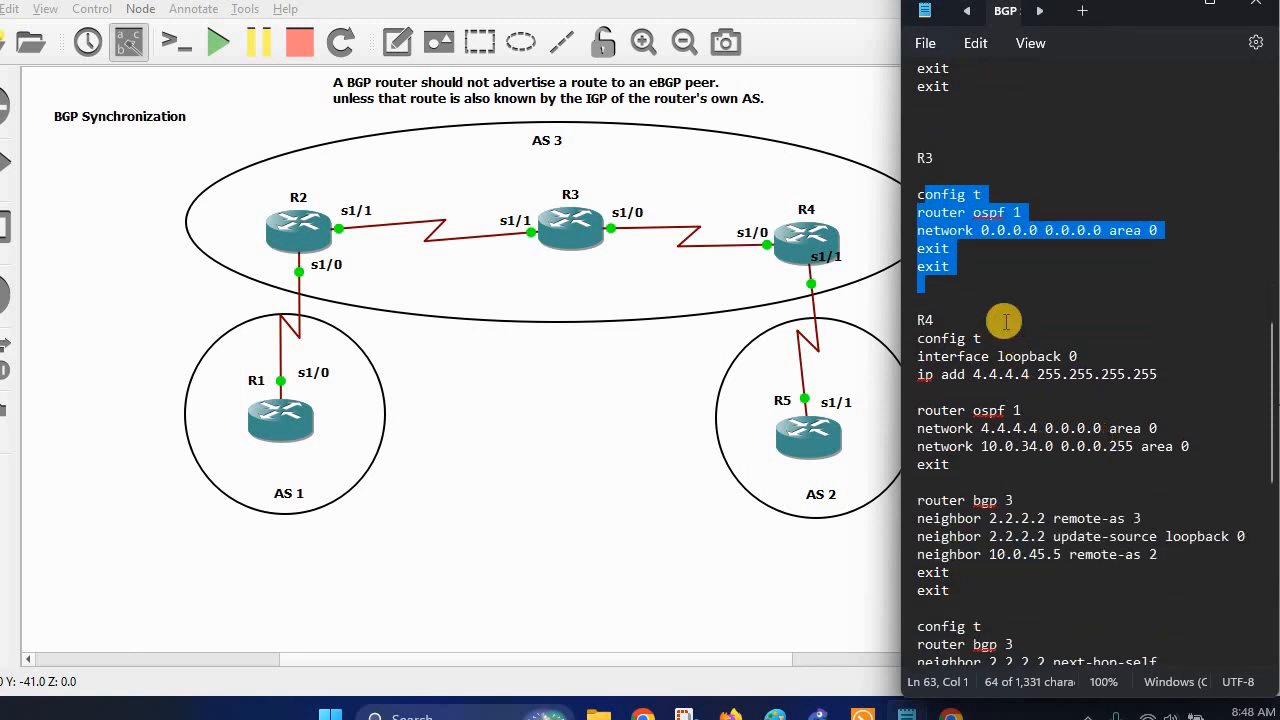
pyautogui.scroll(-3, 1005, 325)
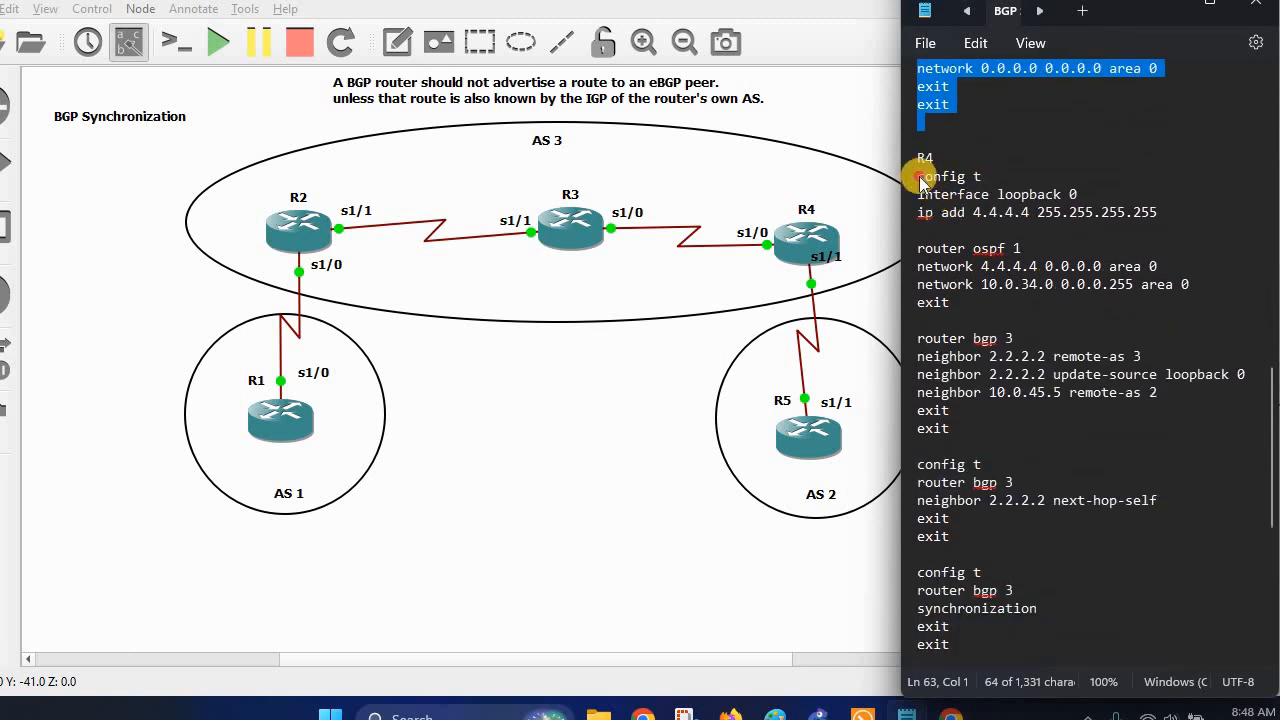
# Review R4's and R5's configs (loopback 5.5.5.5, BGP peer 10.0.45.4), then minimize Notepad.
pyautogui.moveTo(918, 176); pyautogui.dragTo(1045, 320)
pyautogui.moveTo(1123, 470); pyautogui.dragTo(1180, 446)
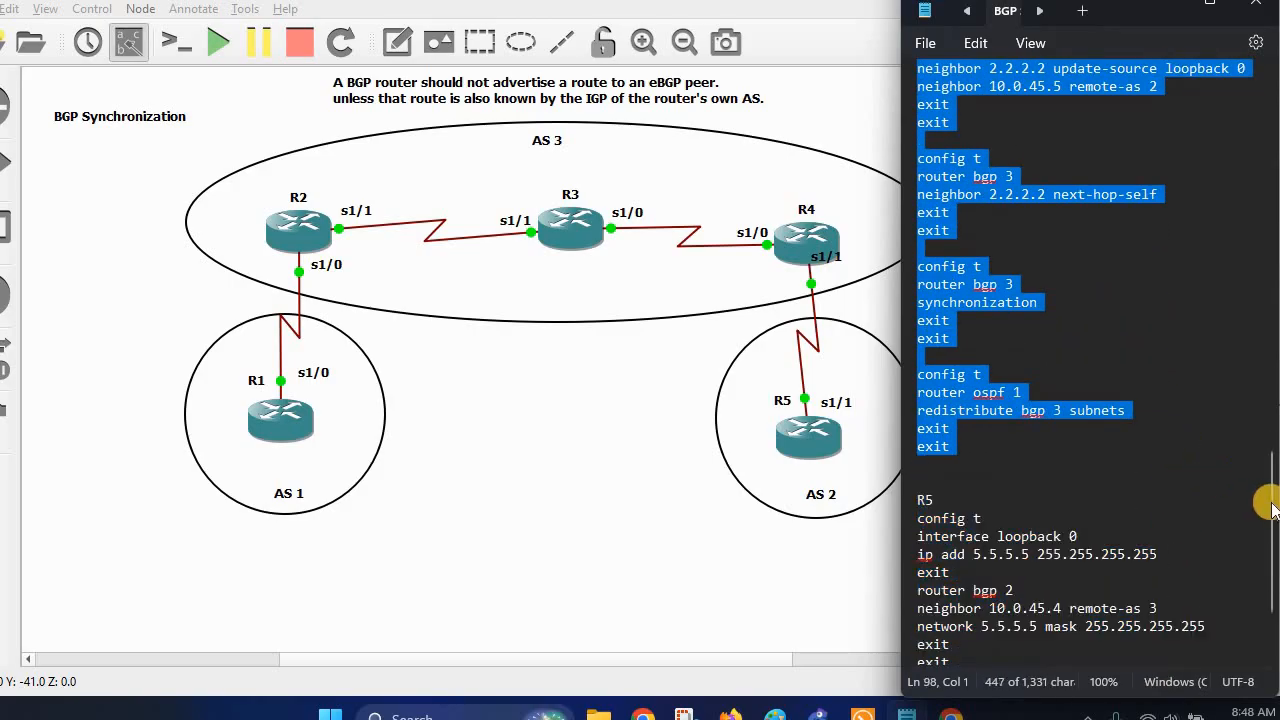
pyautogui.moveTo(1270, 503); pyautogui.dragTo(1270, 423)
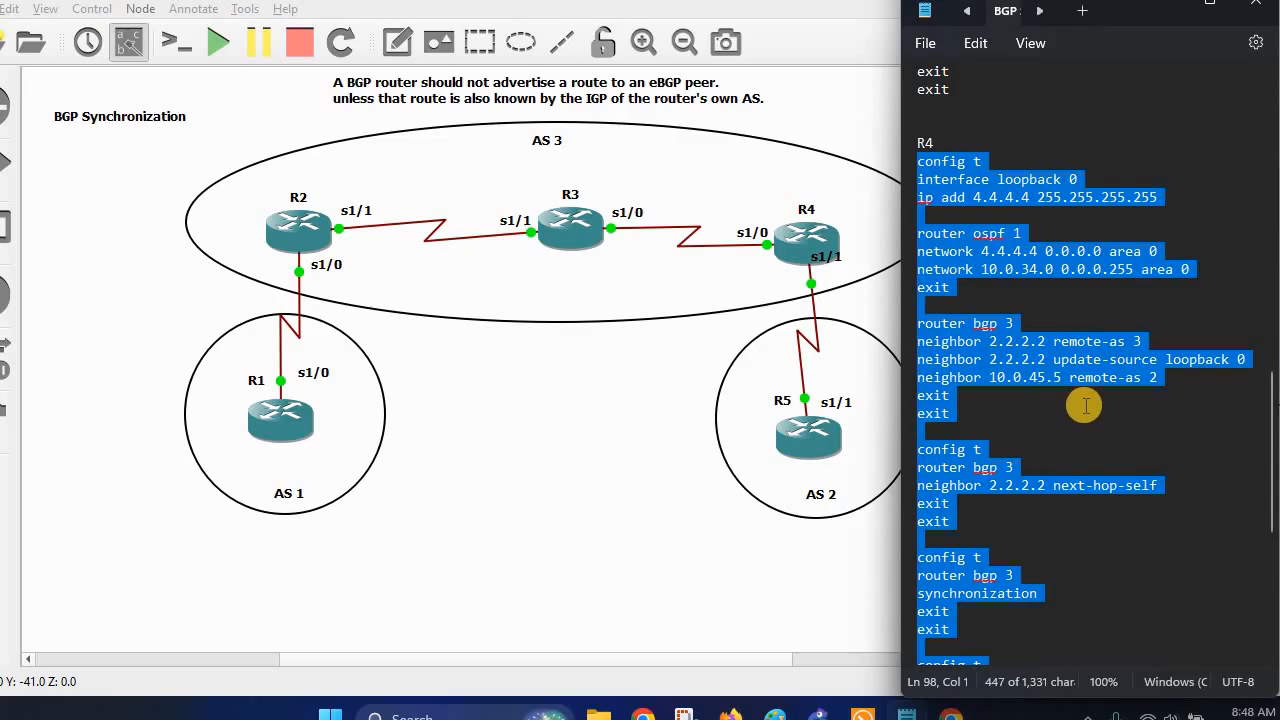
pyautogui.scroll(-2, 1085, 405)
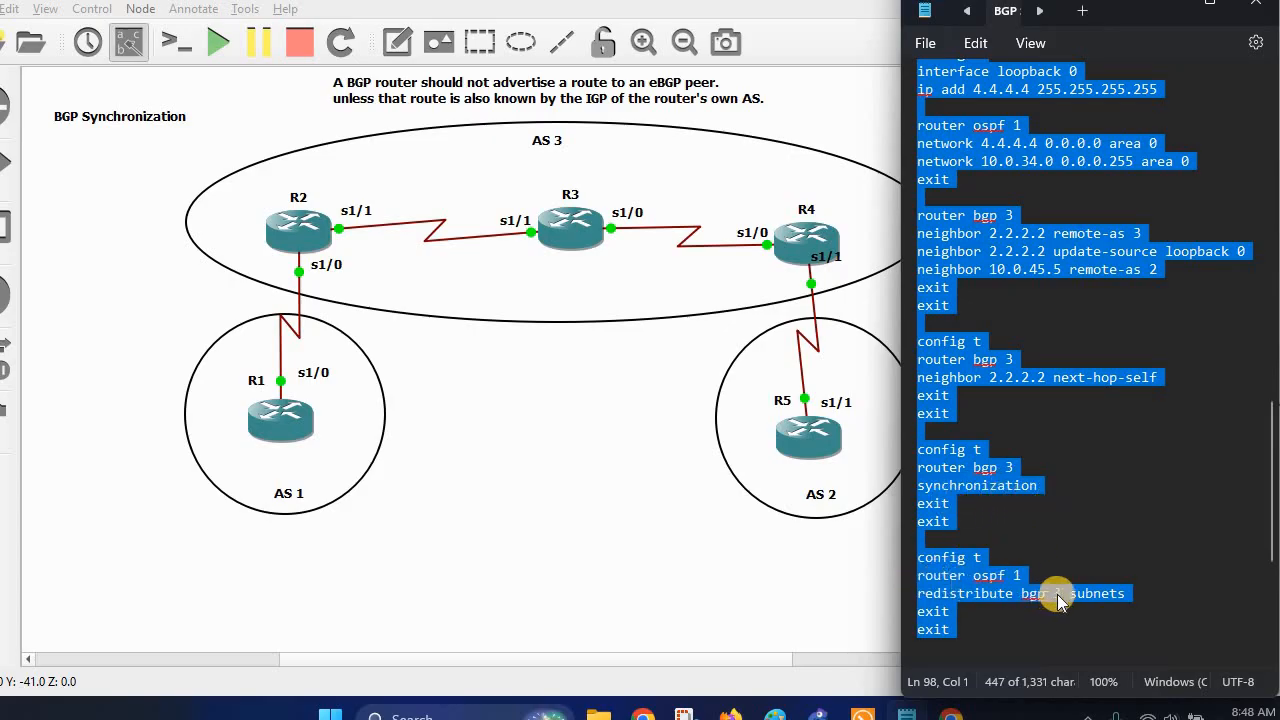
pyautogui.scroll(-2, 1058, 597)
pyautogui.scroll(-1, 1062, 590)
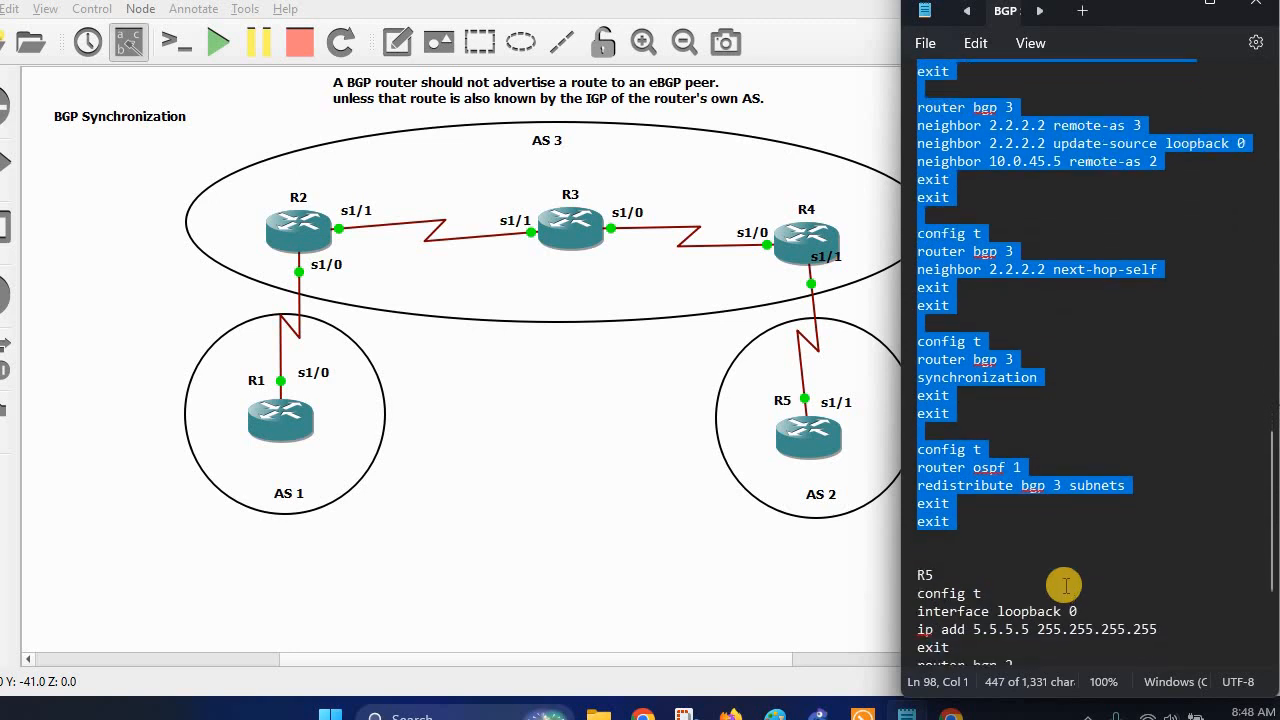
pyautogui.scroll(-4, 1063, 540)
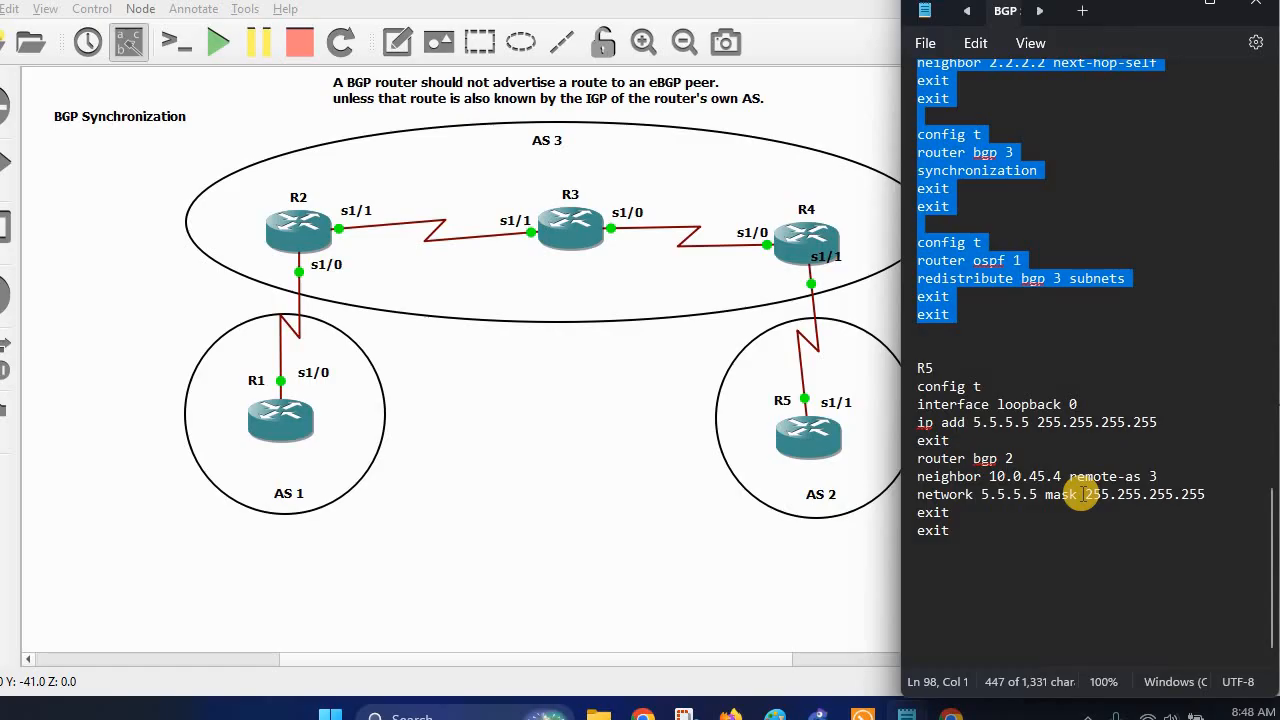
pyautogui.click(1172, 10)
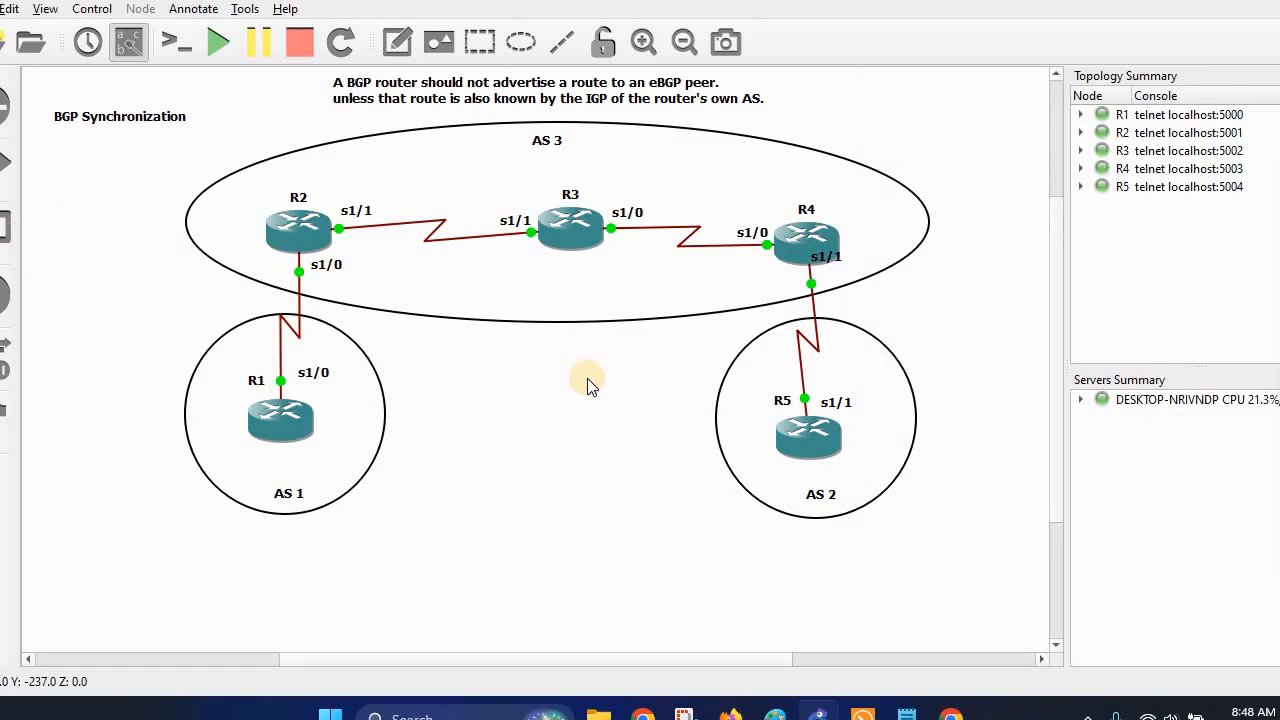